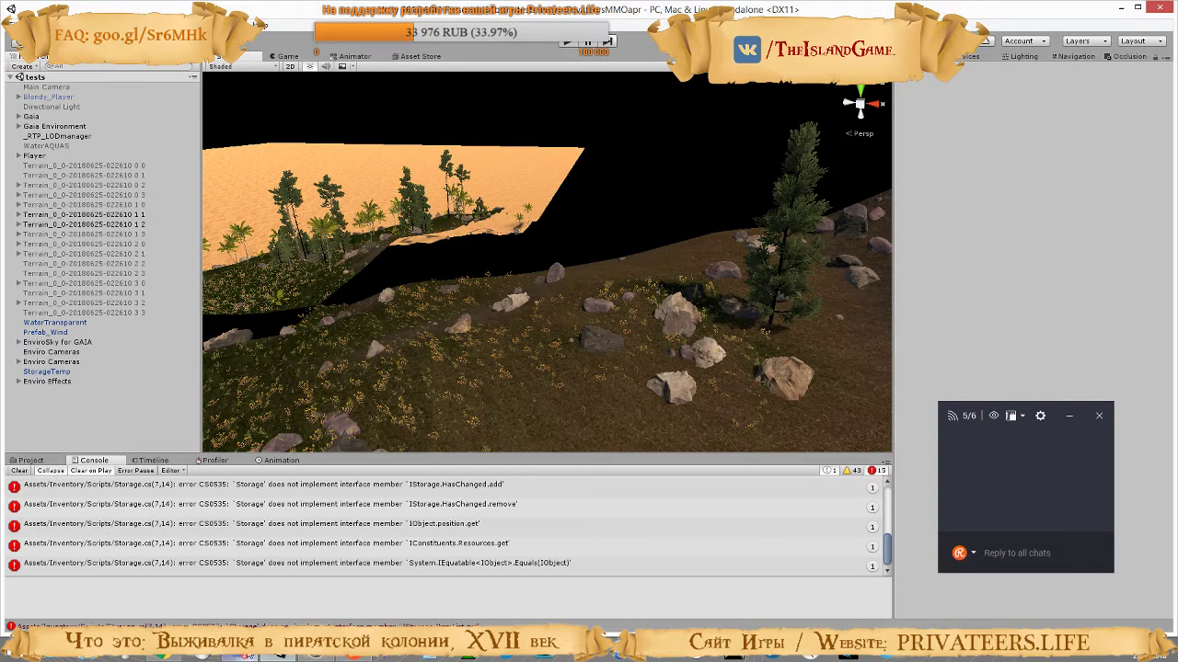
Switch to the browser and play the Motion Controller v2 Quick Setup video in full screen, moving the chat widget off the video's inspector area
click(285, 656)
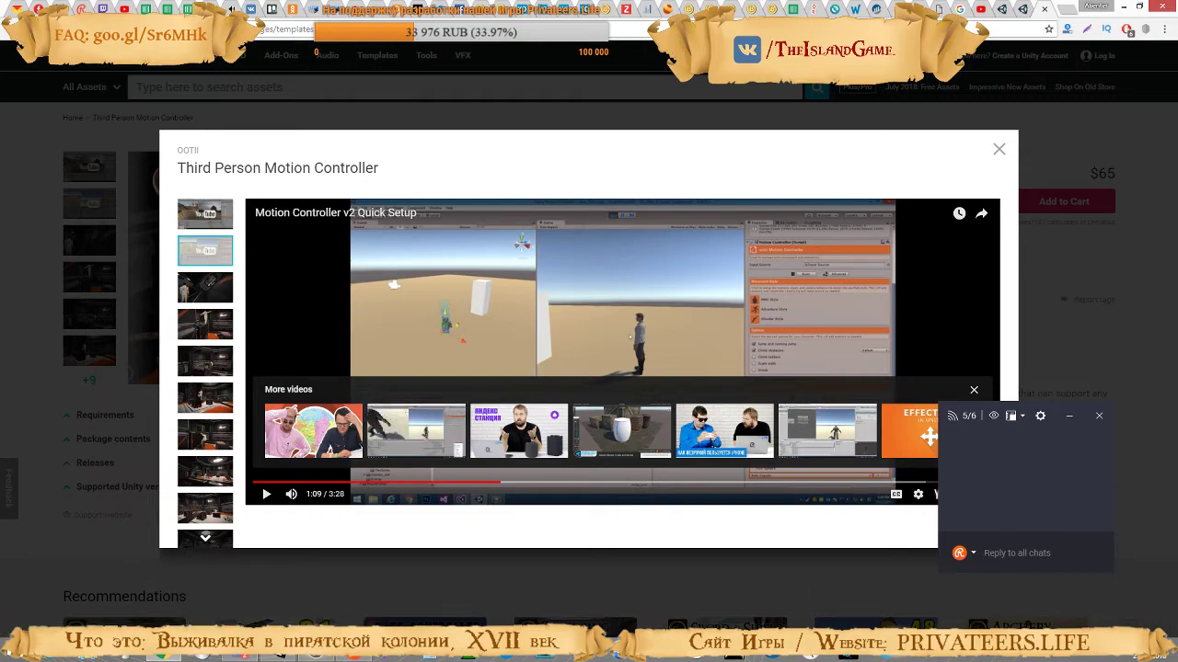
click(310, 657)
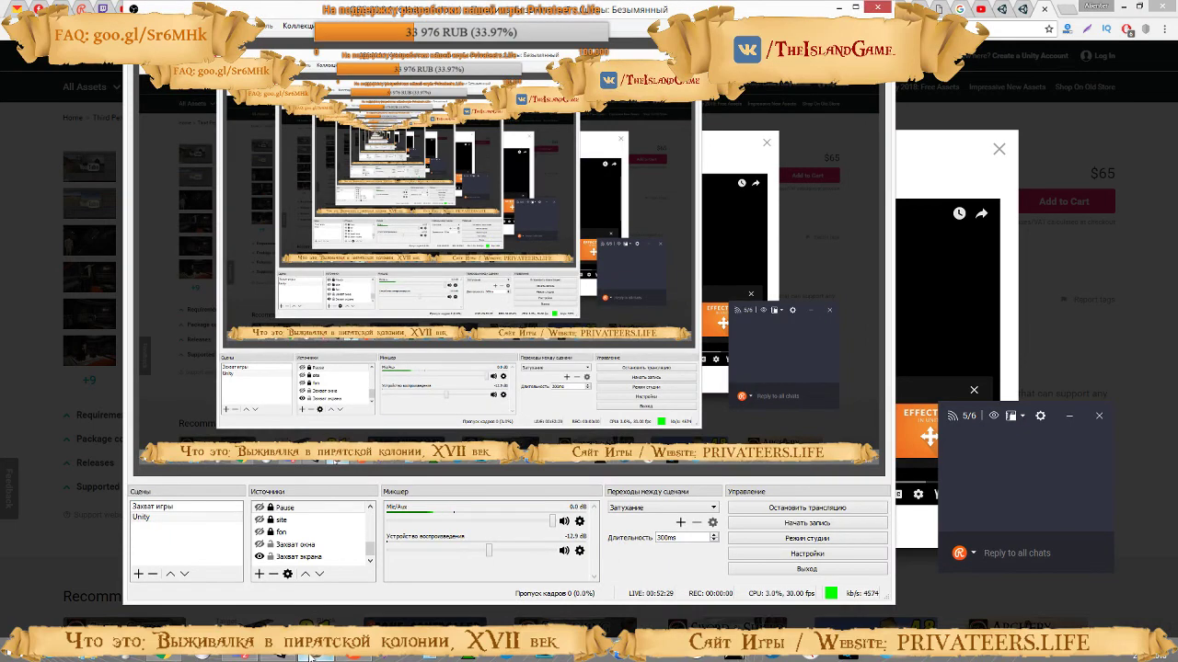
click(310, 657)
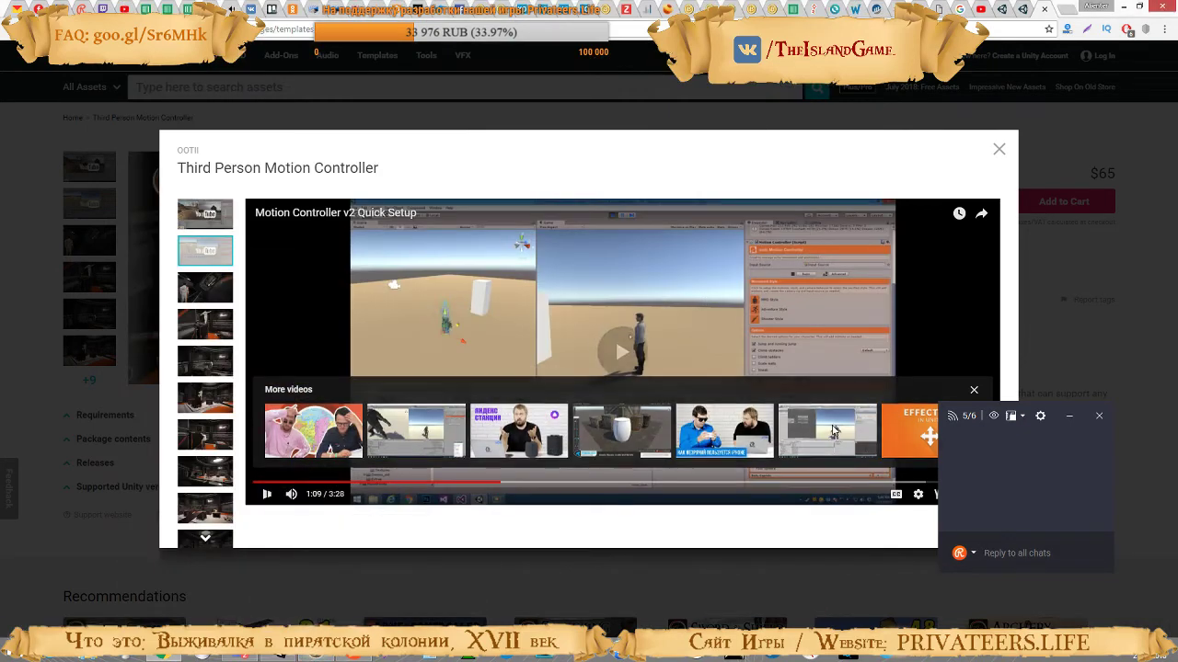
click(1065, 417)
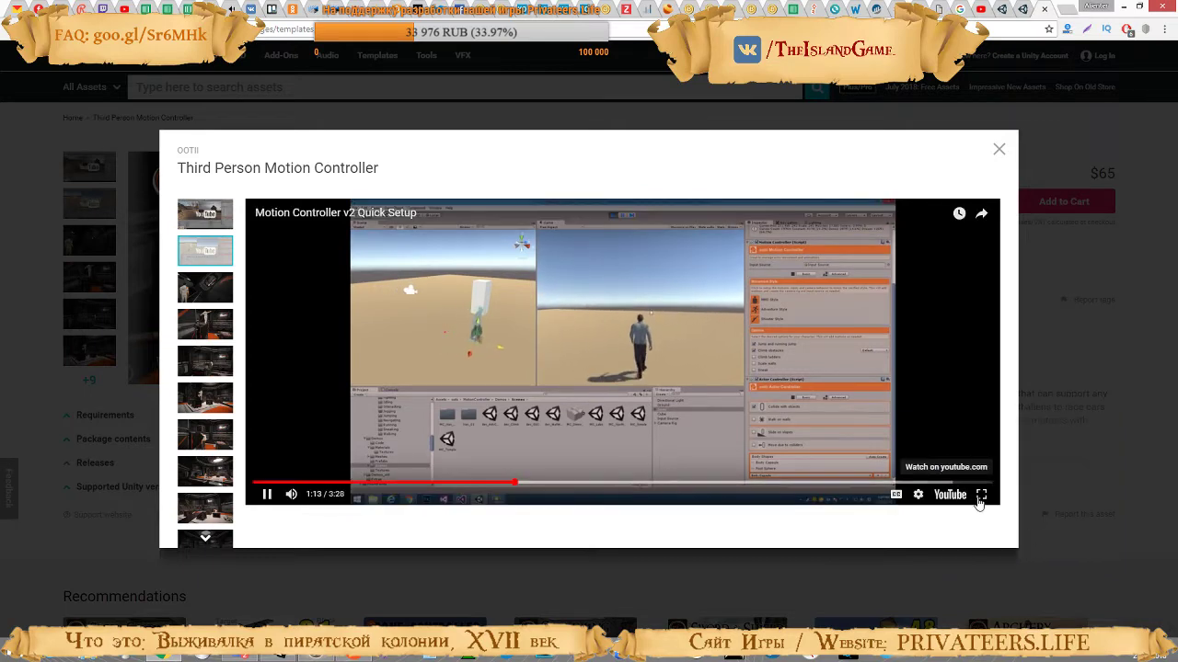
click(981, 495)
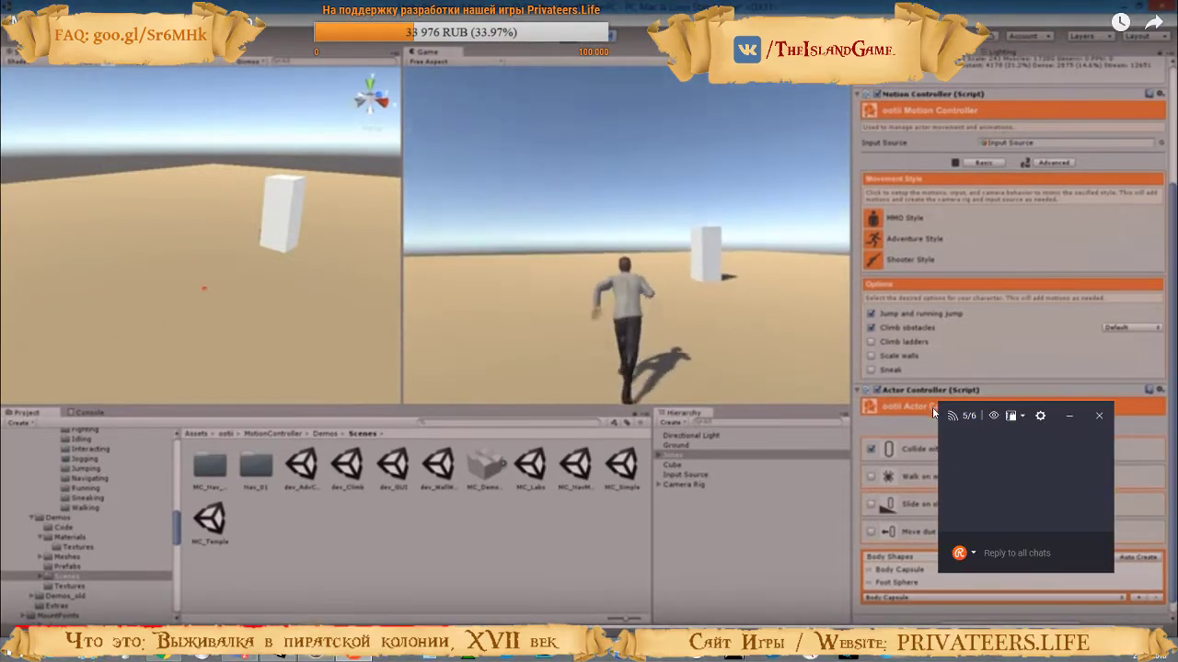
drag(945, 411, 682, 473)
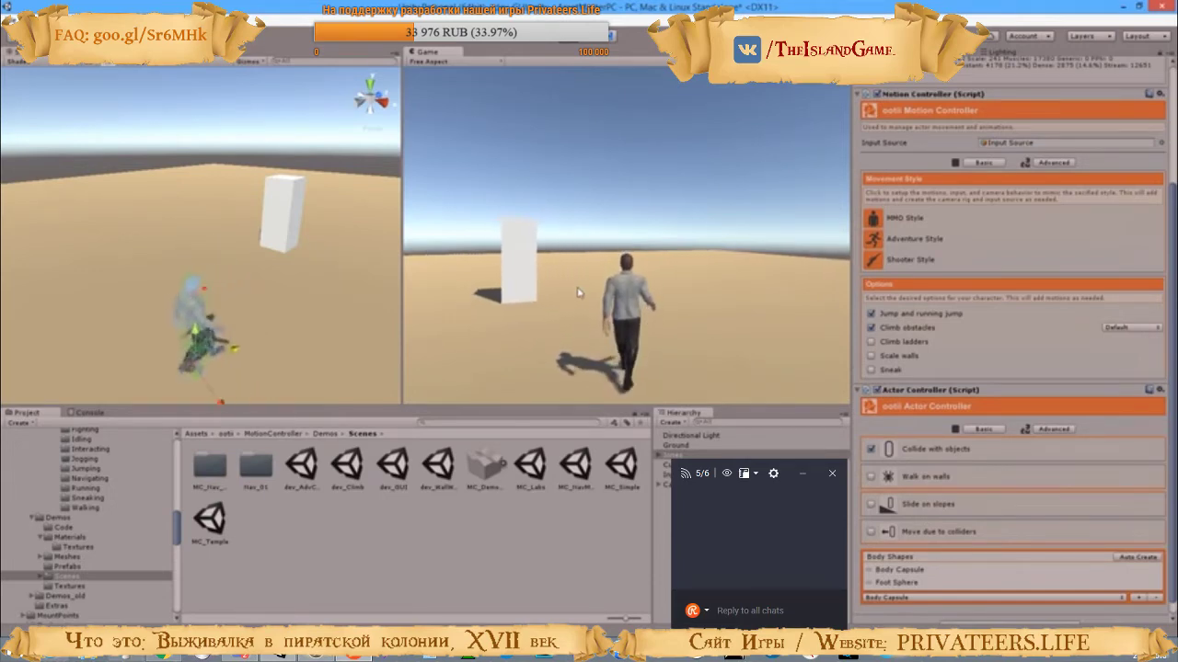
right_drag(698, 305, 565, 316)
key(w)
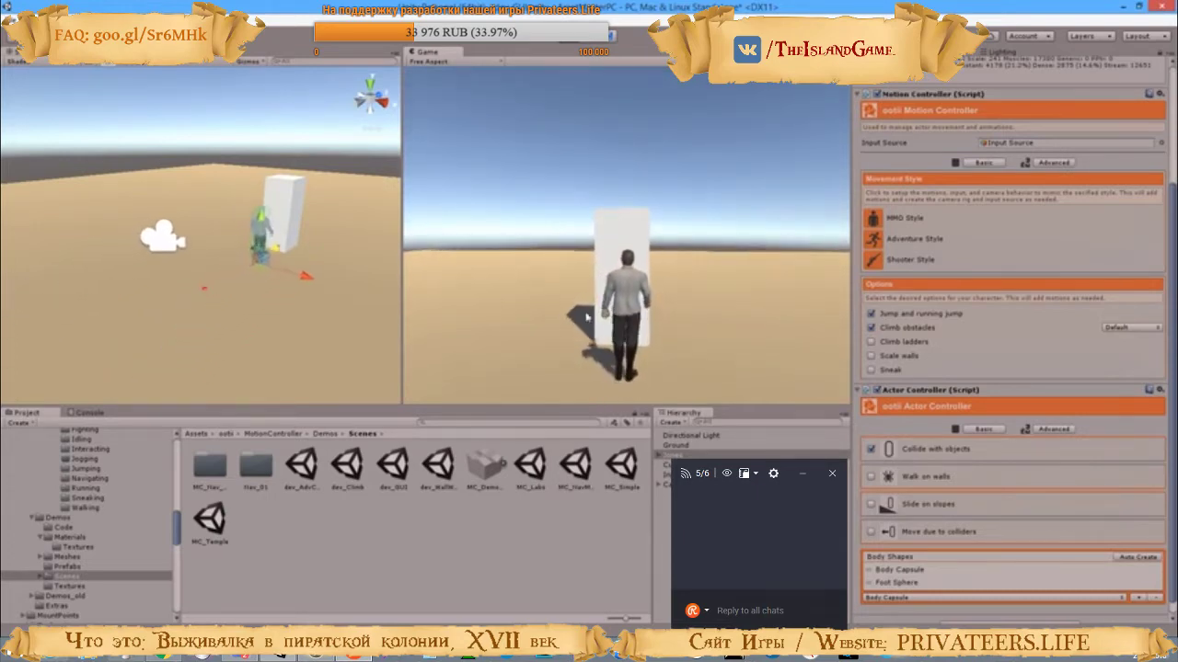
key(space)
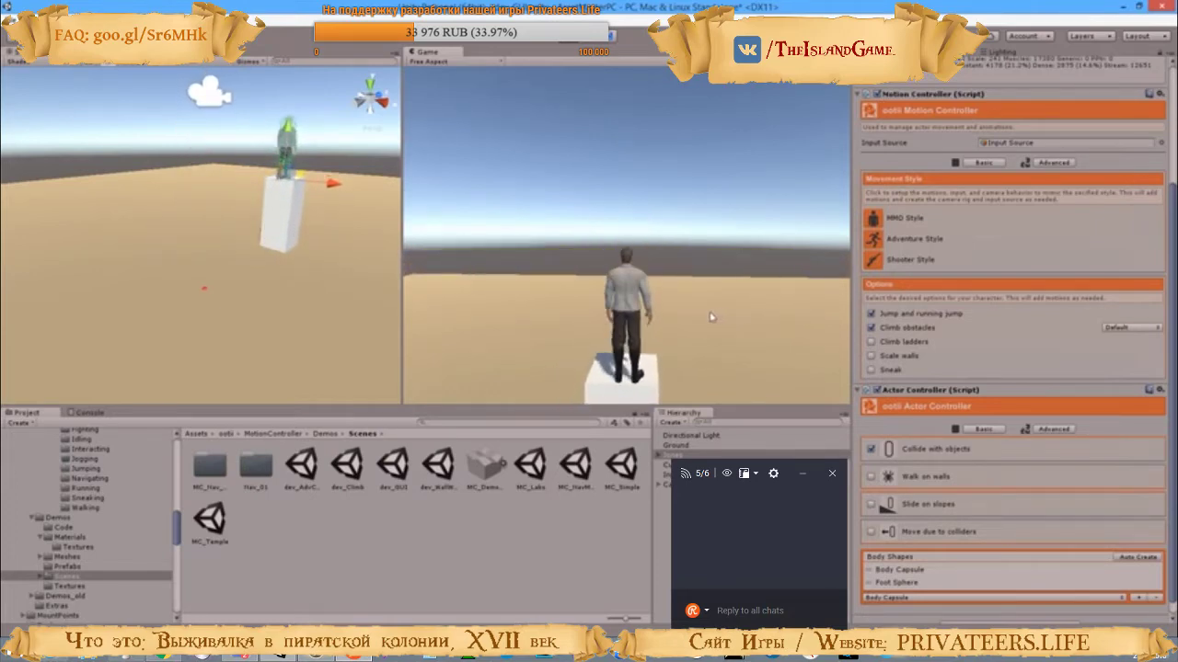
key(space)
key(s)
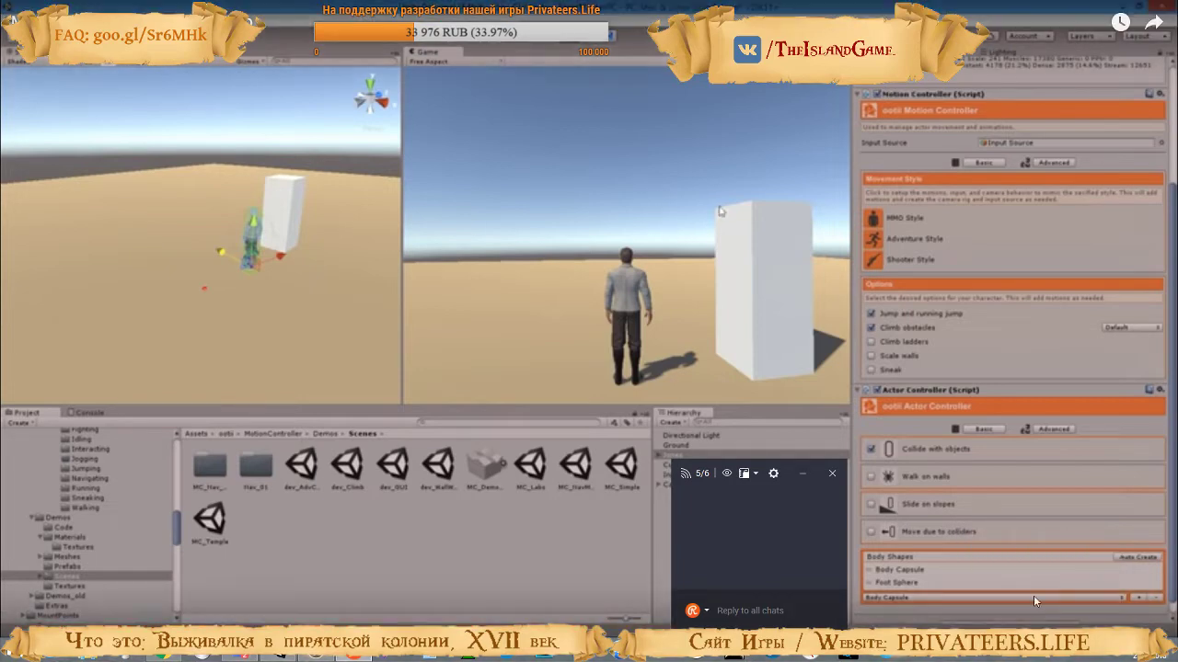
Dismiss the suggested videos and set the playback quality to 720p60
click(1021, 568)
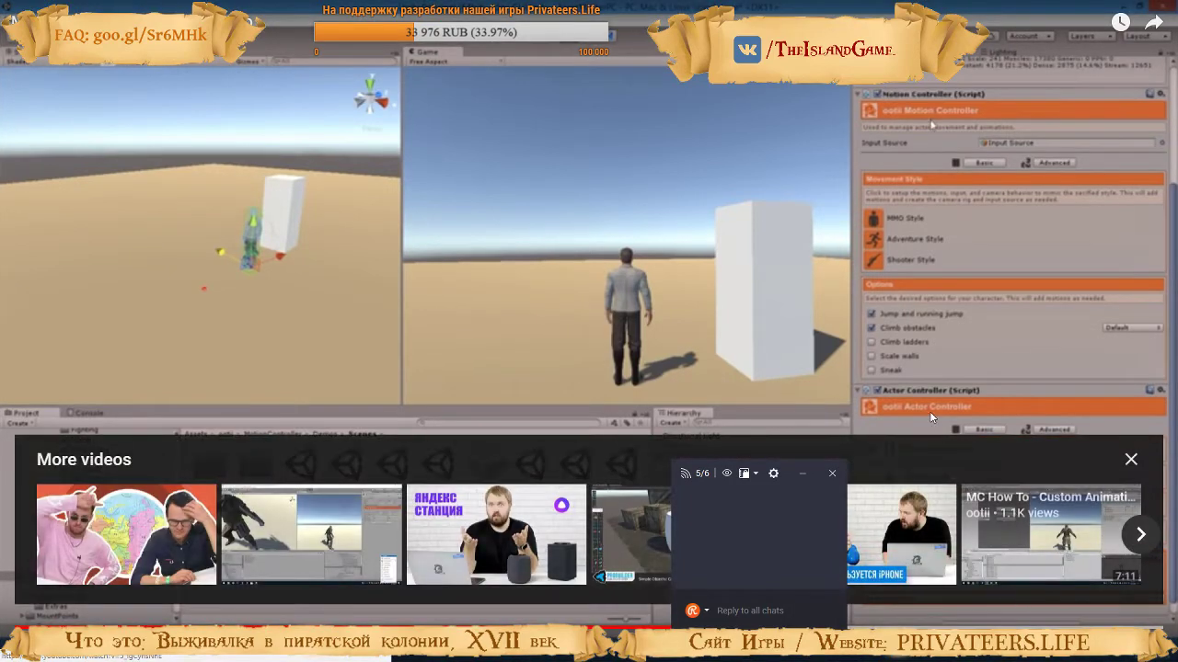
click(901, 412)
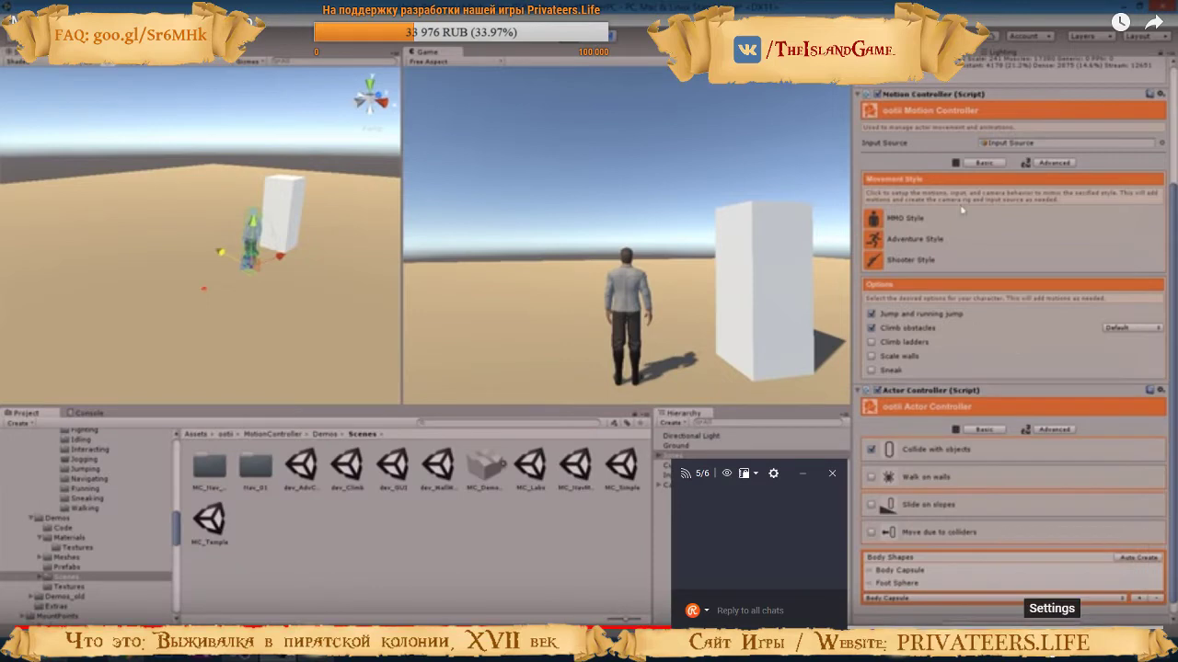
click(1051, 625)
click(1086, 600)
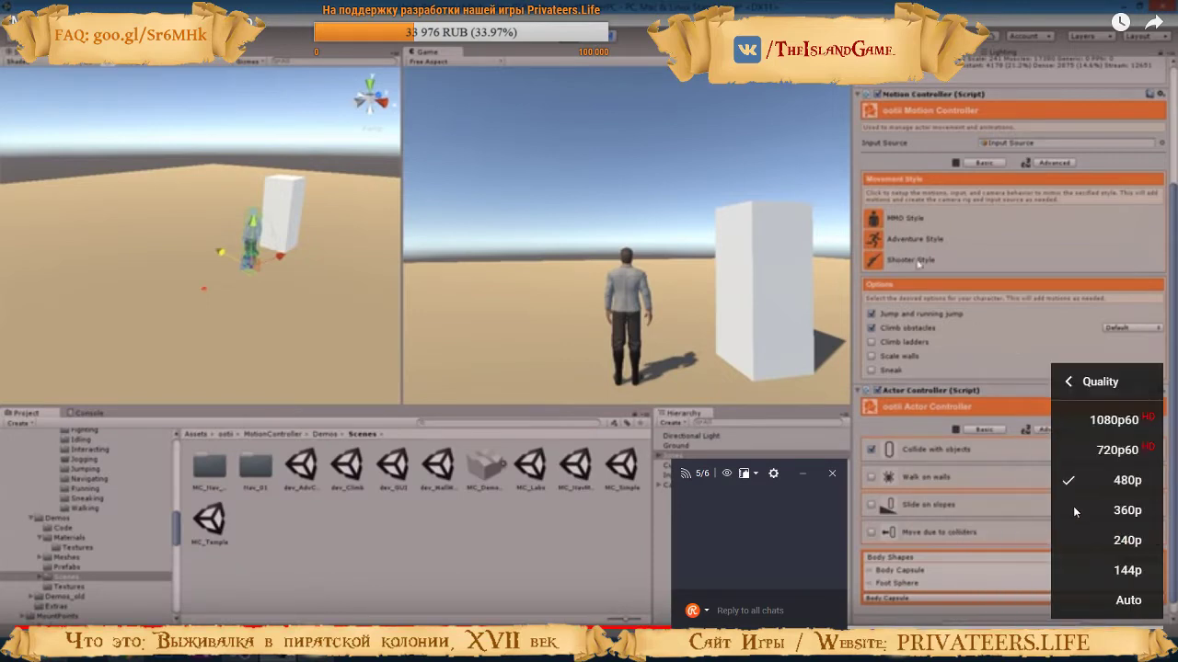
click(1075, 450)
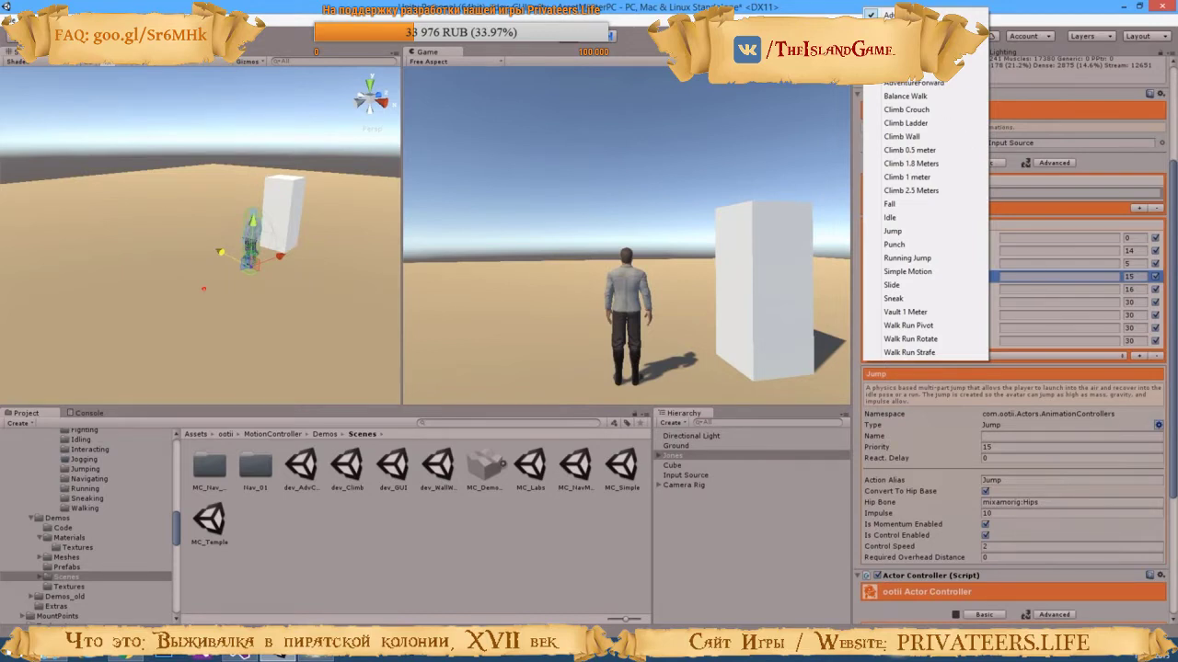
click(1040, 9)
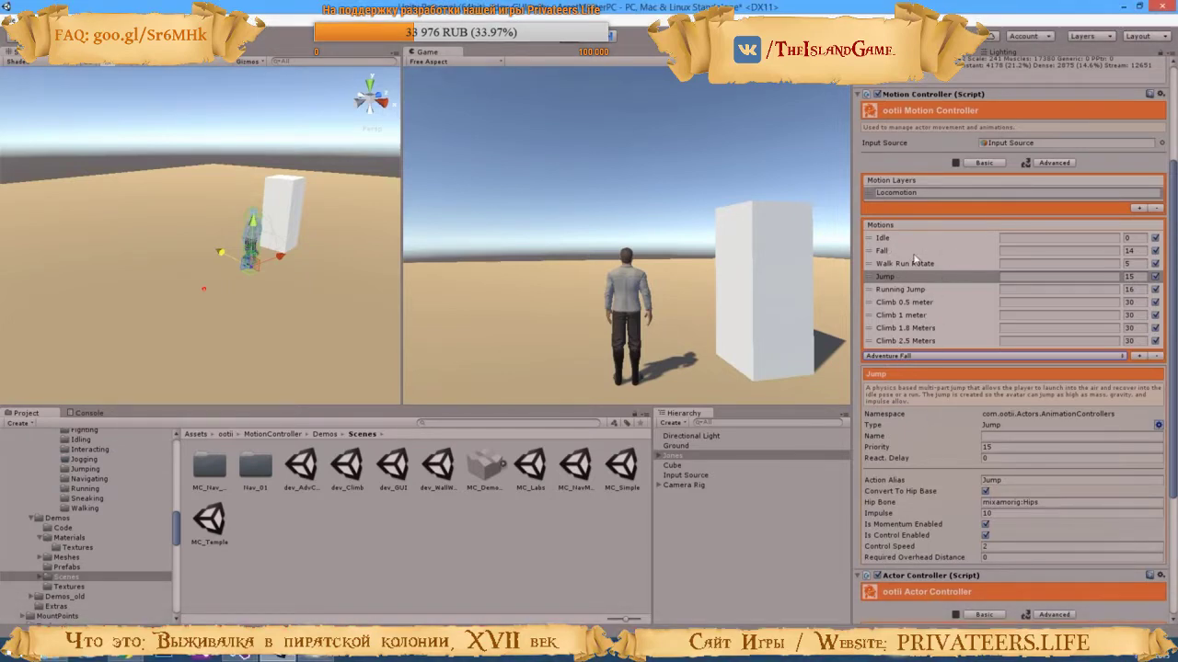
click(984, 163)
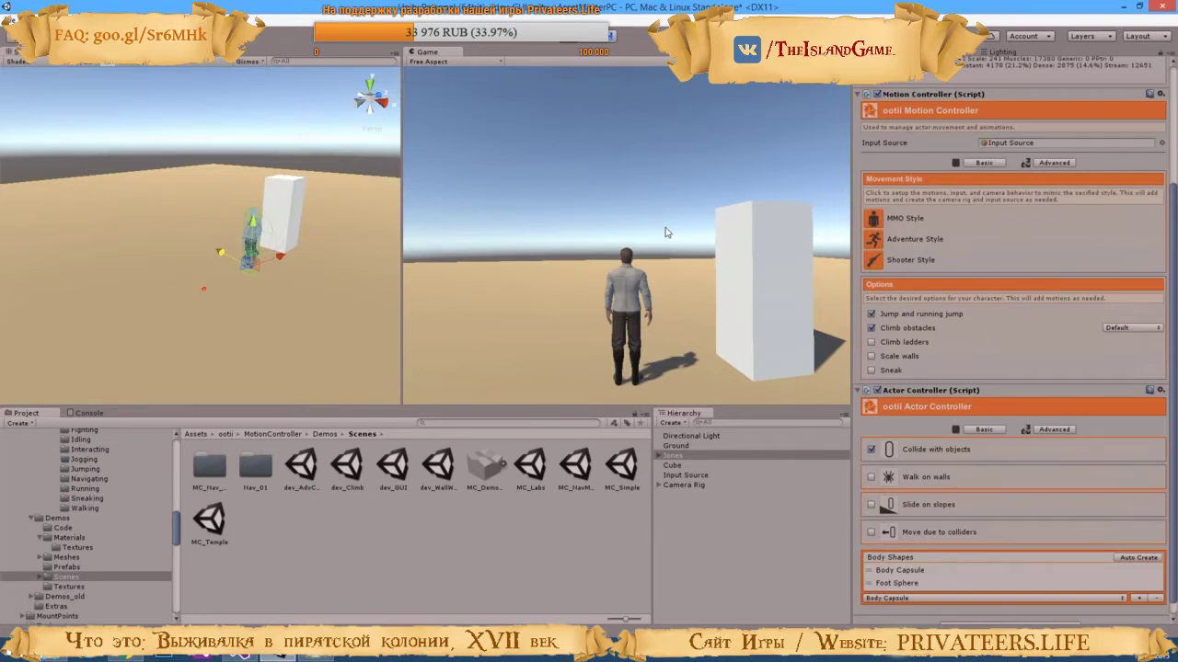
click(687, 486)
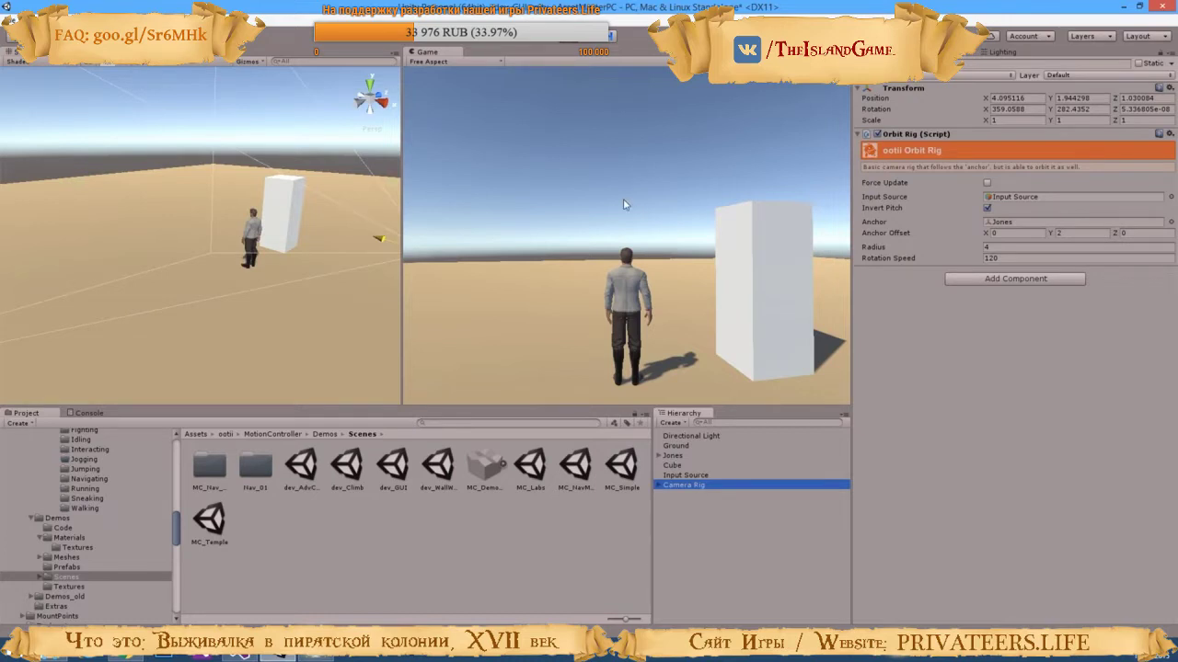
Leave full screen, skim through the suggested video "ProBuilder Simple Objects - Crates and Barrels" and close it
key(Escape)
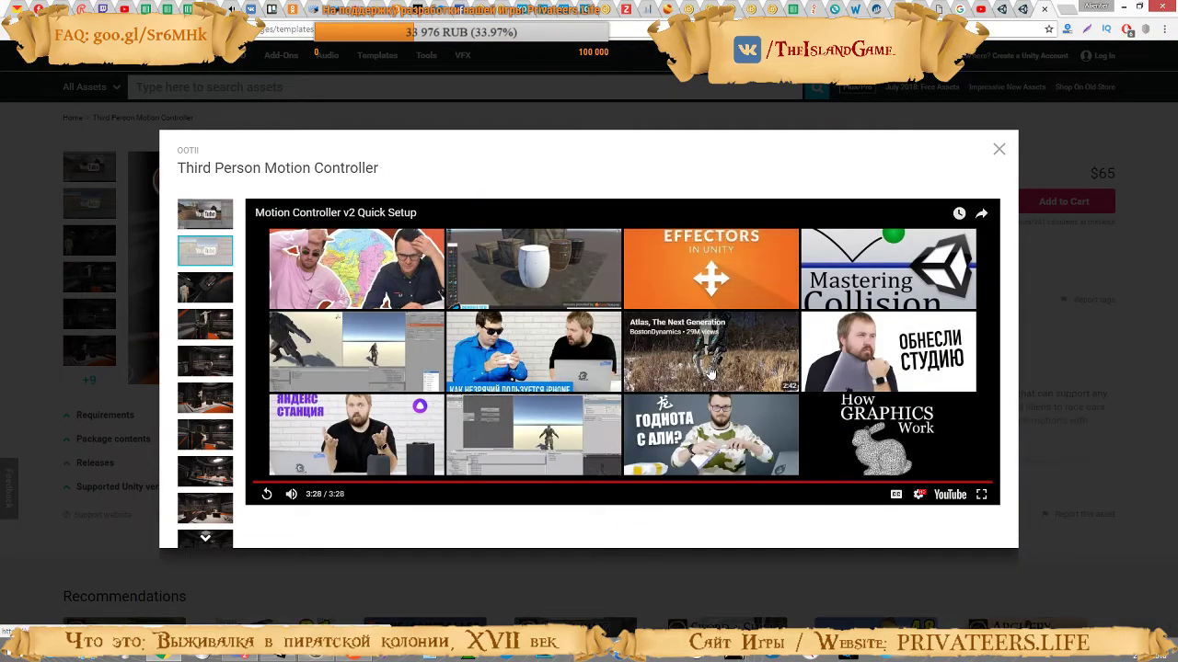
click(493, 273)
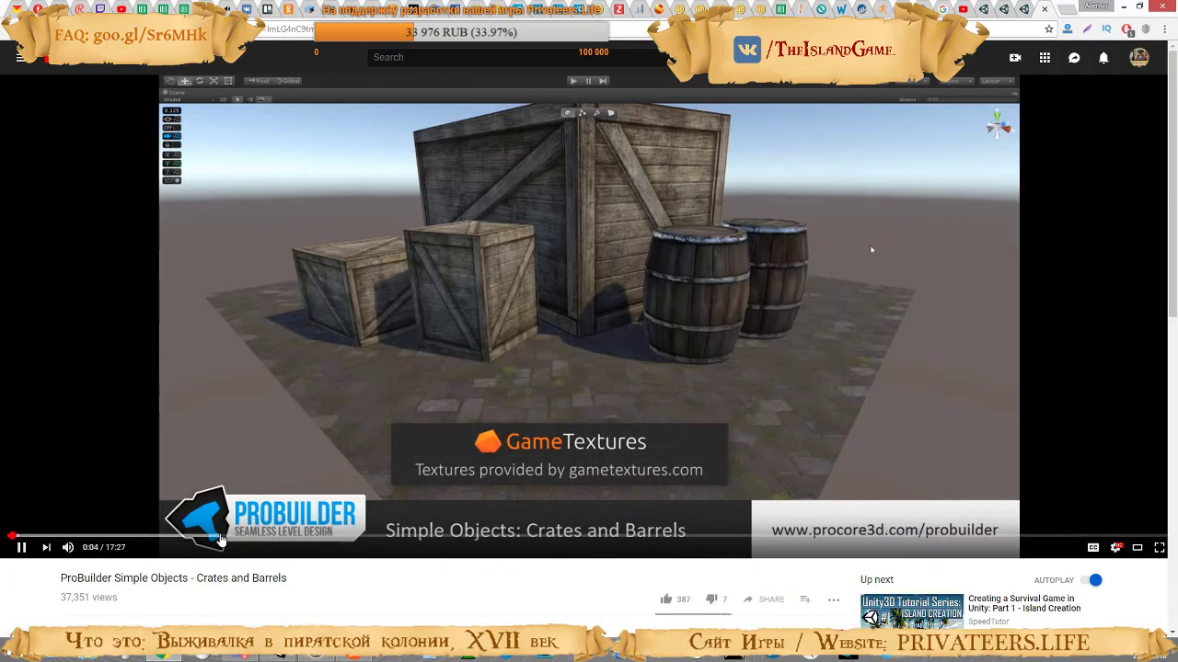
click(221, 536)
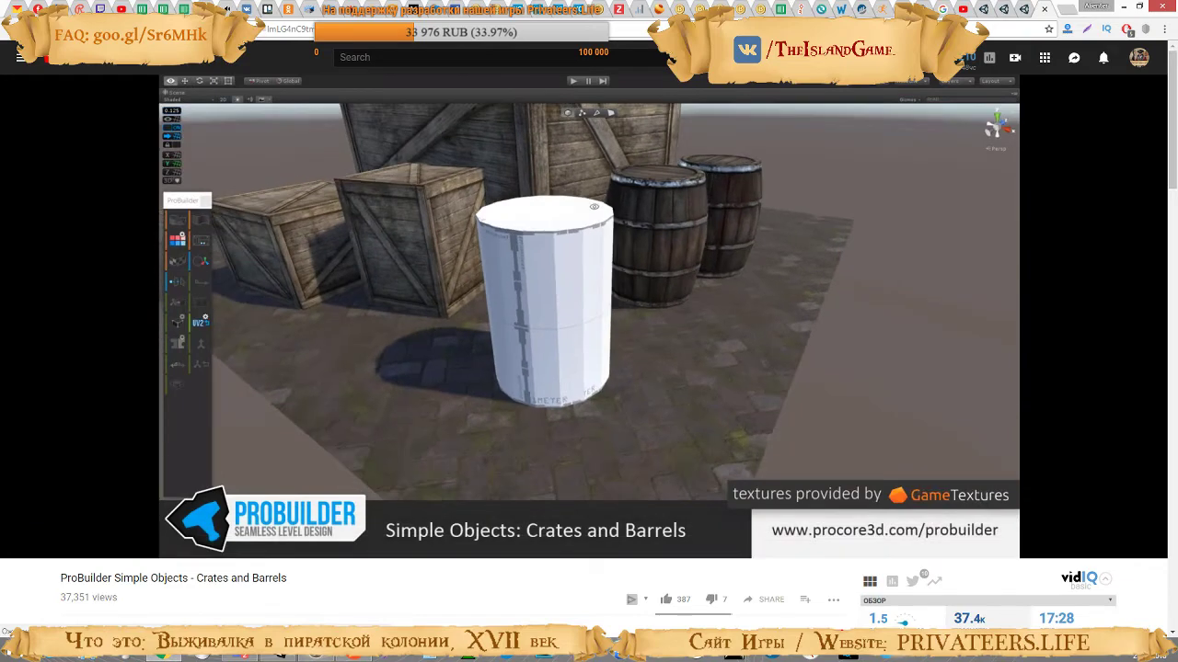
mouse_move(95, 525)
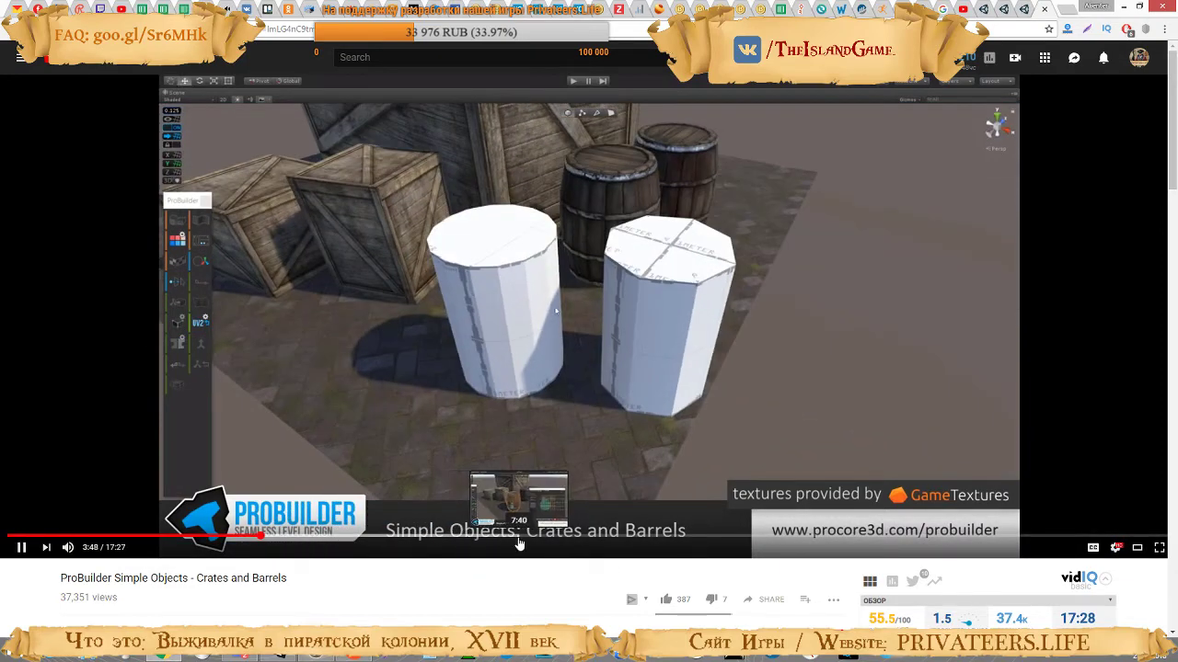
click(465, 536)
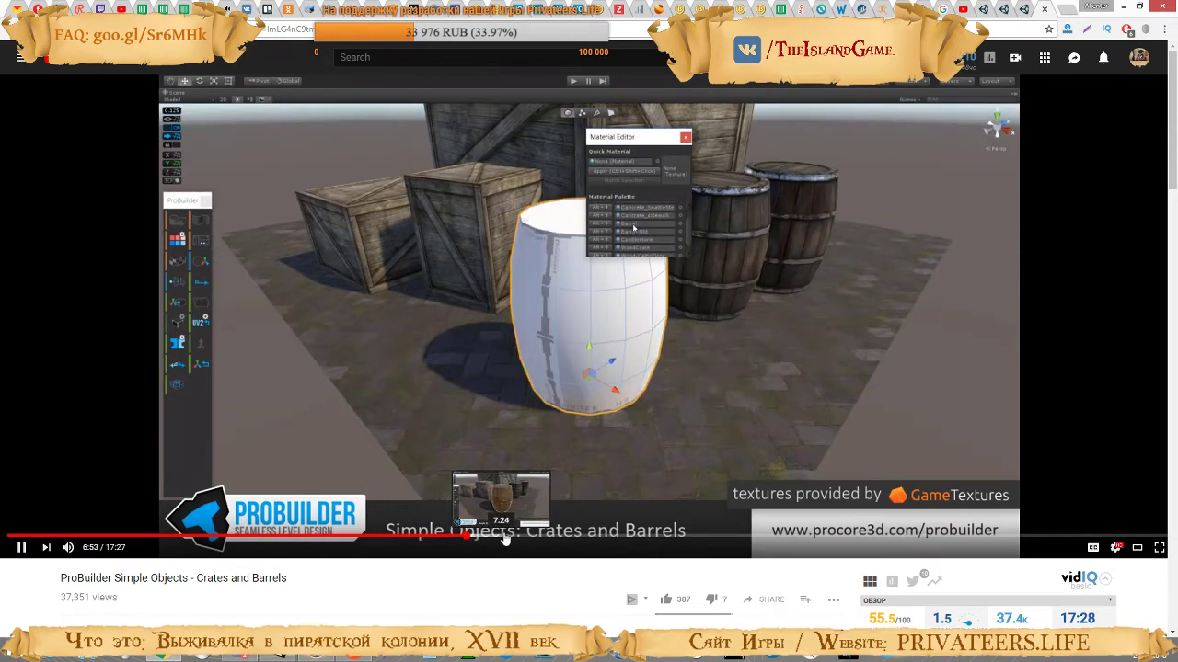
click(557, 537)
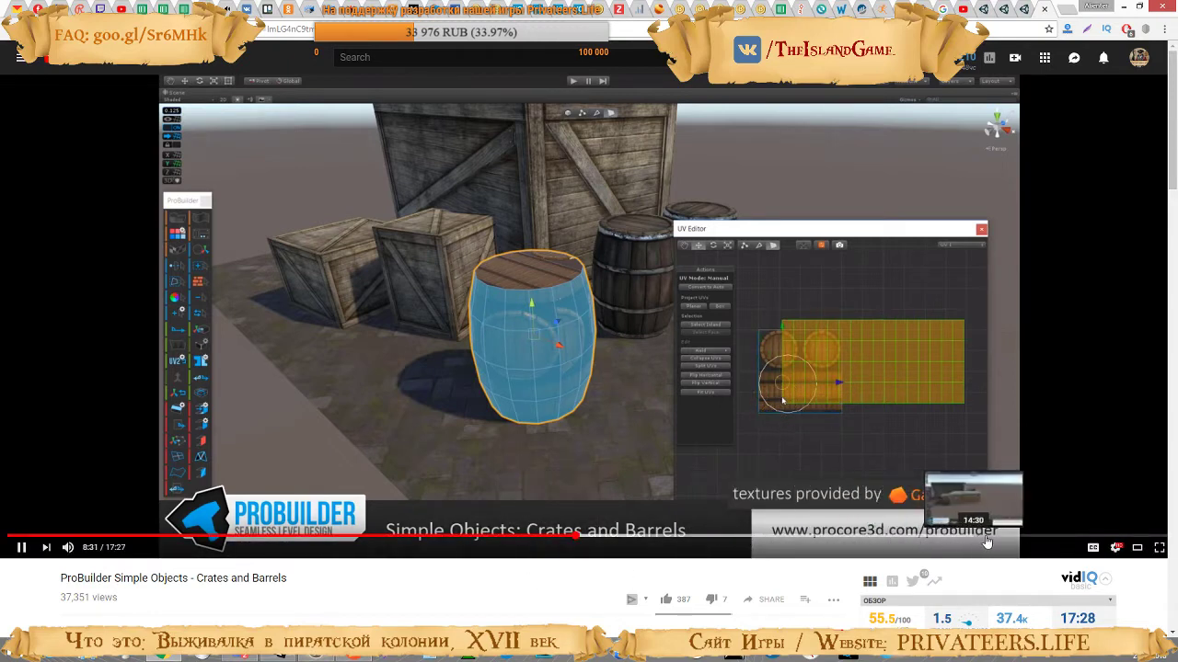
click(1046, 8)
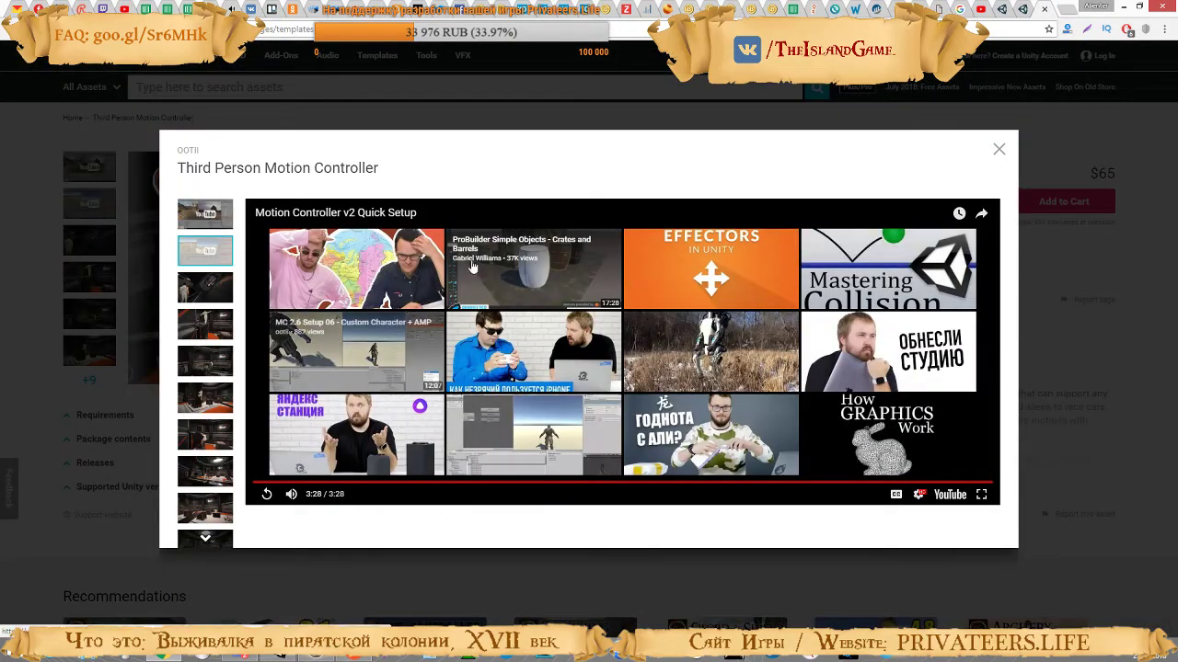
Close the video preview, open the quick look of the recommended Sword & Shield Motion Pack and play its first video
click(998, 149)
scroll(582, 372, down, 3)
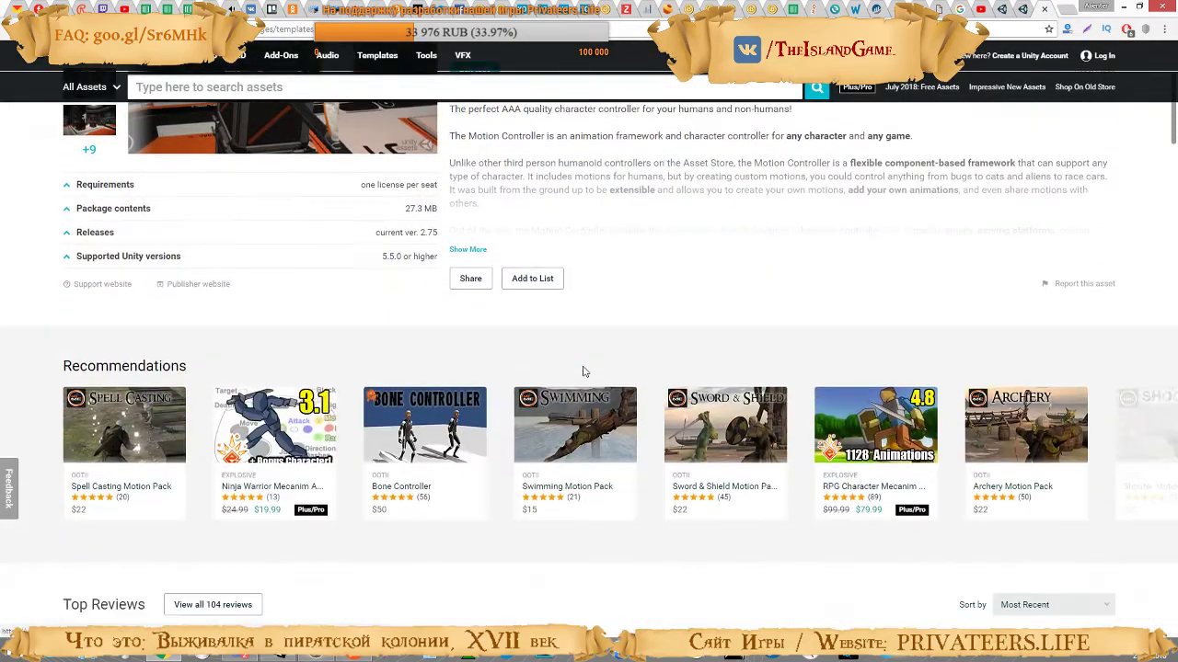
scroll(582, 371, down, 1)
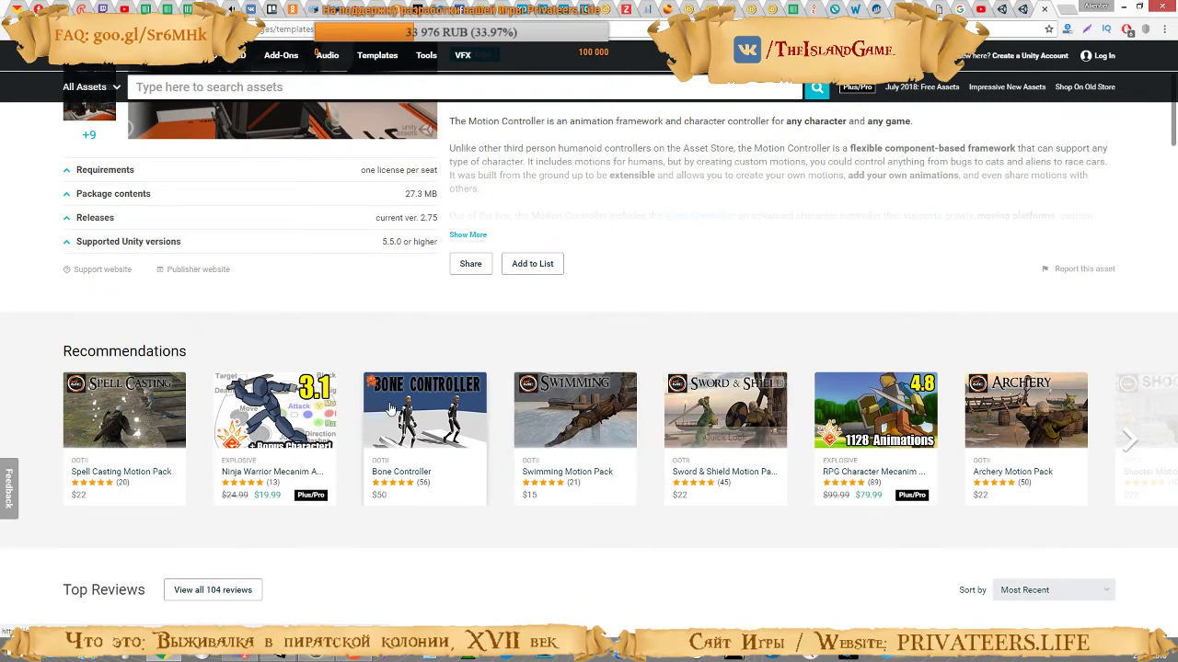
mouse_move(124, 448)
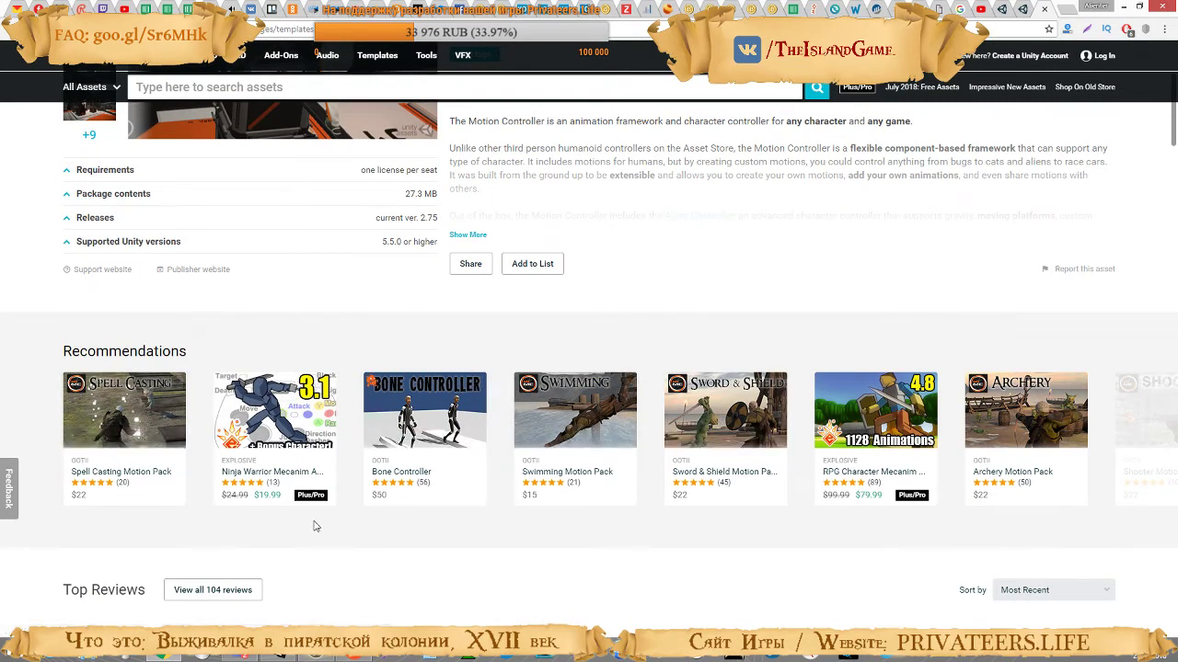
mouse_move(743, 384)
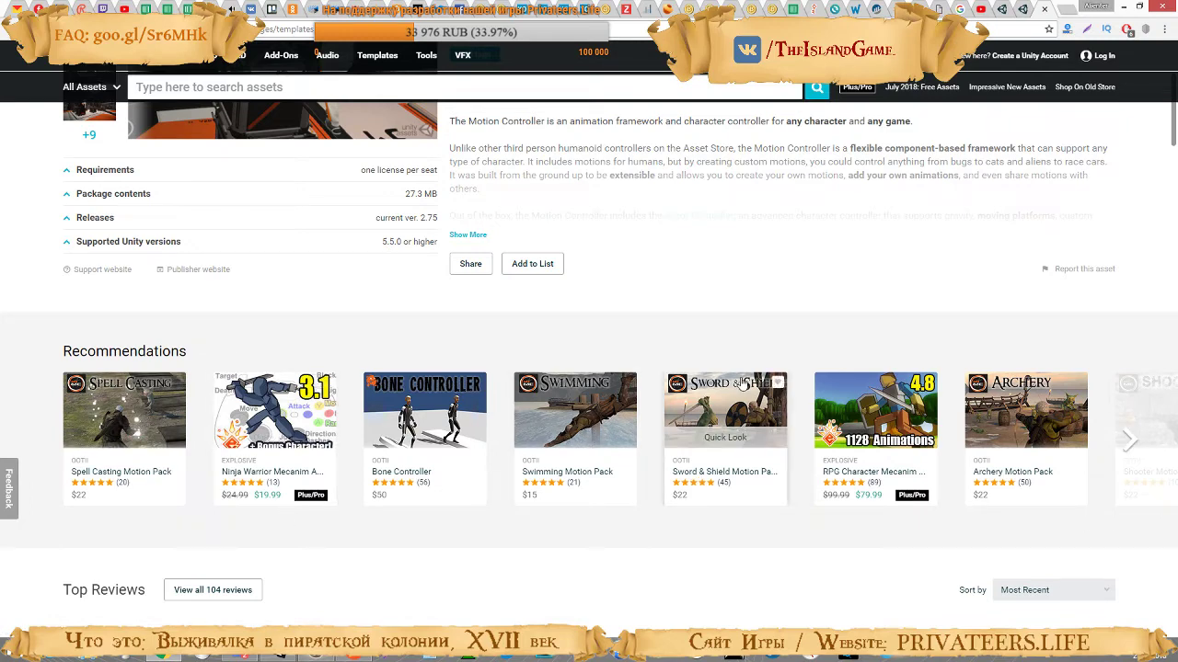
click(724, 438)
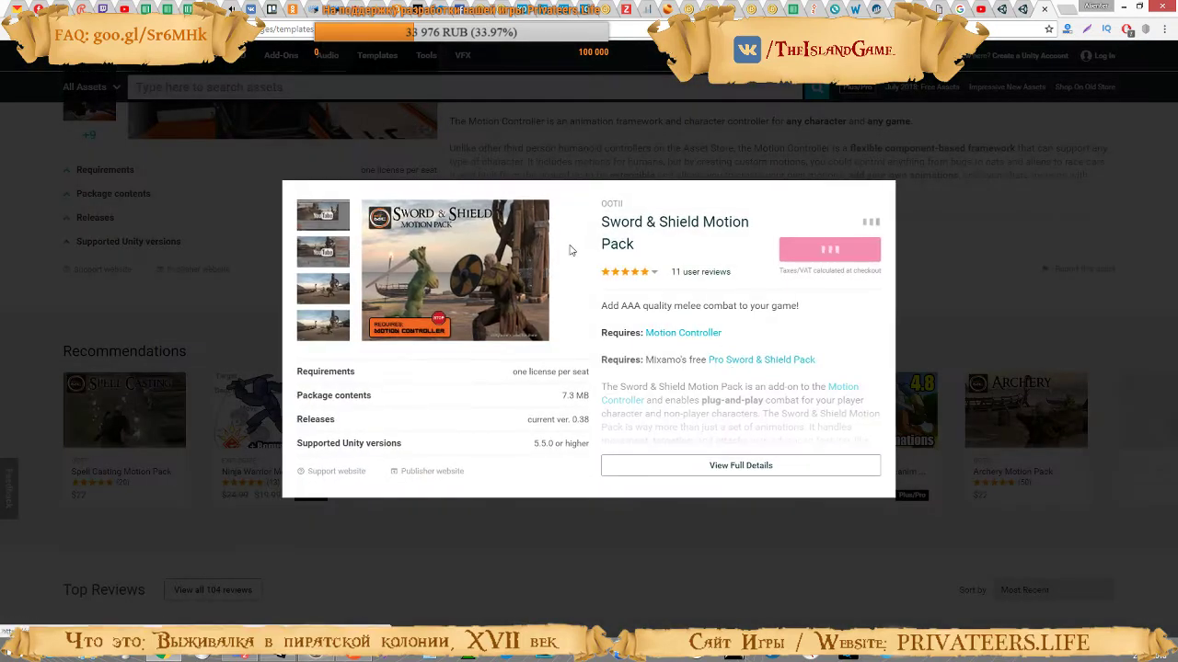
click(320, 219)
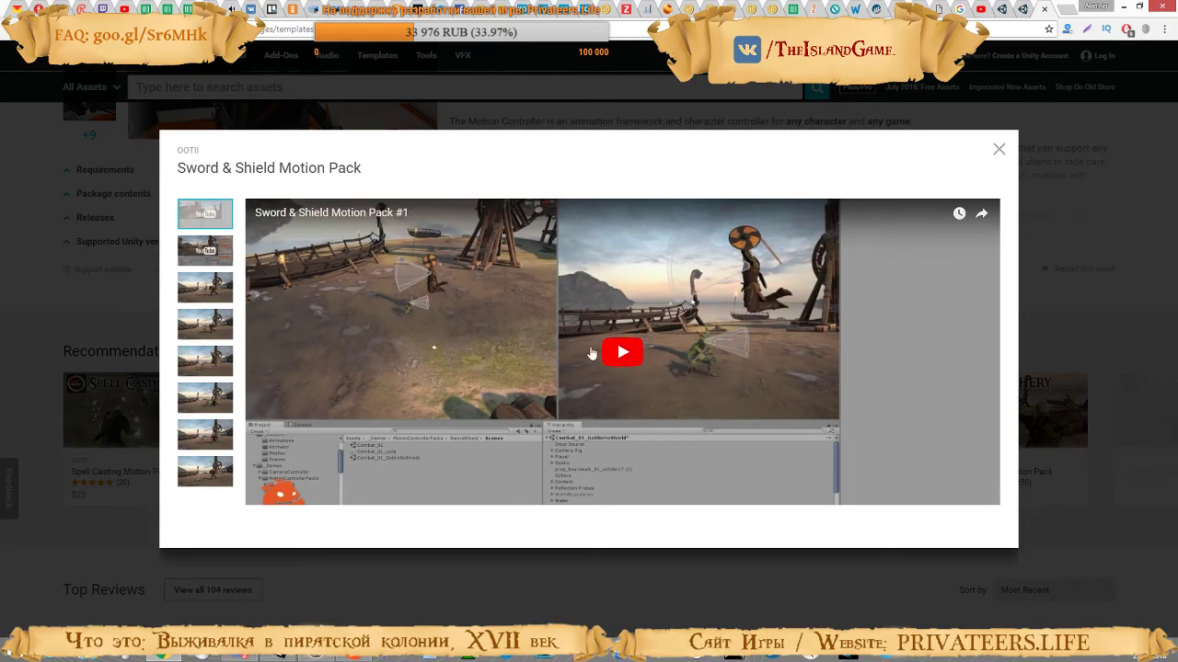
click(582, 349)
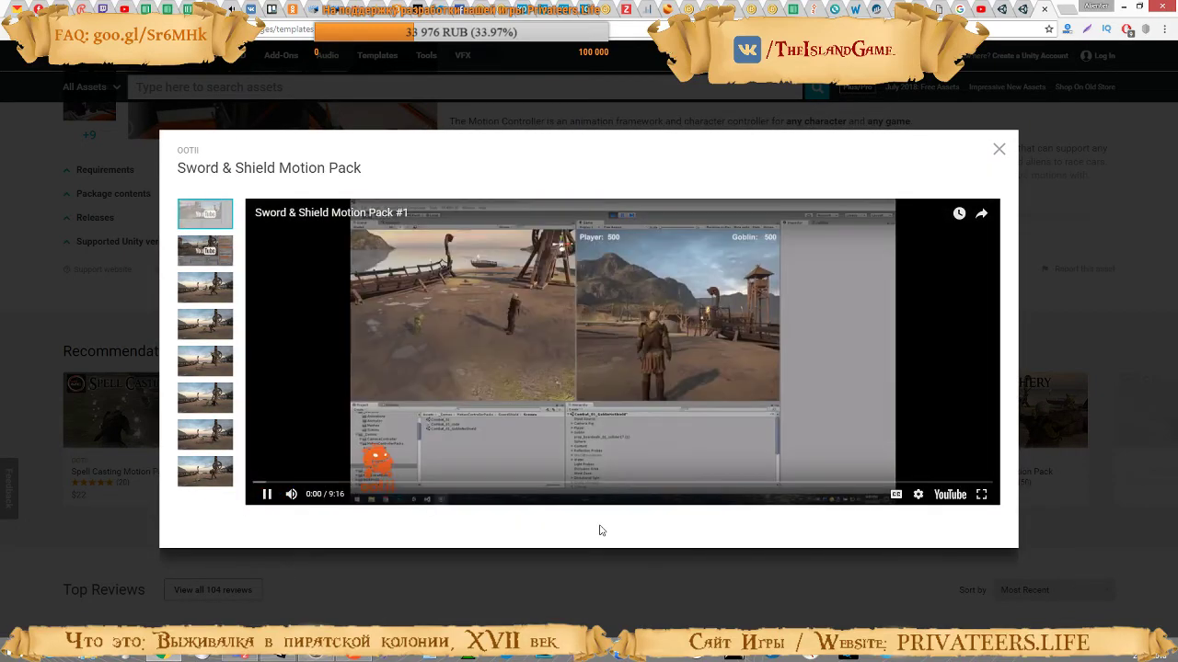
Check the chat widget and watch the Sword & Shield Motion Pack #1 video in full screen with the chat on top
click(365, 659)
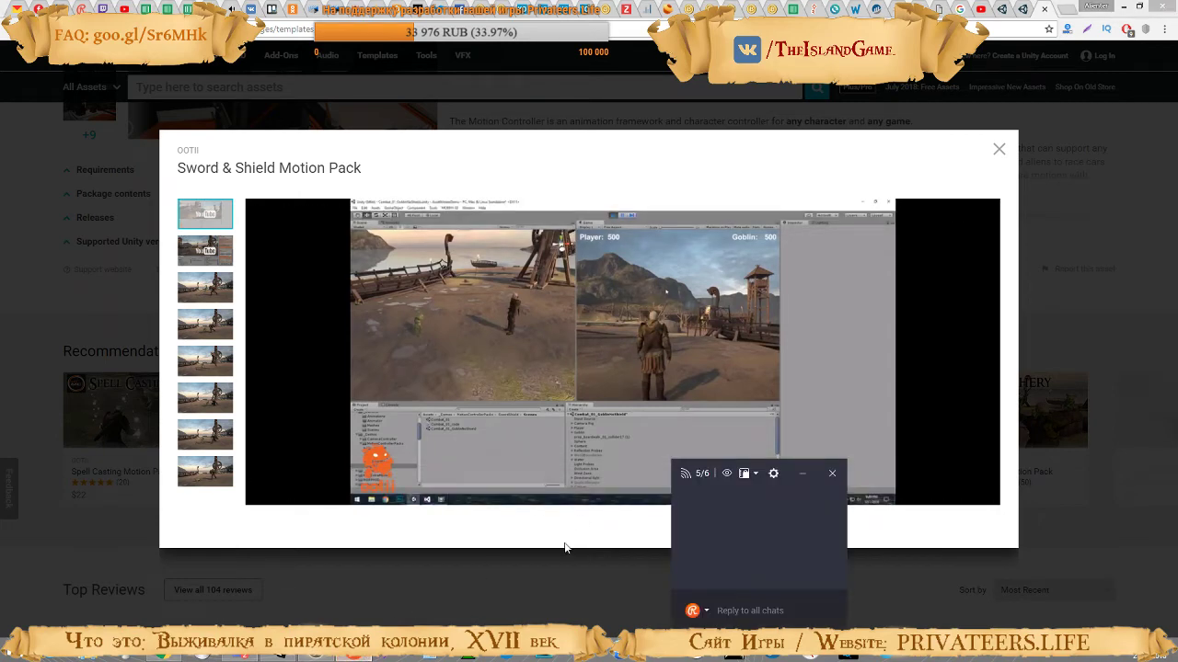
click(802, 478)
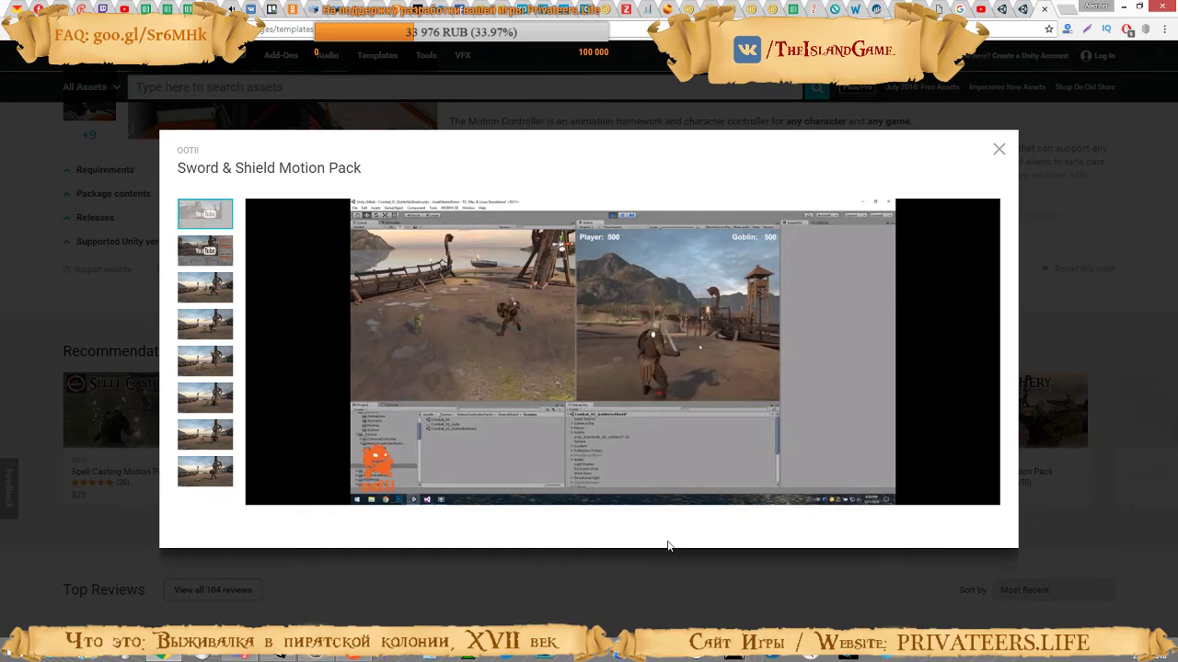
mouse_move(740, 486)
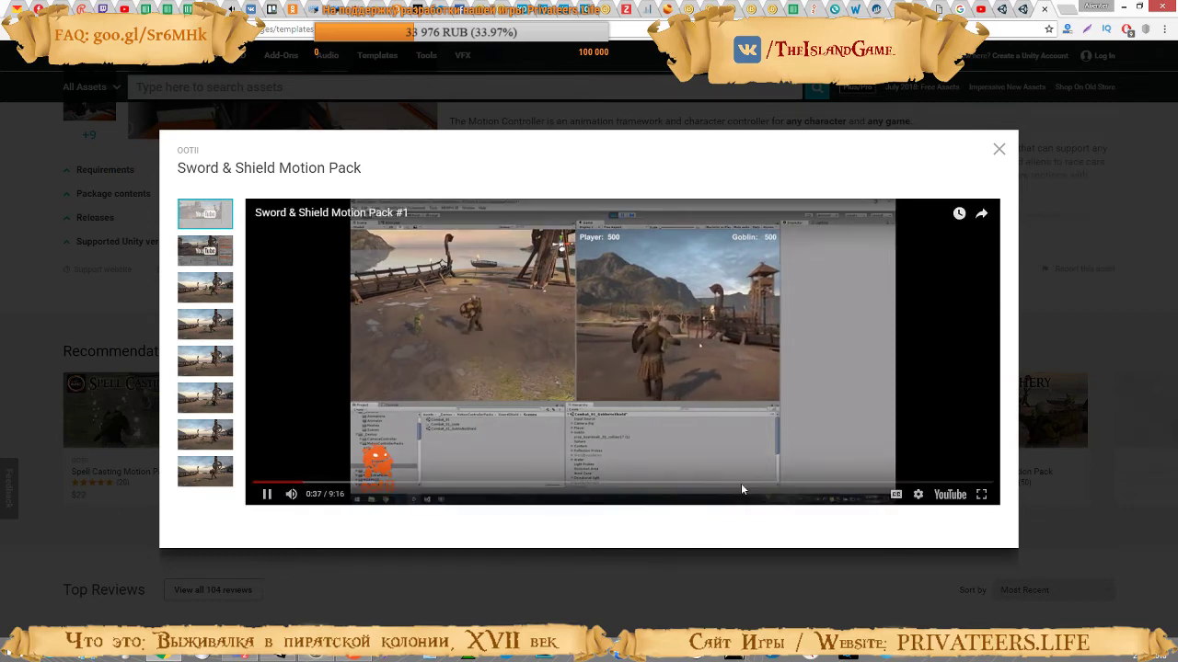
click(982, 496)
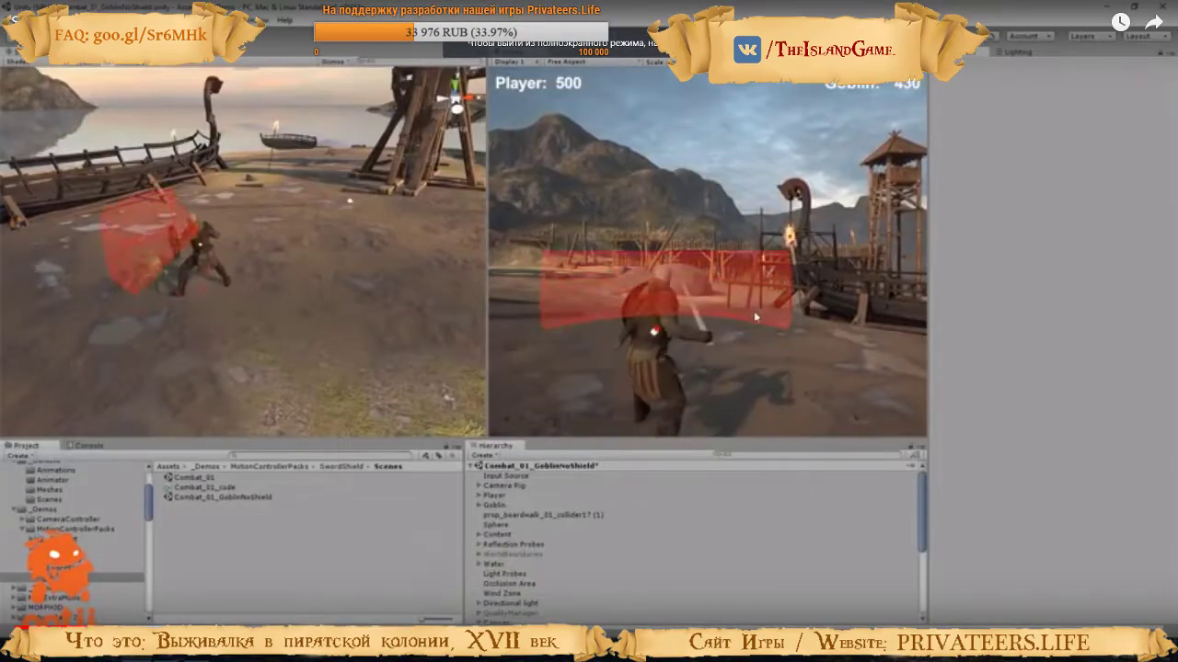
key(alt+Tab)
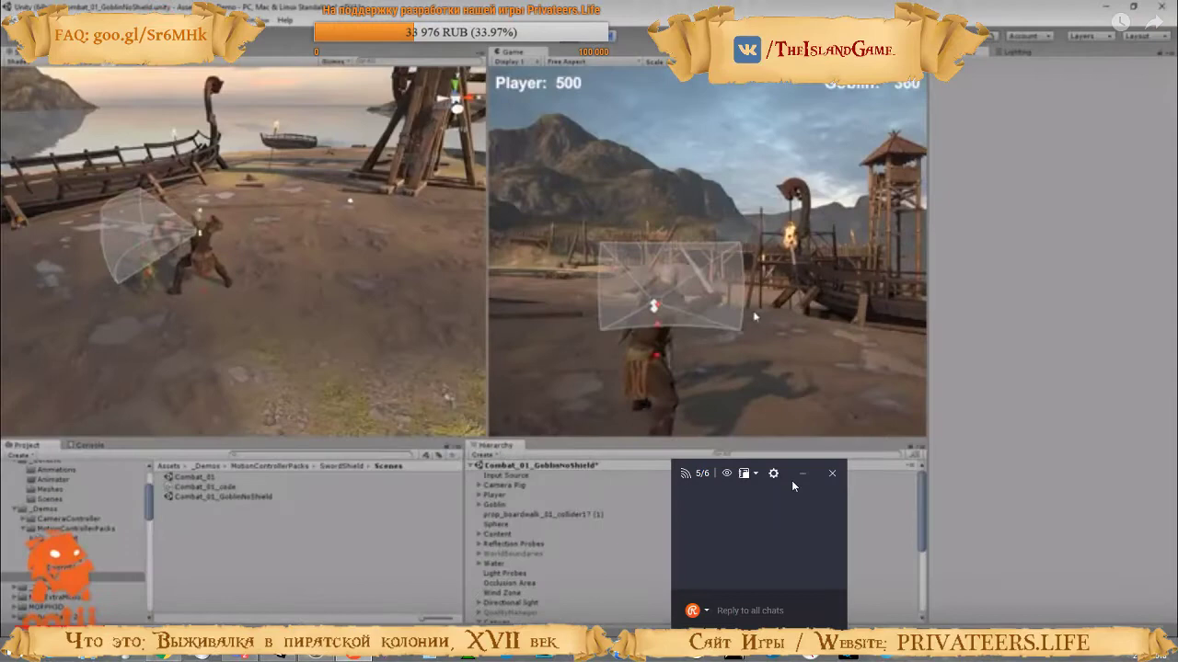
Minimize the chat widget and set the full-screen video's playback quality to 1080p60
click(802, 474)
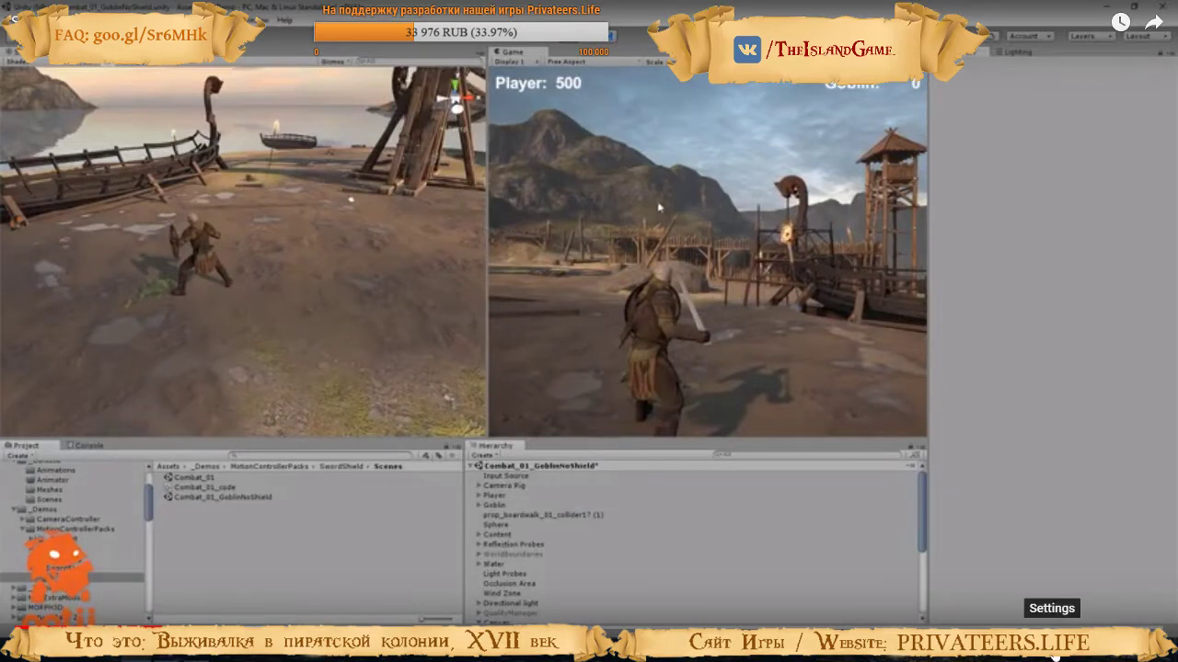
click(1058, 649)
click(1081, 600)
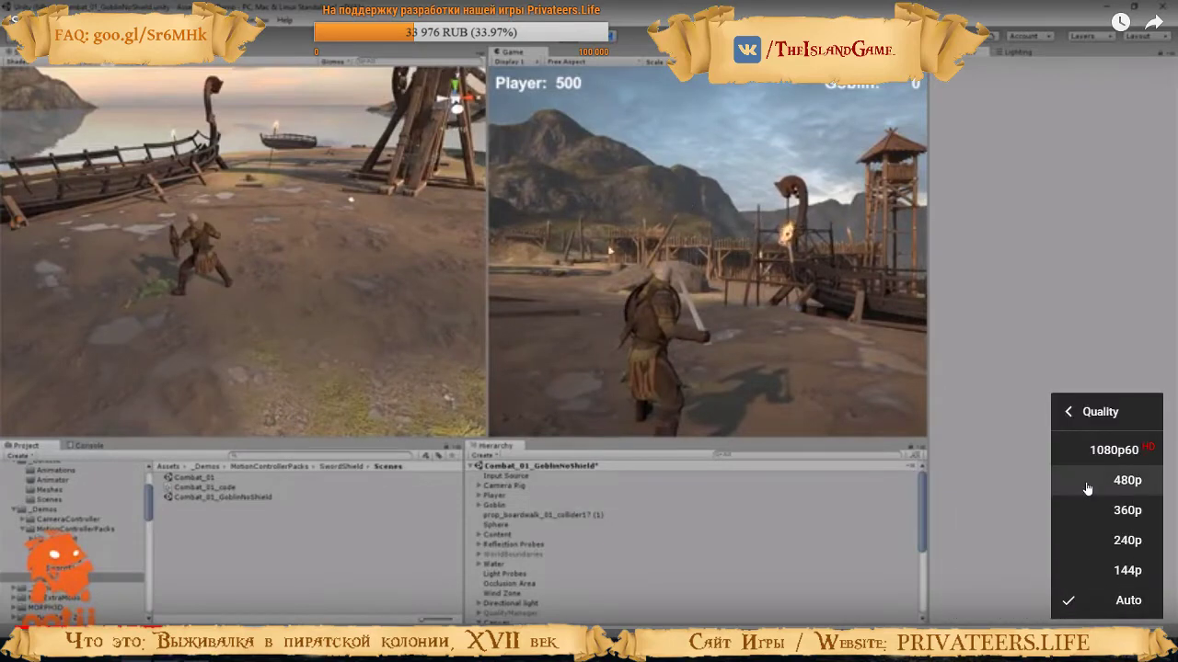
click(1095, 451)
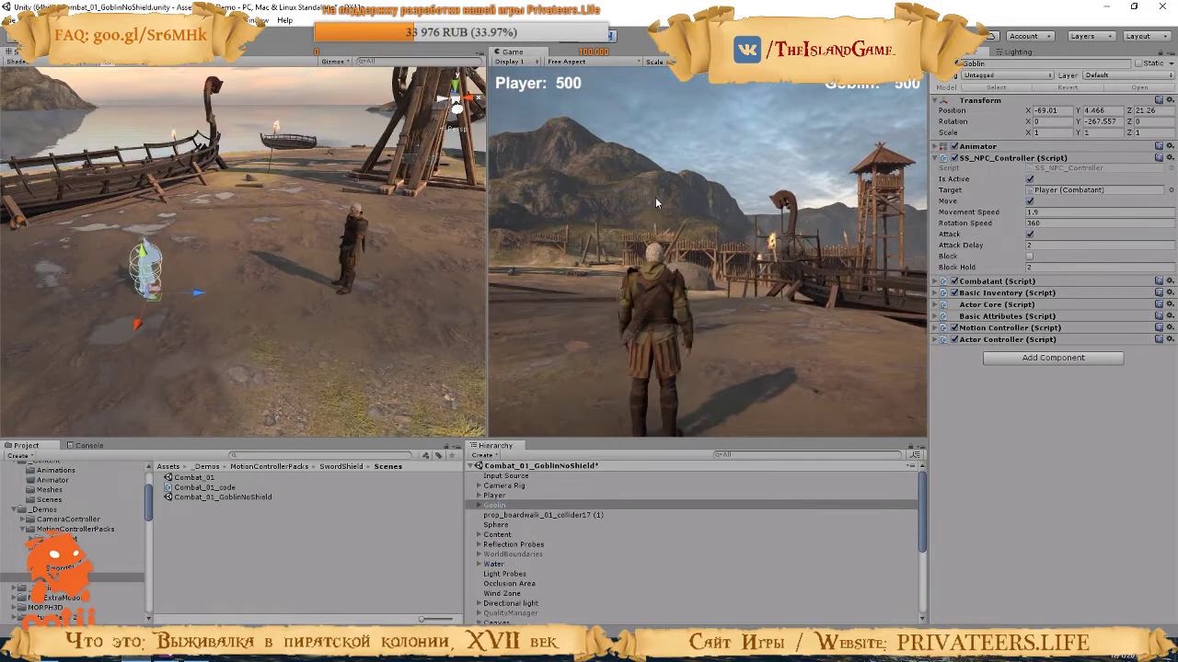
Watch the opening of the goblin combat demo in the Sword & Shield Motion Pack #1 video
click(666, 209)
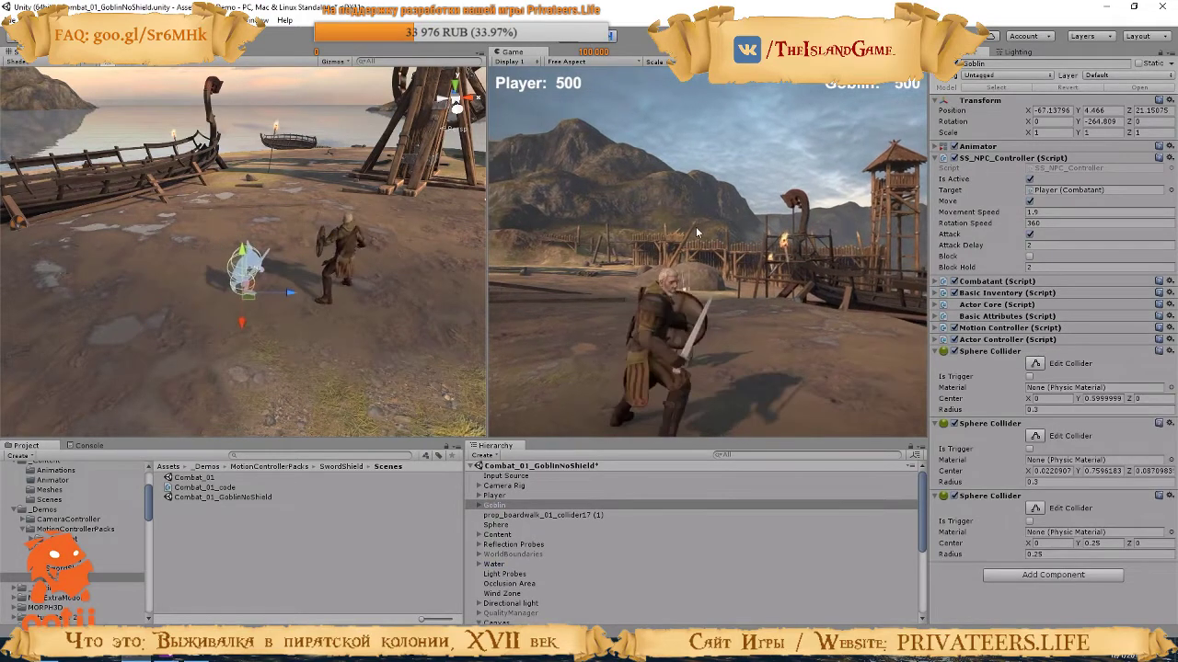
key(s)
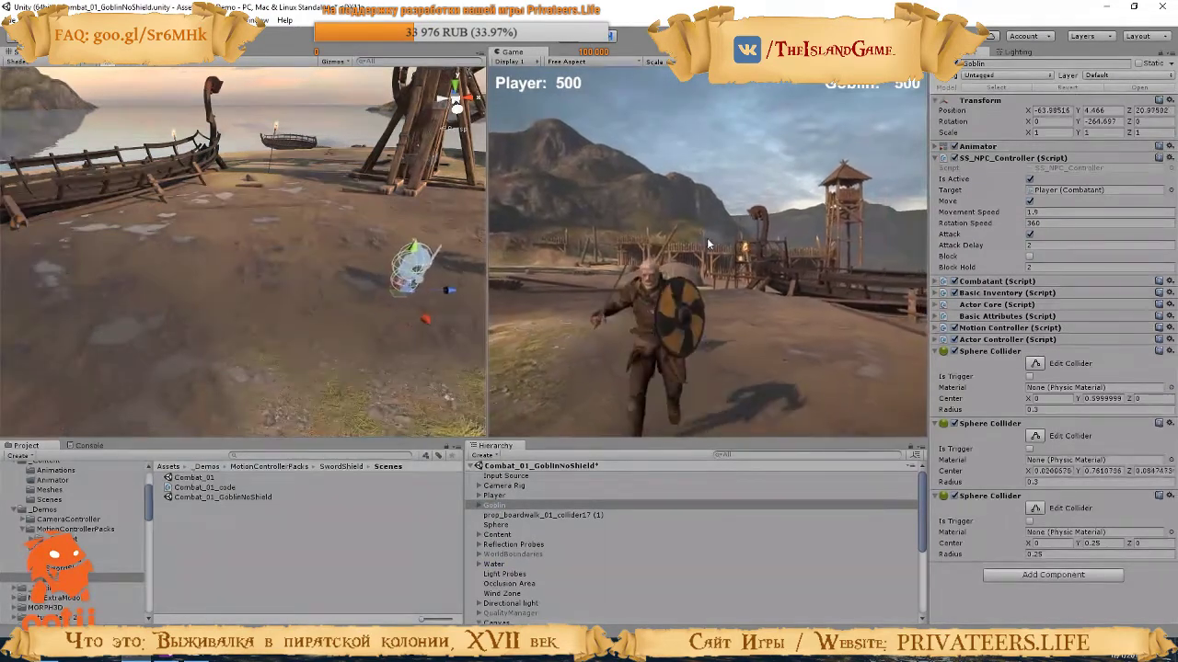
key(w)
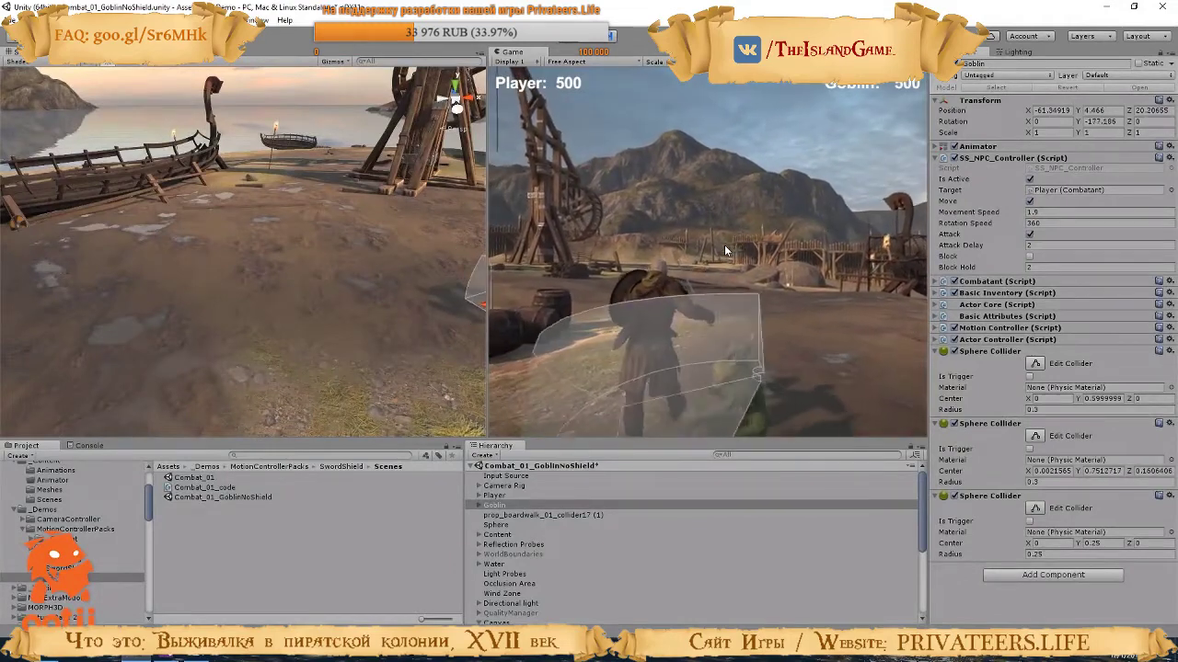
right_drag(737, 251, 851, 260)
right_drag(759, 243, 254, 360)
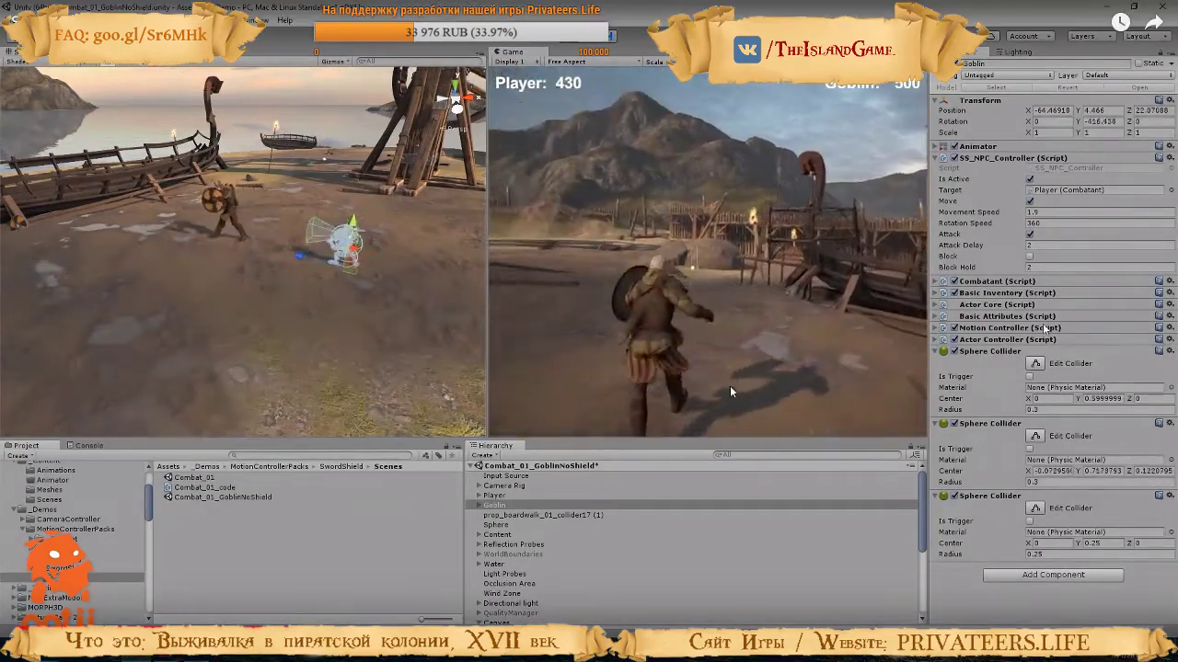
Switch to OBS, show the Pause overlay for a break, hide it again and minimize OBS
key(alt+Tab)
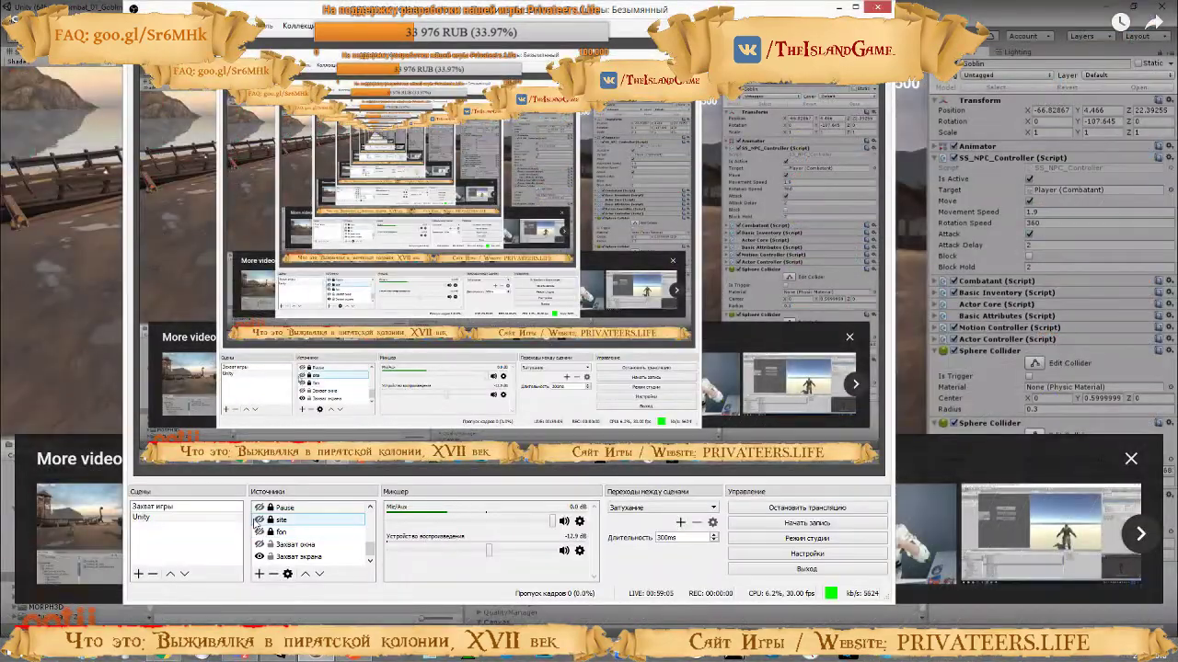
click(259, 521)
click(259, 507)
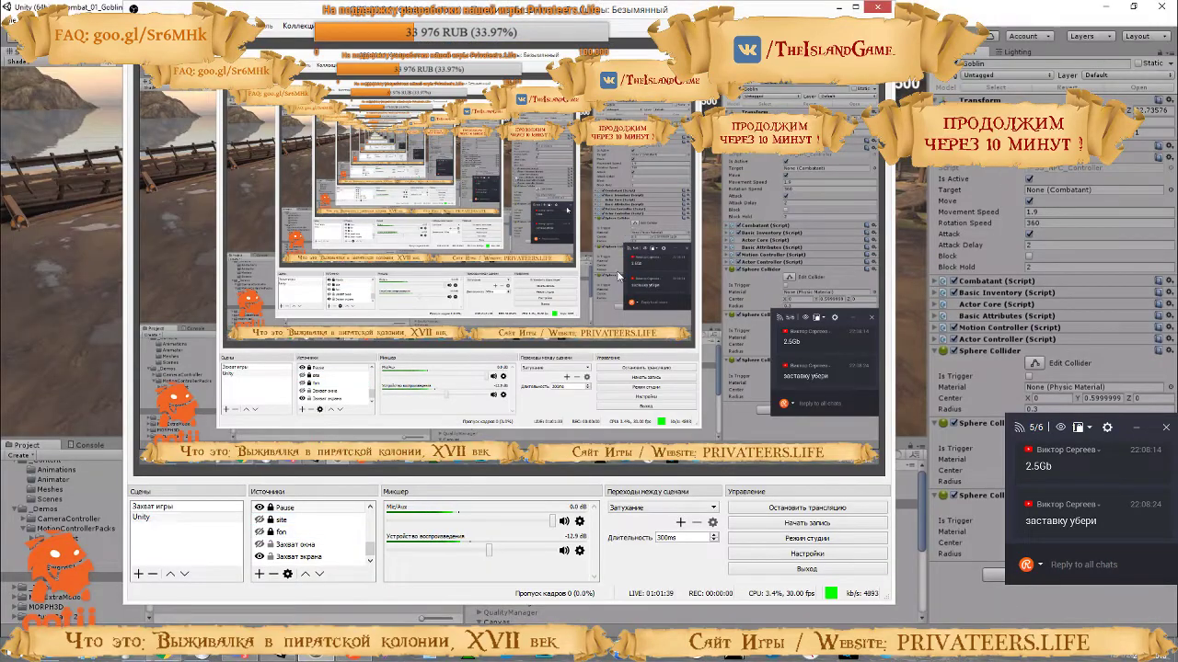
click(259, 507)
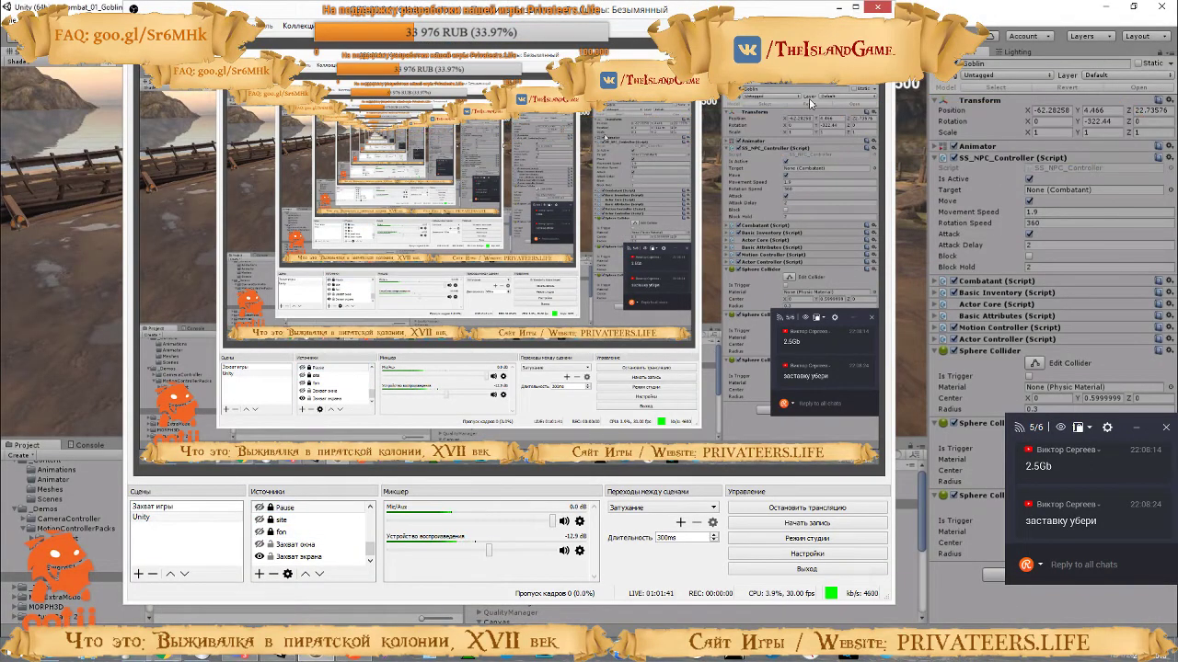
click(839, 6)
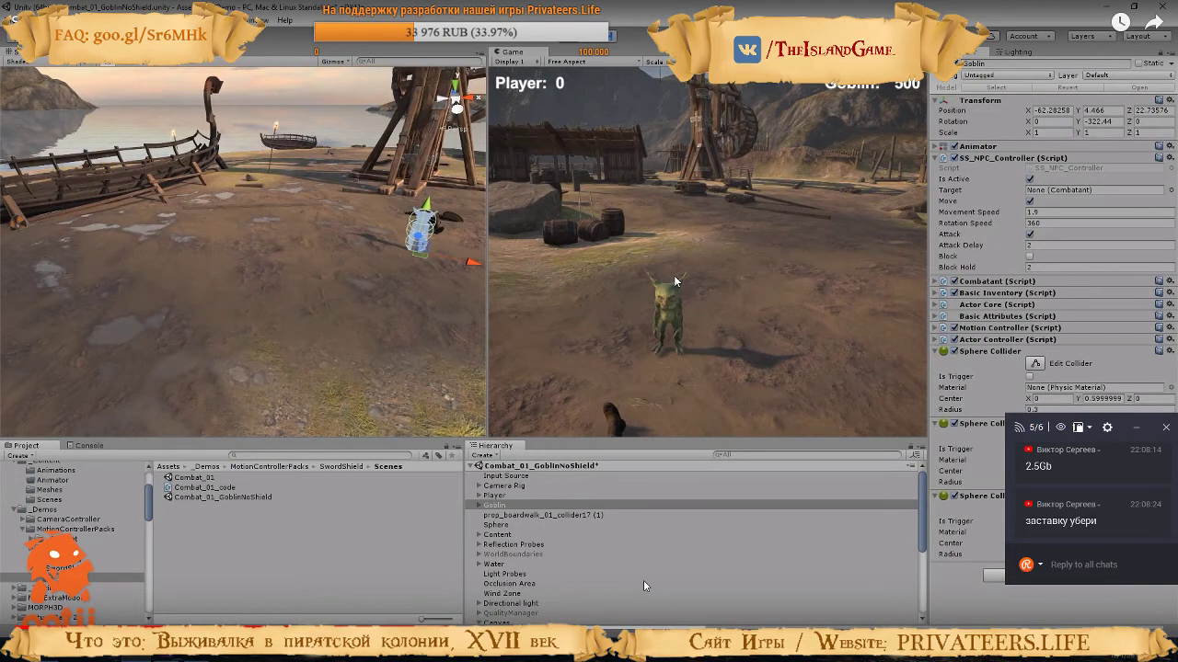
Resume the Sword & Shield video and examine the character's sword attacks and running around the goblin
click(567, 44)
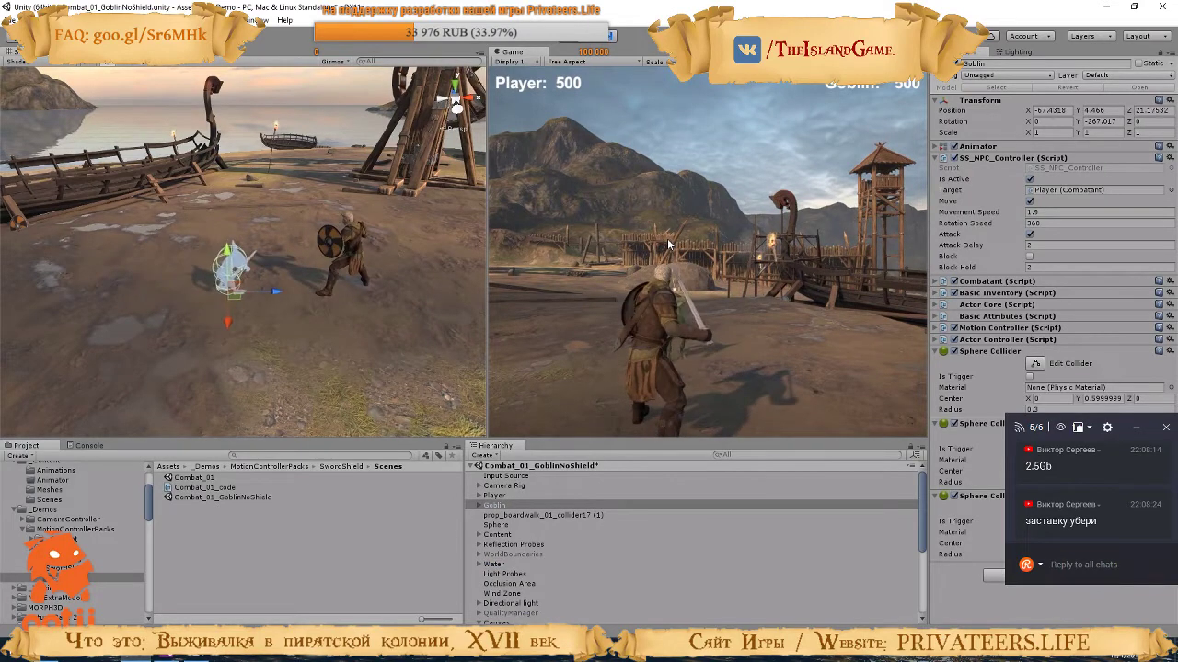
click(710, 264)
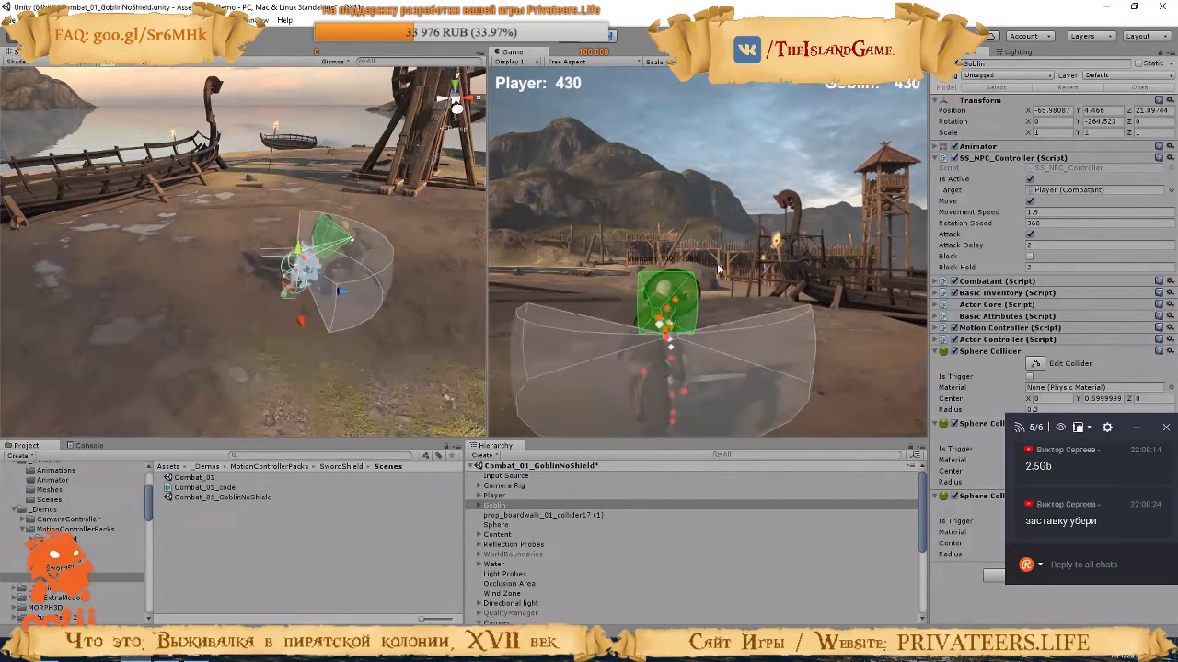
click(717, 268)
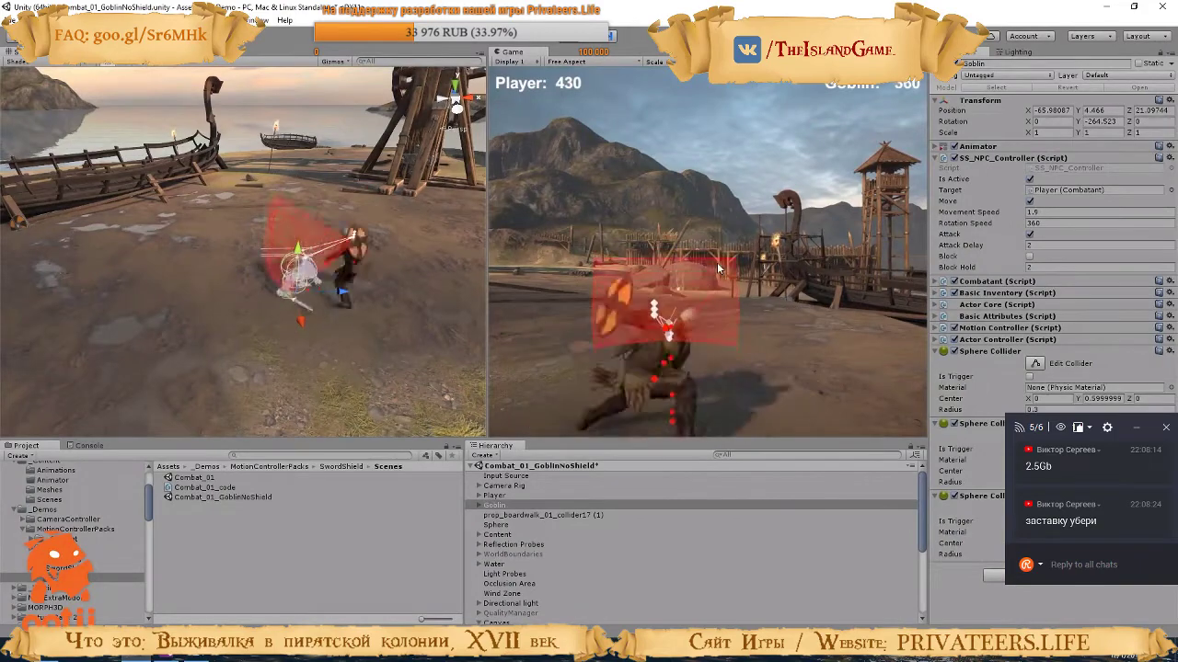
key(a)
key(w)
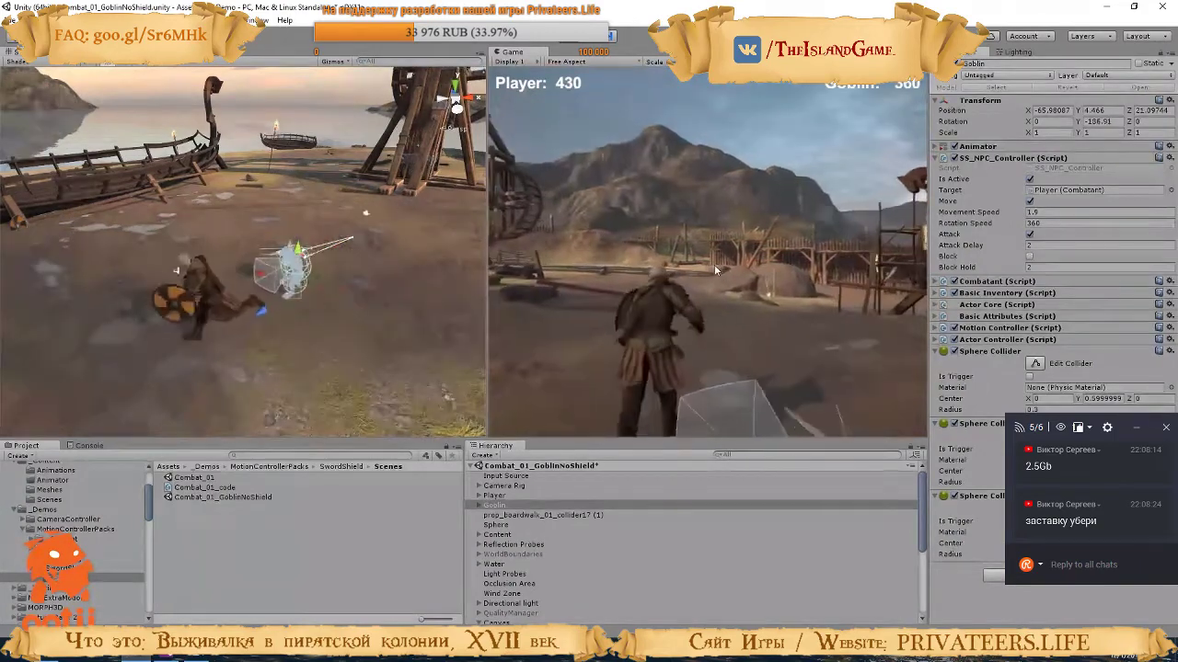
key(w)
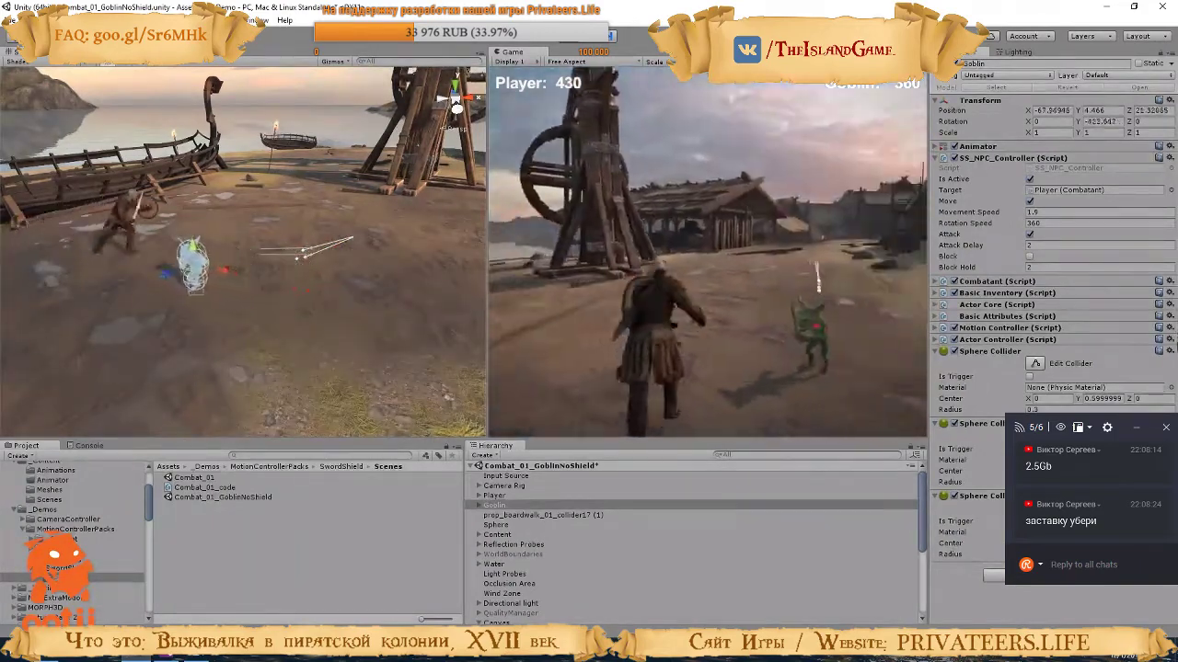
key(w)
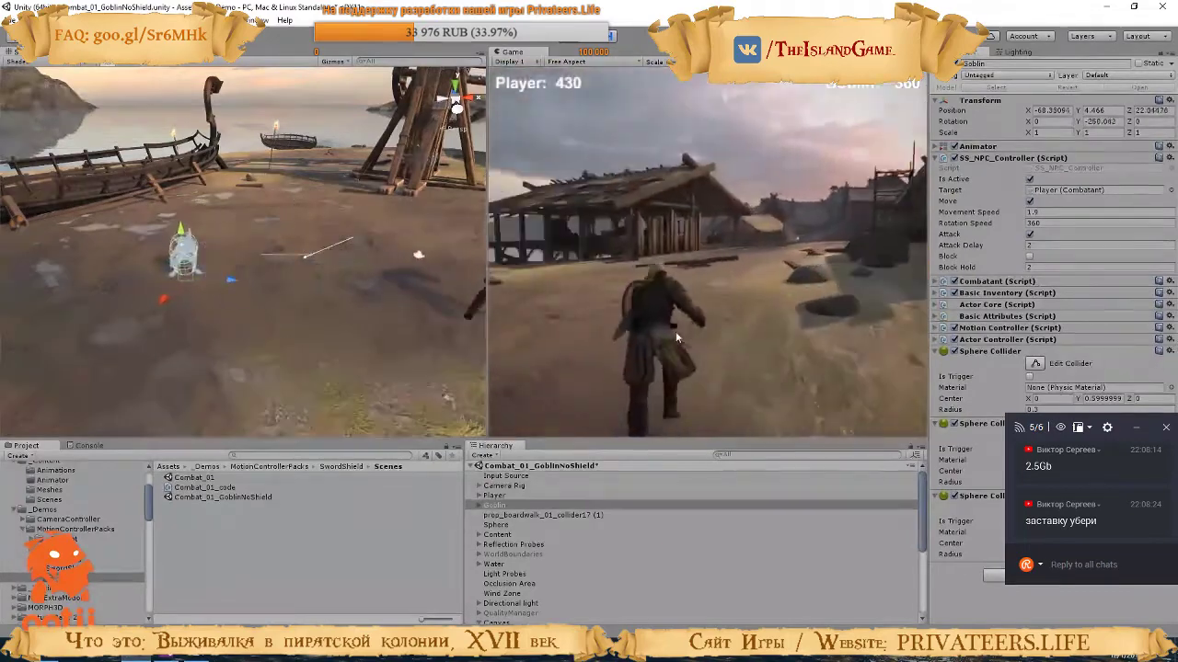
Watch the part of the demo where the character locks onto the goblin and trades attacks and blocks
key(t)
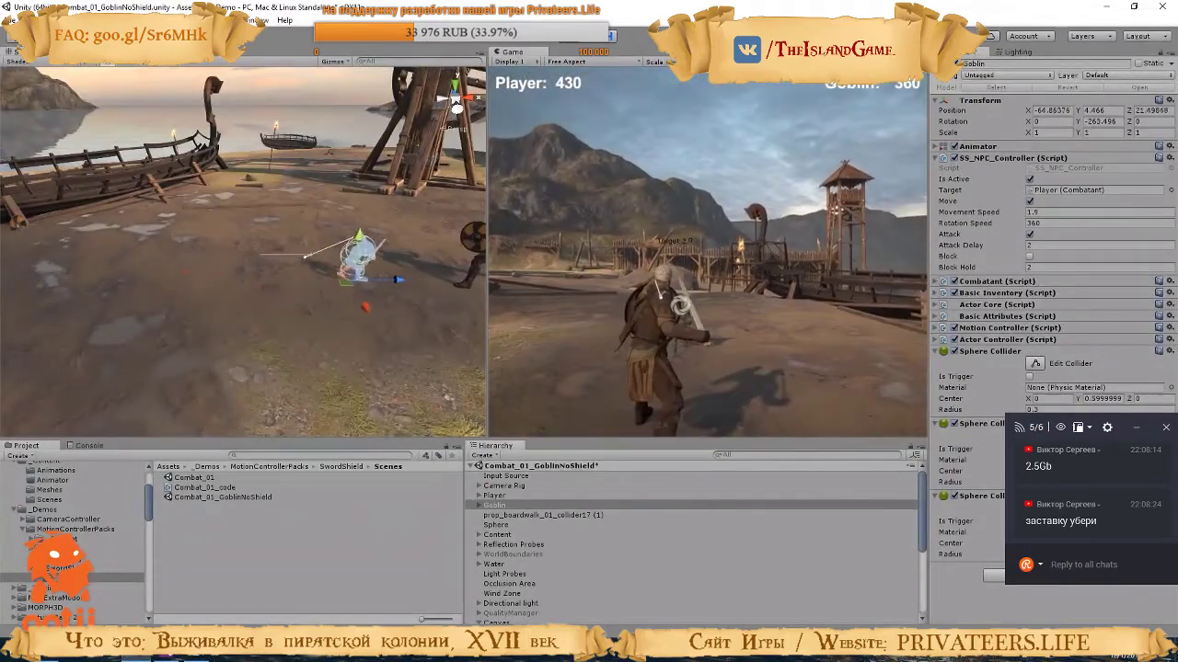
click(541, 388)
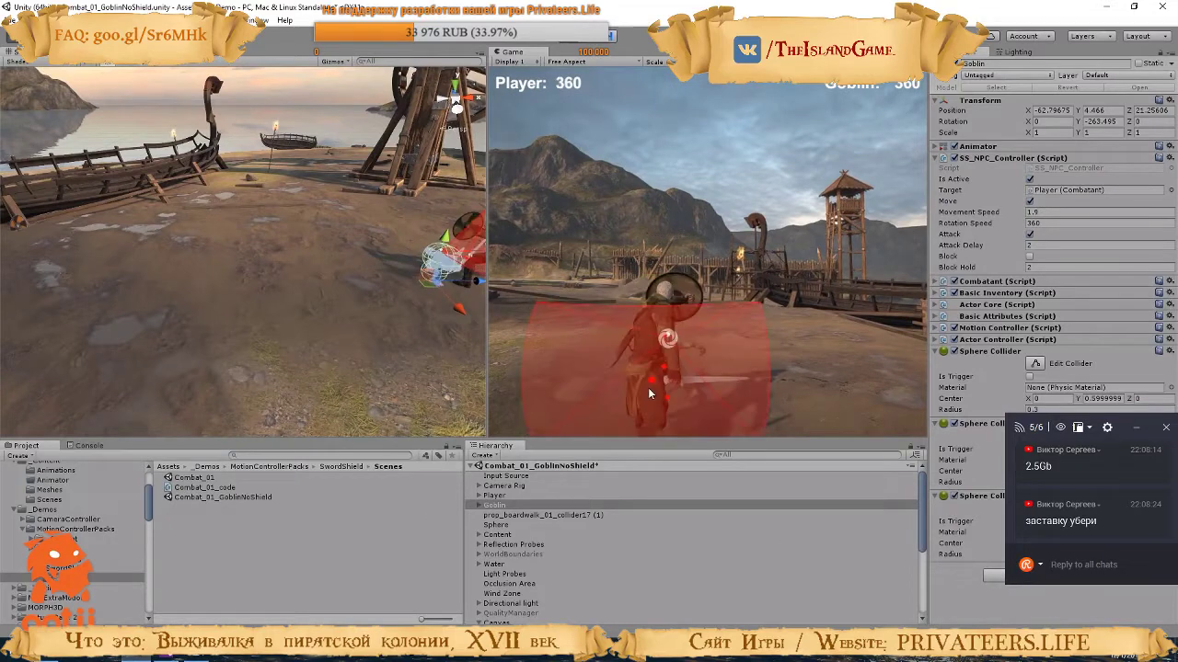
click(706, 357)
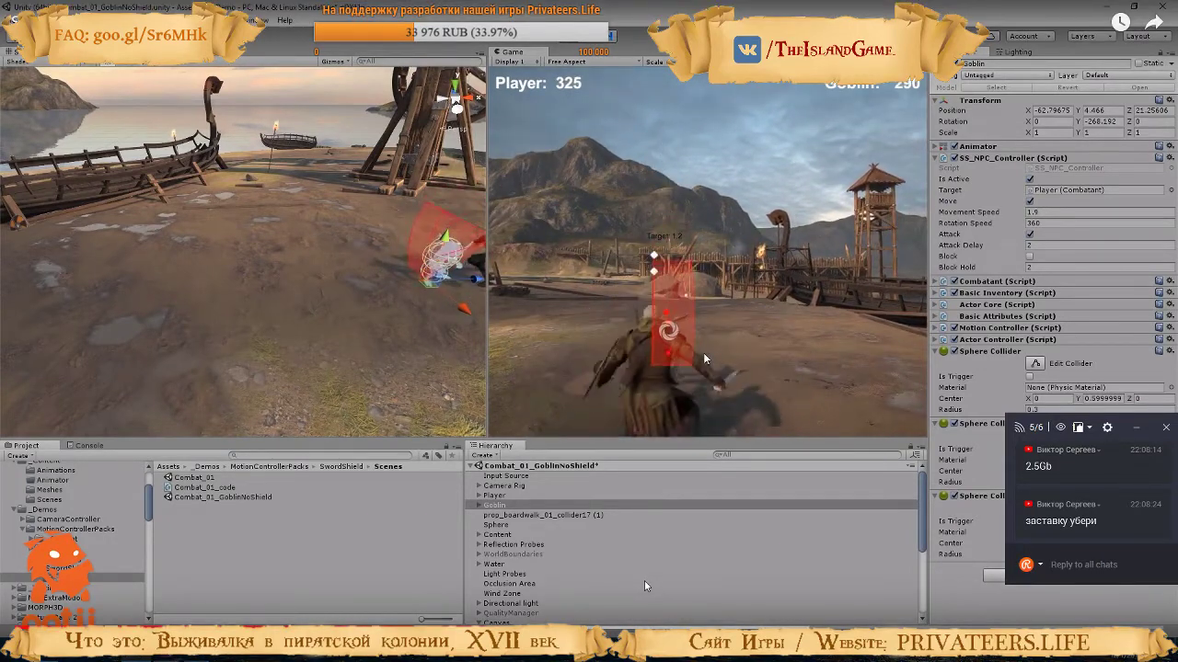
click(771, 356)
right_click(767, 356)
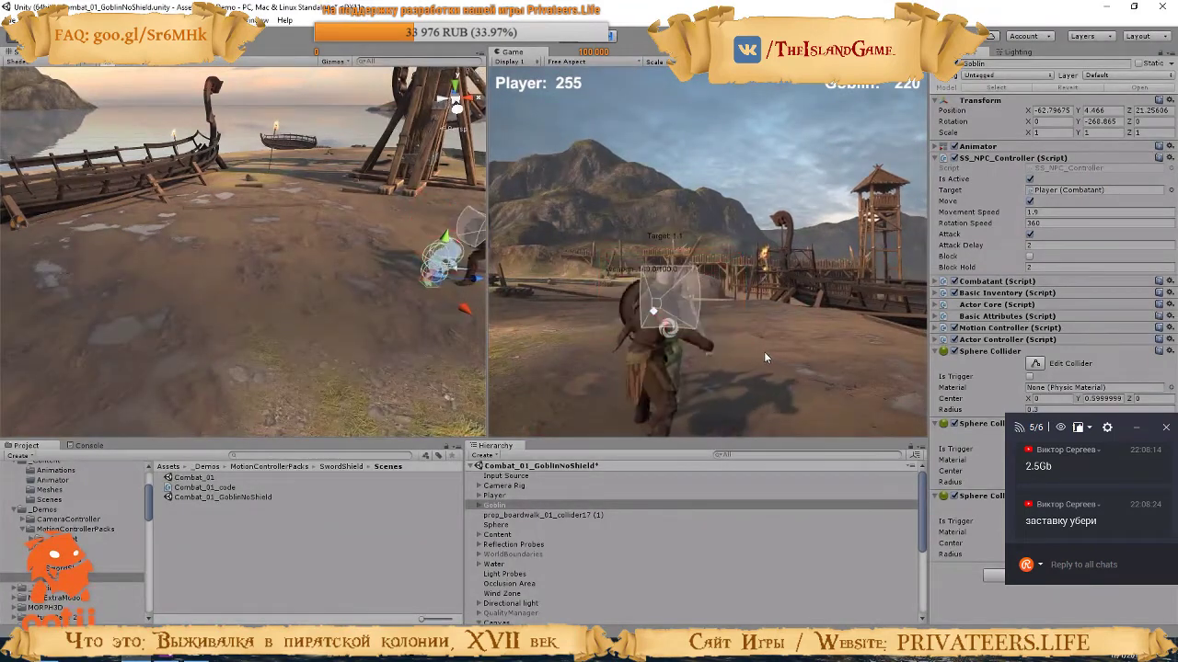
click(756, 346)
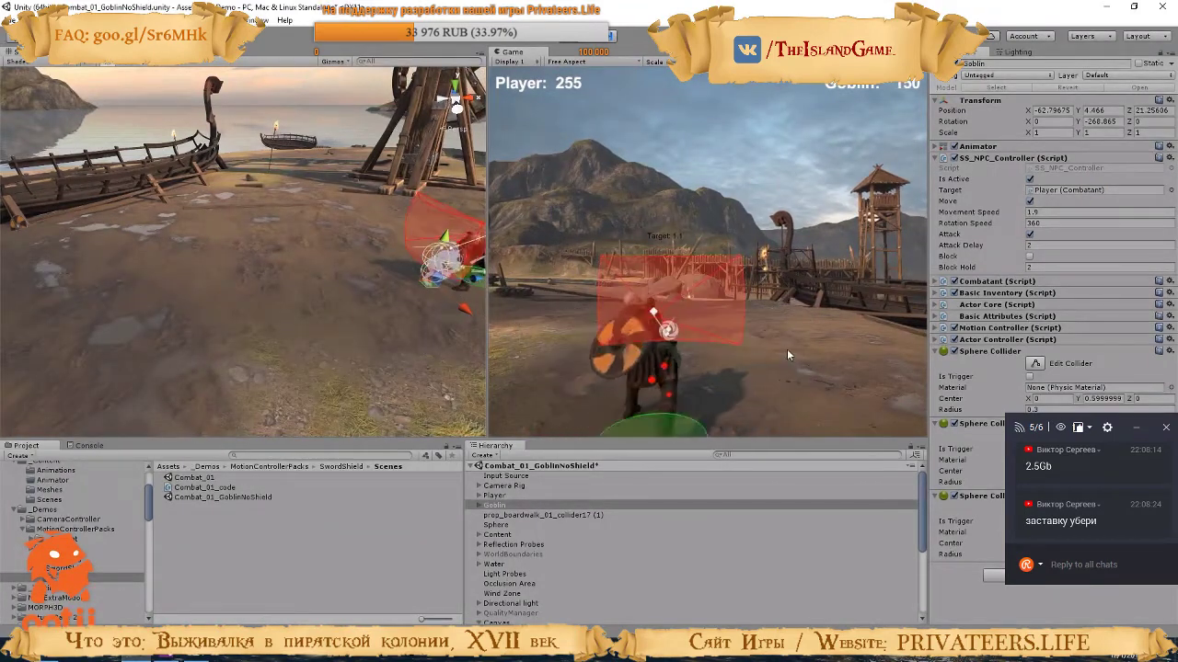
right_drag(774, 347, 784, 371)
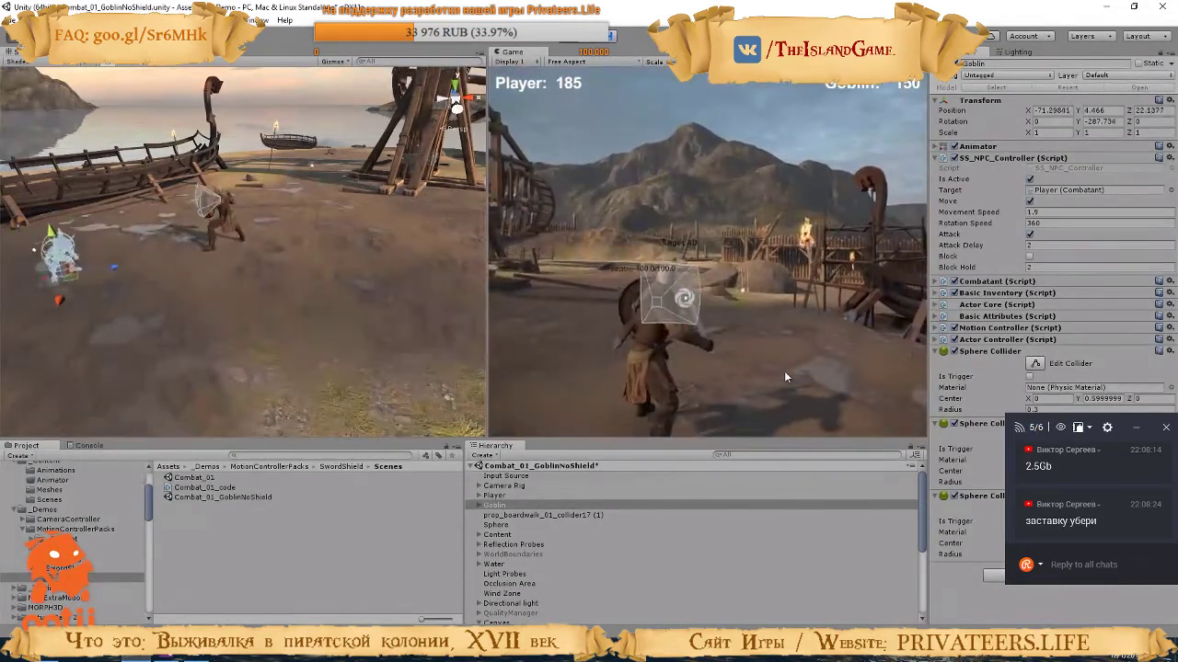
click(781, 363)
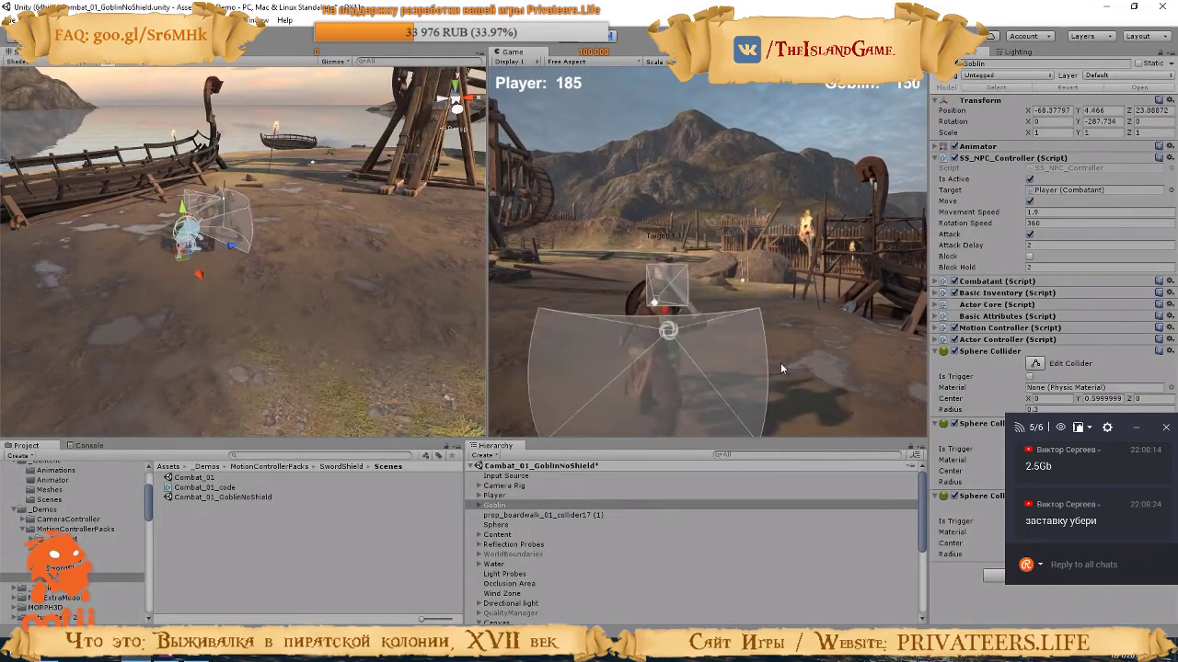
click(780, 363)
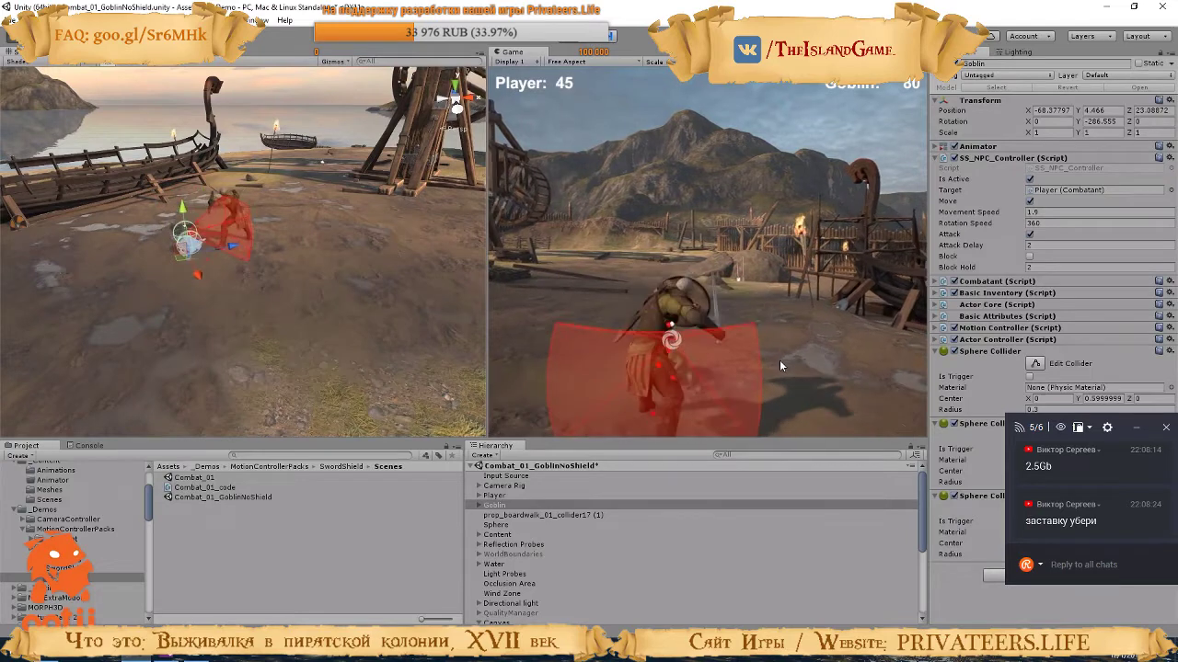
click(780, 362)
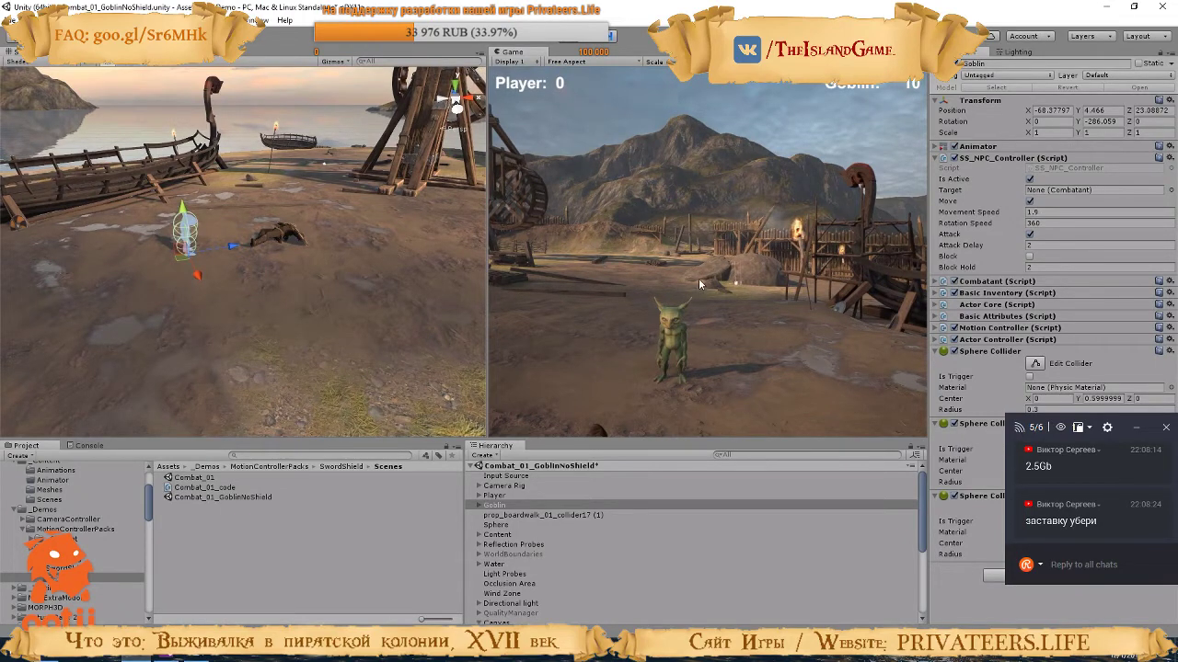
Watch the restarted goblin fight from the fixed side view and examine the attack, block and hit reactions
click(572, 39)
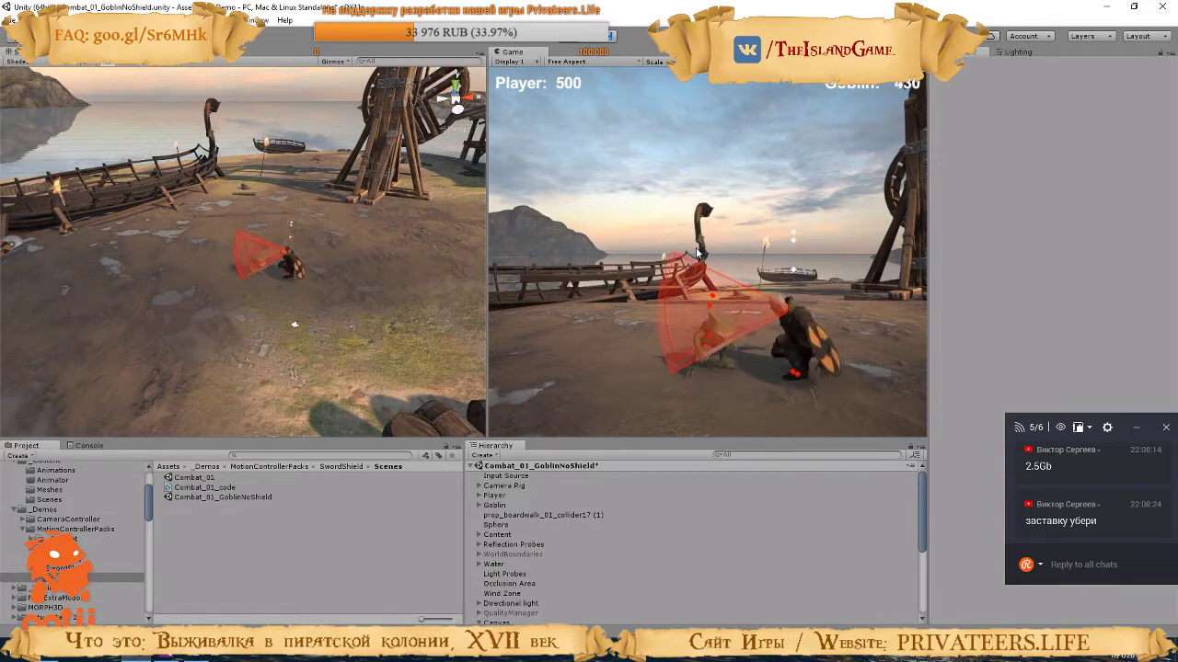
click(718, 253)
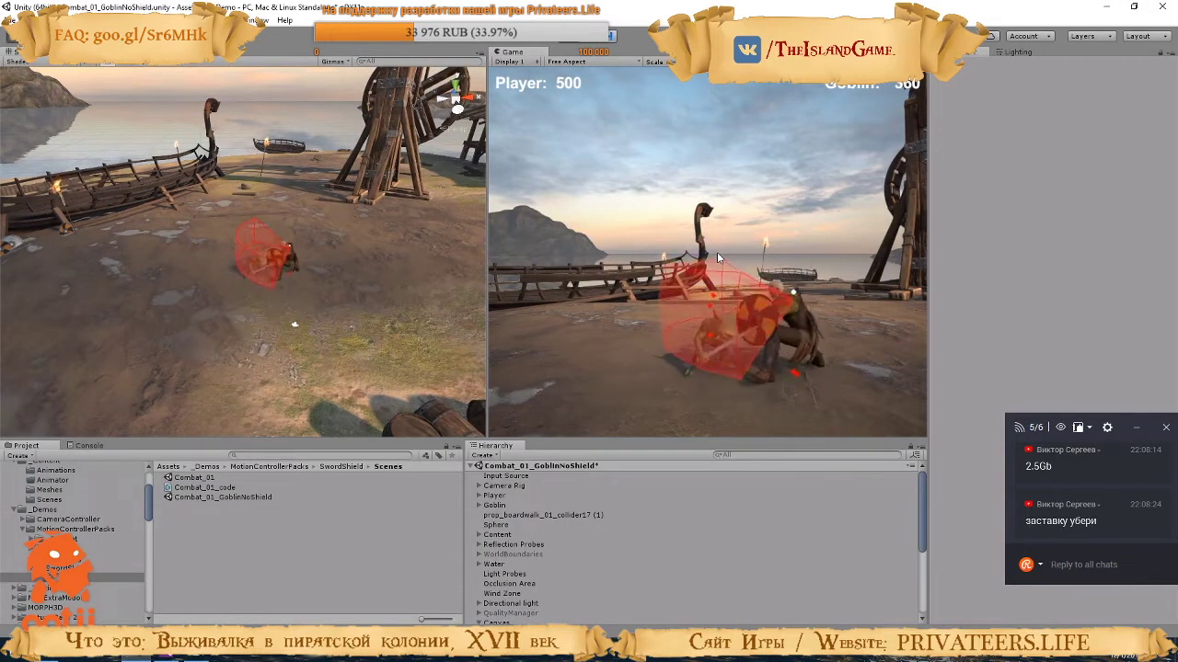
click(746, 266)
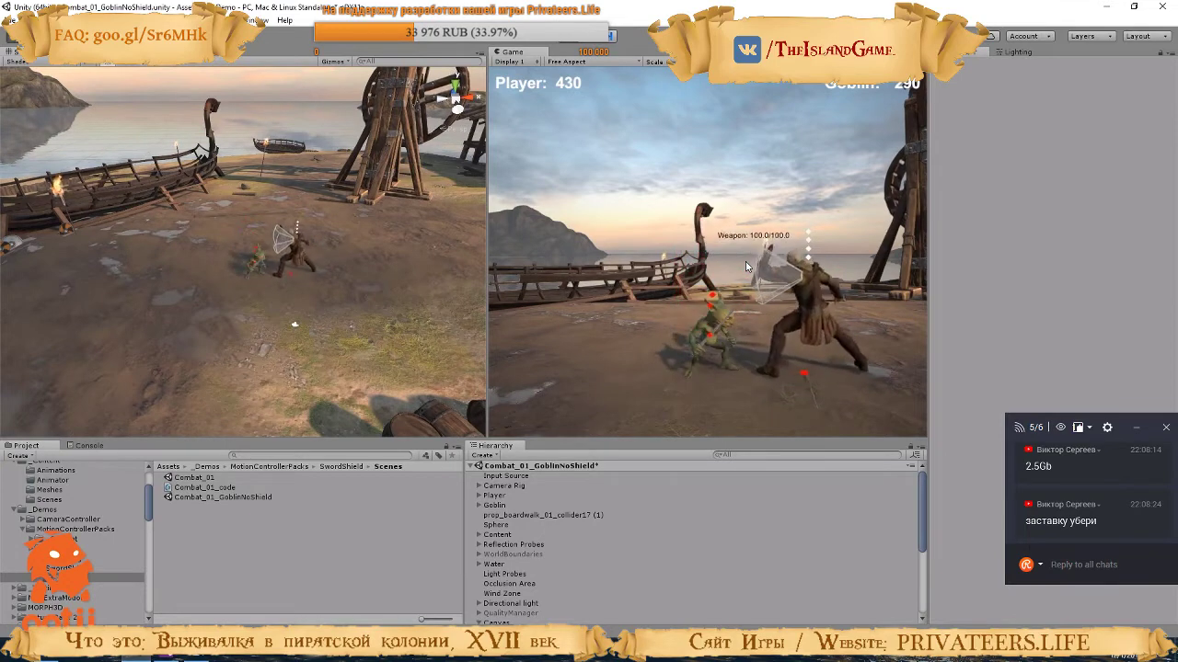
click(750, 269)
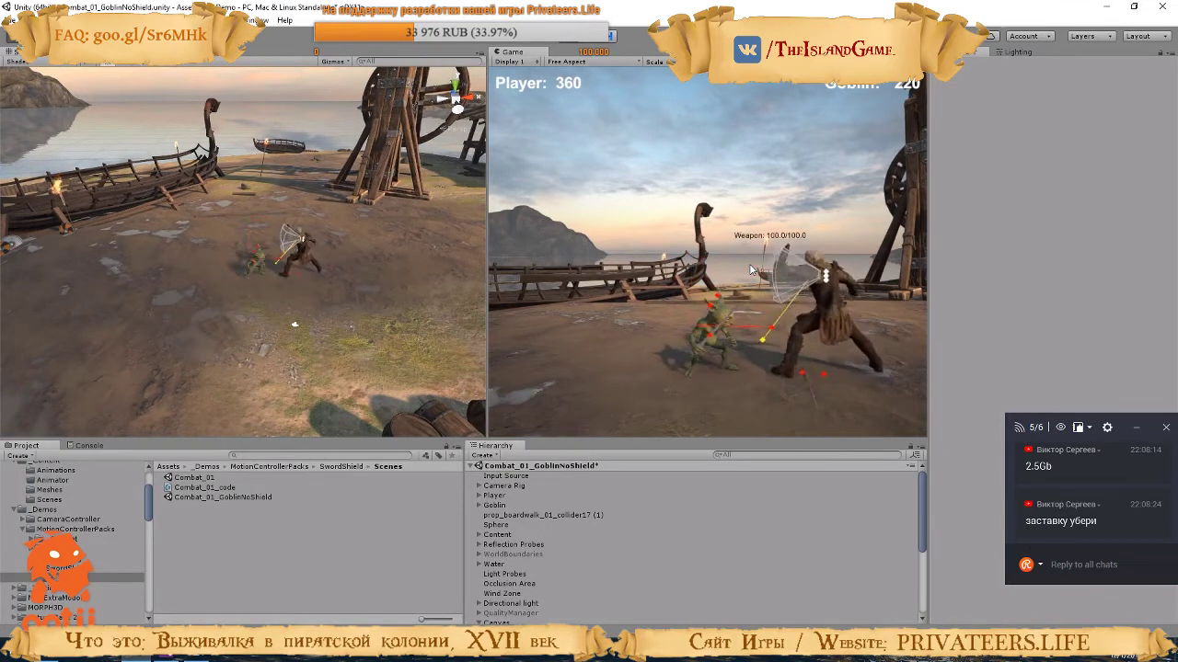
click(750, 269)
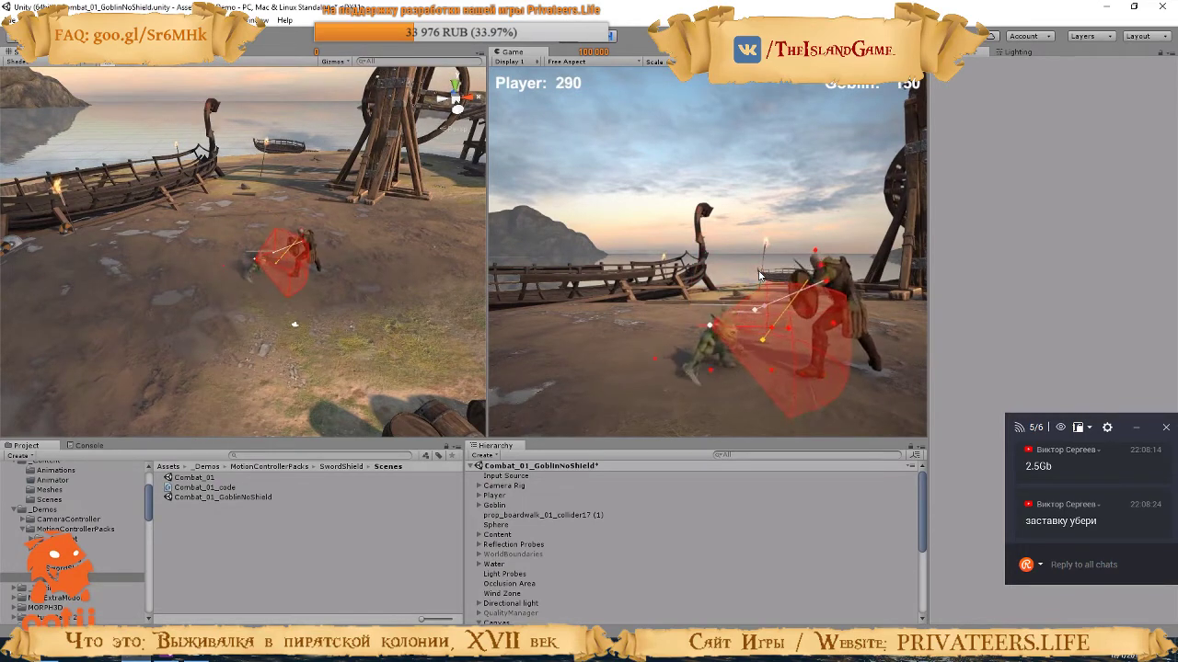
click(759, 275)
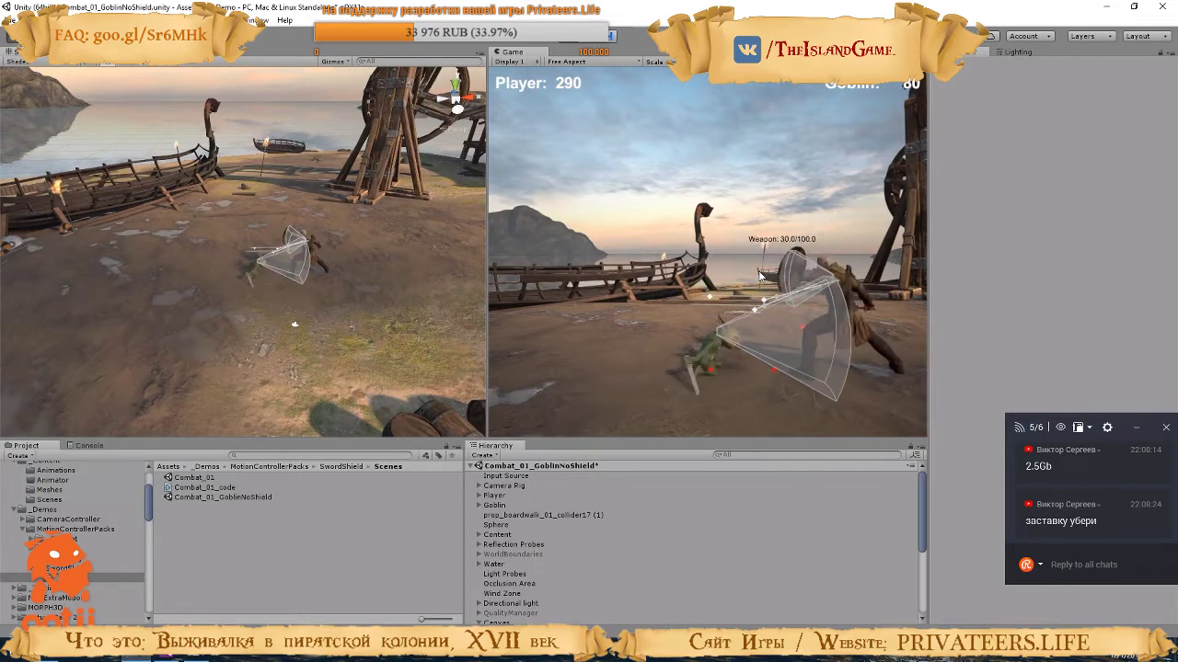
click(760, 277)
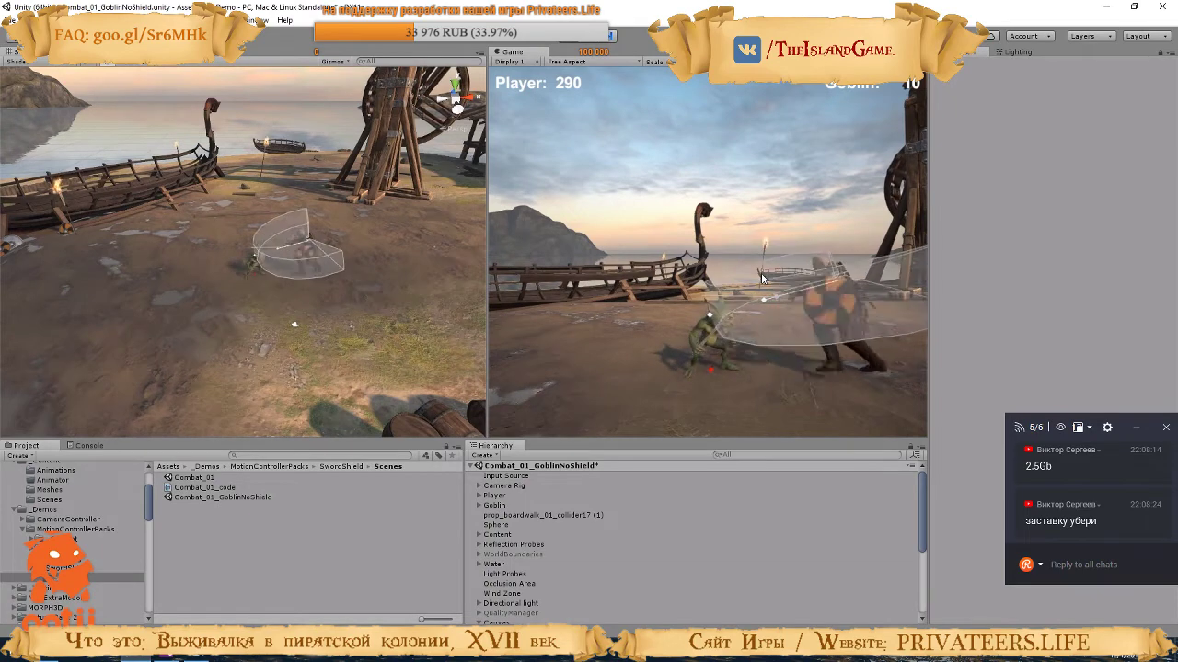
click(761, 277)
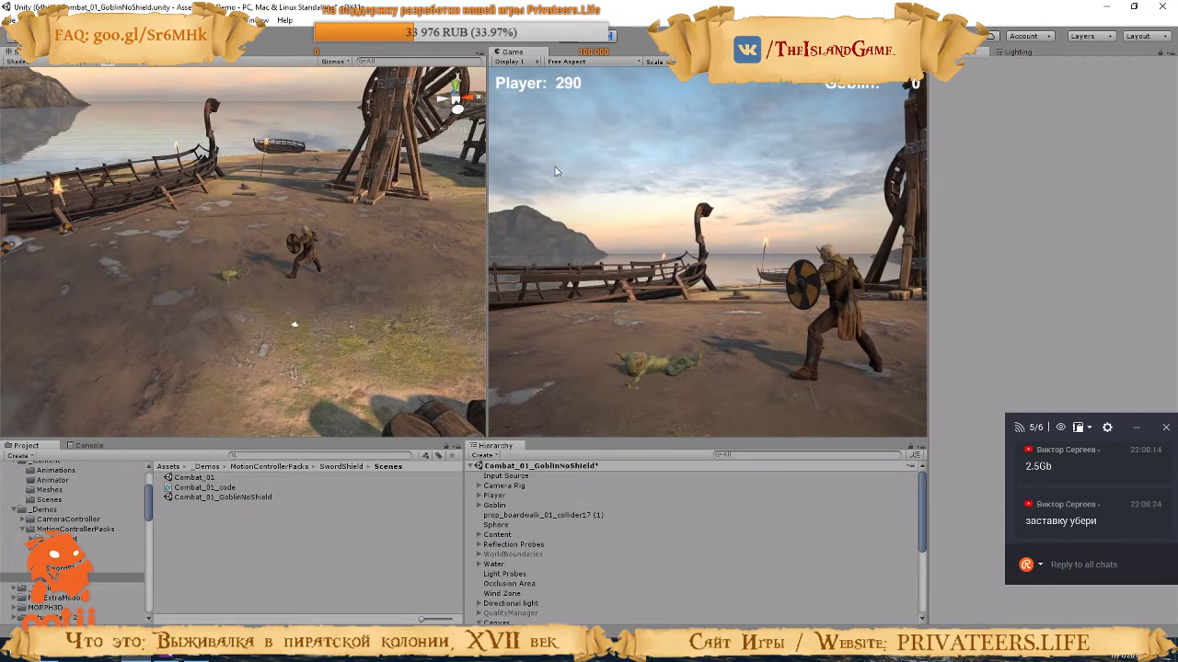
click(566, 44)
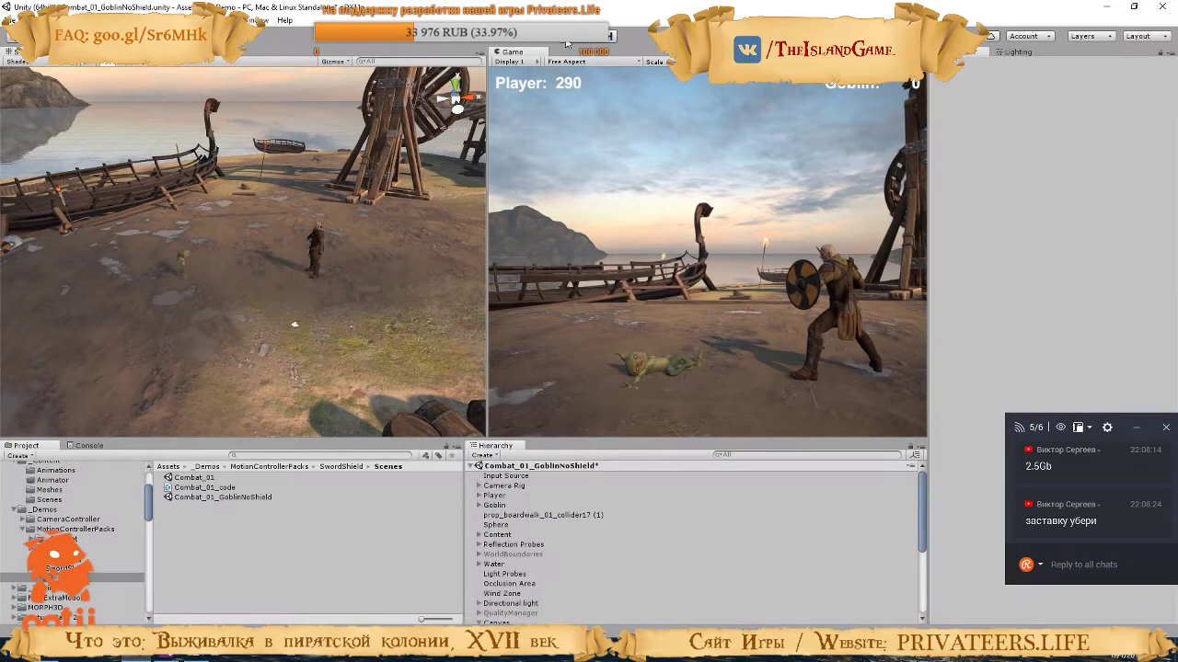
Watch the next restarted goblin fight and examine the attack arcs and sword hits drawn between both fighters
click(566, 43)
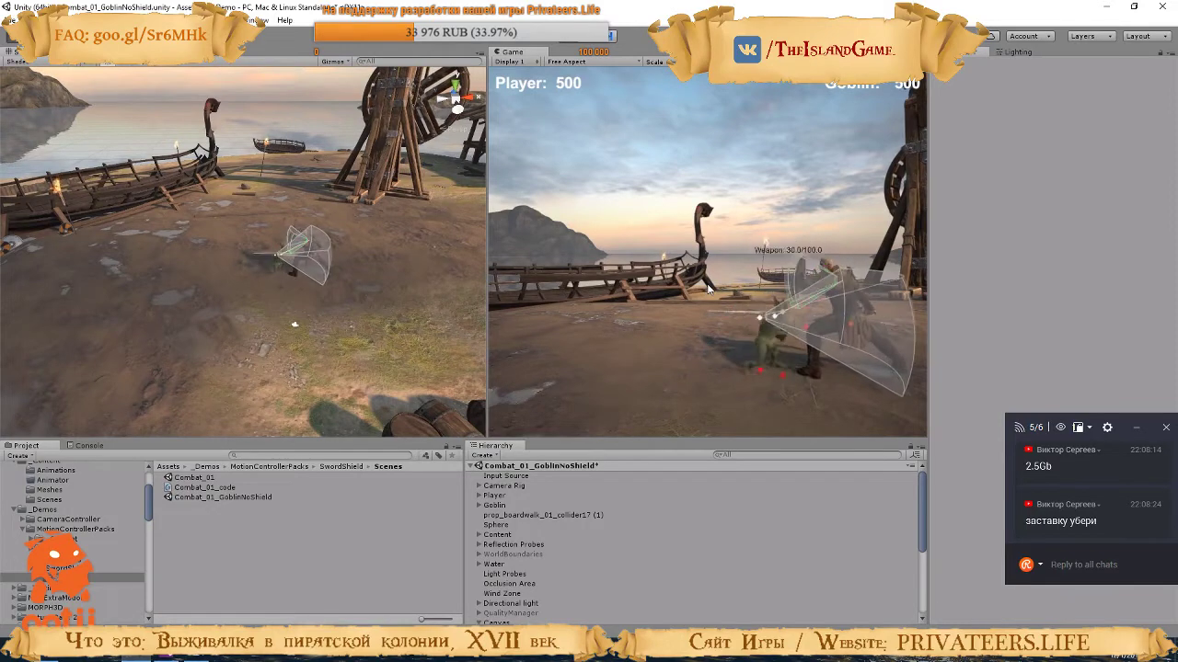
click(719, 288)
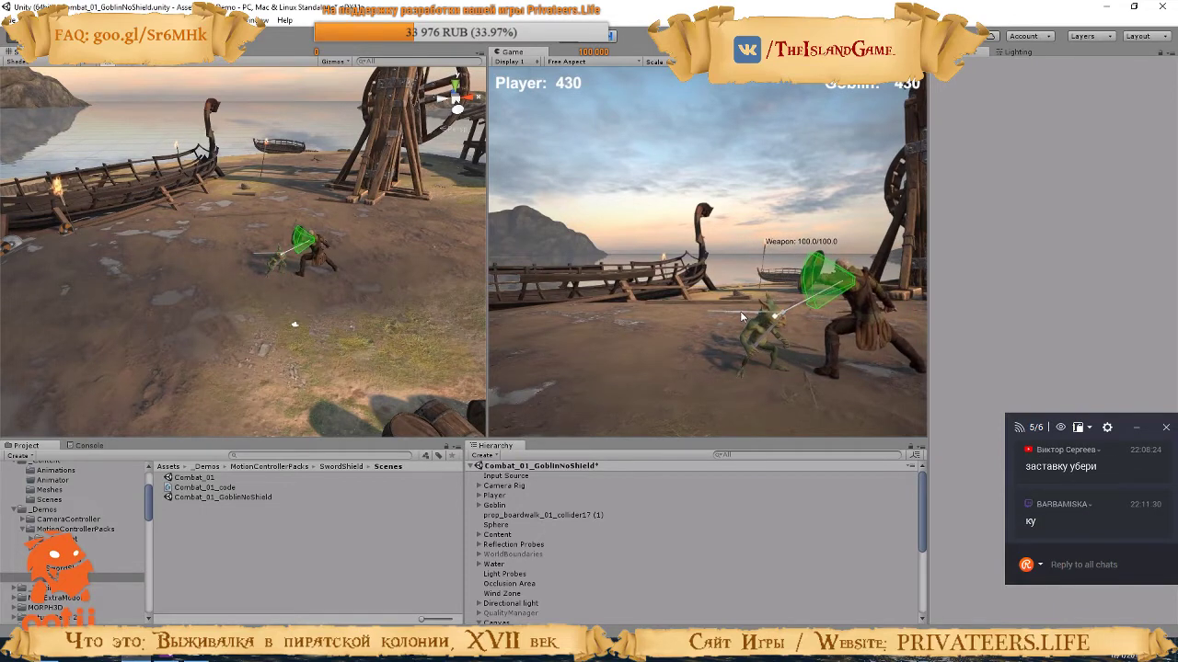
click(741, 313)
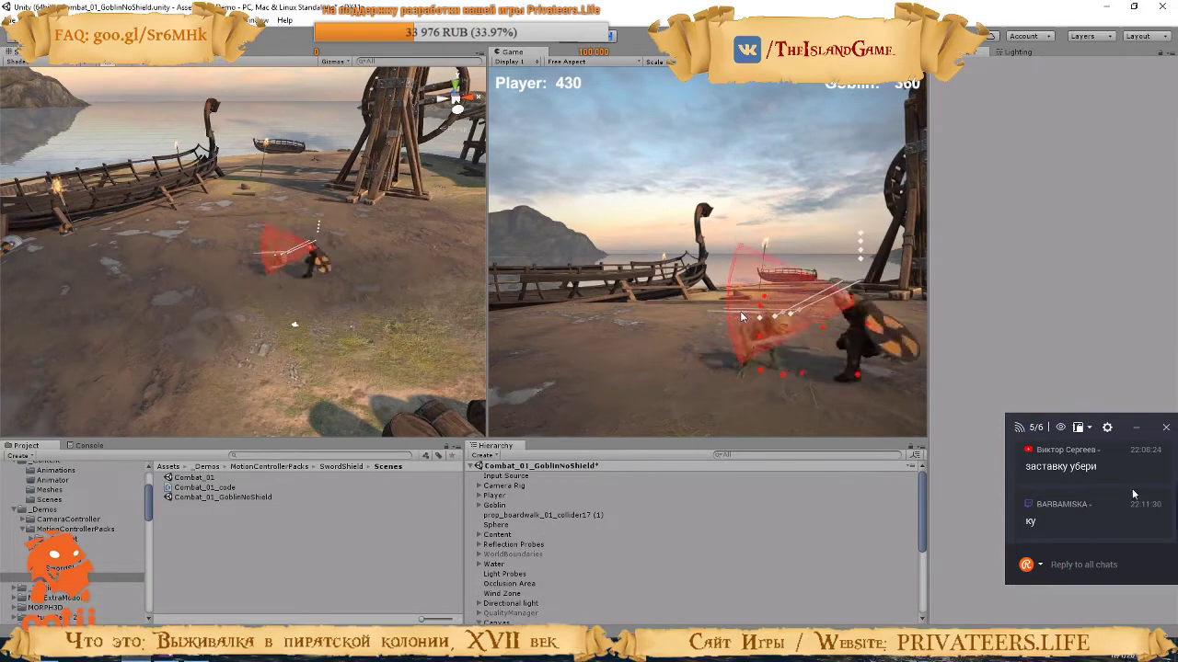
Check the Restream chat's notification settings, close them, and watch the remaining goblin fights to the end of the video
click(1107, 428)
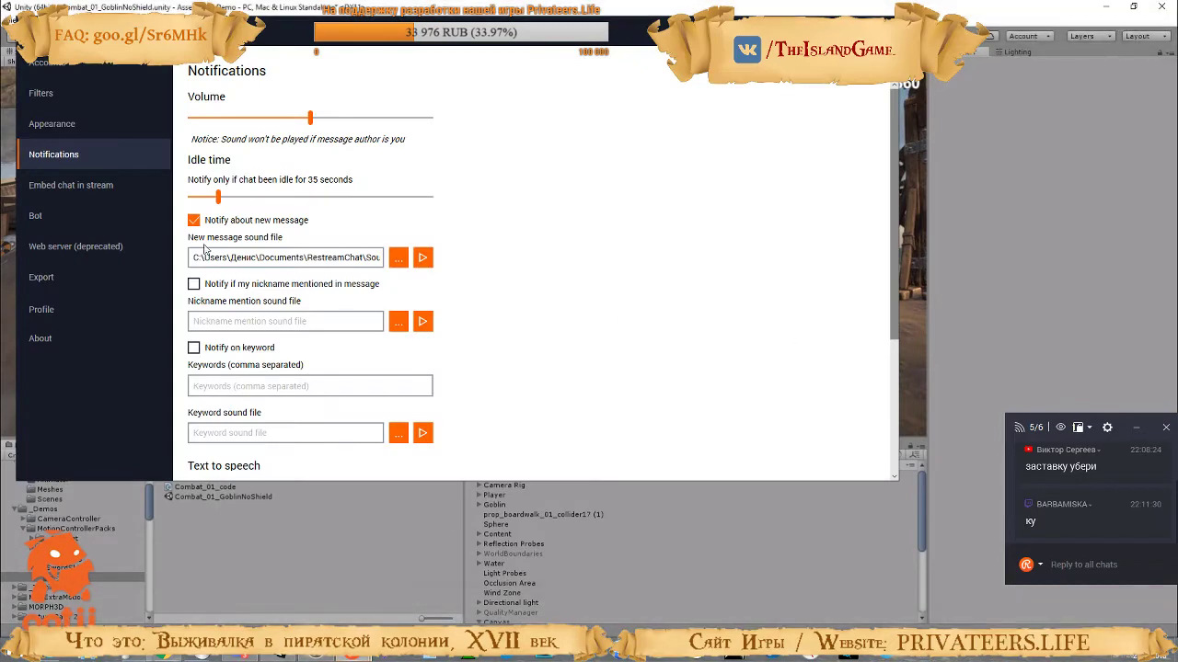
click(981, 341)
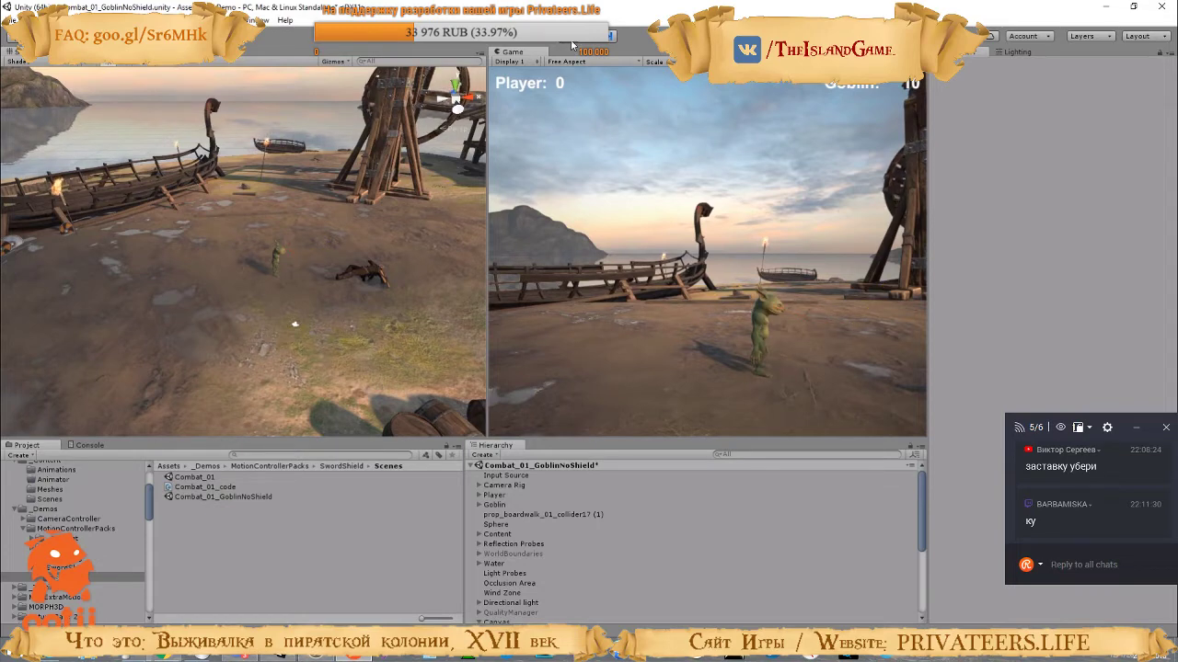
click(572, 44)
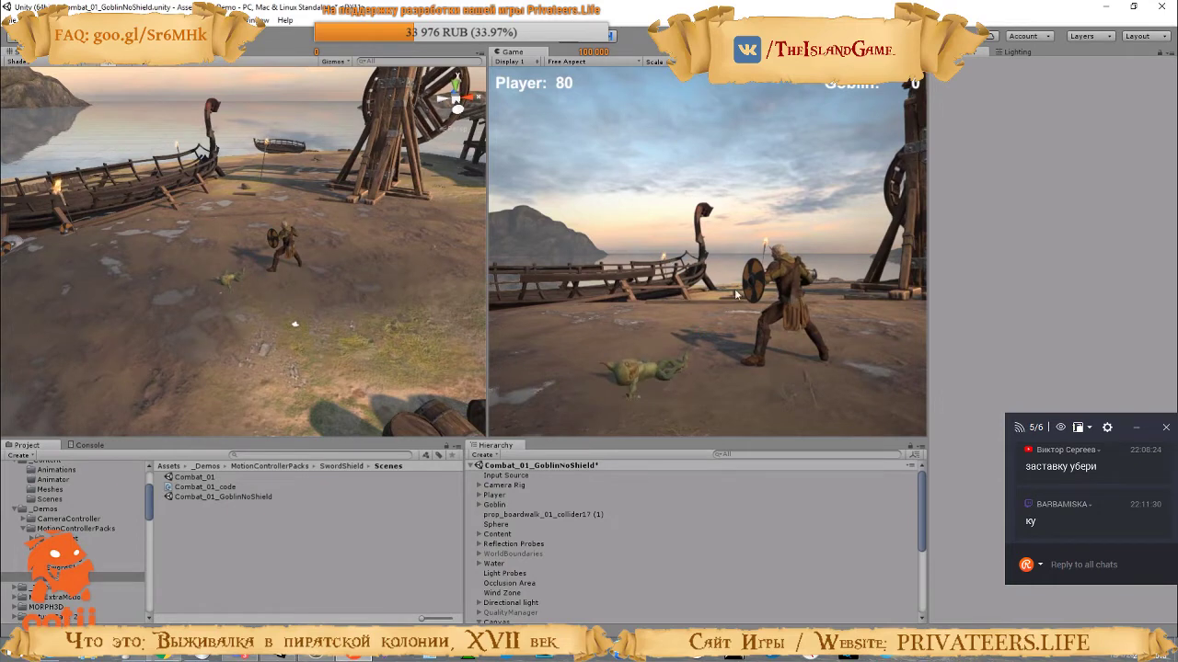
click(576, 41)
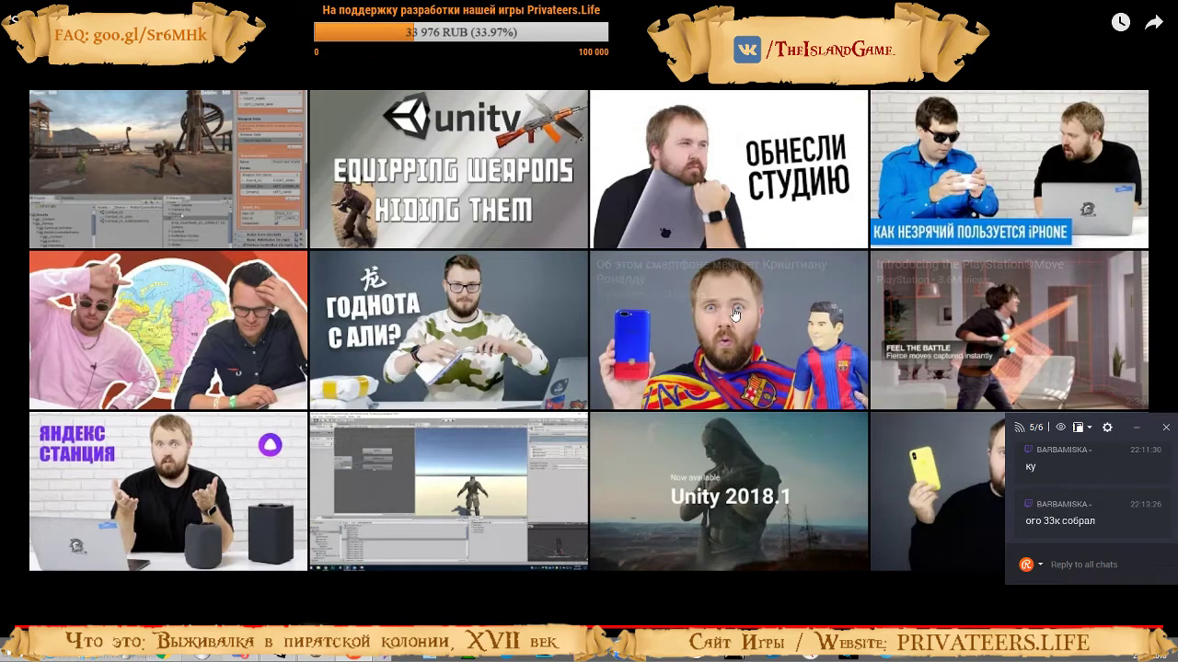
Leave full screen, open the Sword & Shield Motion Pack #2 video from the gallery and play it full screen
key(Escape)
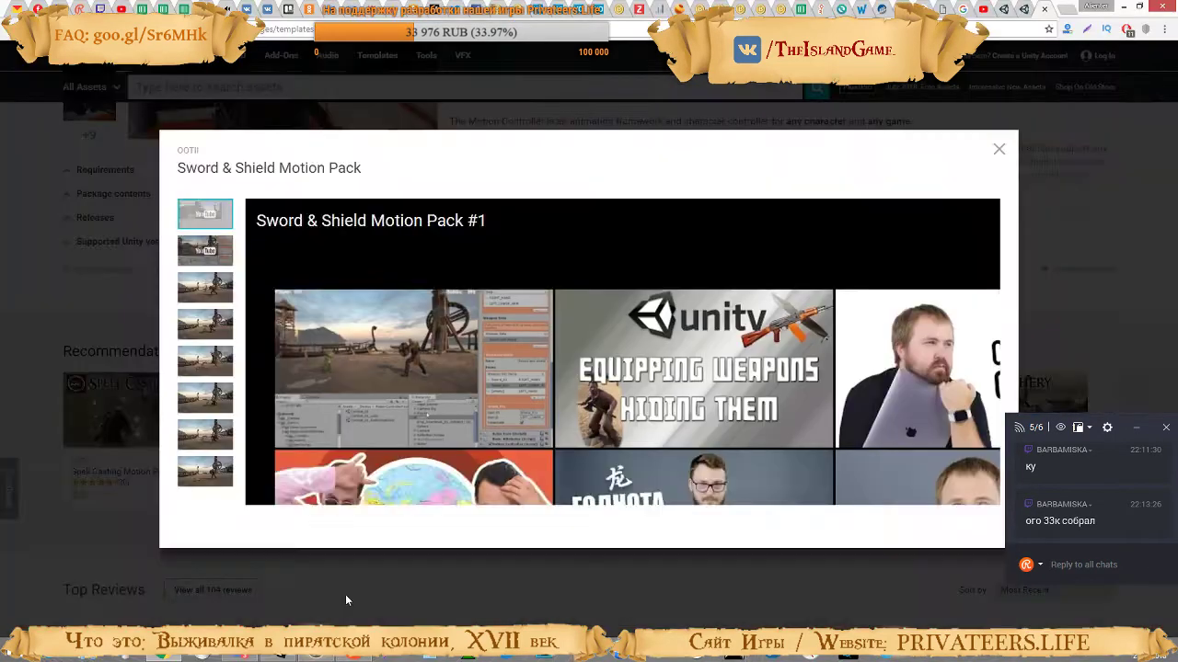
click(201, 241)
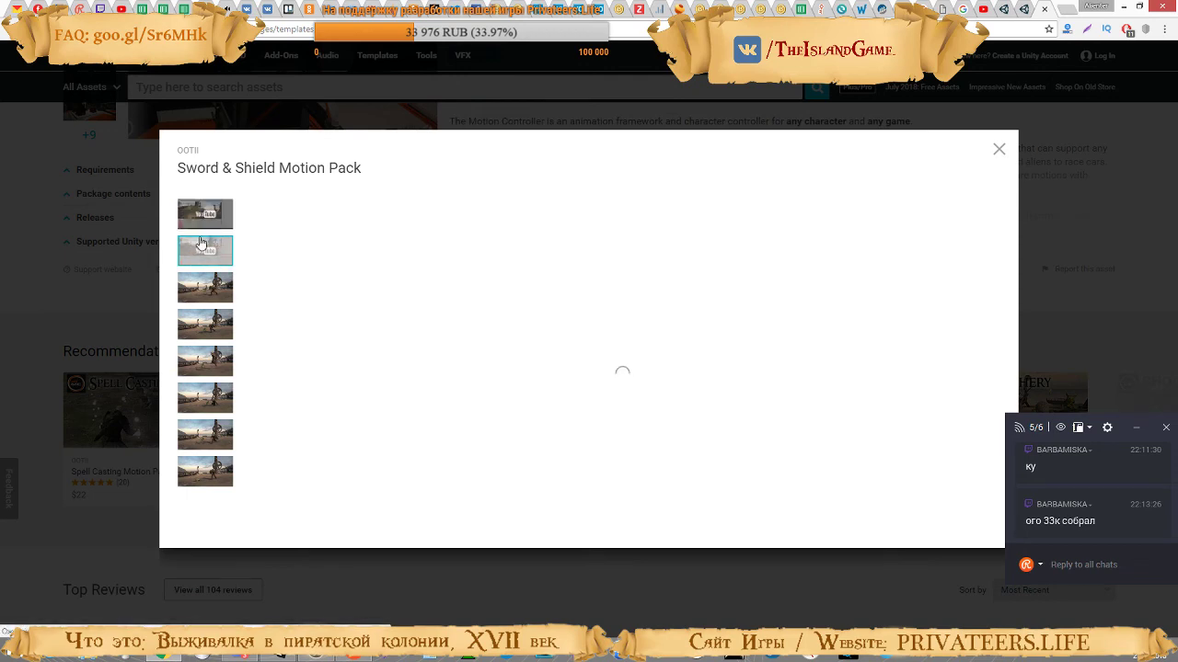
click(622, 349)
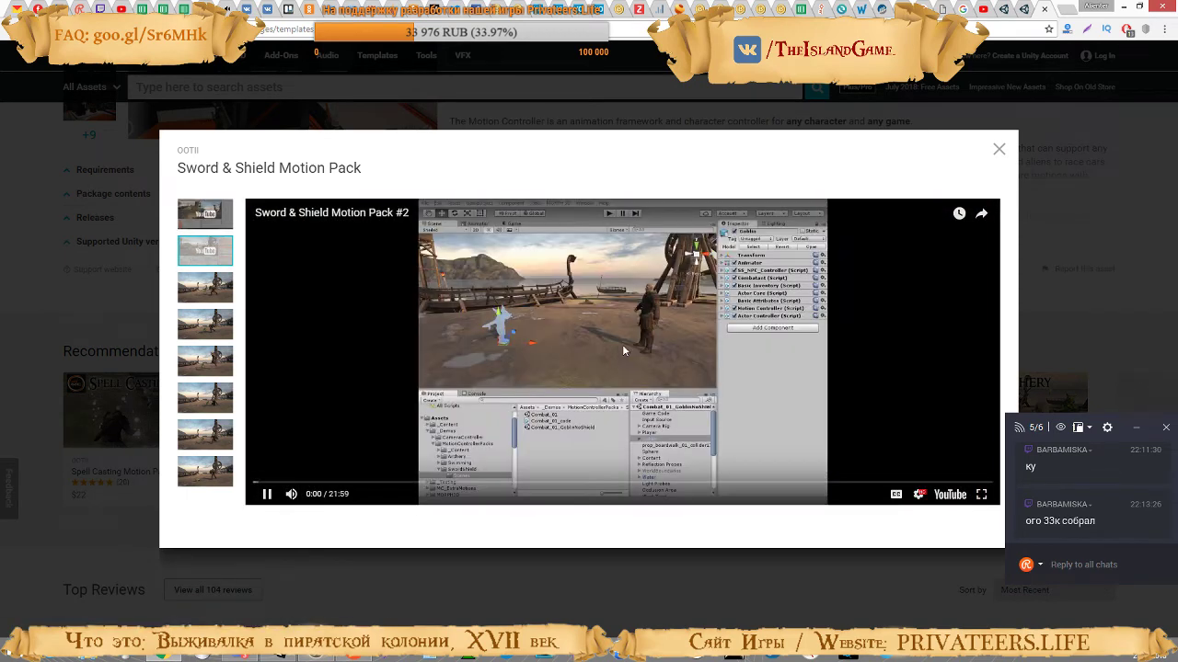
click(982, 497)
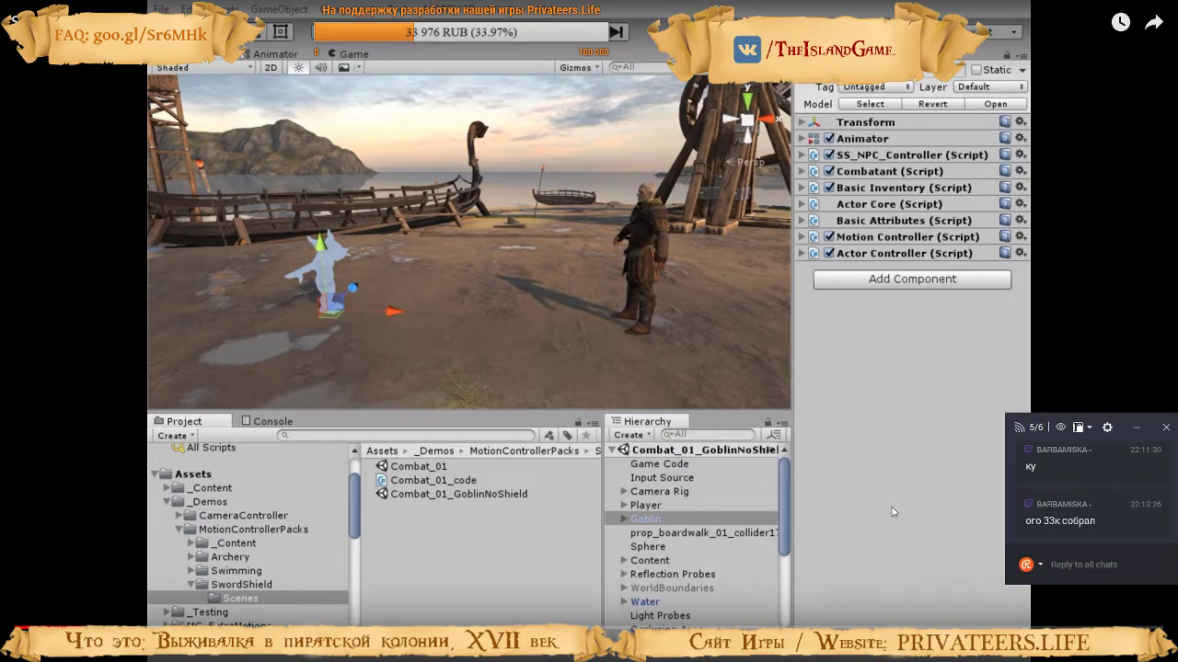
Watch the user guide's combat component overview and examine the Actor Controller component on the Goblin and the Player
key(alt+Tab)
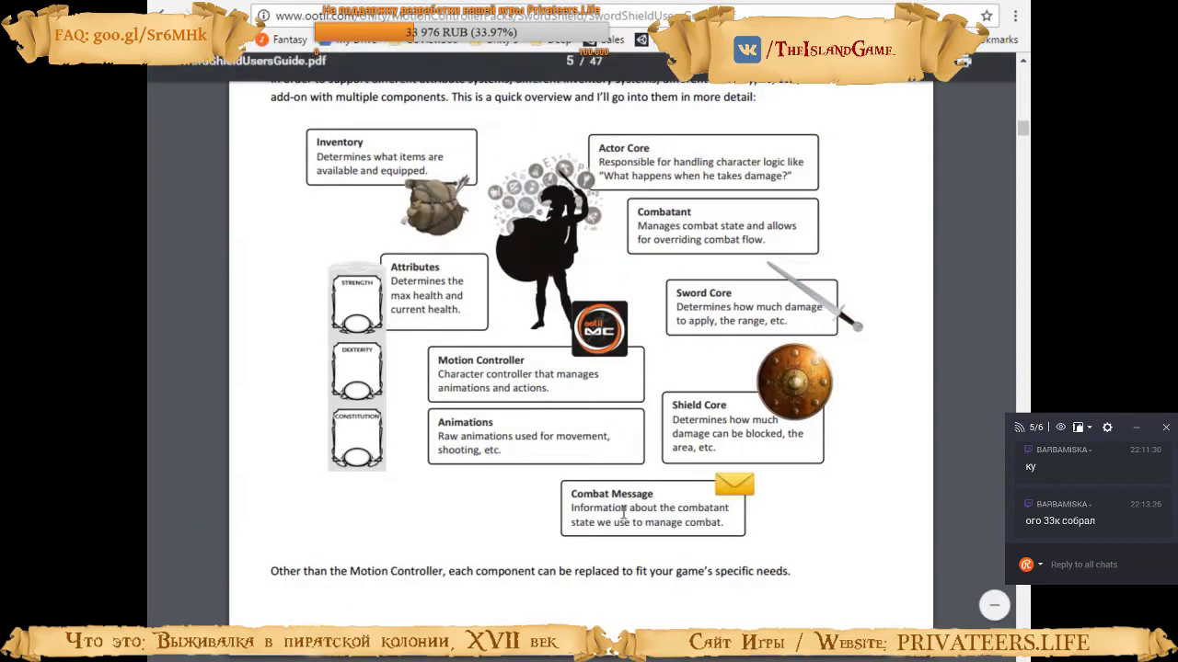
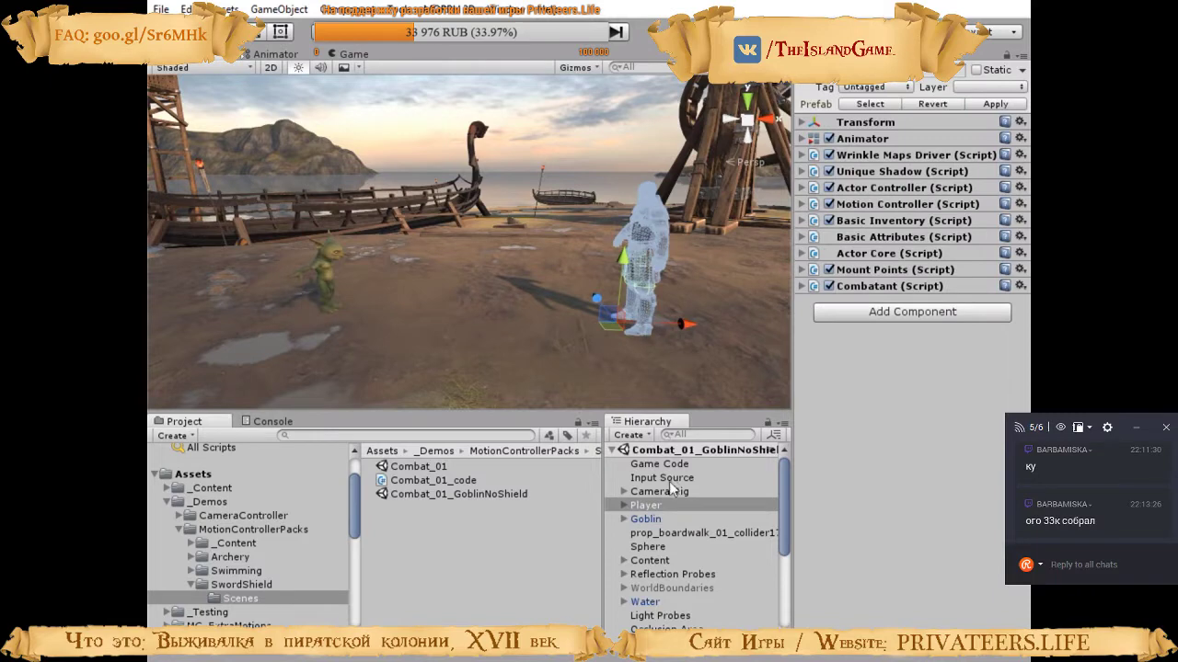
click(655, 520)
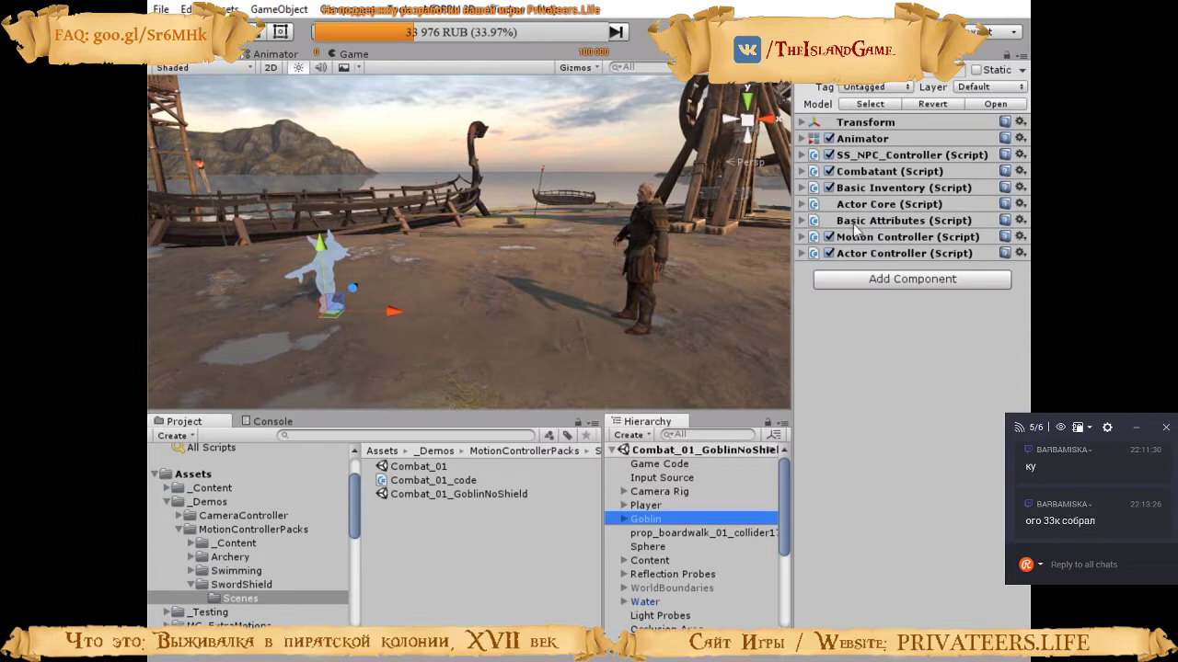
click(801, 254)
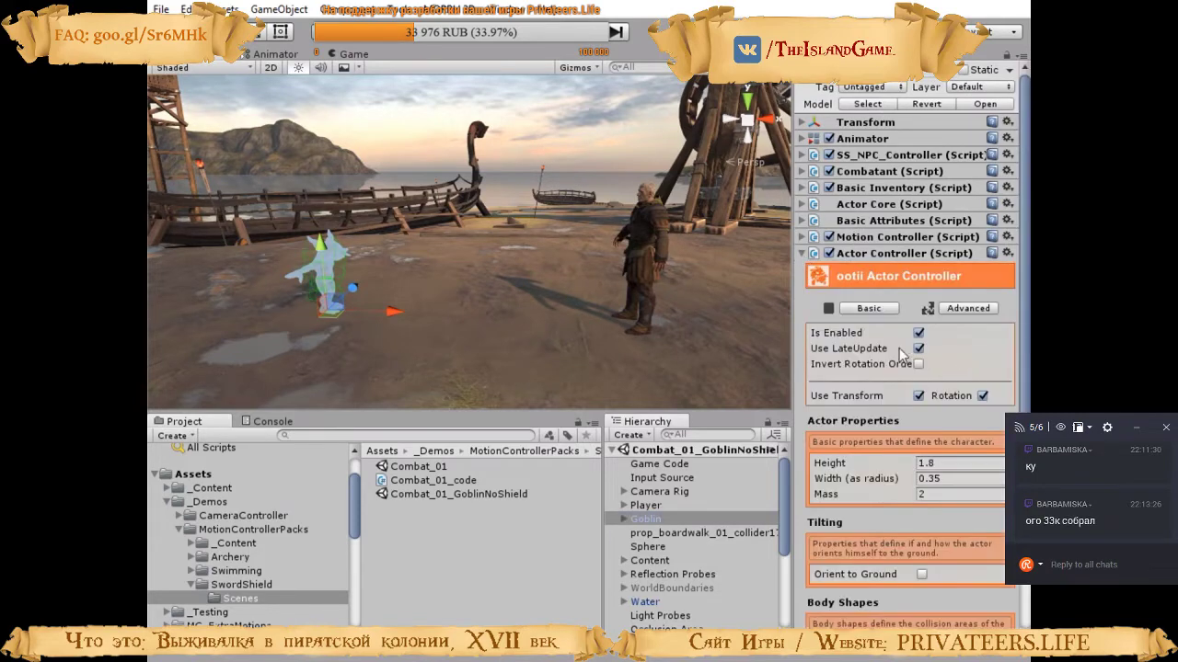
click(655, 506)
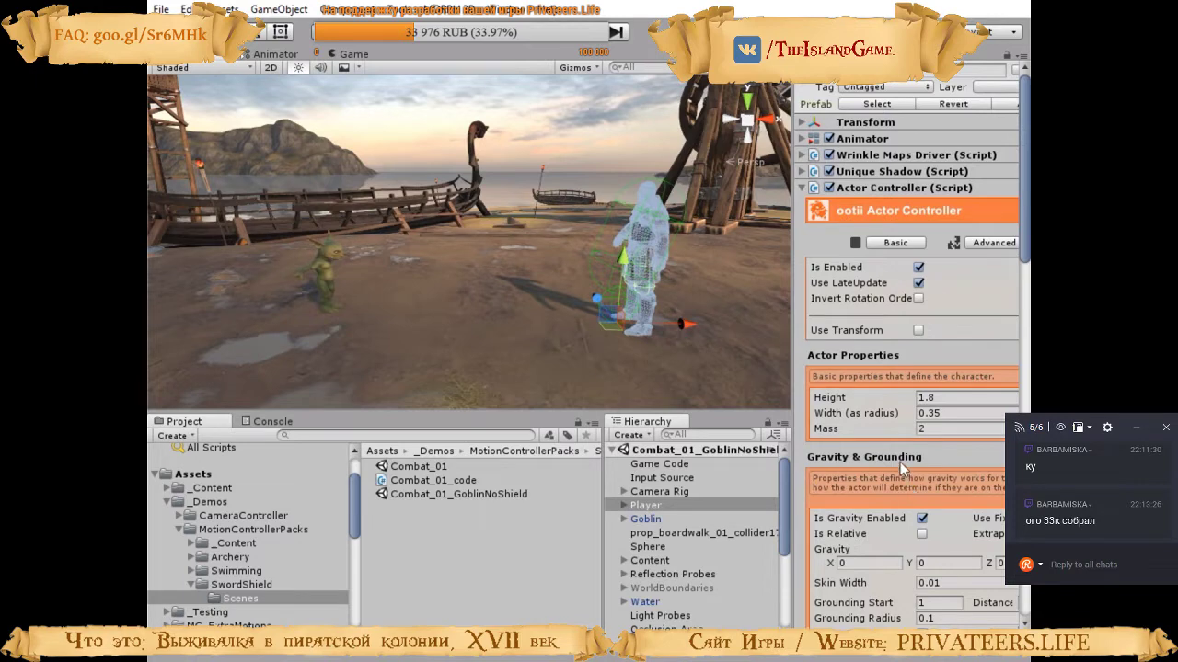
click(802, 188)
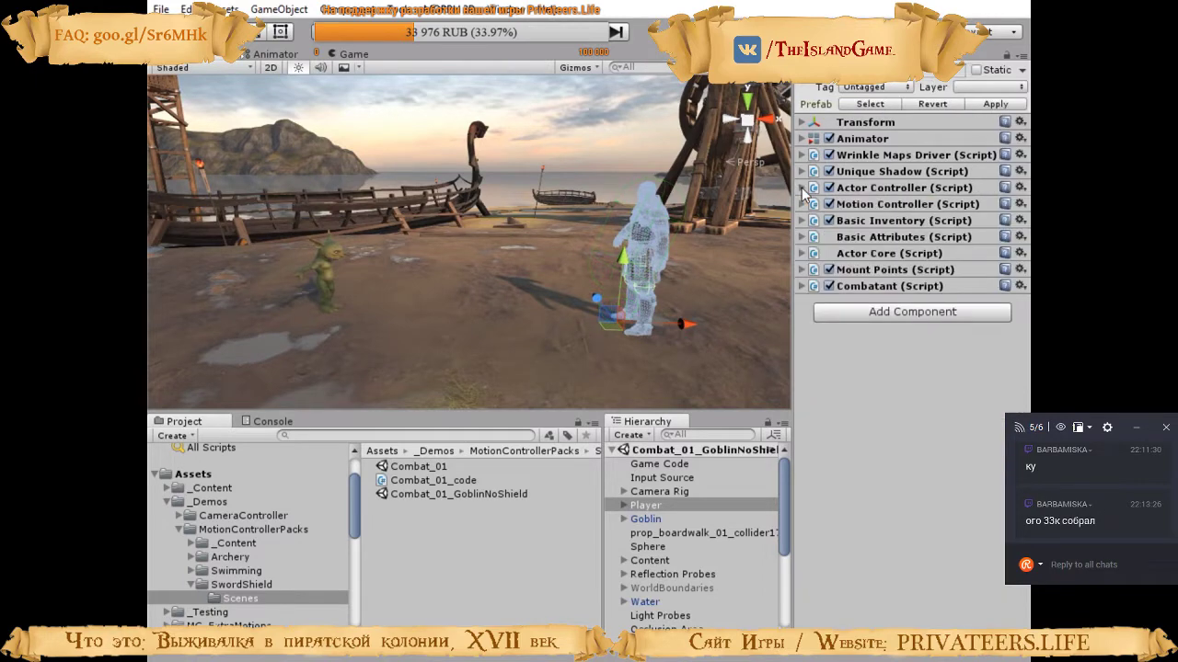
Examine the Player's Motion Controller and its motion list, widening the component view to read the full motion names
click(802, 204)
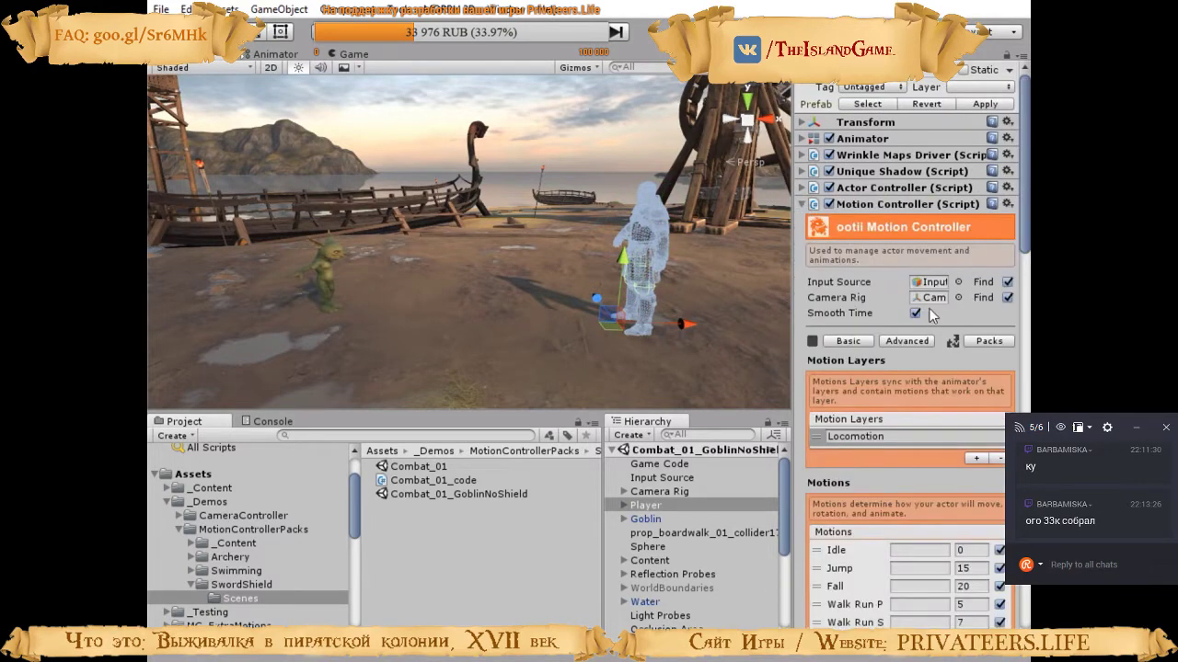
scroll(947, 341, down, 10)
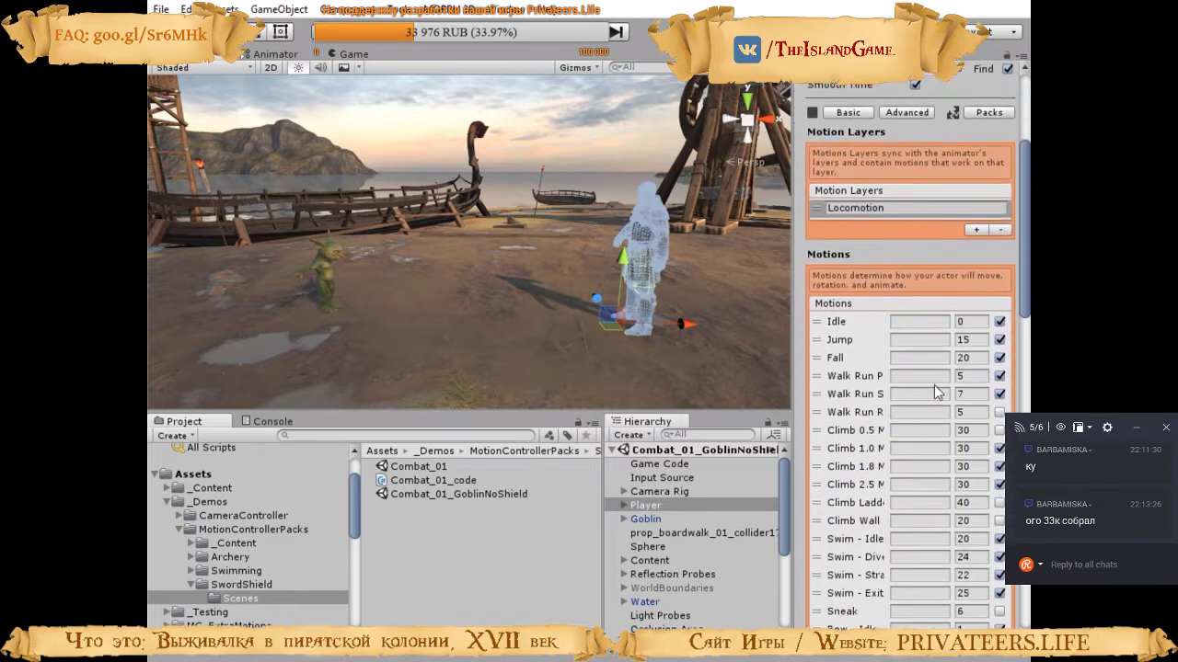
scroll(936, 428, down, 3)
scroll(943, 416, down, 3)
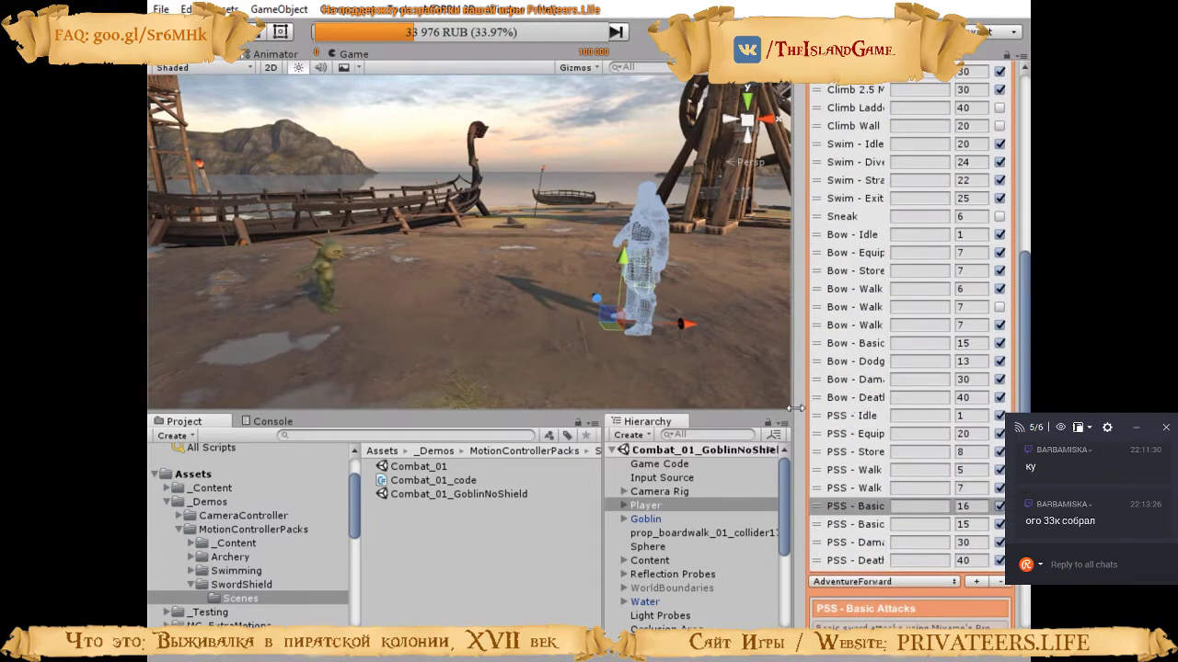
drag(792, 404, 663, 405)
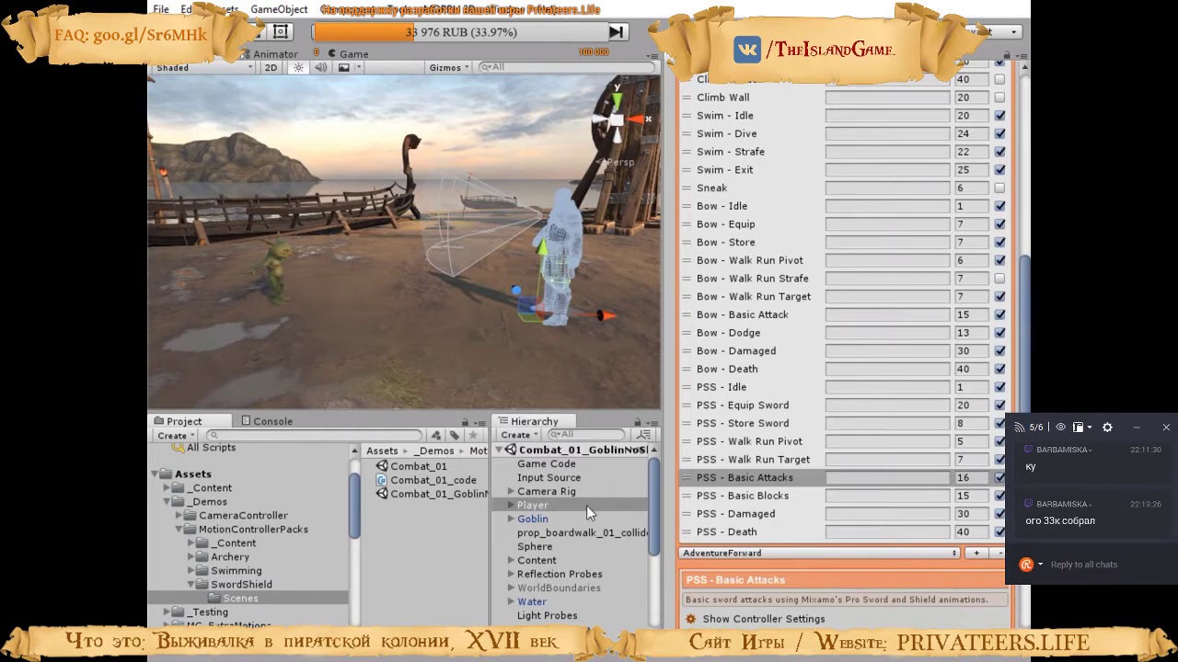
Compare the Goblin's motion list with the Player's, then collapse the Player's Motion Controller and narrow the component view
click(532, 519)
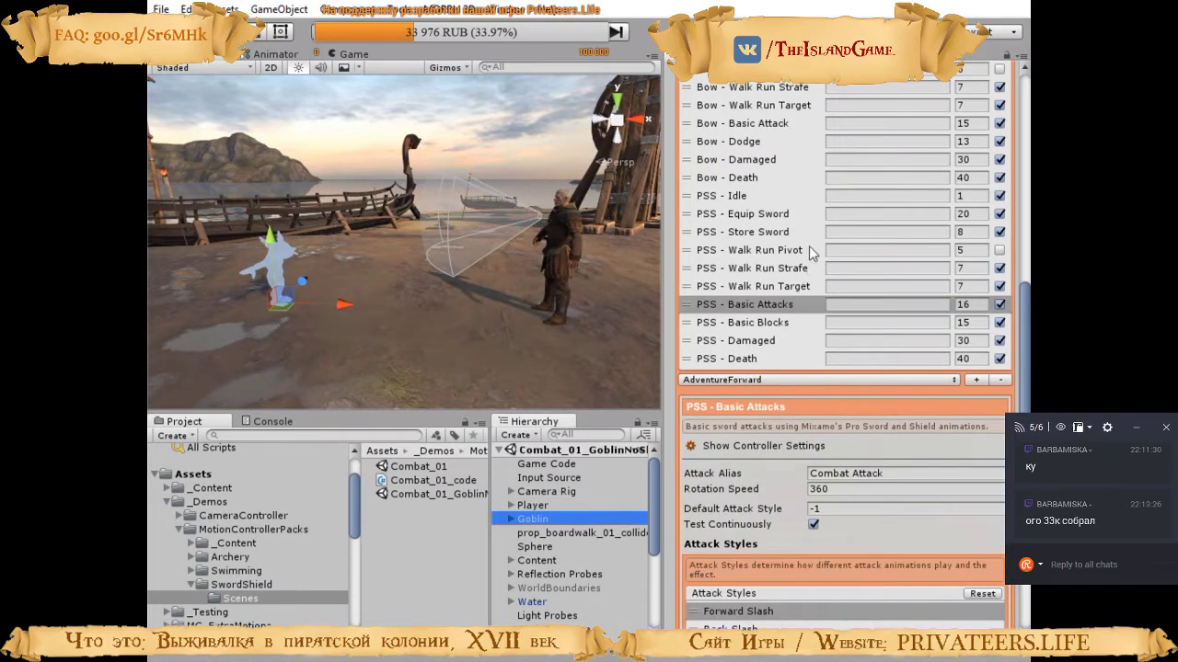
scroll(805, 221, up, 2)
scroll(805, 219, up, 2)
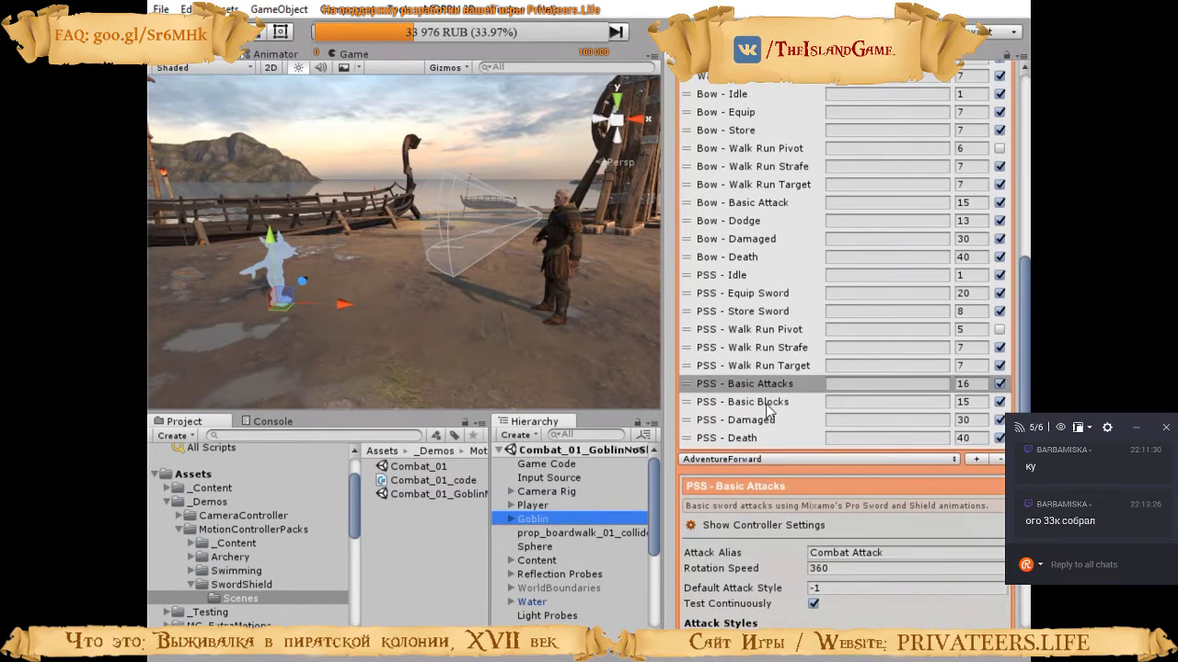
scroll(769, 410, up, 3)
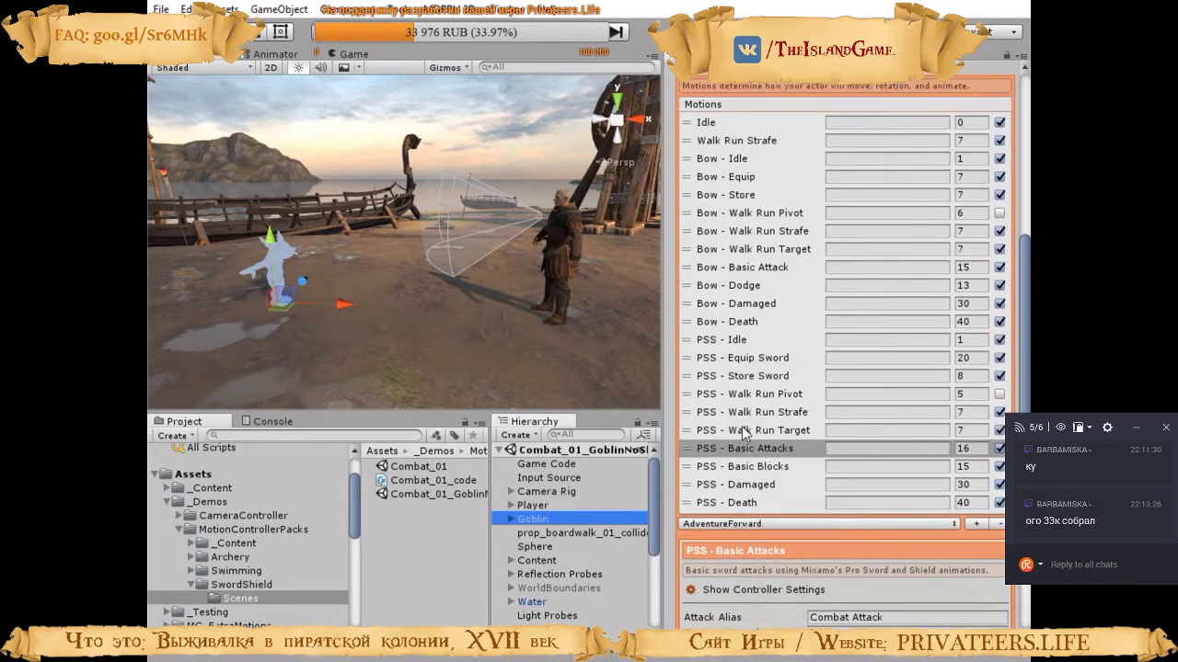
click(532, 505)
scroll(768, 416, up, 10)
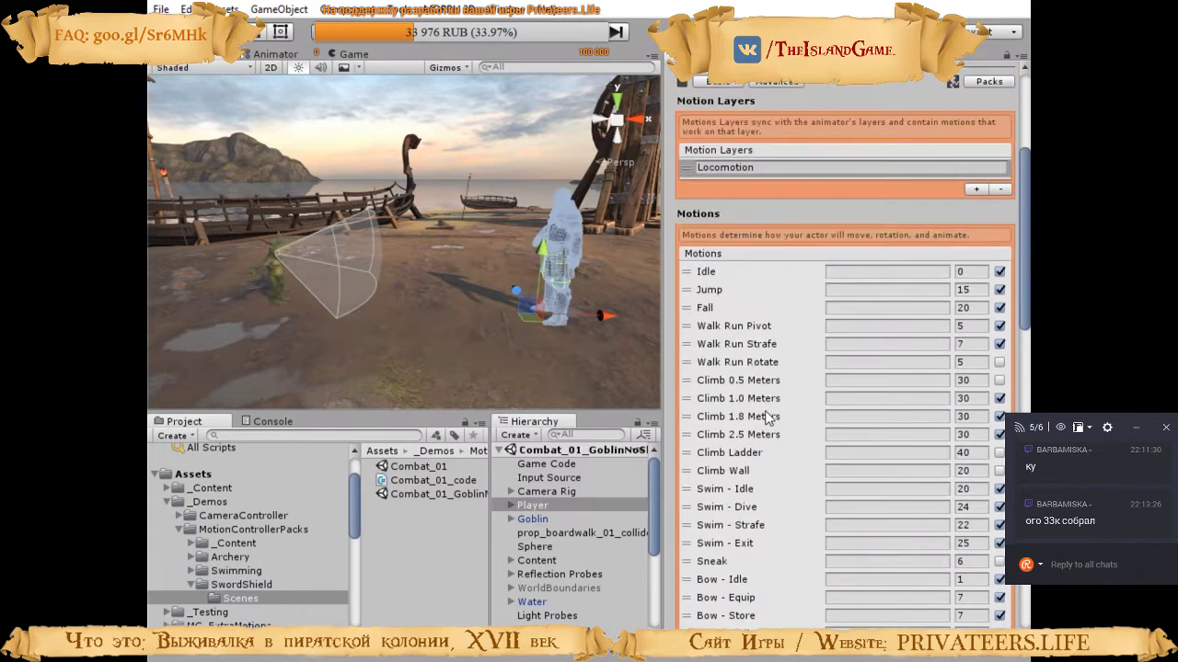
scroll(769, 419, up, 5)
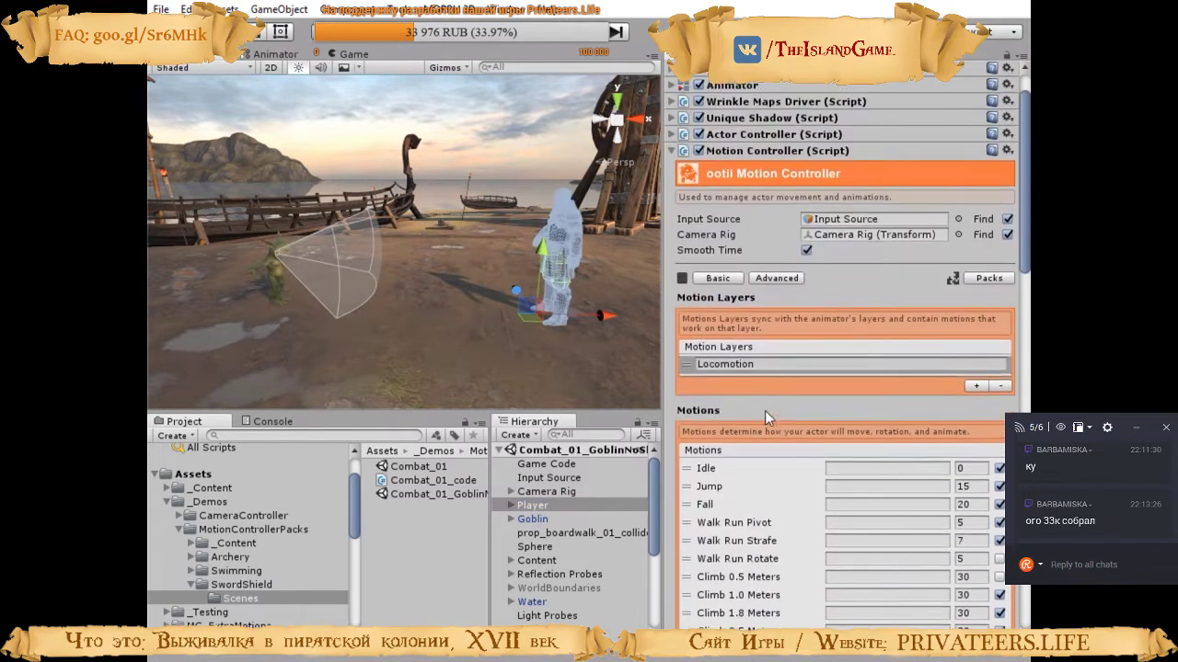
click(671, 151)
drag(662, 319, 742, 326)
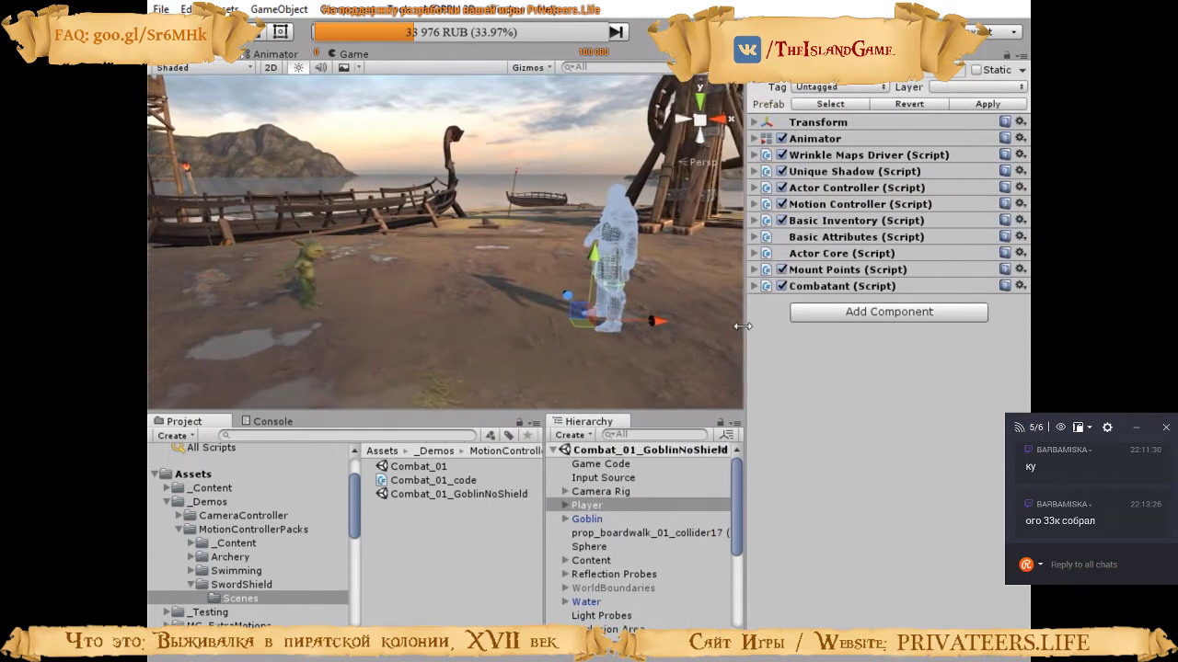
Examine the Actor Core component's health ID, damaged motion and death motion settings on the Player and the Goblin
click(755, 253)
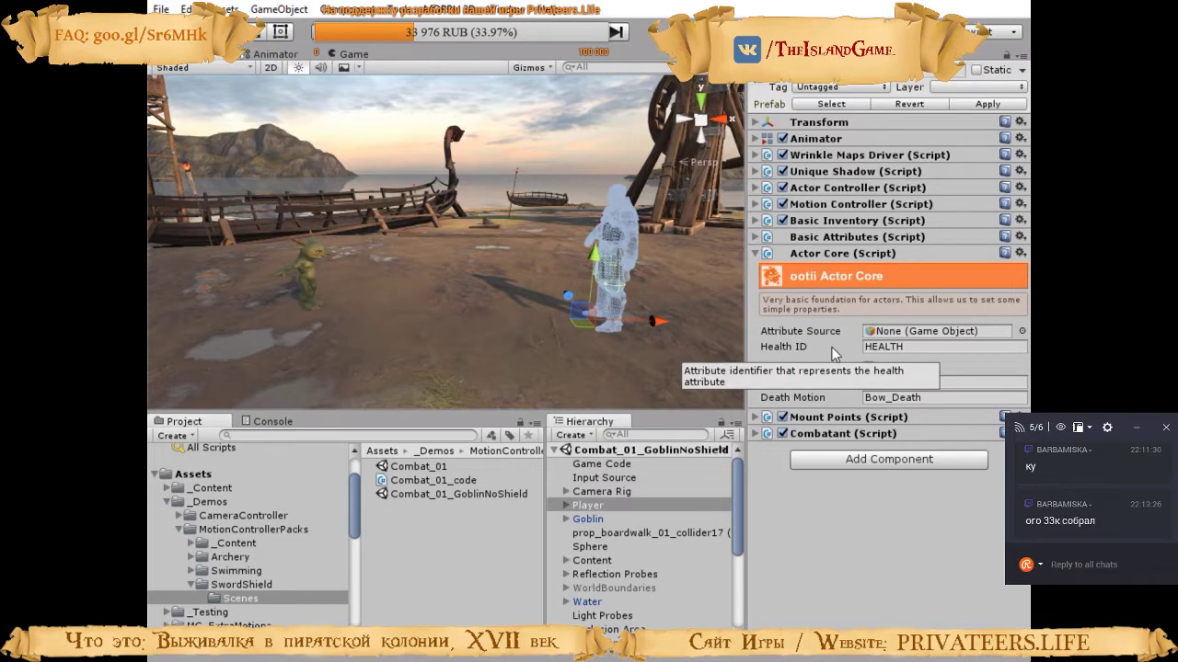
click(756, 254)
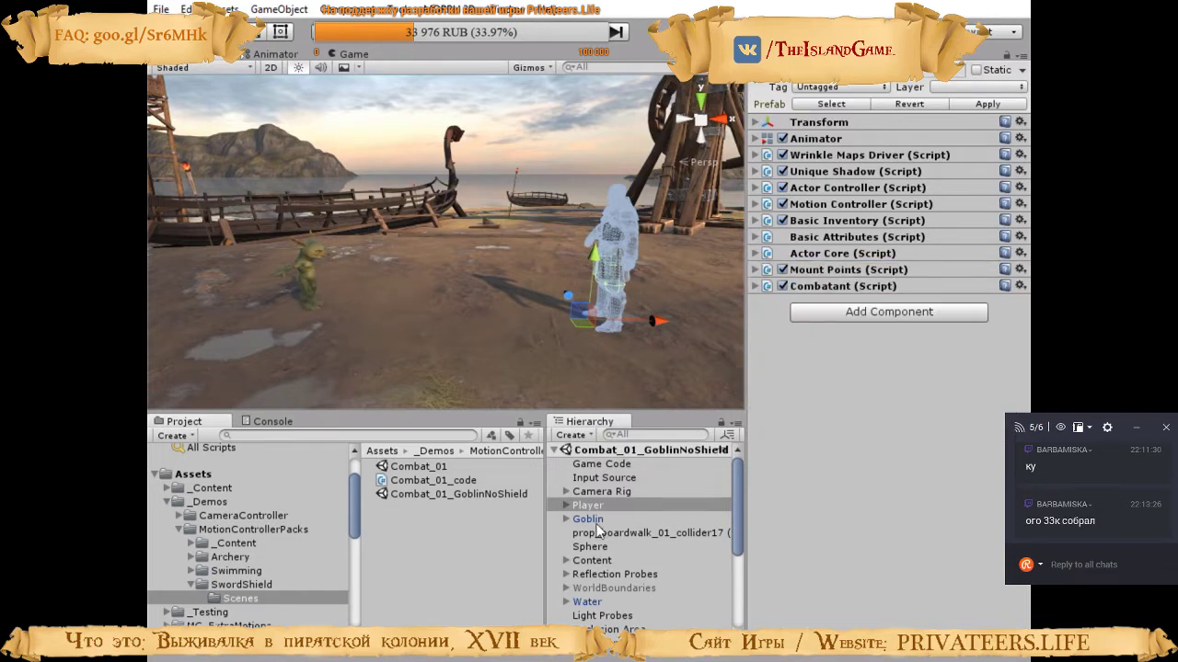
click(589, 519)
click(756, 206)
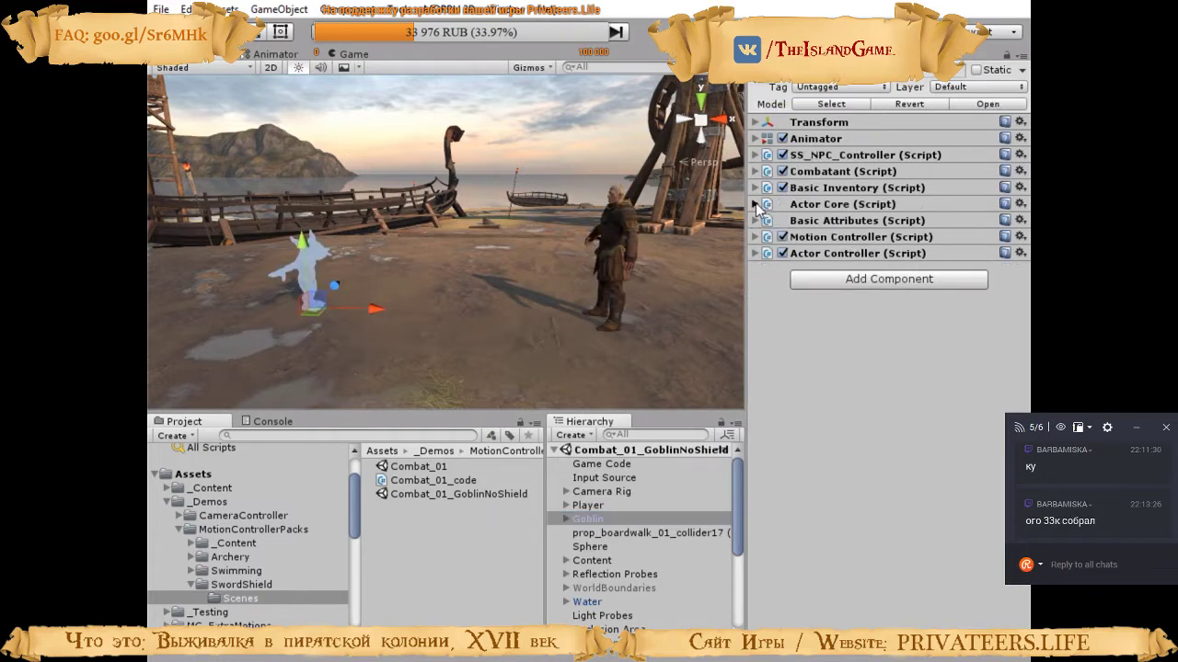
click(756, 204)
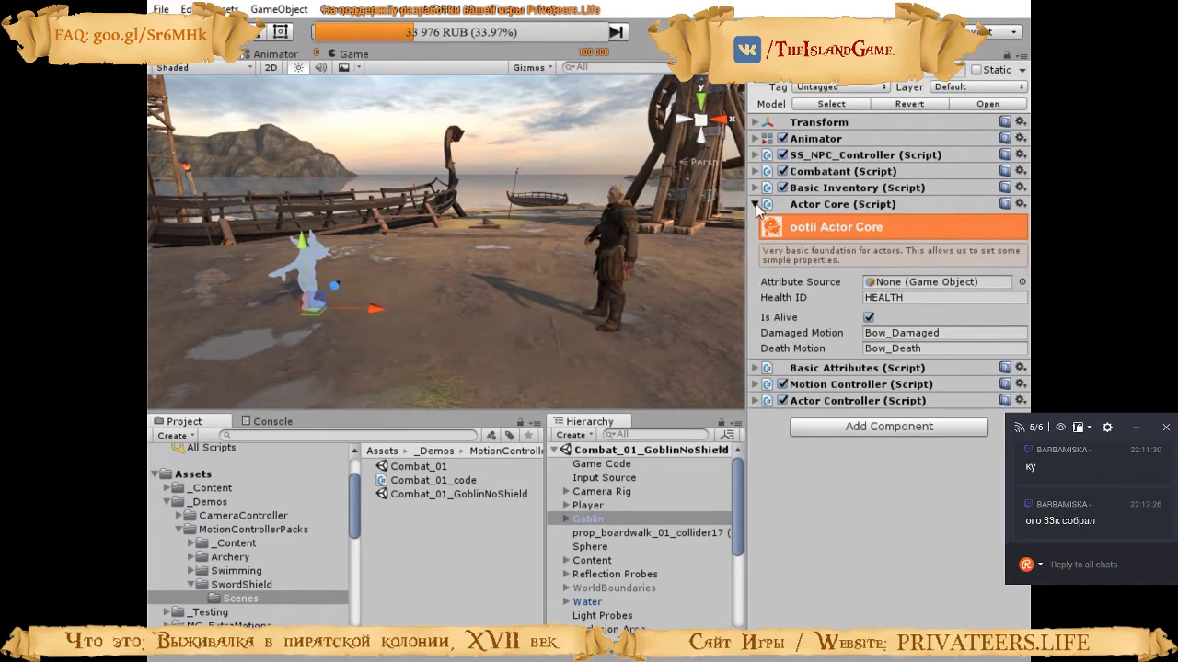
click(755, 204)
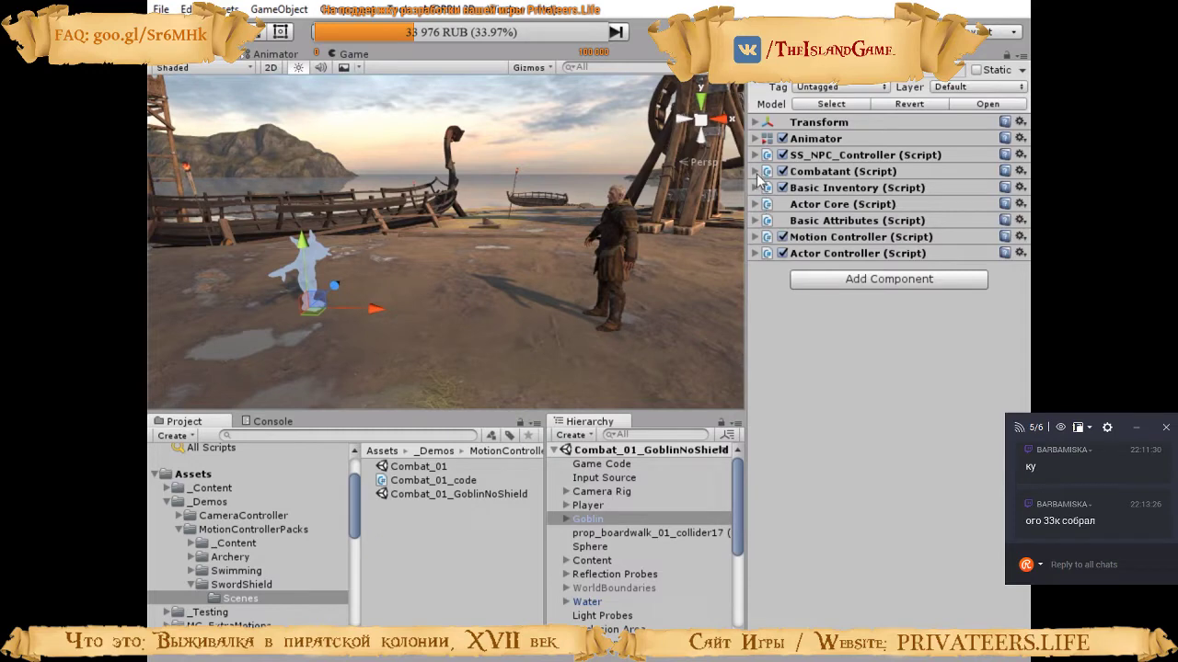
Examine the Goblin's Combatant component, covering its Actor, Target & Locking and Debug settings
click(755, 171)
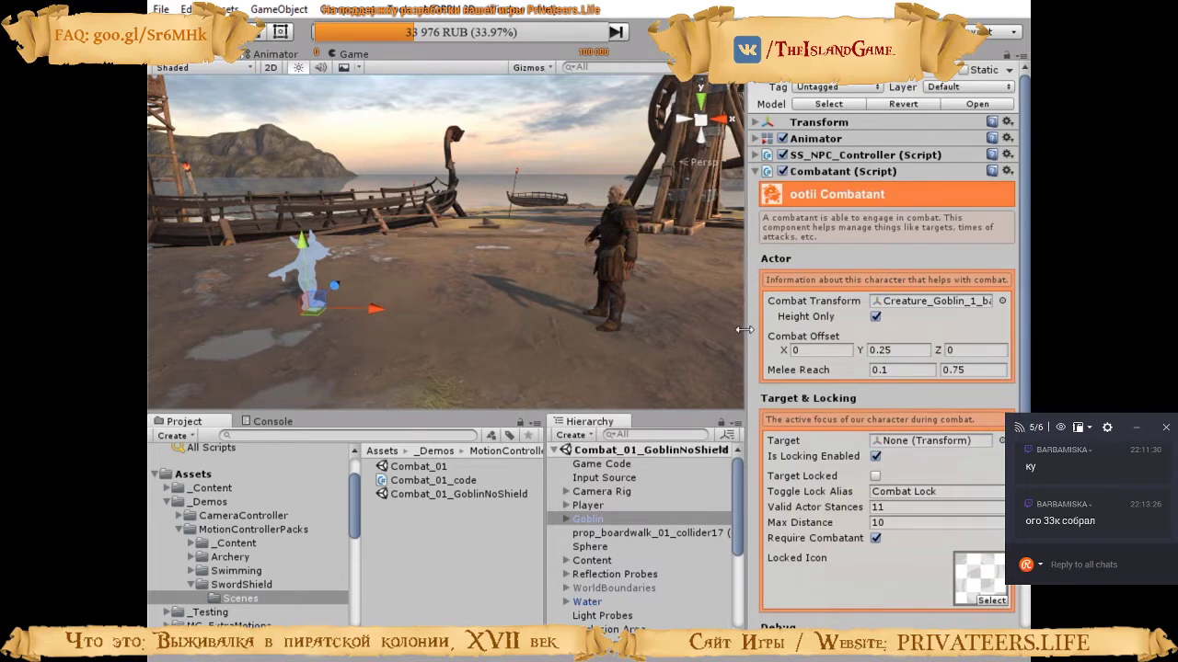
drag(744, 330, 660, 309)
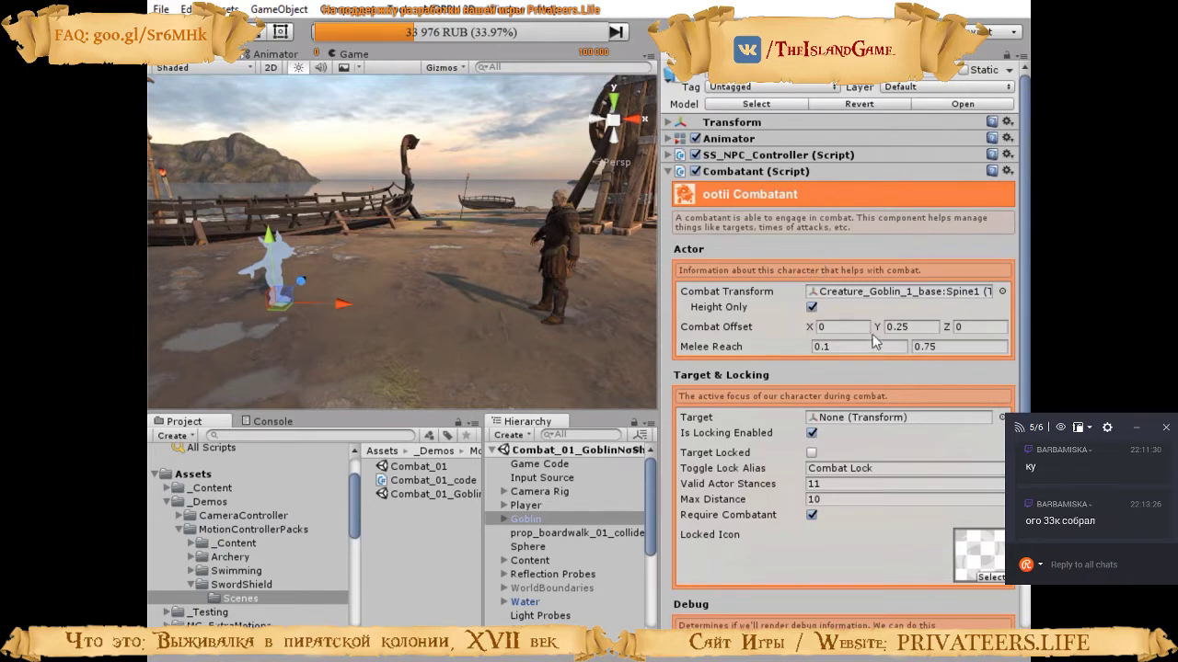
scroll(857, 492, down, 2)
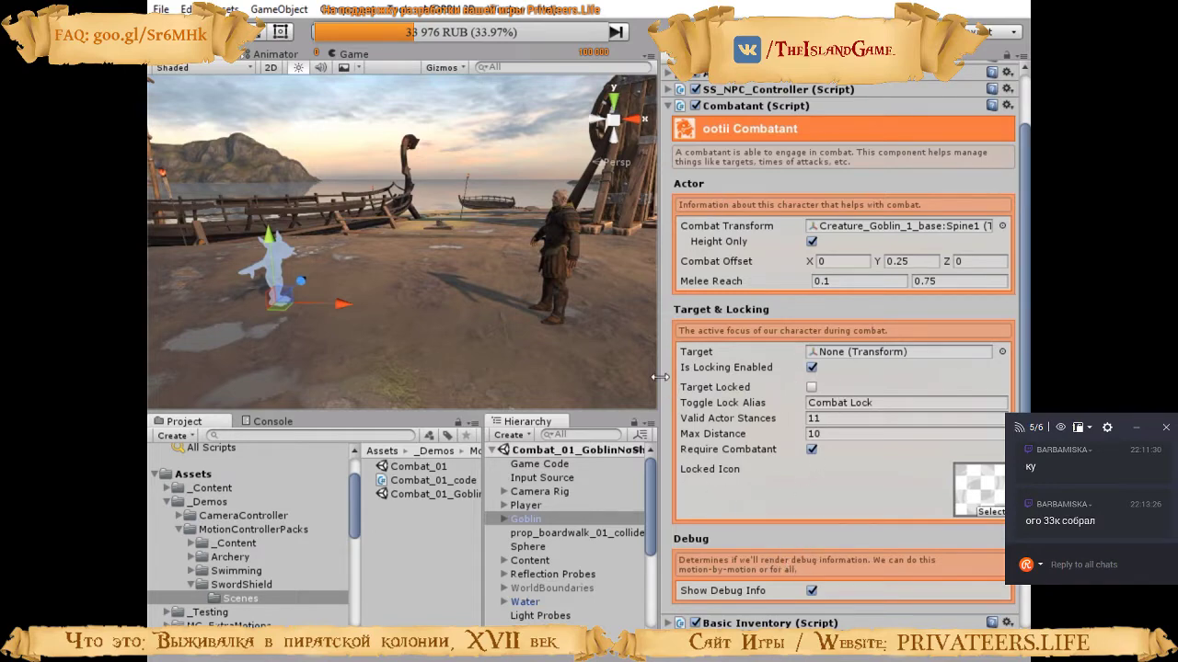
Narrow the component view and examine the Player's Combatant component, locating its Combat Transform in the hierarchy, after collapsing the Goblin's
drag(661, 382, 795, 375)
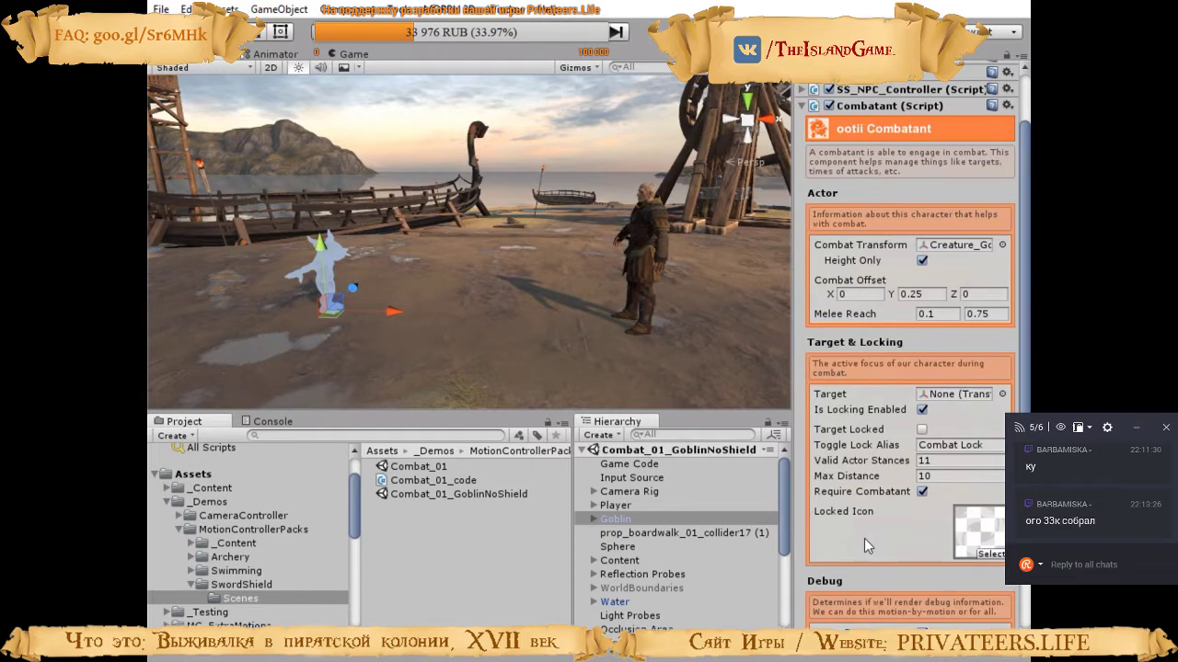
click(803, 106)
click(622, 505)
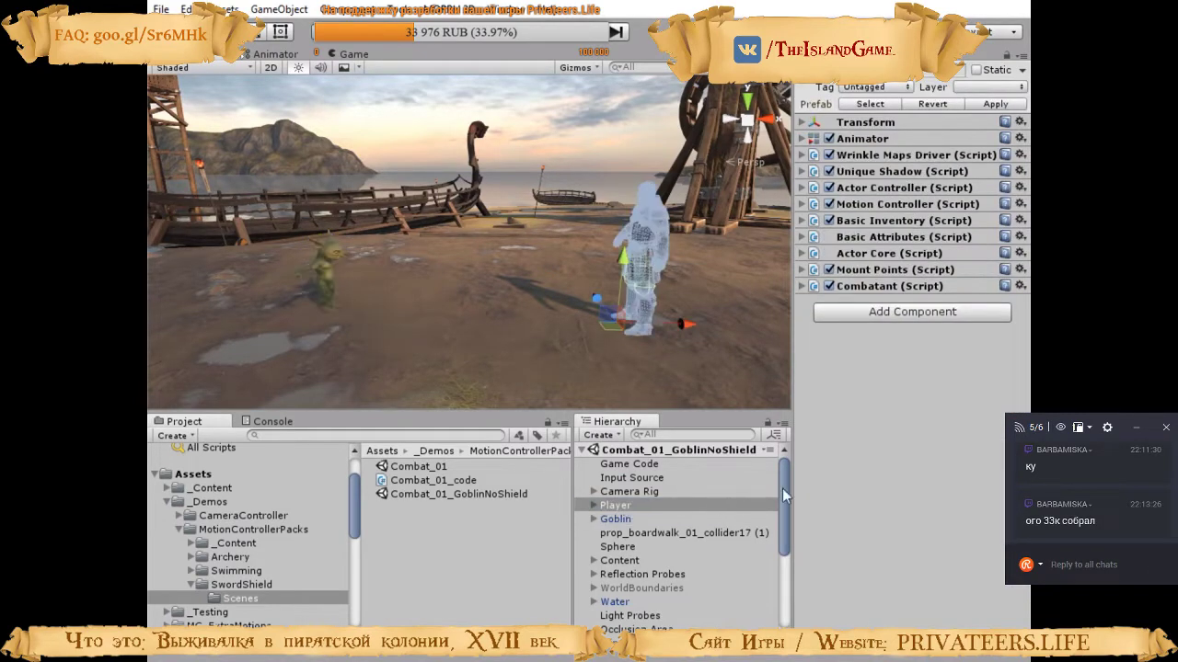
click(803, 286)
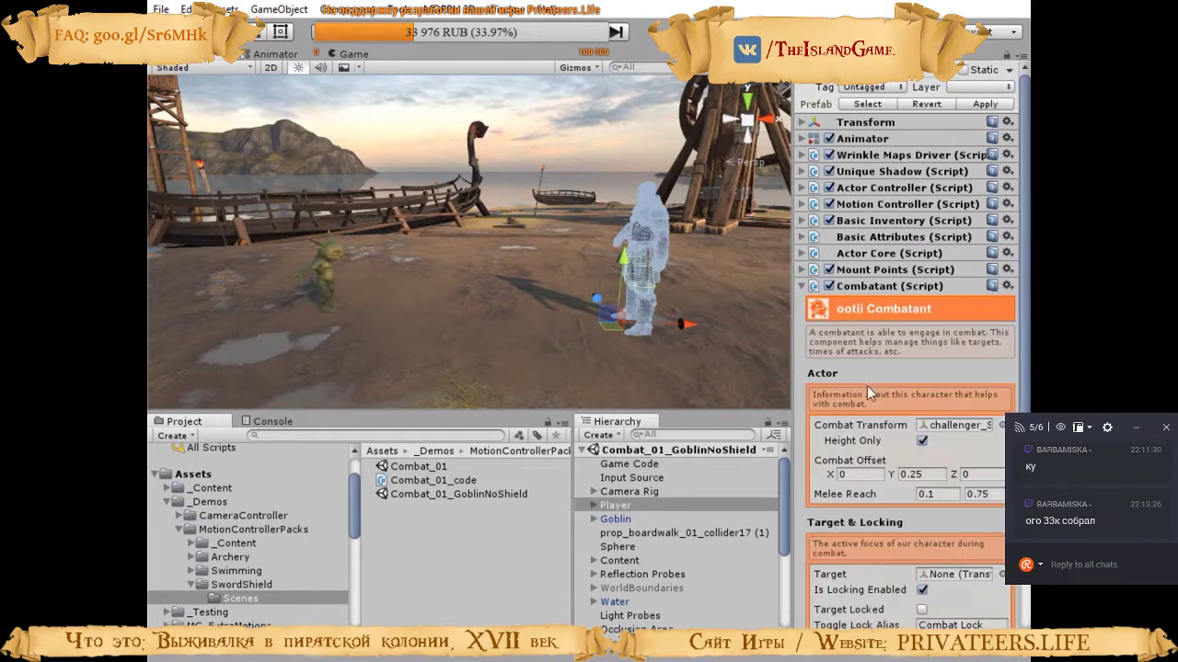
click(957, 427)
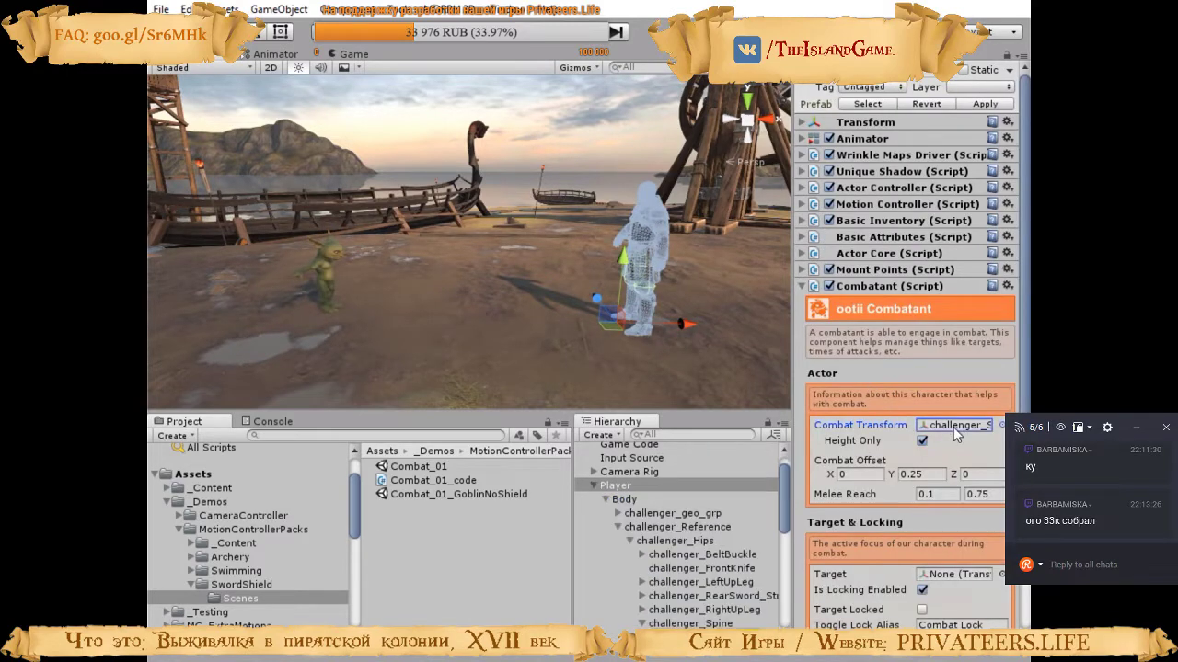
scroll(905, 585, down, 3)
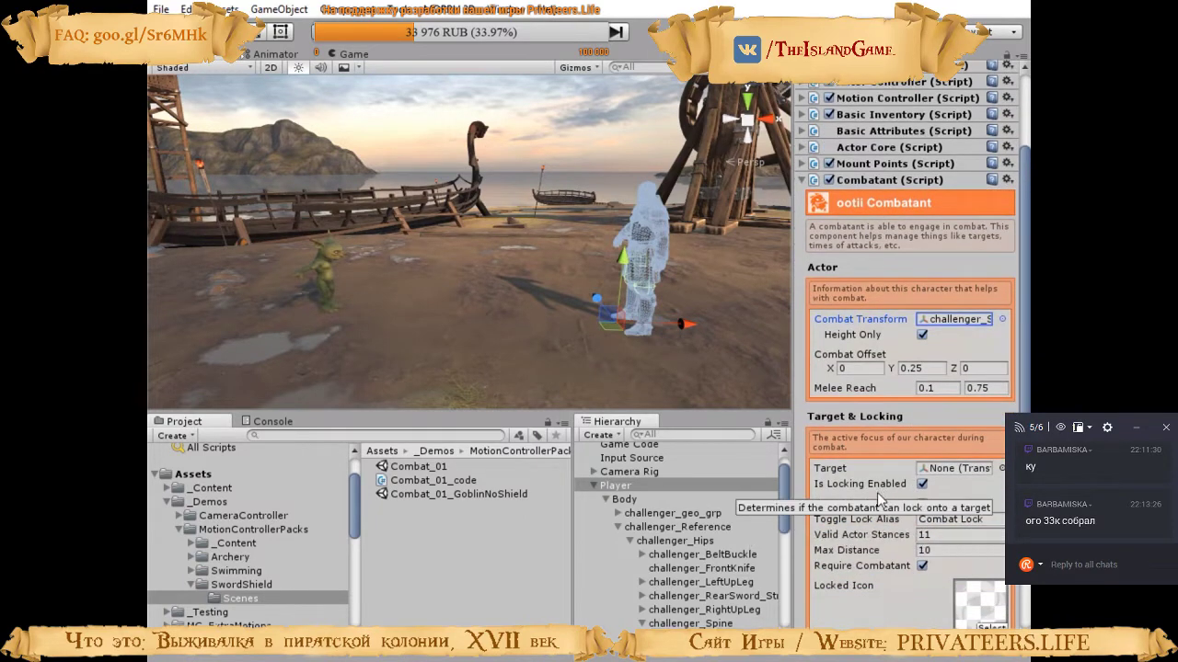
scroll(894, 327, up, 3)
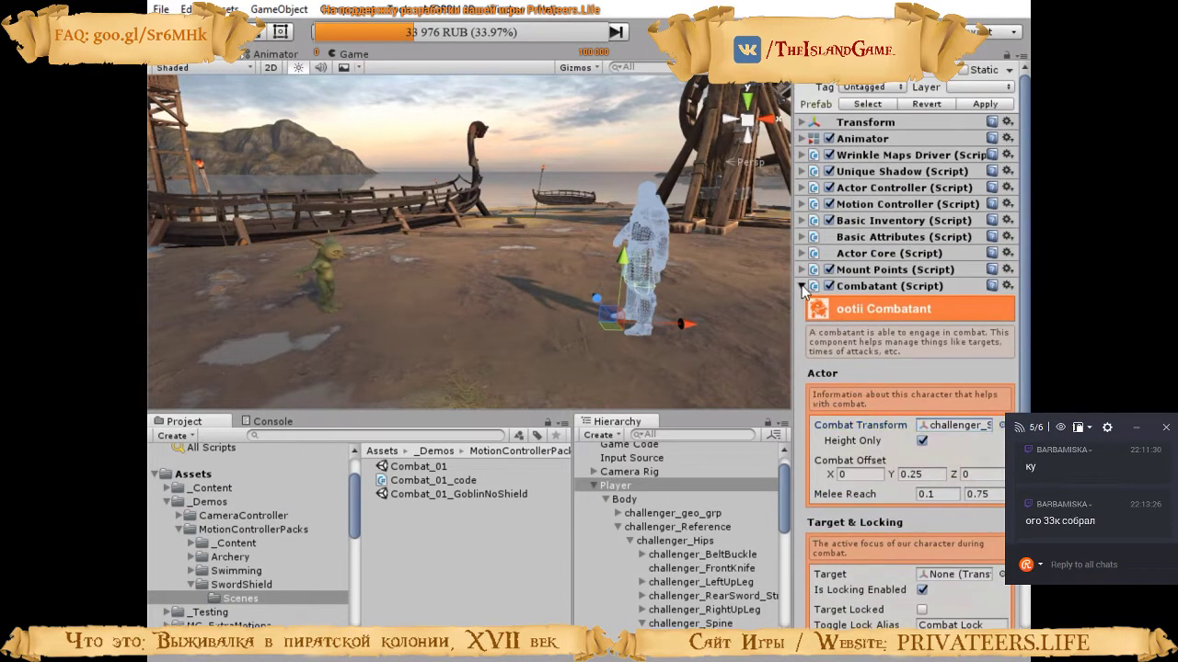
click(802, 286)
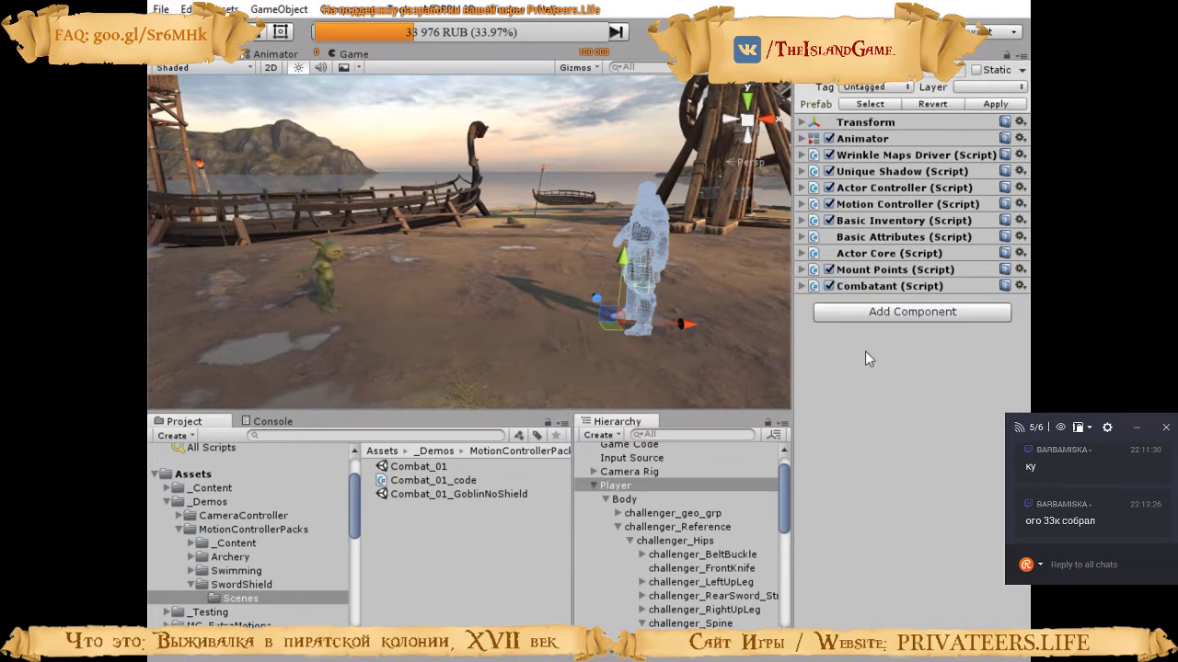
Examine the Player's Basic Inventory component, covering its input settings, item list and slots, with the item details collapsed
click(802, 221)
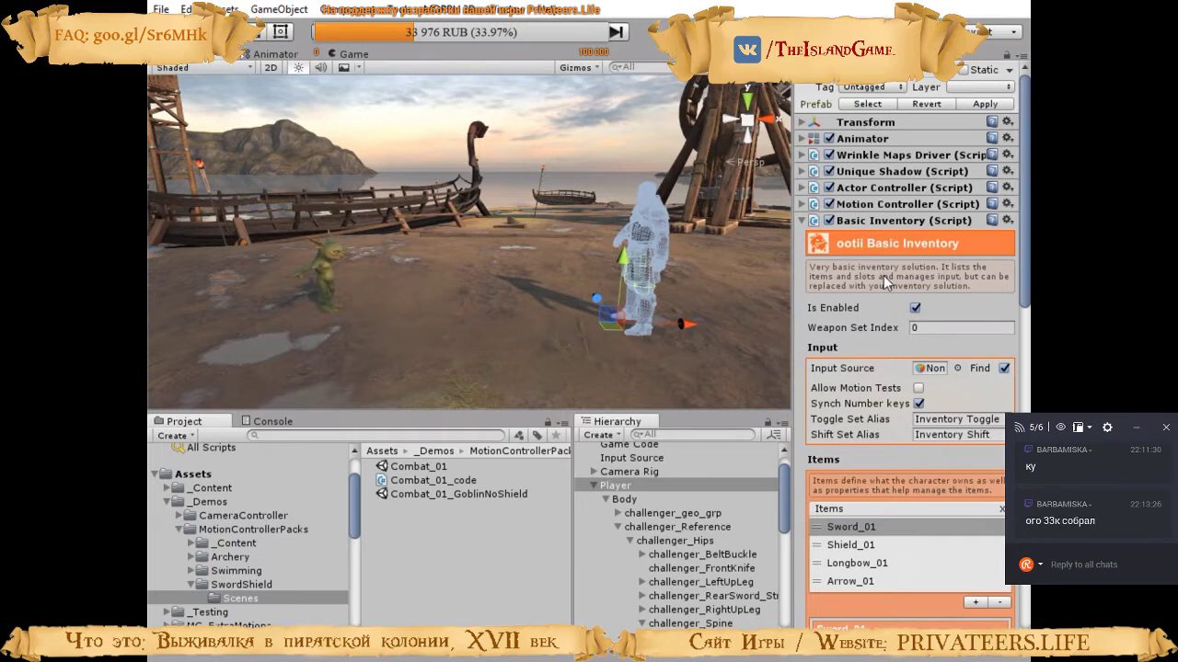
scroll(870, 308, down, 2)
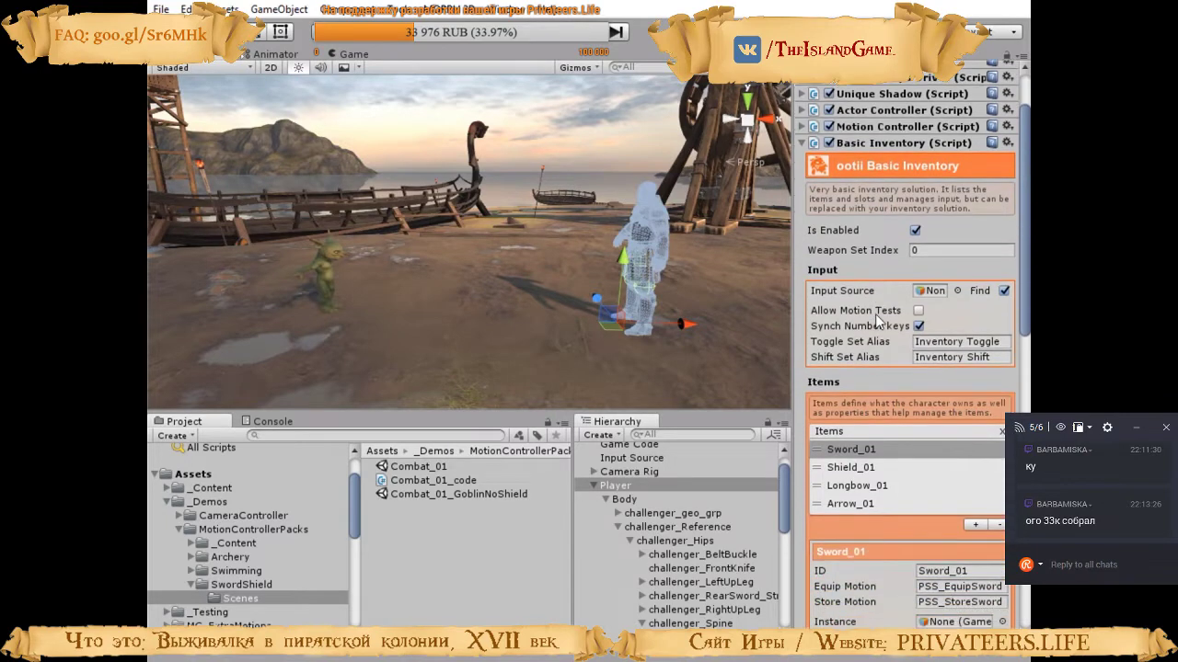
scroll(856, 360, down, 2)
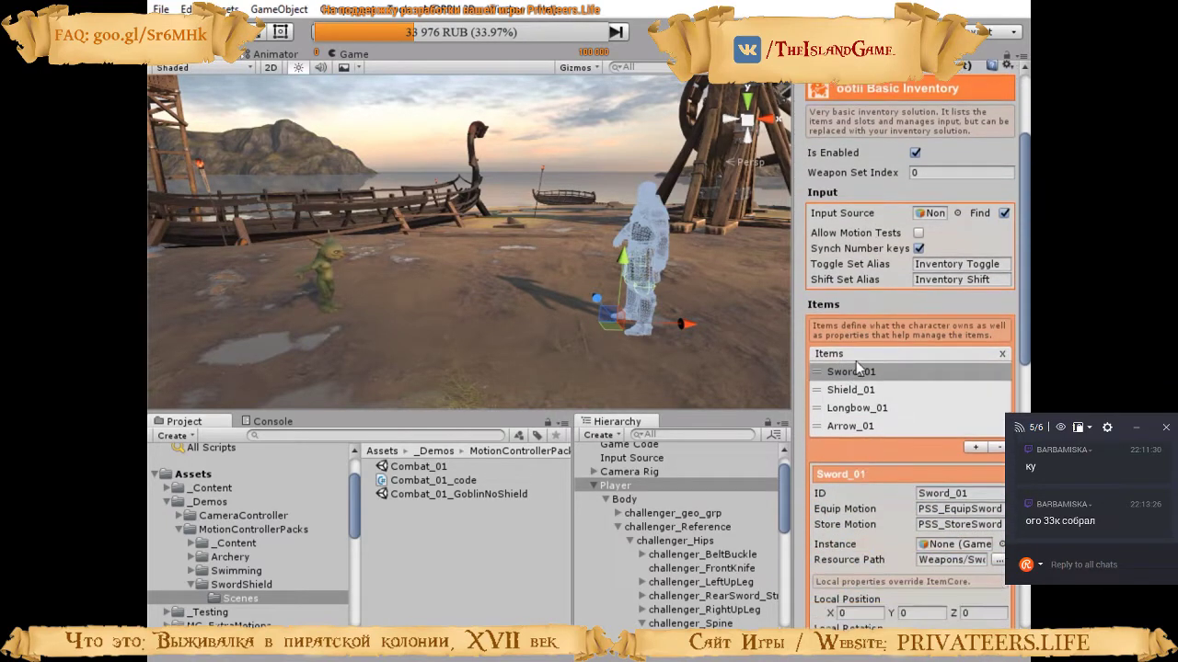
click(858, 351)
scroll(871, 462, down, 2)
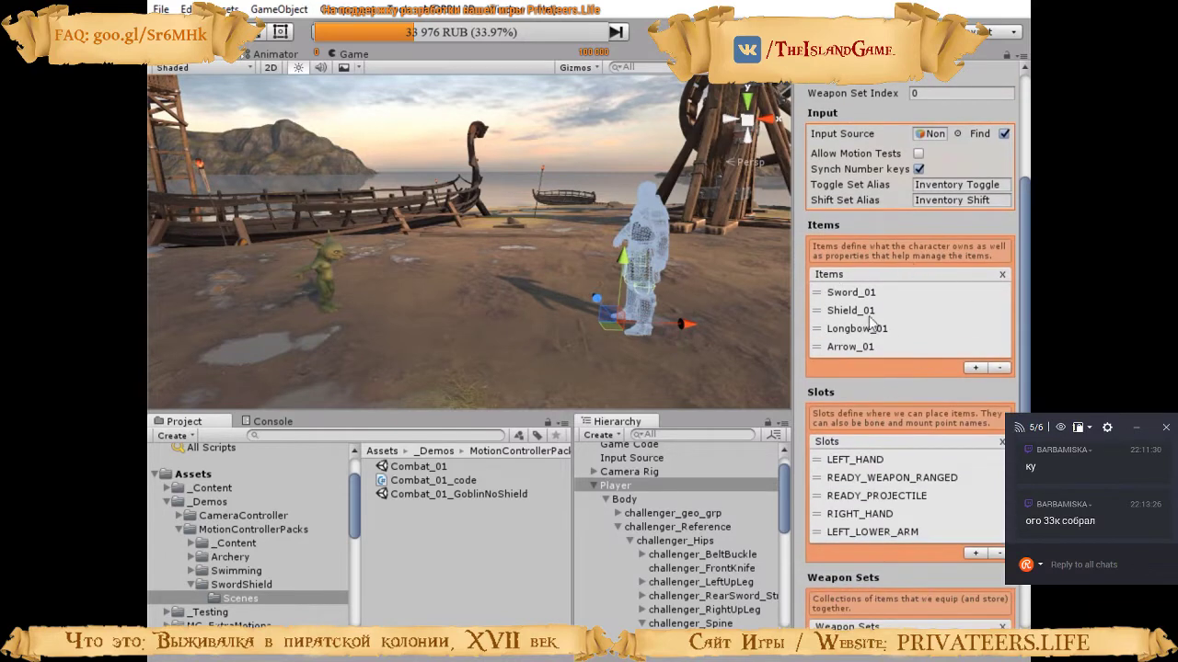
scroll(890, 421, down, 3)
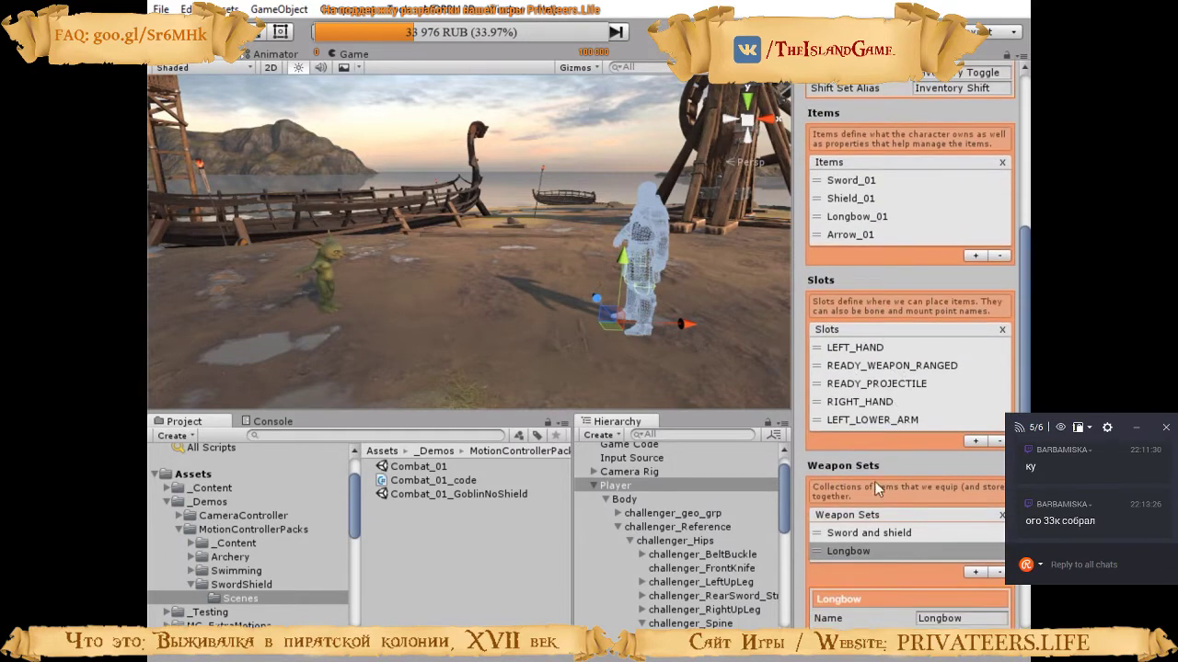
Examine the Player's weapon sets, checking the items and slots of Sword and shield and of Longbow
click(857, 515)
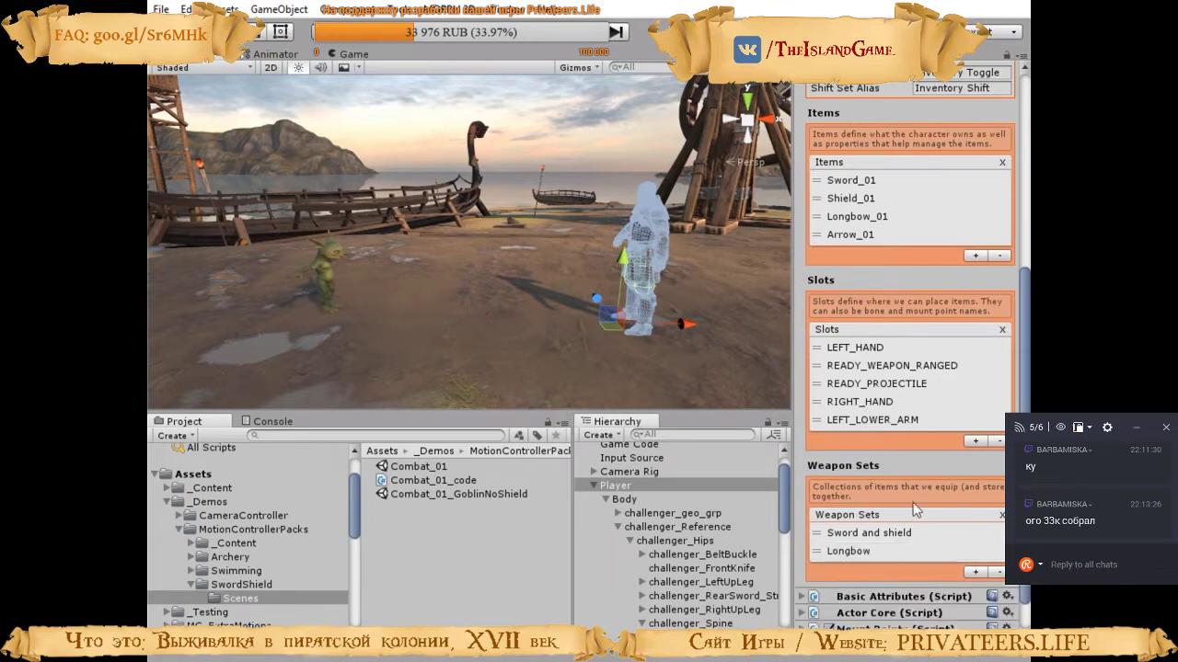
scroll(906, 460, down, 2)
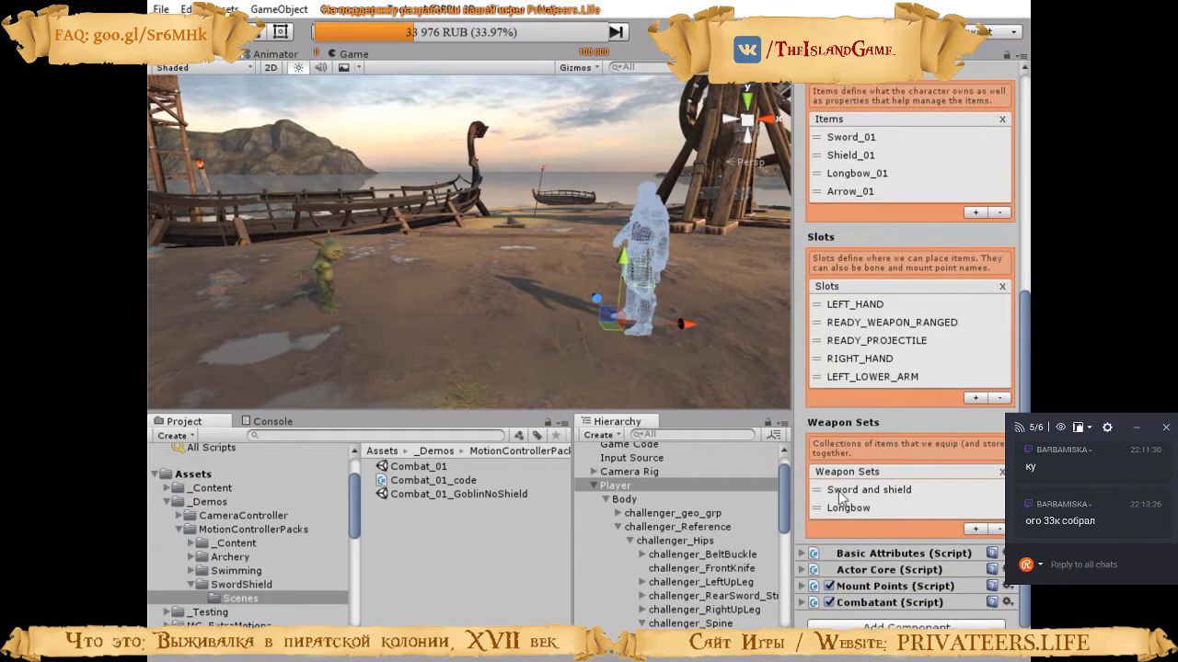
click(897, 493)
scroll(896, 496, down, 3)
scroll(903, 541, down, 1)
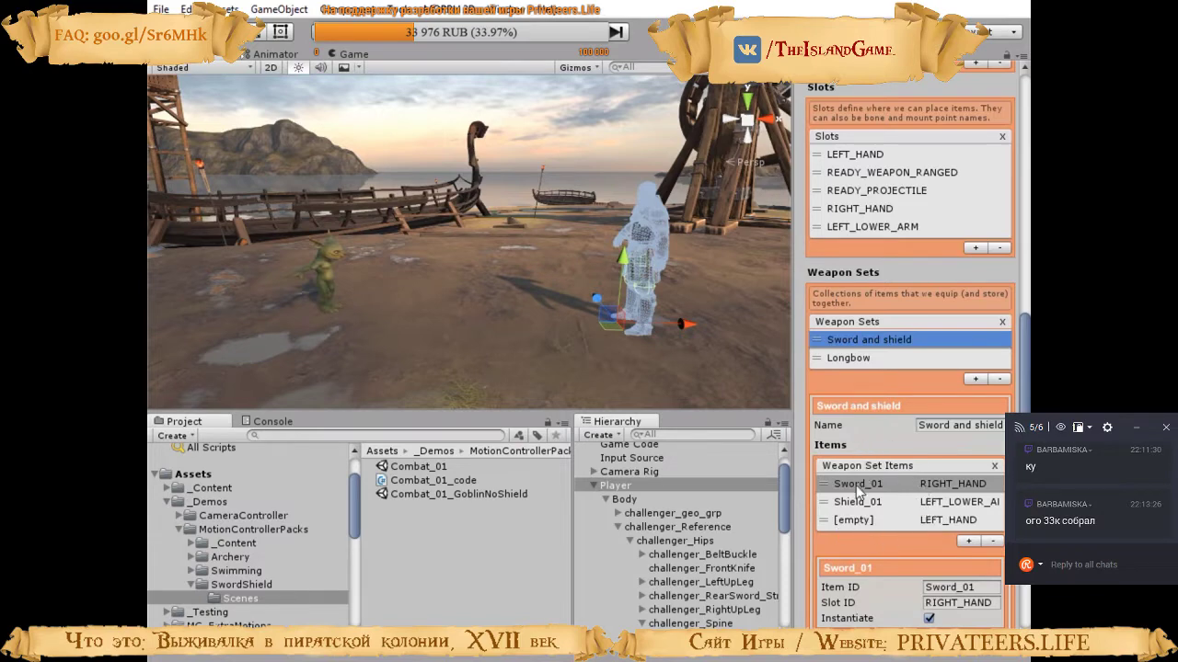
click(848, 361)
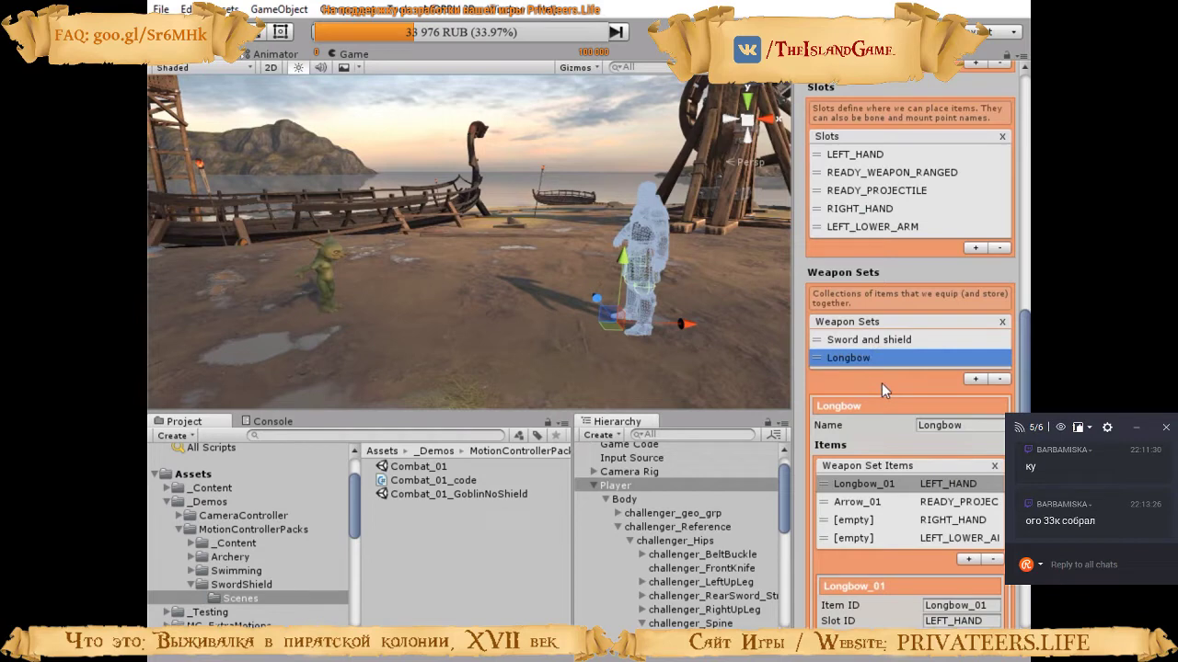
Collapse the Player's hierarchy and examine the Goblin's Basic Inventory and SS_NPC_Controller settings
click(612, 485)
click(593, 485)
click(621, 502)
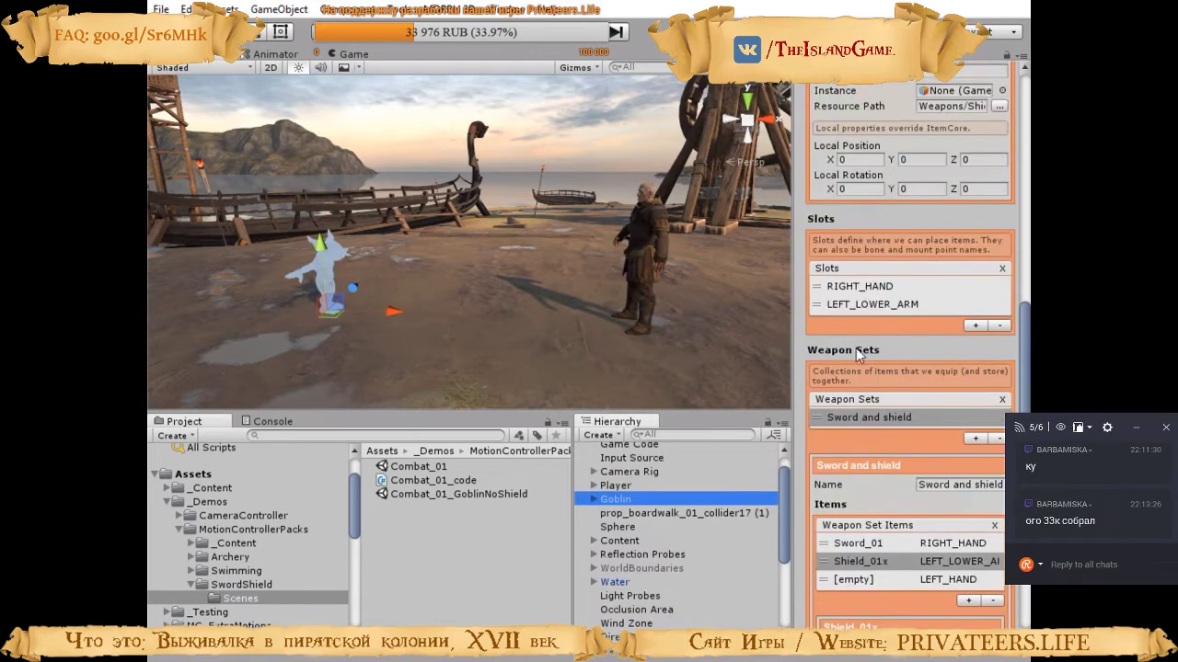
scroll(914, 309, up, 10)
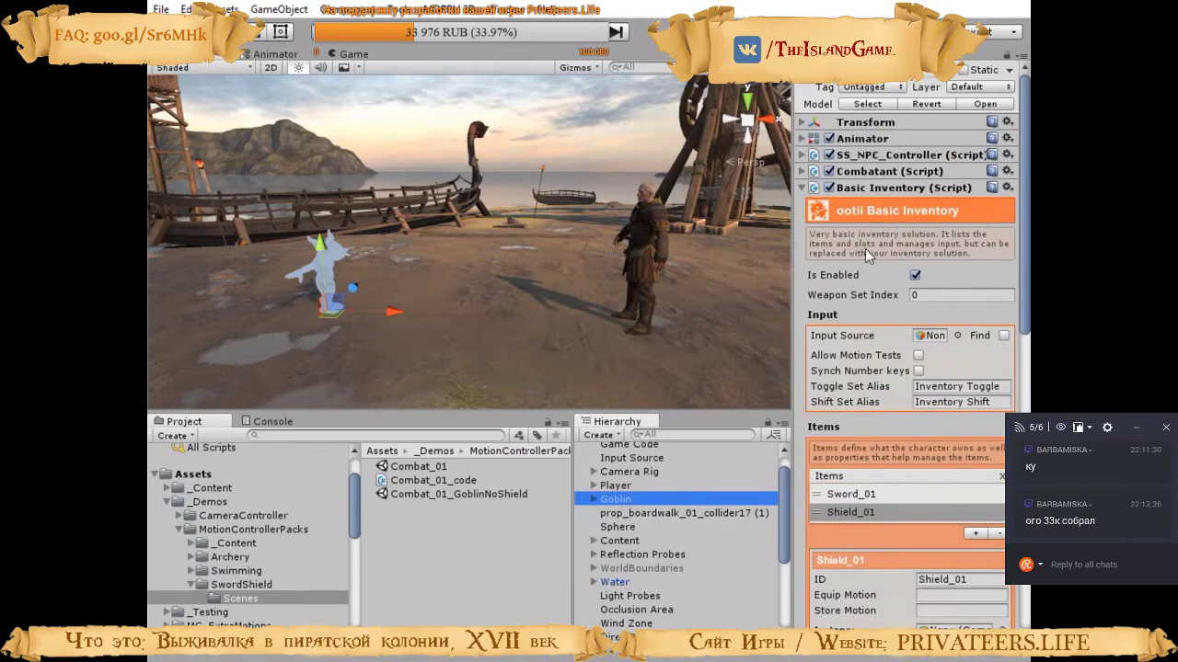
click(804, 155)
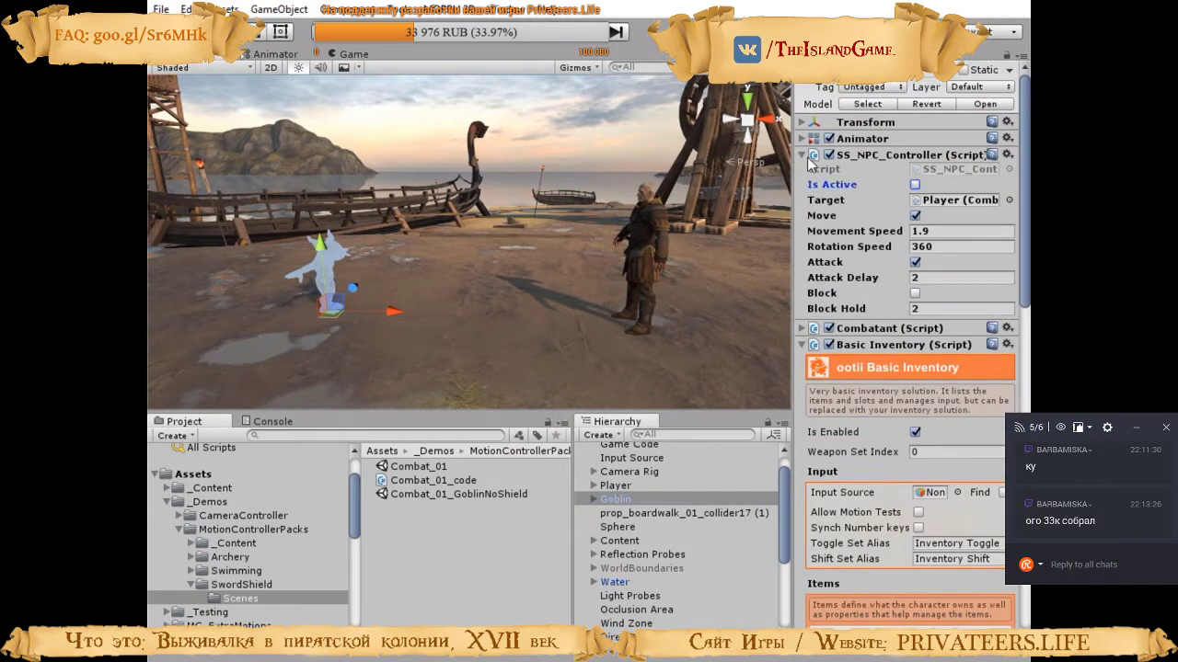
click(803, 154)
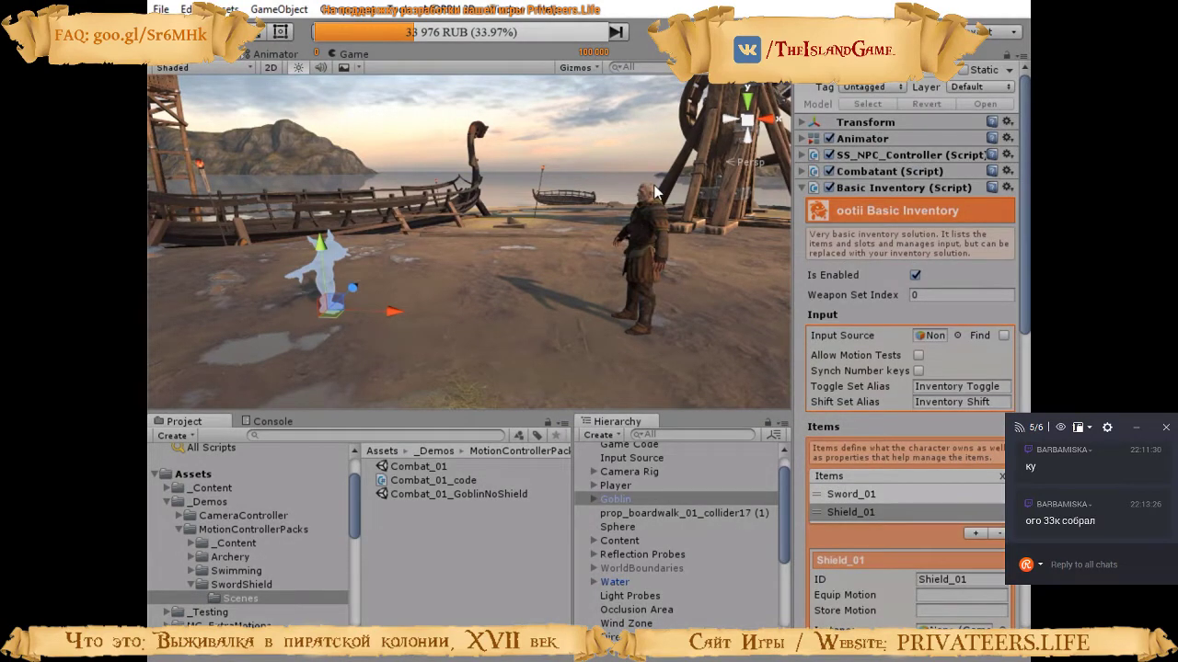
Run the scene with the Player's sword and shield equipped, and examine the Goblin's items and weapon set
key(ctrl+p)
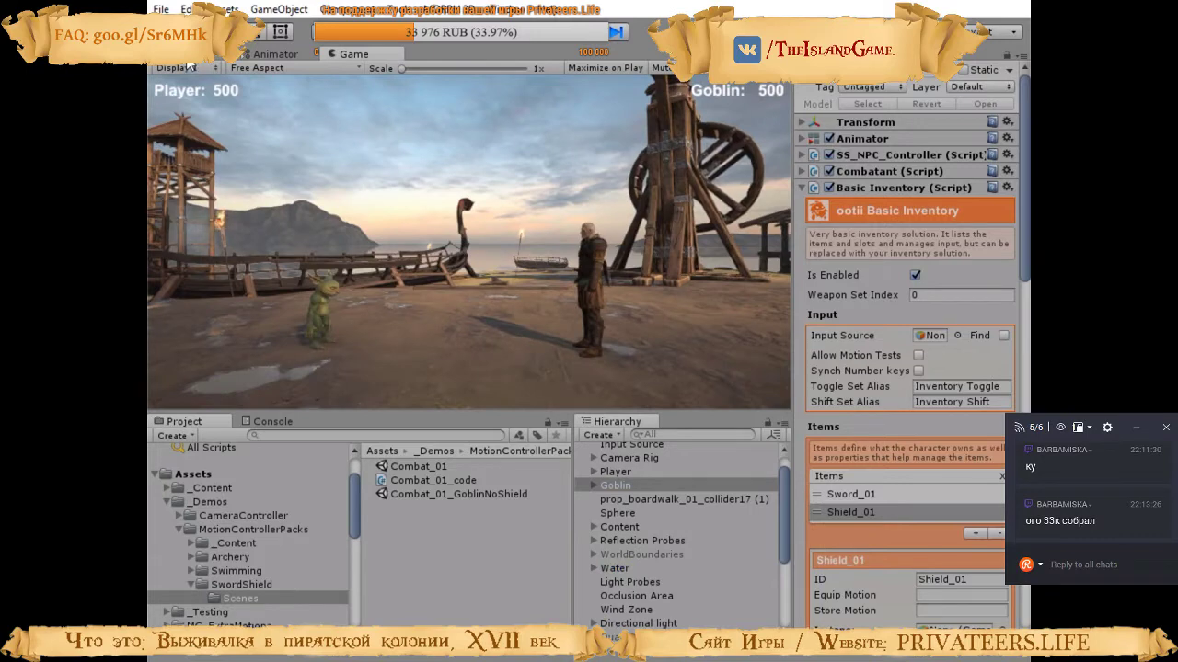
key(1)
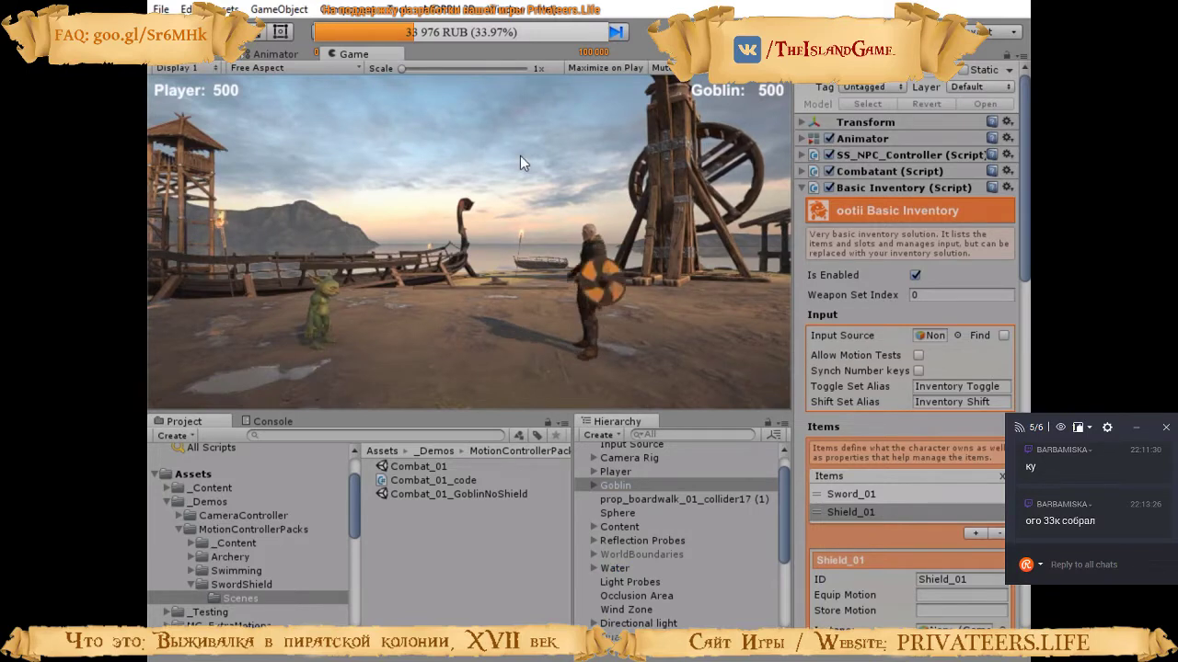
scroll(855, 502, down, 5)
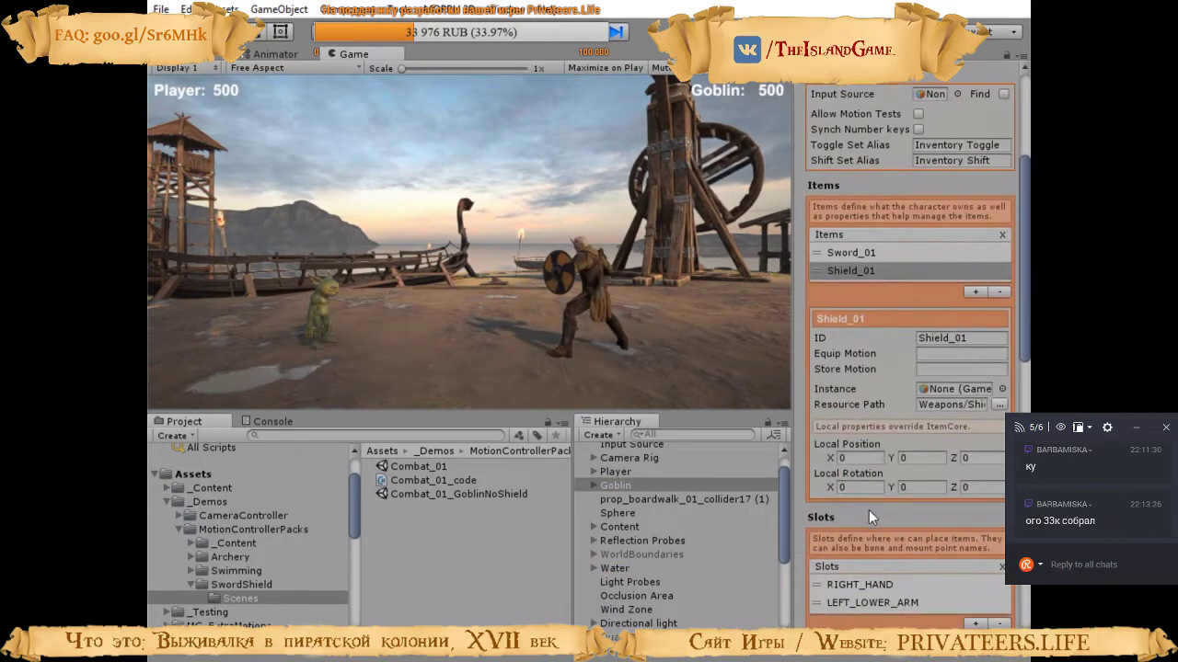
scroll(874, 512, down, 10)
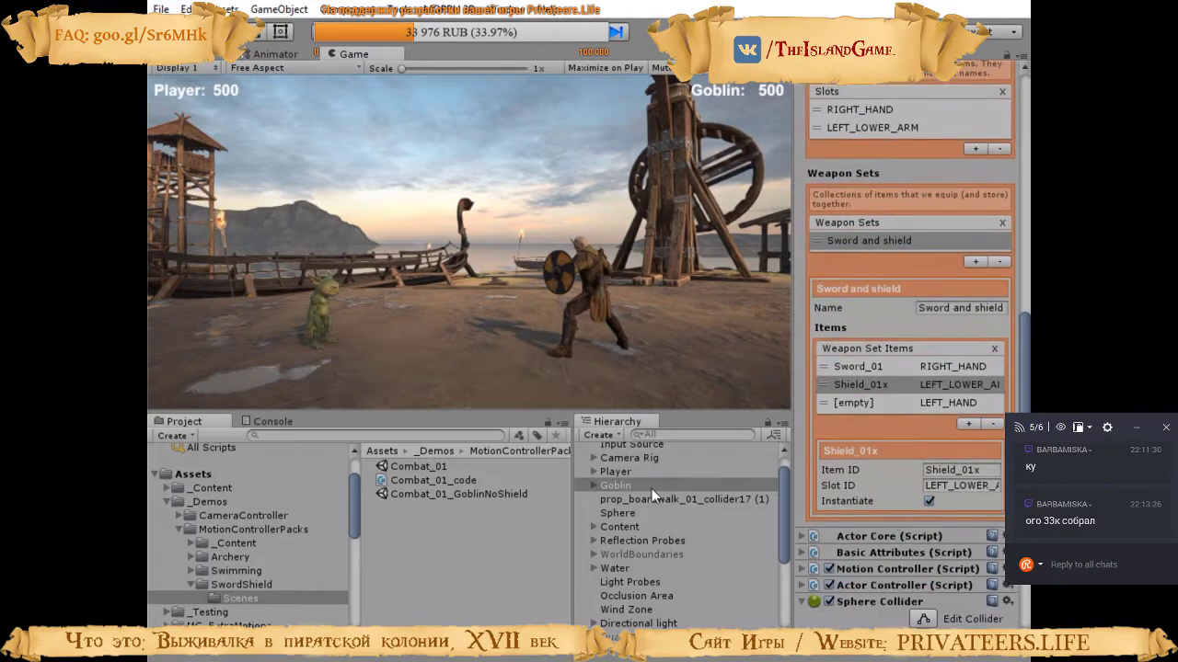
Examine the Player's inventory while the scene runs, checking the items and slots in the Sword and shield weapon set
click(642, 472)
scroll(902, 424, up, 3)
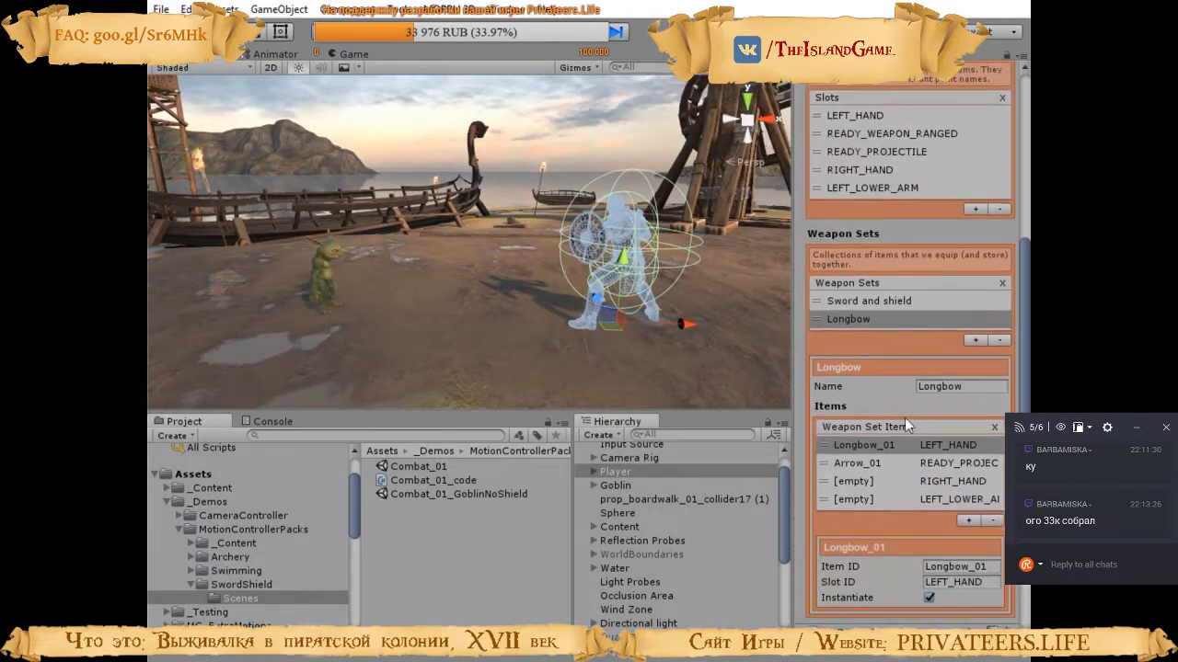
scroll(905, 418, up, 5)
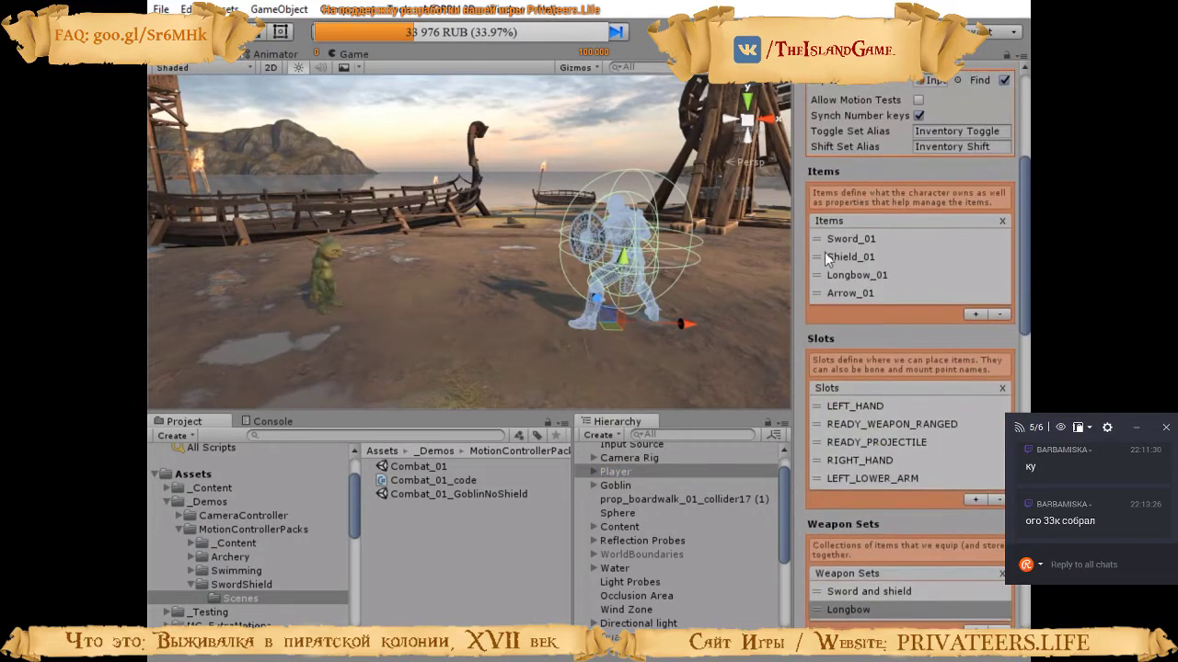
scroll(855, 460, down, 2)
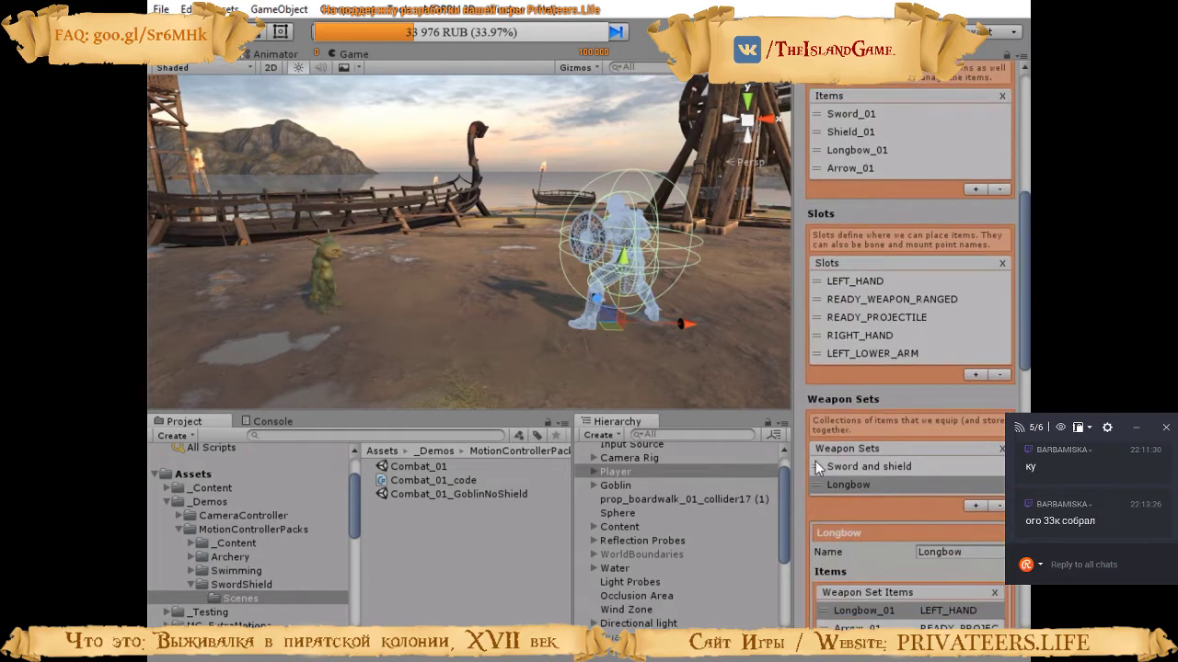
click(816, 464)
scroll(903, 495, down, 2)
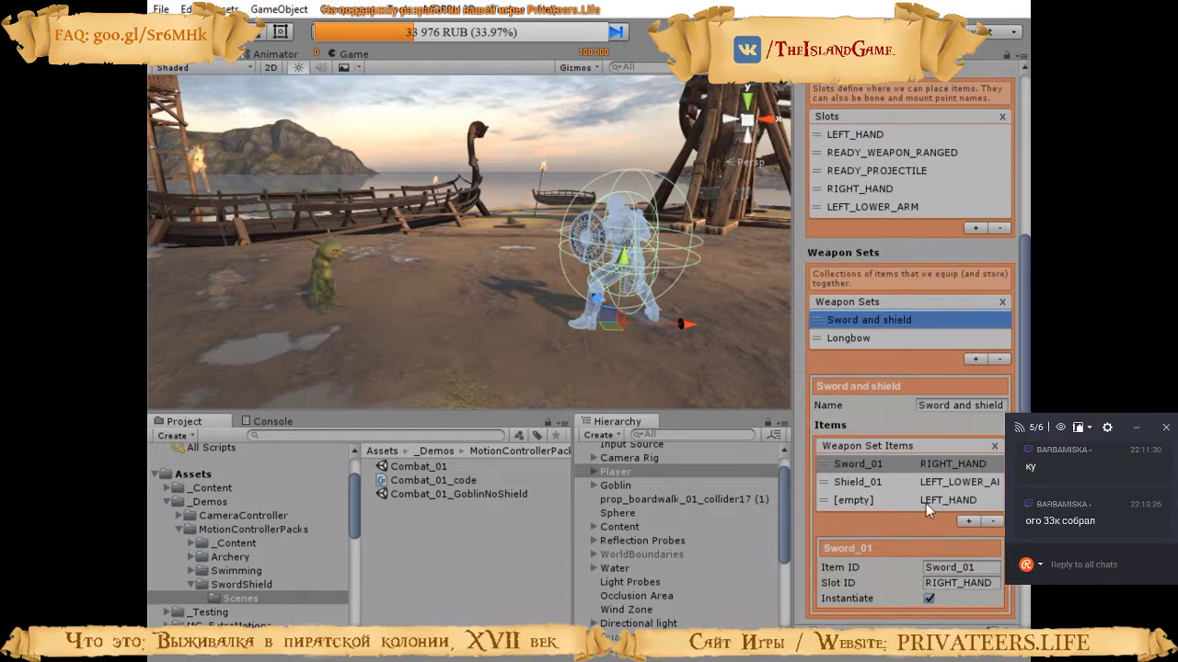
Deselect the Player, return to the running game view and switch the Player to the longbow
click(576, 145)
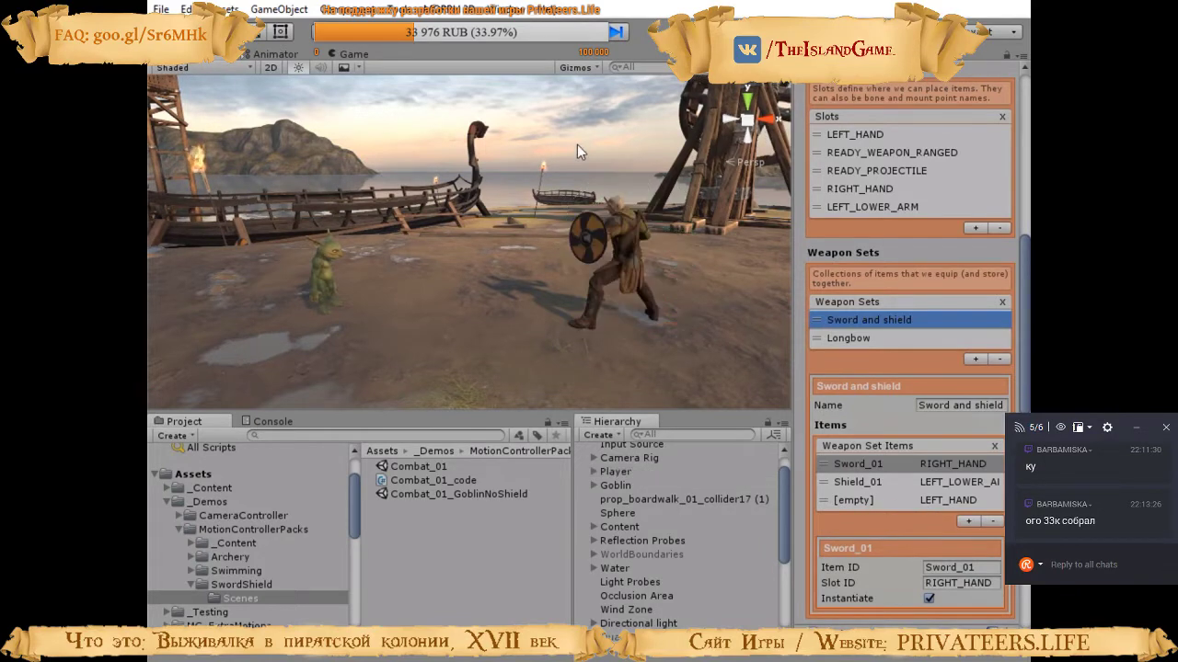
scroll(577, 144, down, 5)
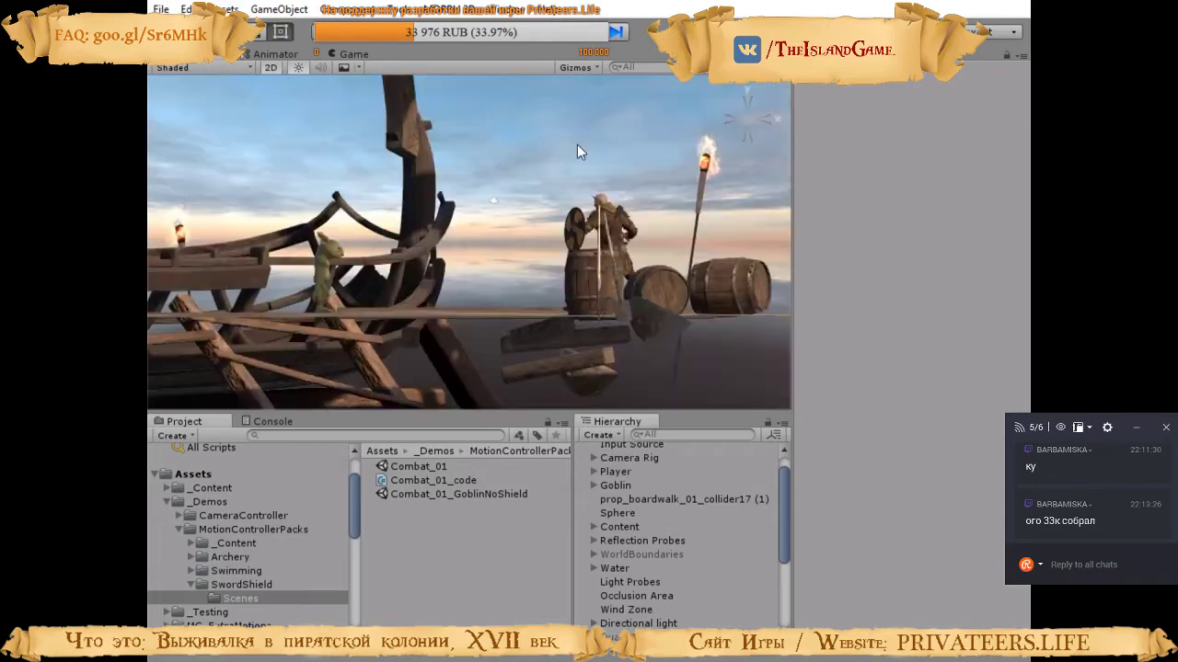
scroll(577, 144, up, 5)
click(353, 53)
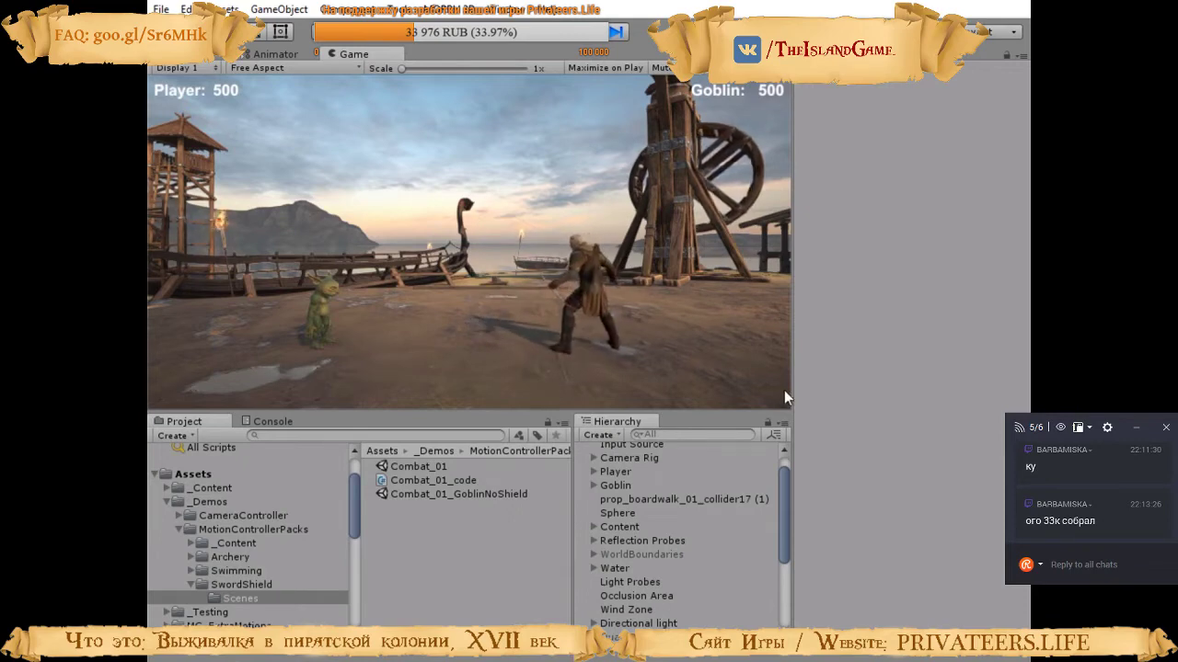
Examine the items and slots of the Player's Longbow weapon set, and stop the running scene
double_click(619, 472)
scroll(907, 478, down, 10)
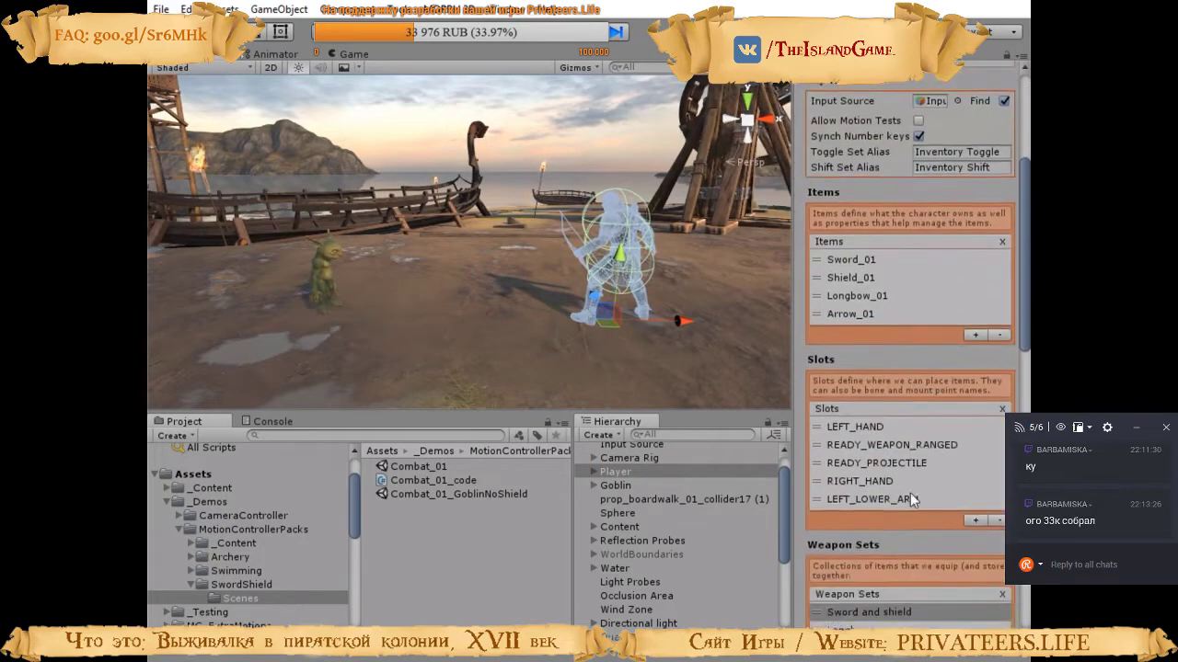
click(813, 429)
scroll(889, 527, down, 2)
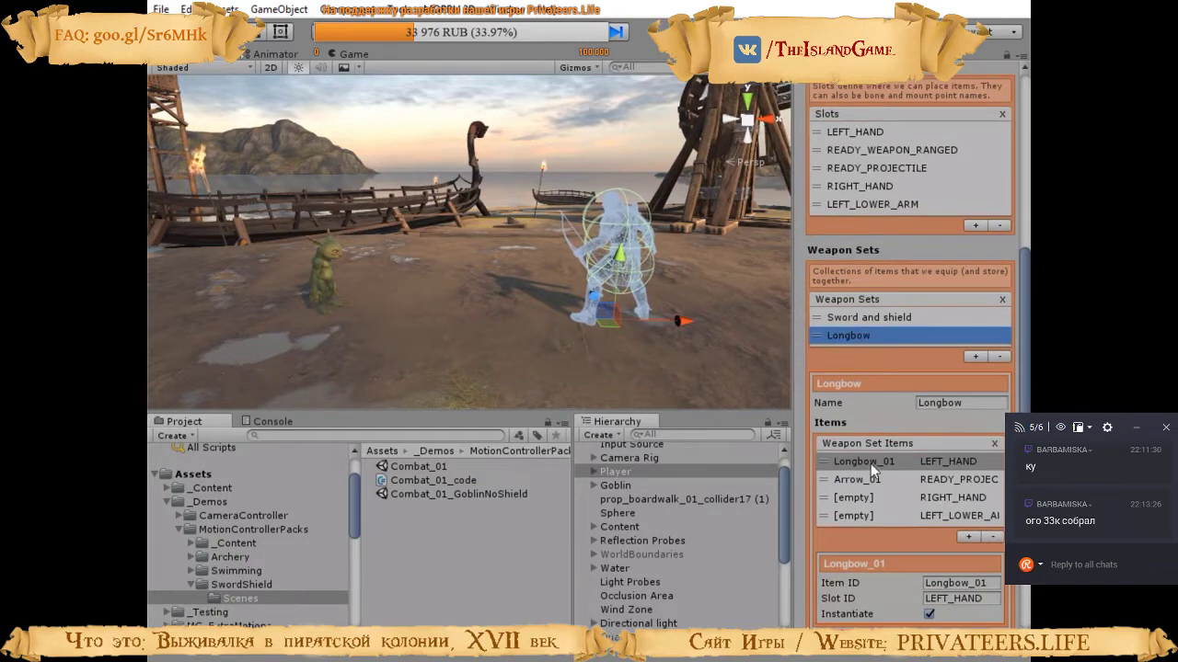
scroll(855, 352, up, 3)
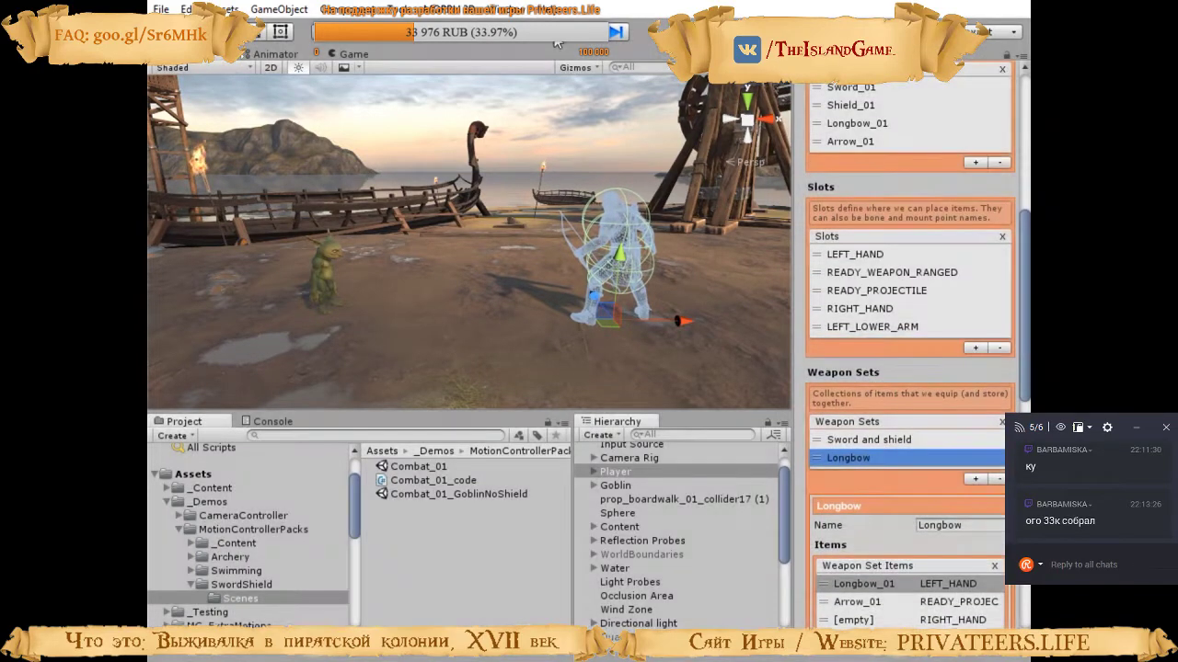
scroll(951, 480, up, 5)
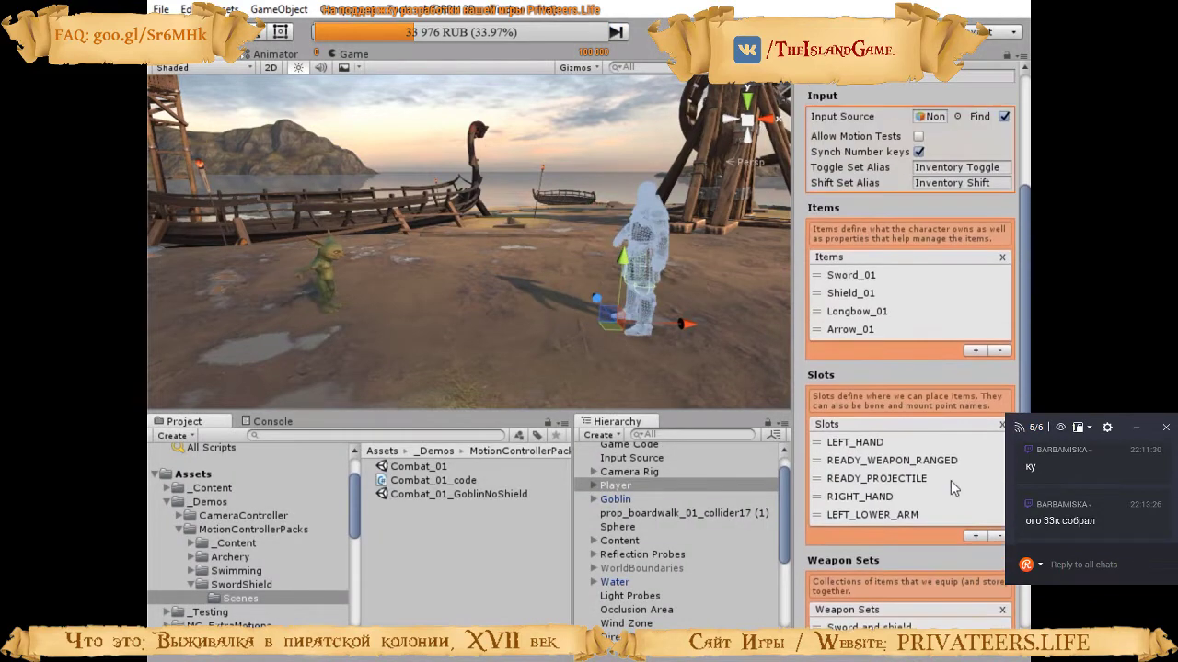
Examine the Sword_01 item's properties and the input settings in the Player's Basic Inventory component, and collapse the component
click(831, 277)
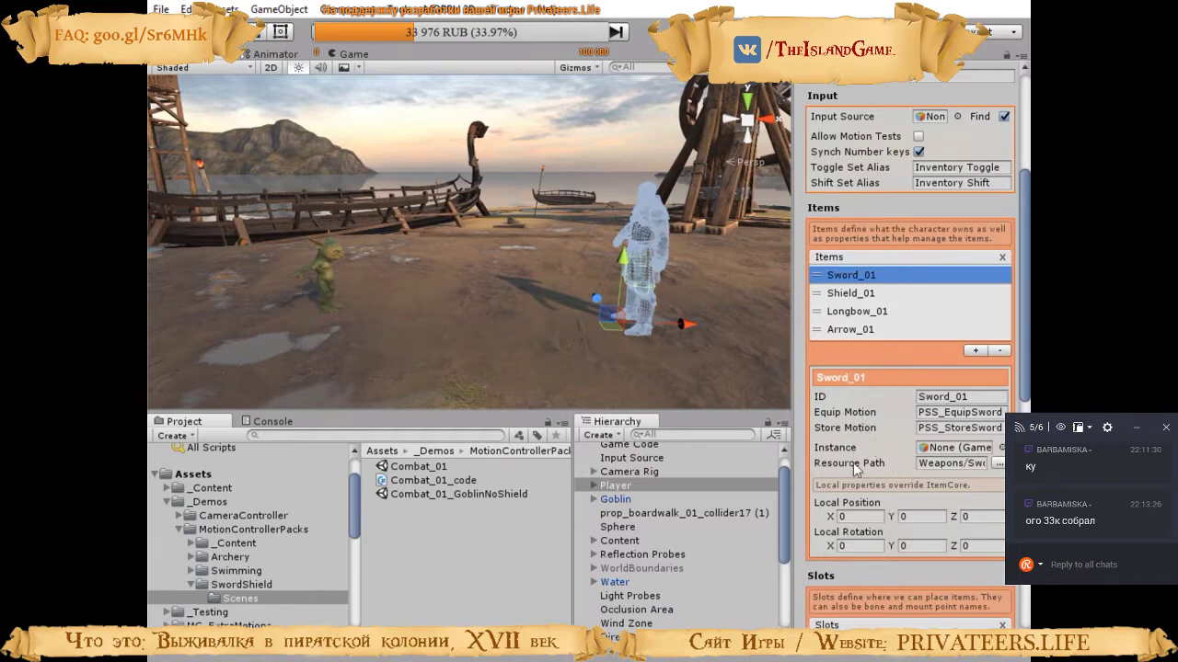
scroll(884, 451, down, 3)
scroll(888, 435, up, 5)
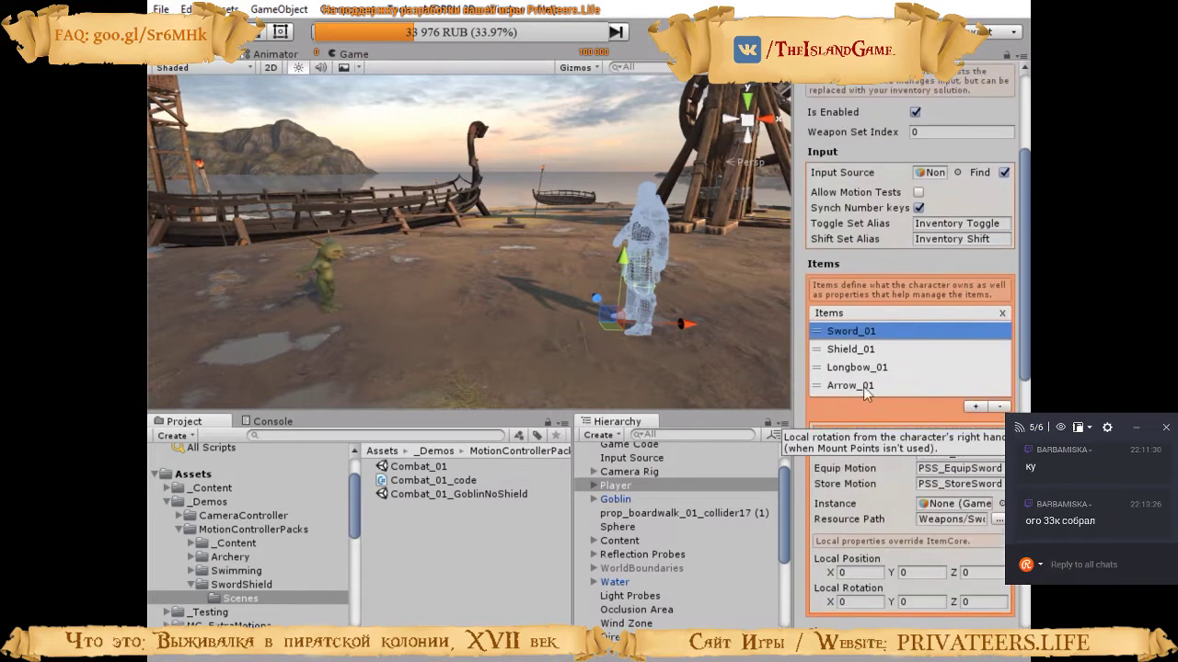
scroll(861, 280, up, 4)
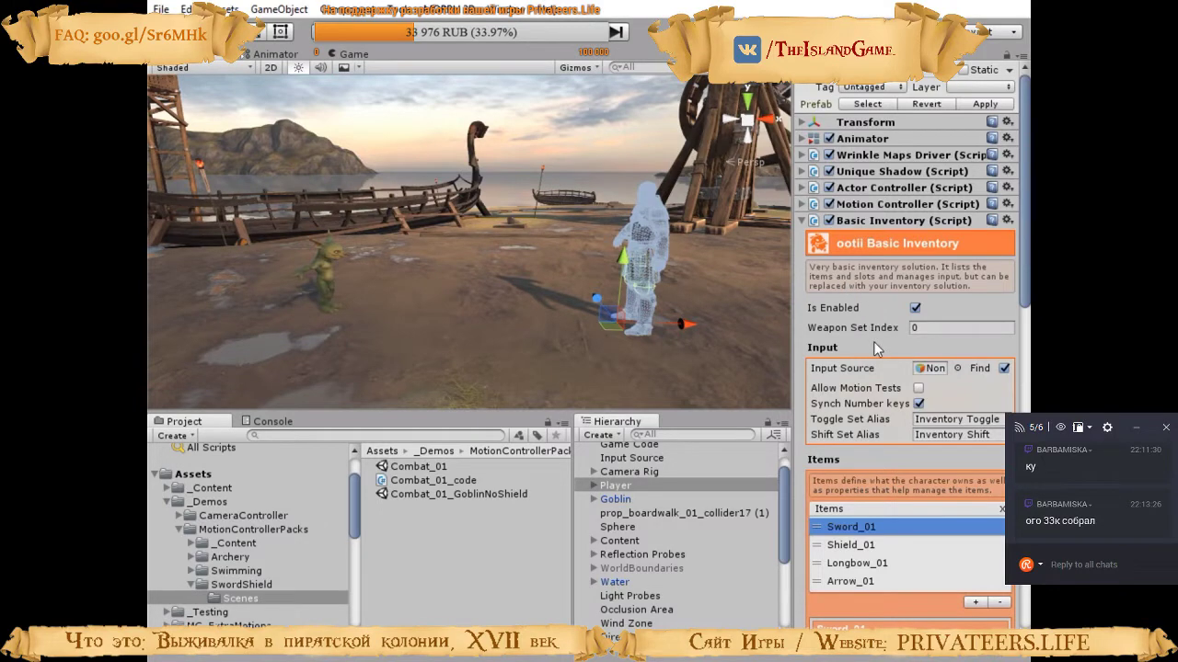
scroll(883, 349, down, 3)
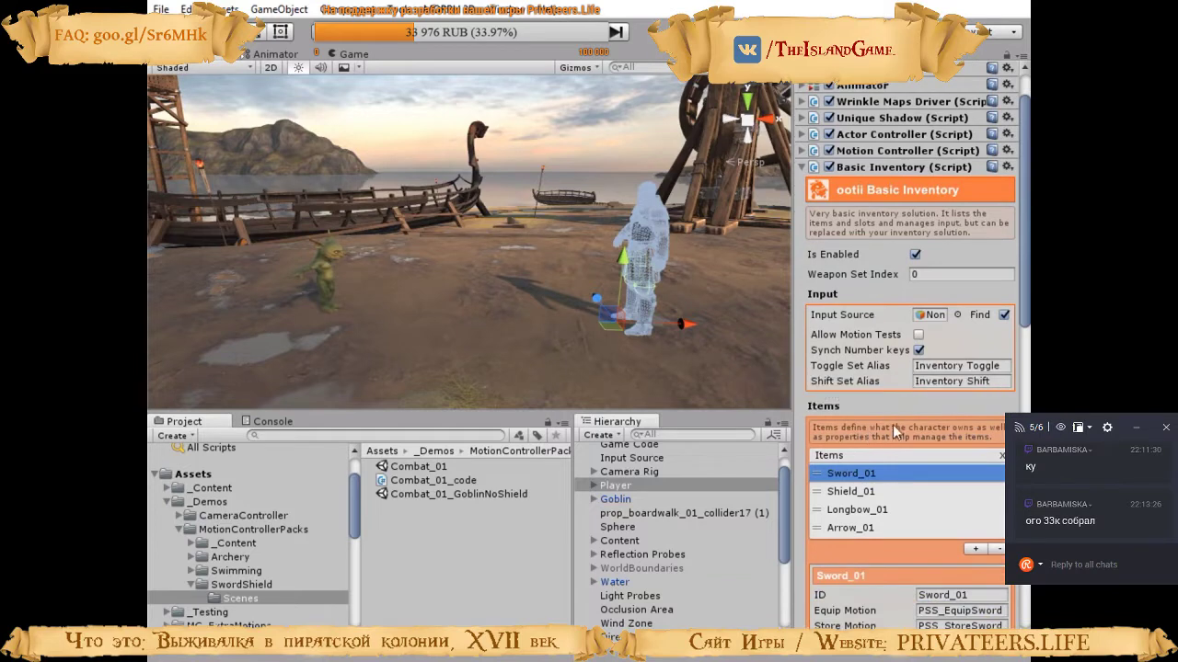
scroll(901, 409, down, 5)
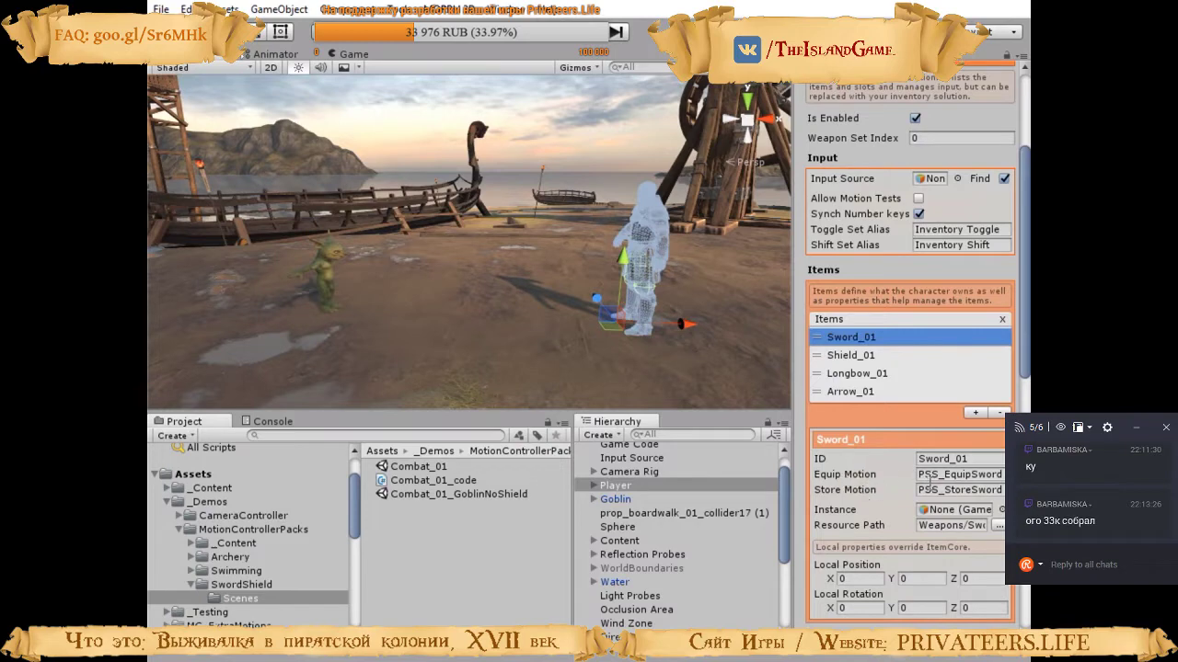
scroll(907, 386, up, 7)
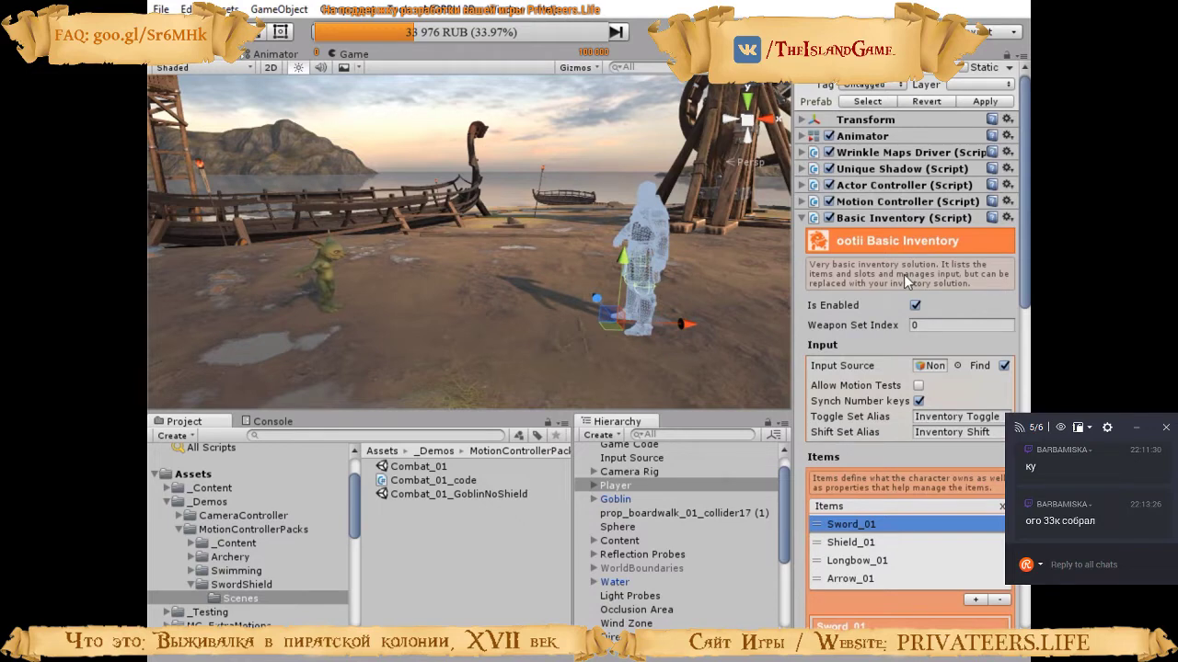
click(802, 218)
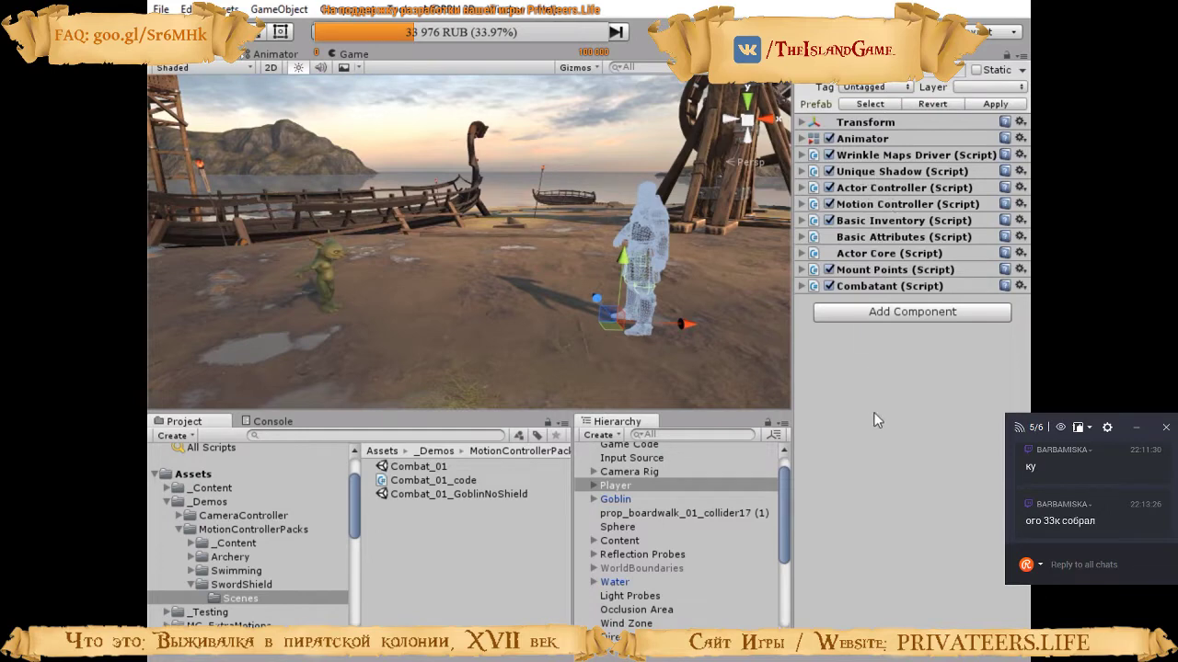
Enable Is Active in the Goblin's SS_NPC_Controller component and run the scene
click(616, 499)
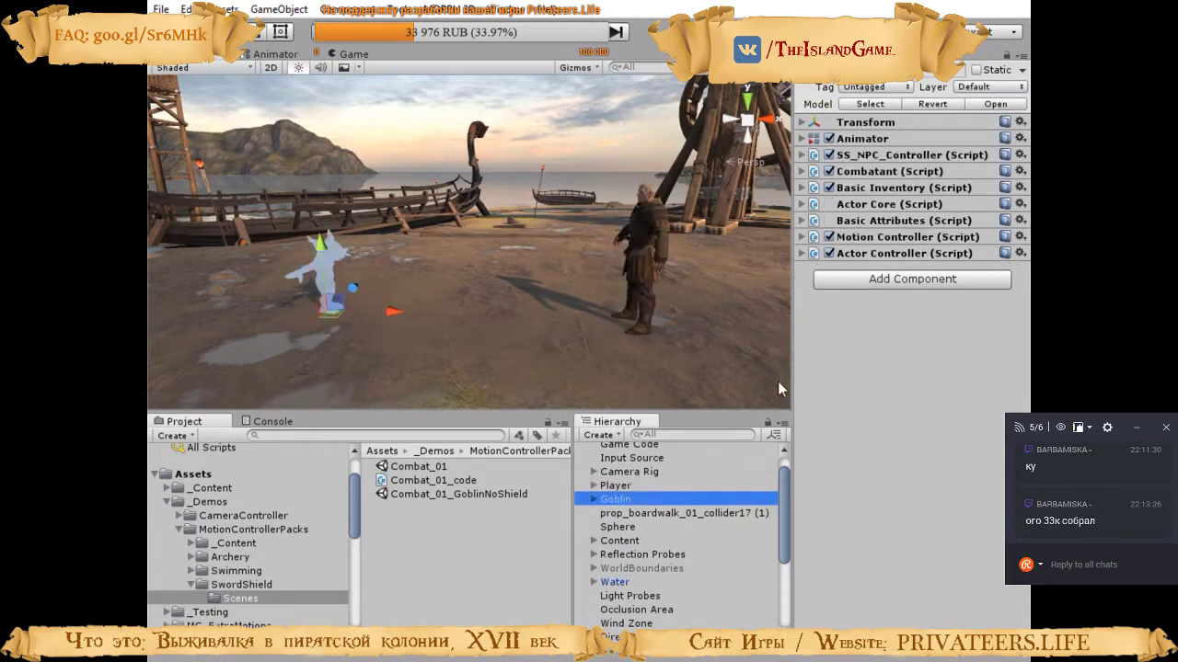
click(805, 155)
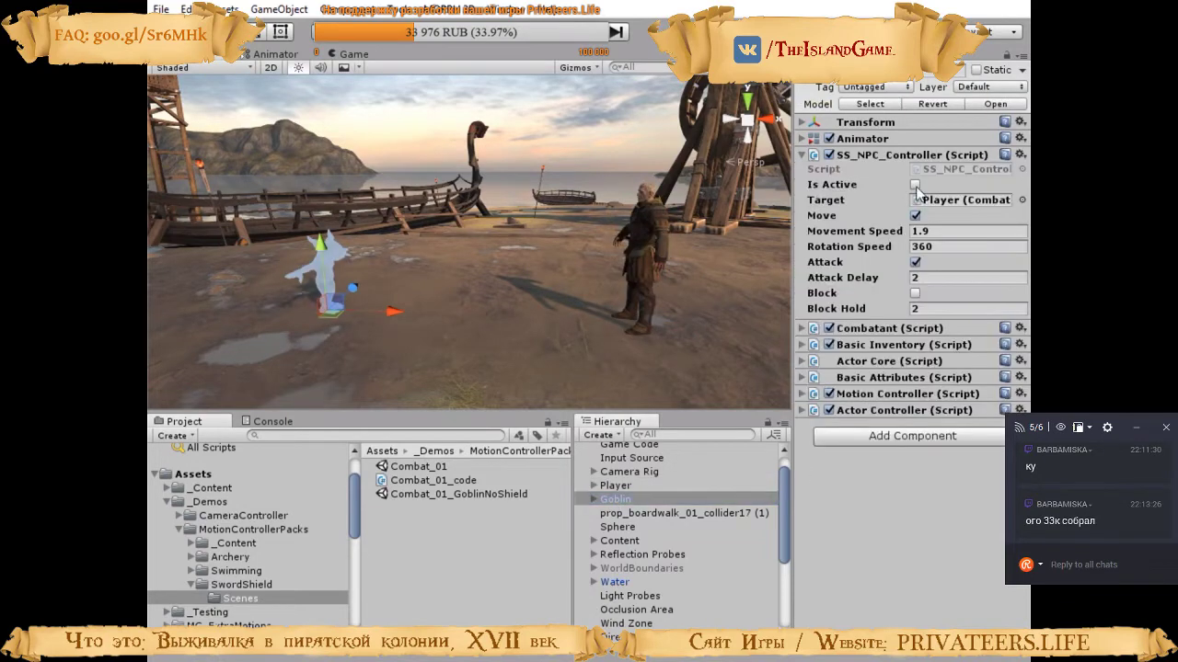
click(565, 39)
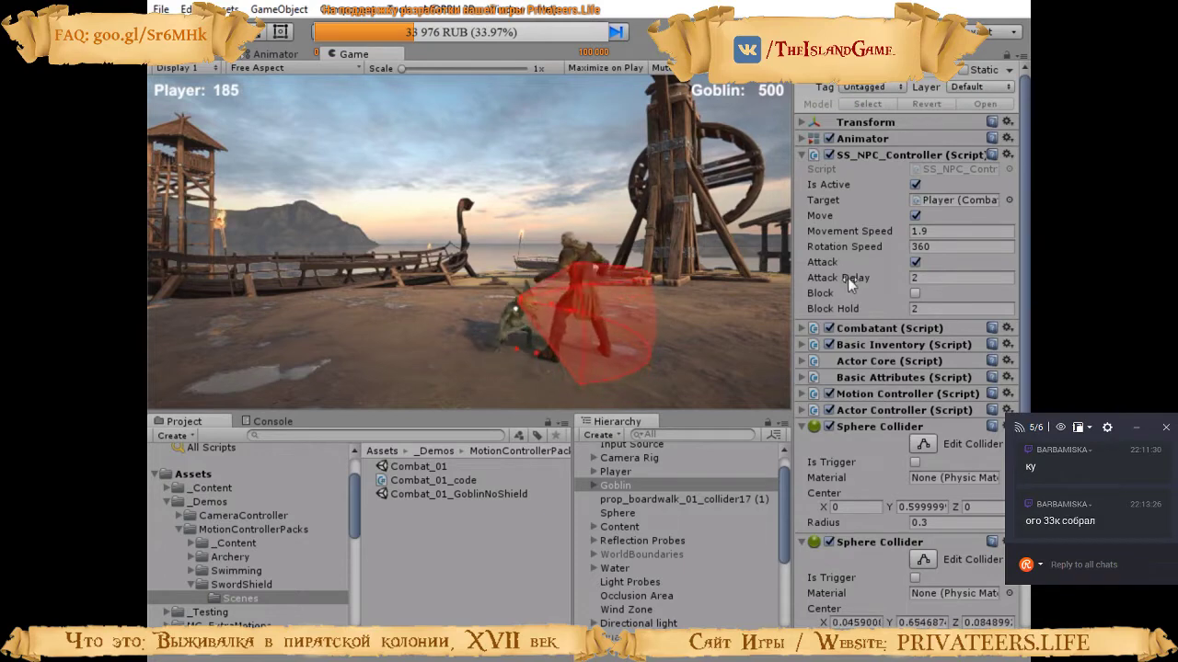
Switch the Goblin's Block option on and off while the scene runs, and stop the scene
click(916, 293)
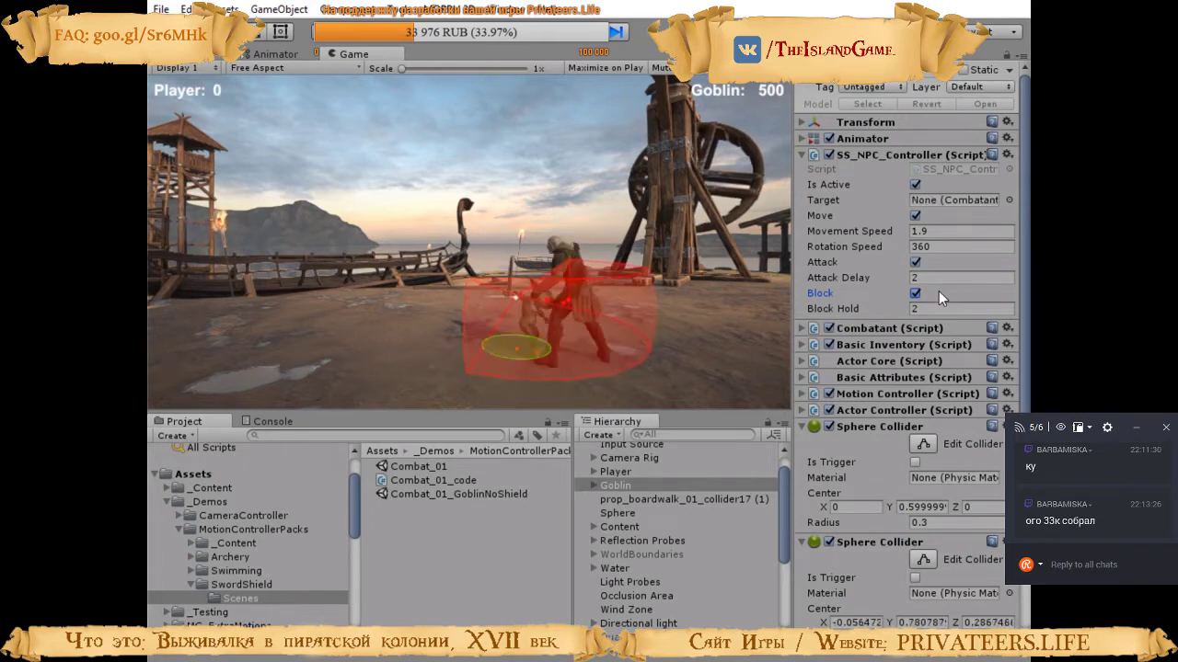
click(915, 292)
click(616, 32)
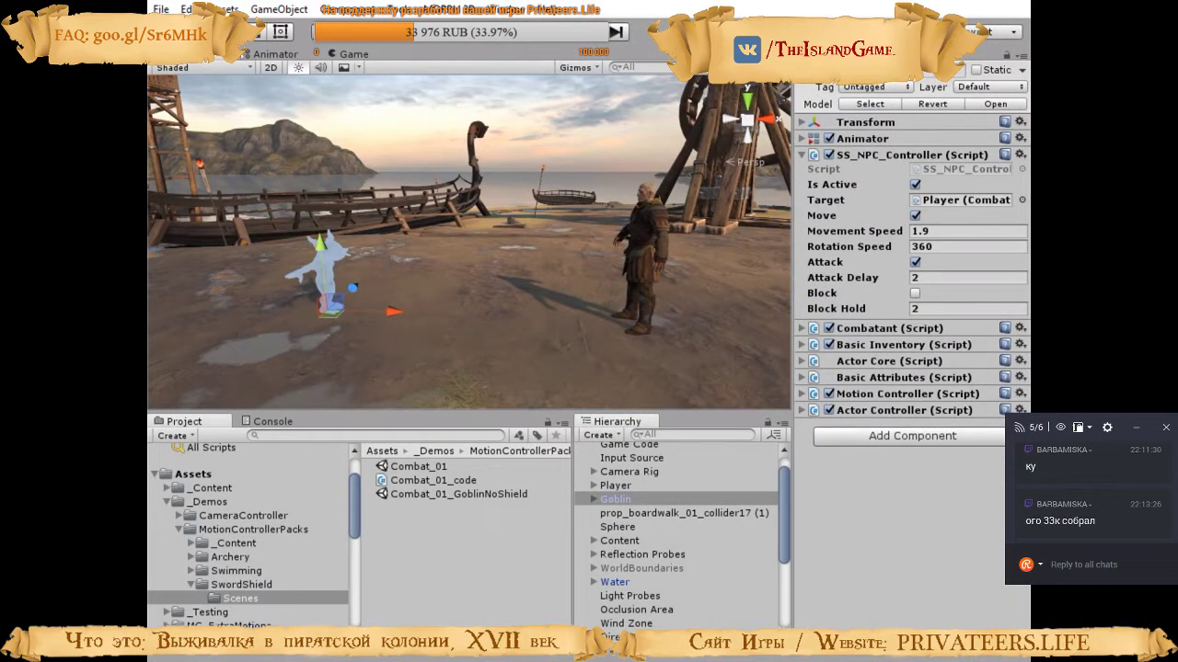
Switch to Visual Studio and review the public fields and the Awake method of the SS_NPC_Controller script
key(alt+Tab)
scroll(702, 204, up, 7)
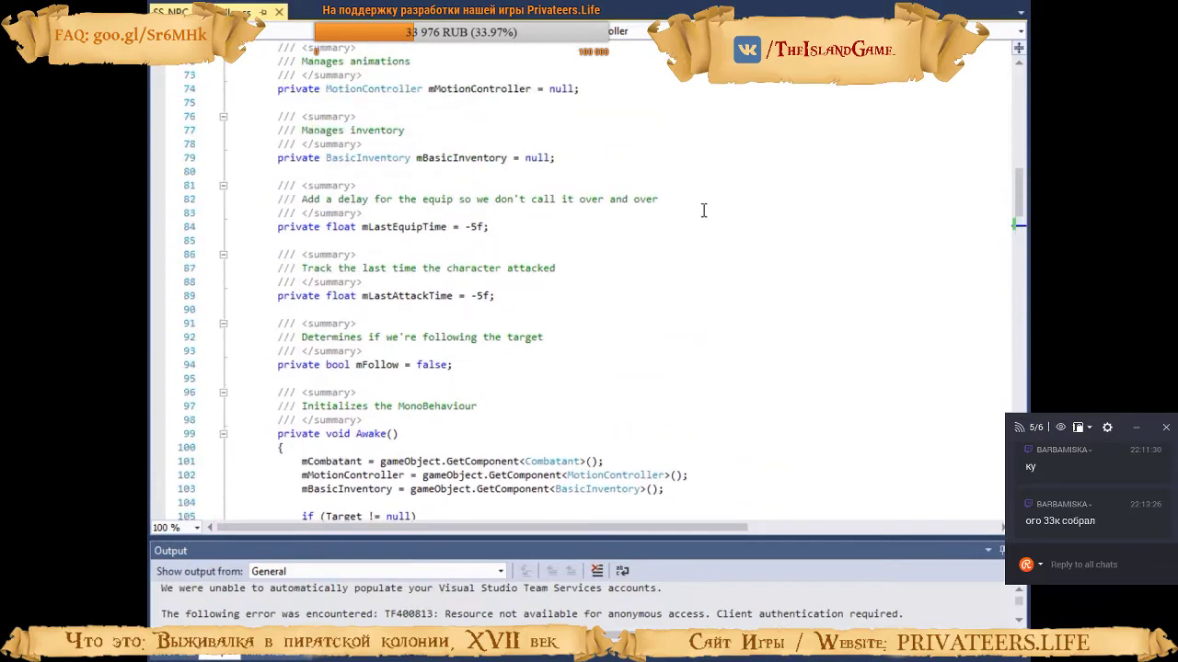
drag(1021, 179, 1015, 108)
scroll(527, 247, down, 2)
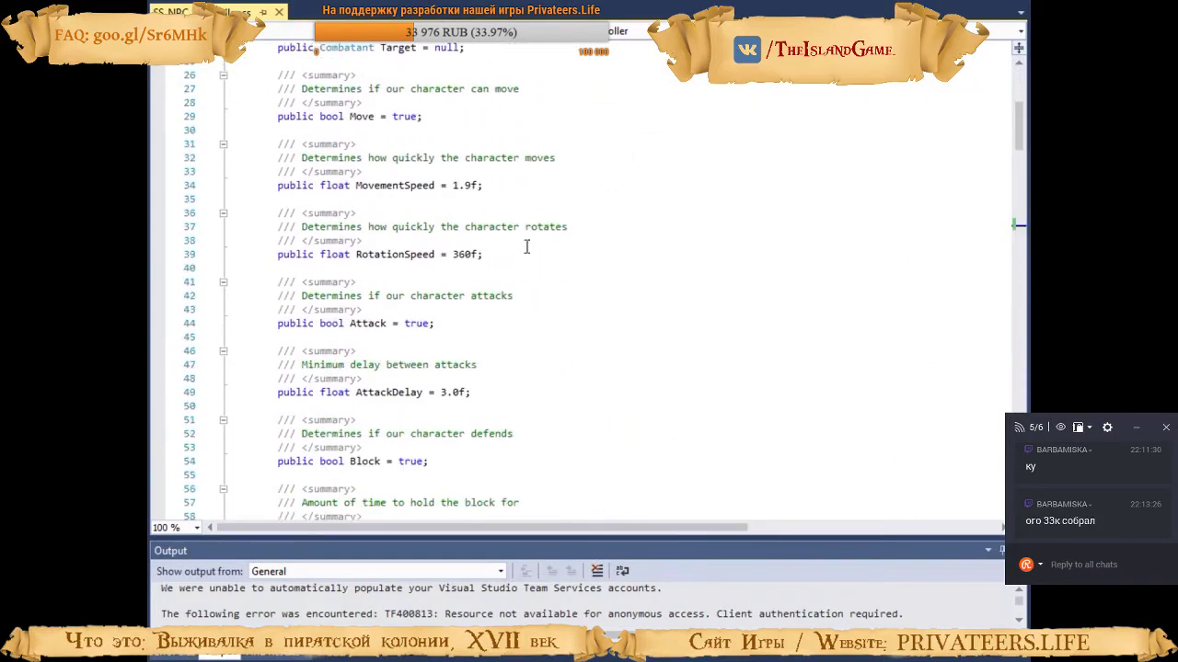
scroll(455, 272, down, 20)
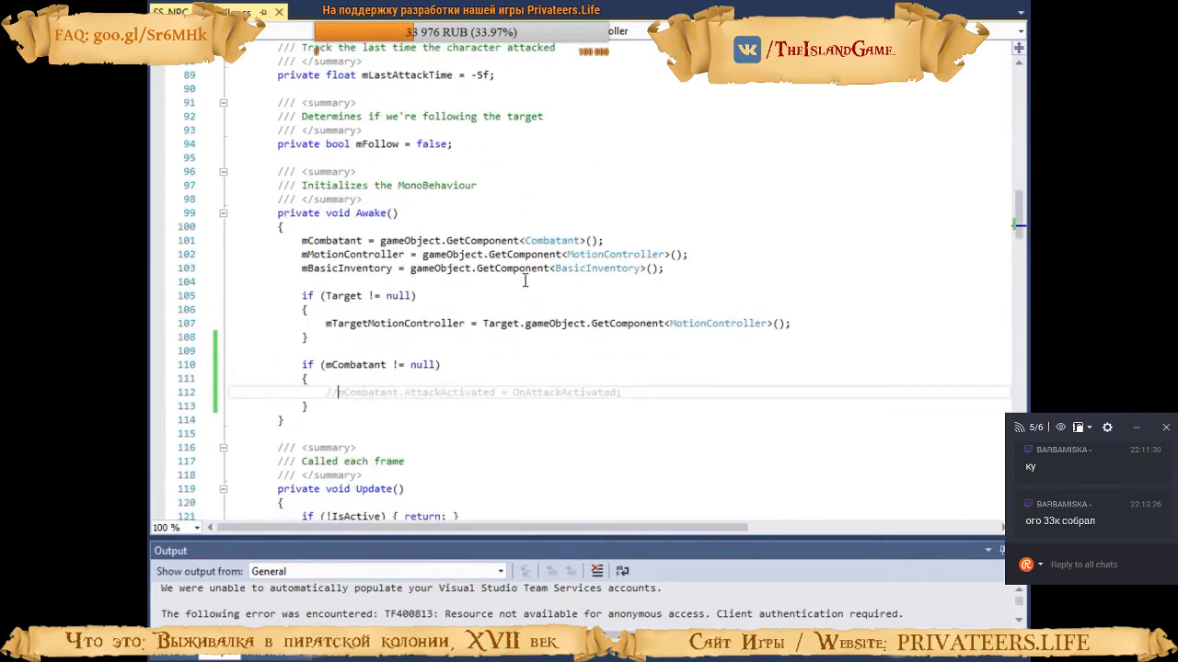
Examine the start of the Update method and highlight the mBasicInventory.EquipWeaponSet() call in the weapon check
scroll(498, 306, down, 13)
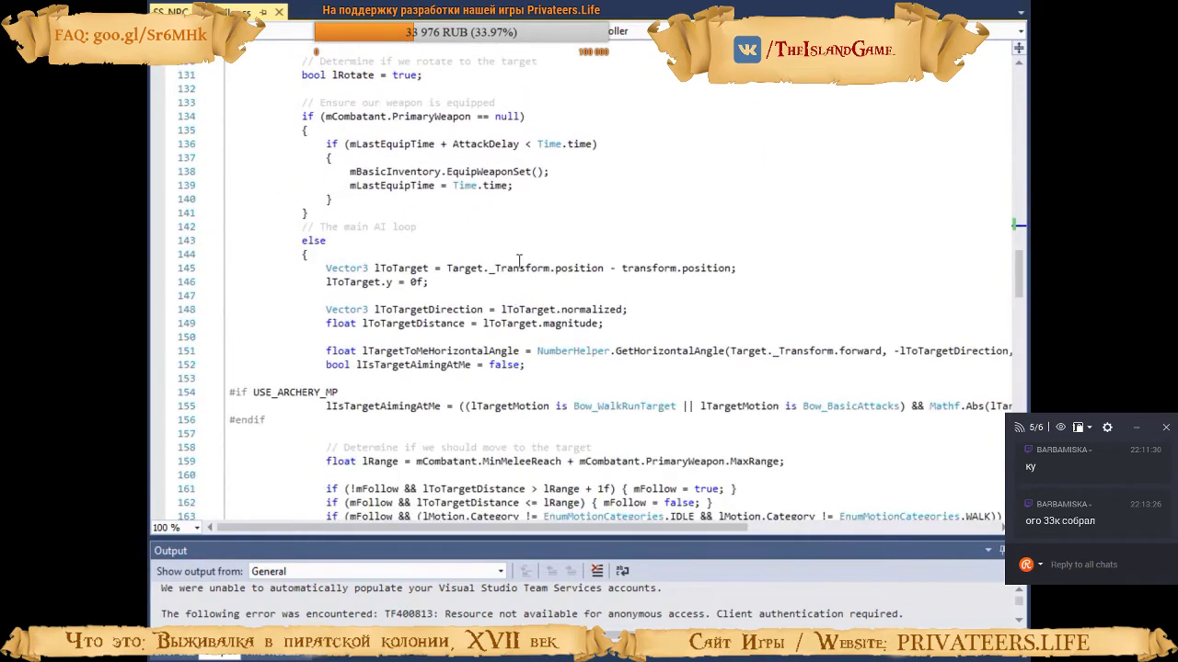
scroll(518, 264, up, 2)
scroll(519, 265, up, 4)
scroll(565, 280, down, 4)
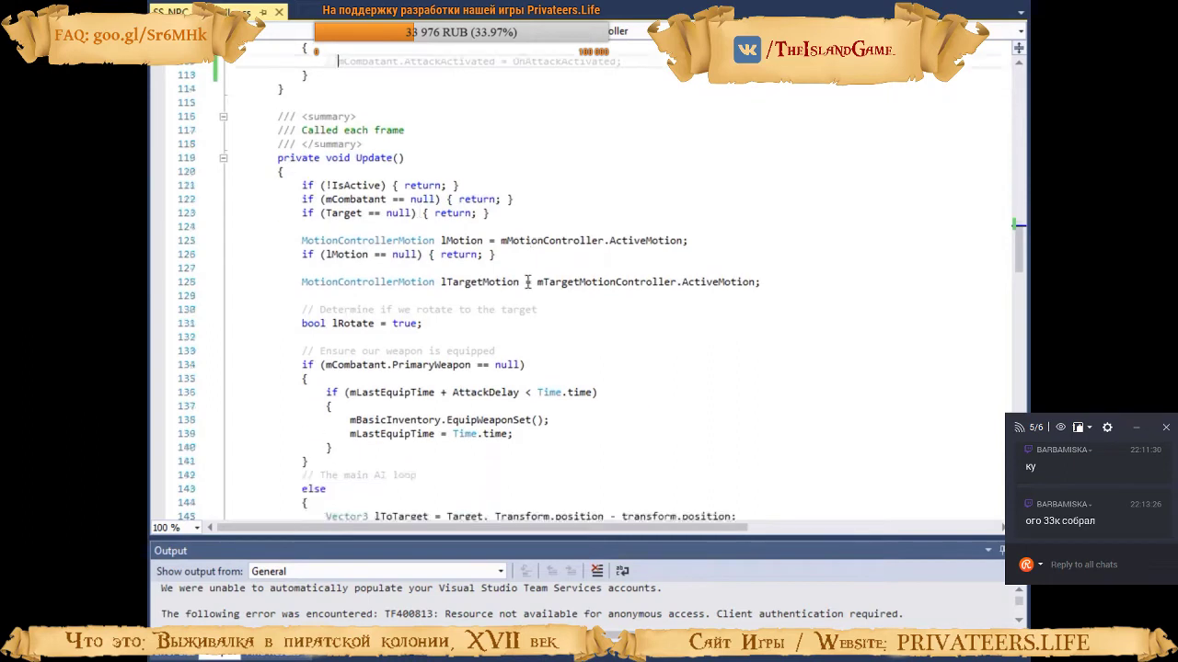
scroll(564, 280, down, 3)
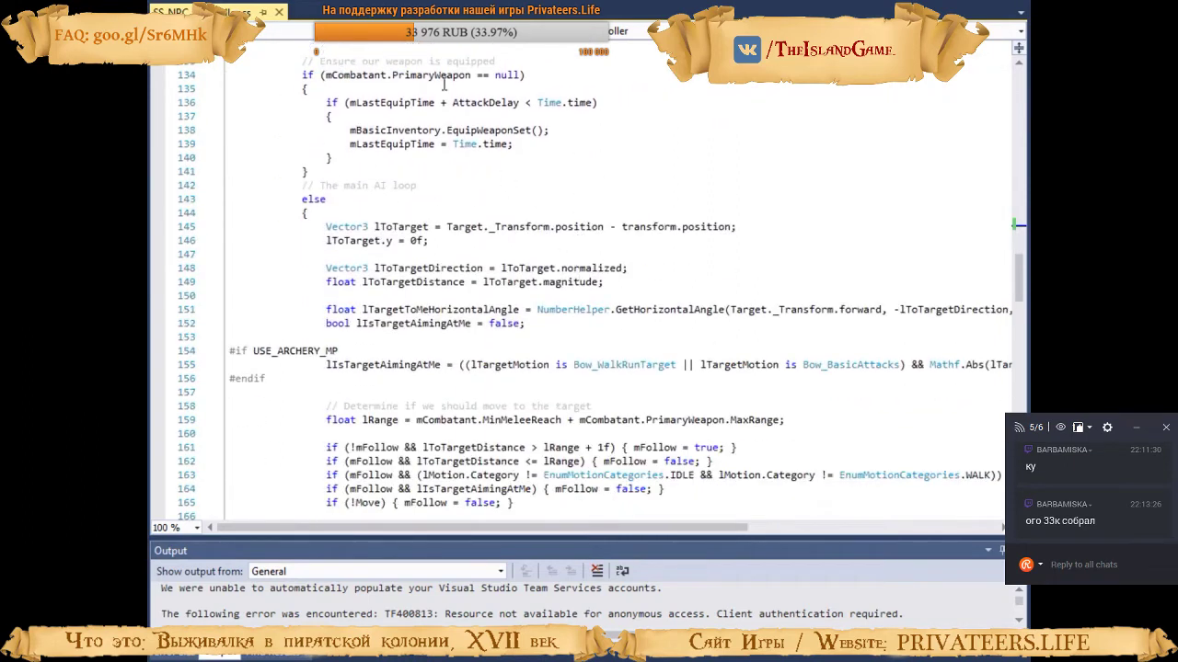
drag(350, 130, 556, 128)
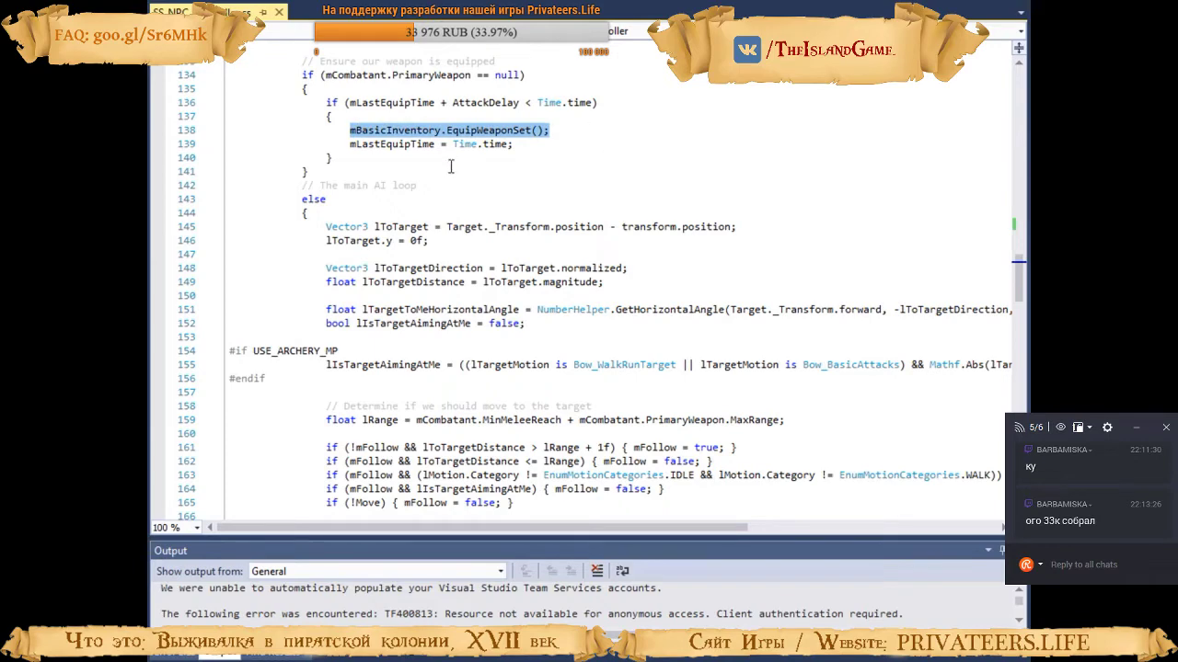
Examine the main AI loop's target direction and distance calculations and the conditions that set mFollow
scroll(451, 167, down, 3)
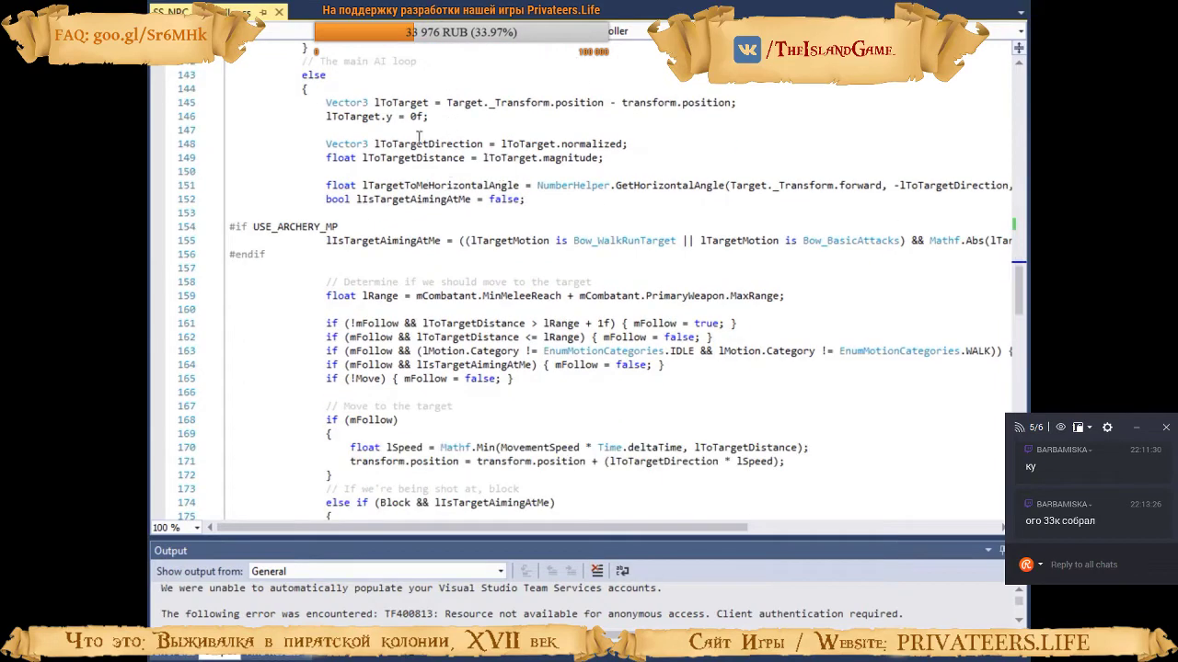
drag(317, 102, 465, 211)
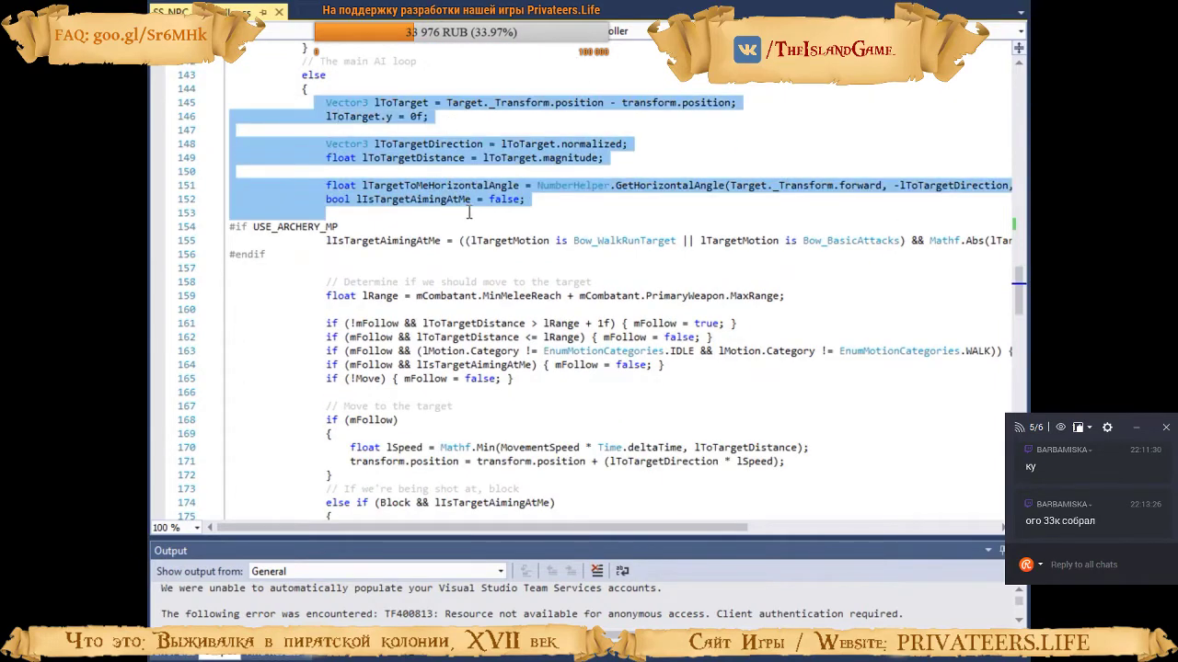
scroll(520, 284, down, 3)
drag(516, 256, 327, 199)
click(475, 273)
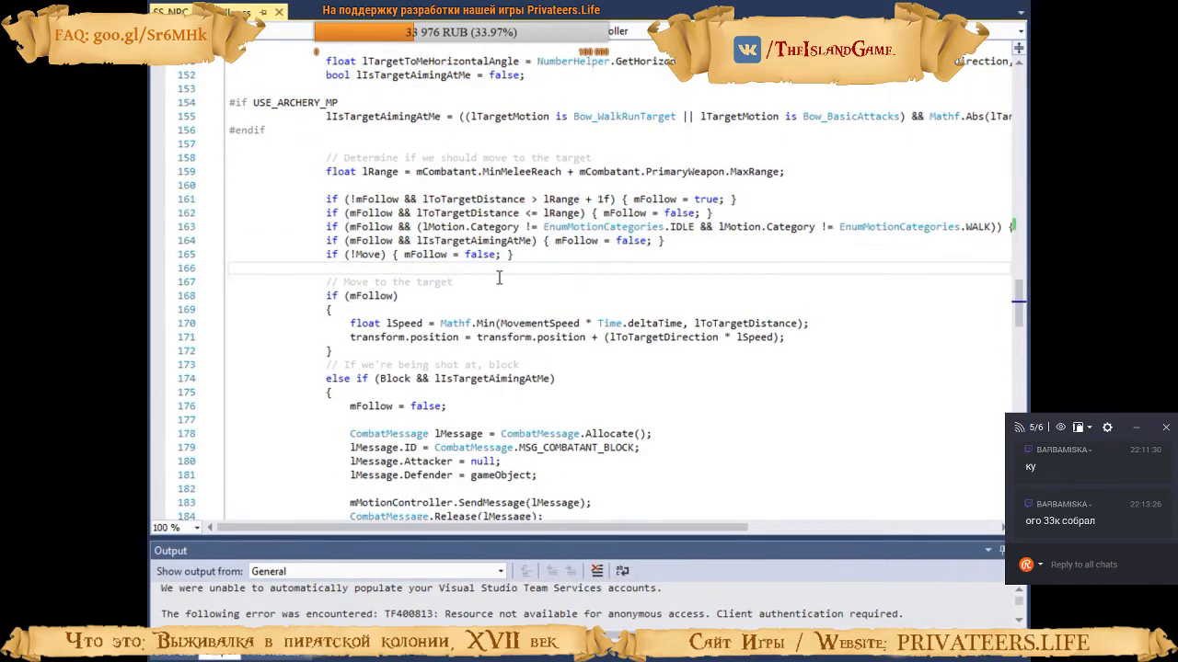
Examine the code that moves the character to the target, highlighting the line that assigns transform.position
scroll(504, 278, down, 4)
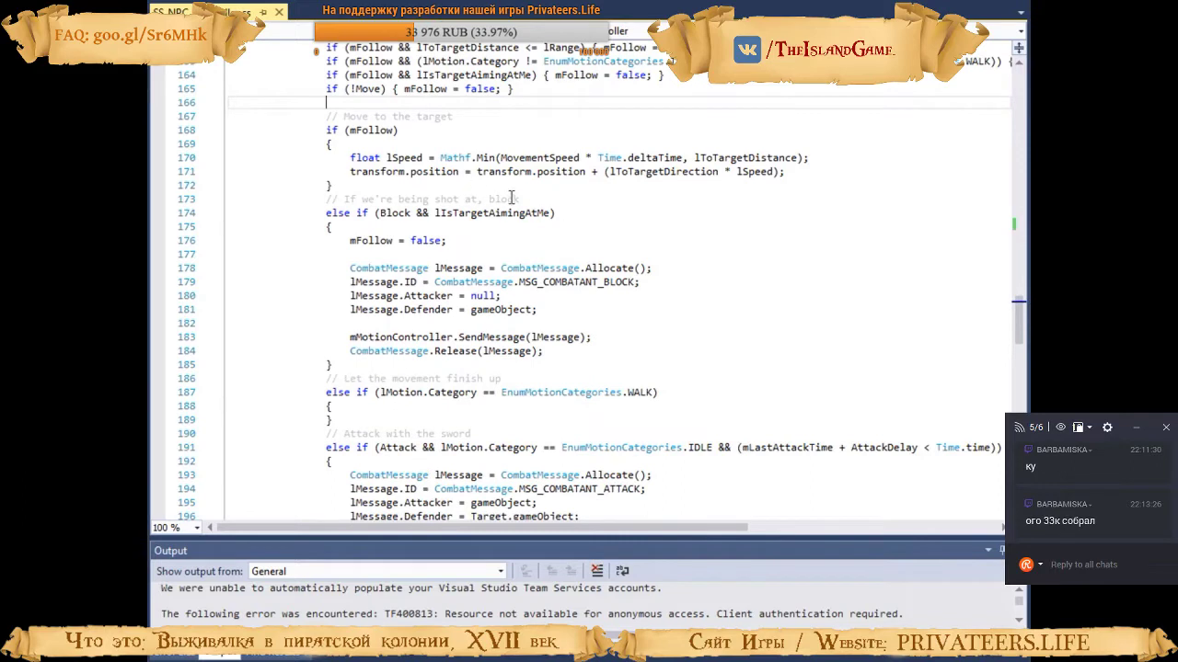
drag(349, 172, 800, 174)
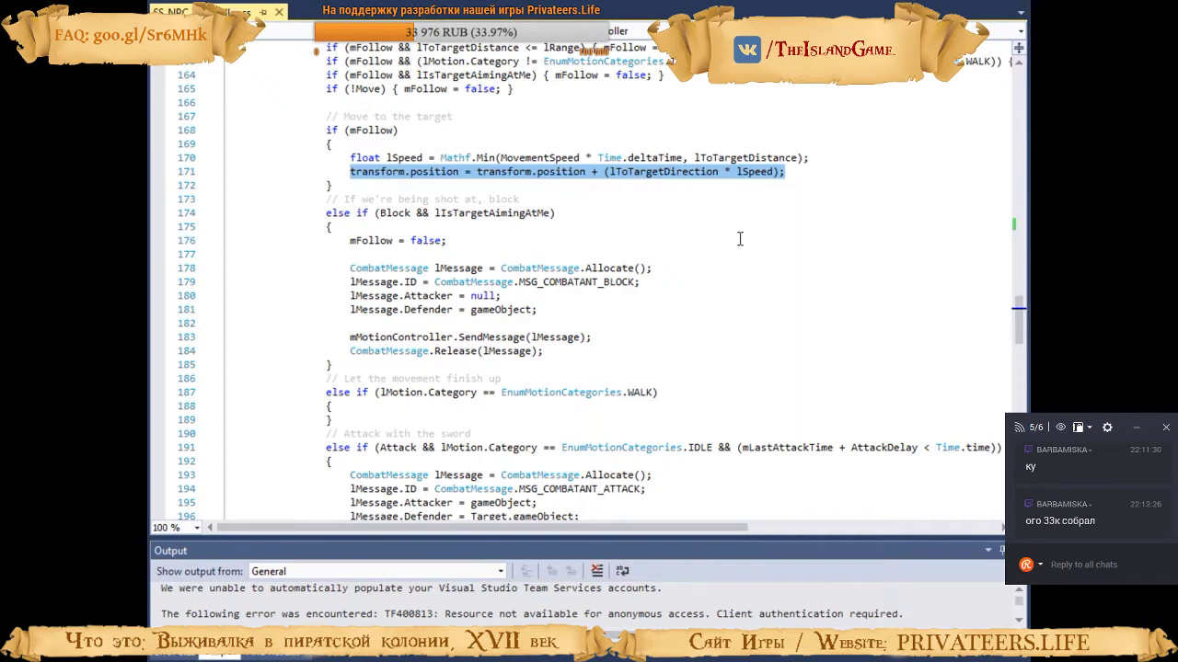
click(593, 199)
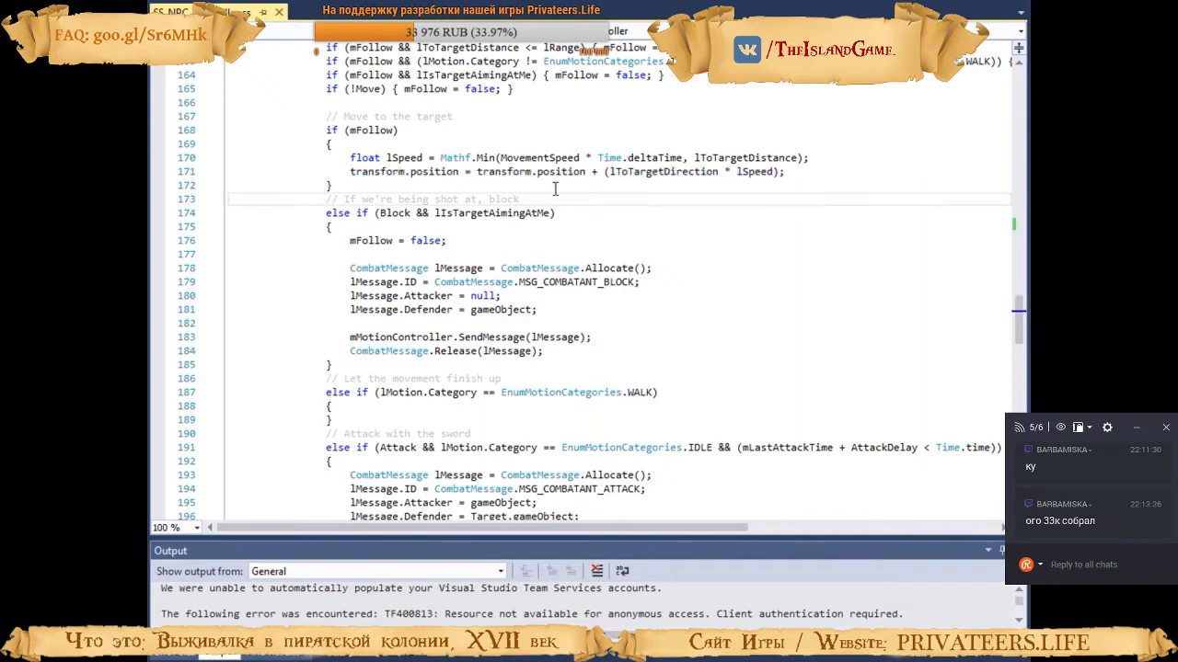
drag(352, 173, 788, 173)
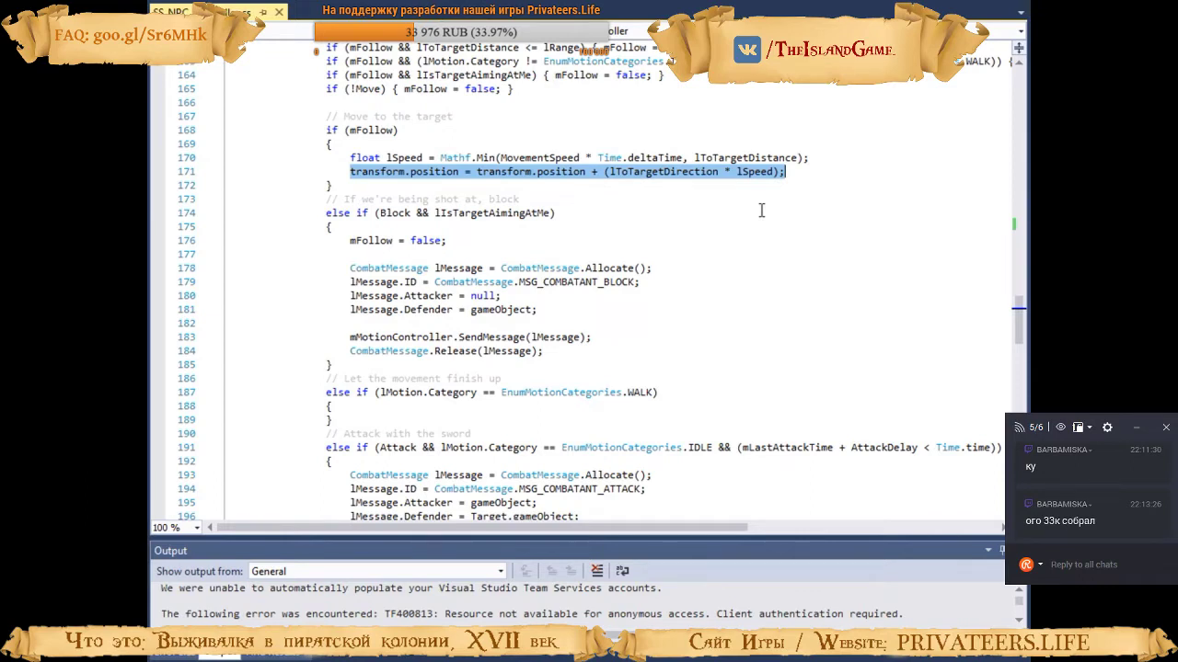
click(583, 213)
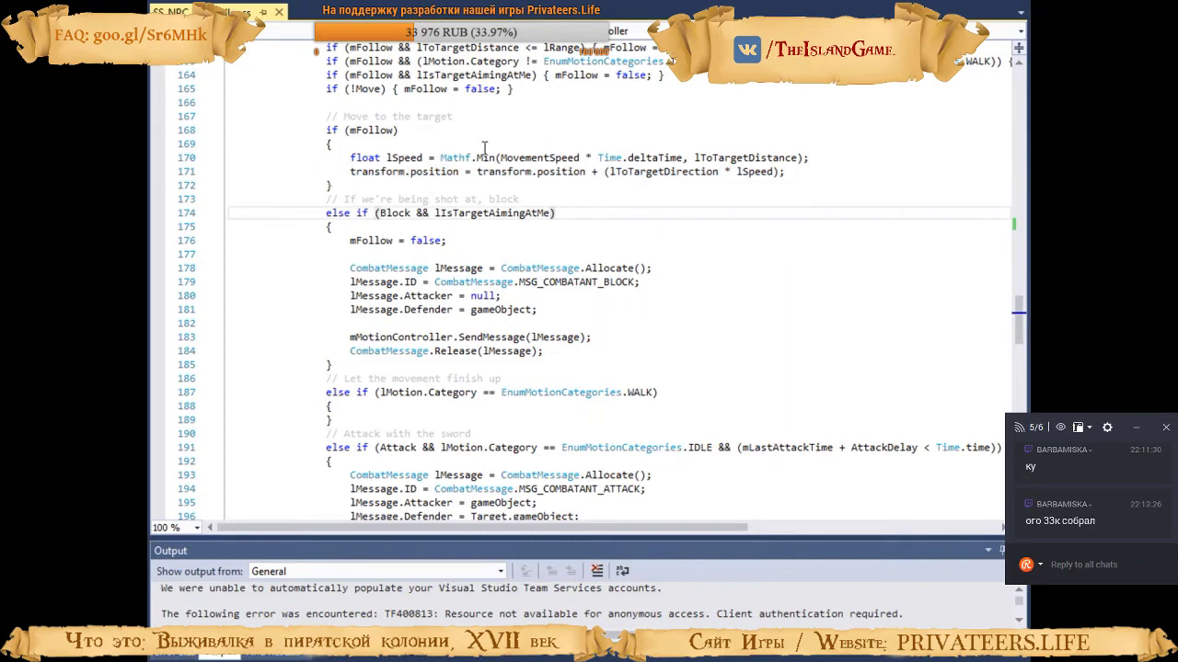
Examine the CombatMessage code for blocking shots, highlighting the message block and its MSG_COMBATANT_BLOCK ID
scroll(658, 227, down, 2)
scroll(659, 227, down, 1)
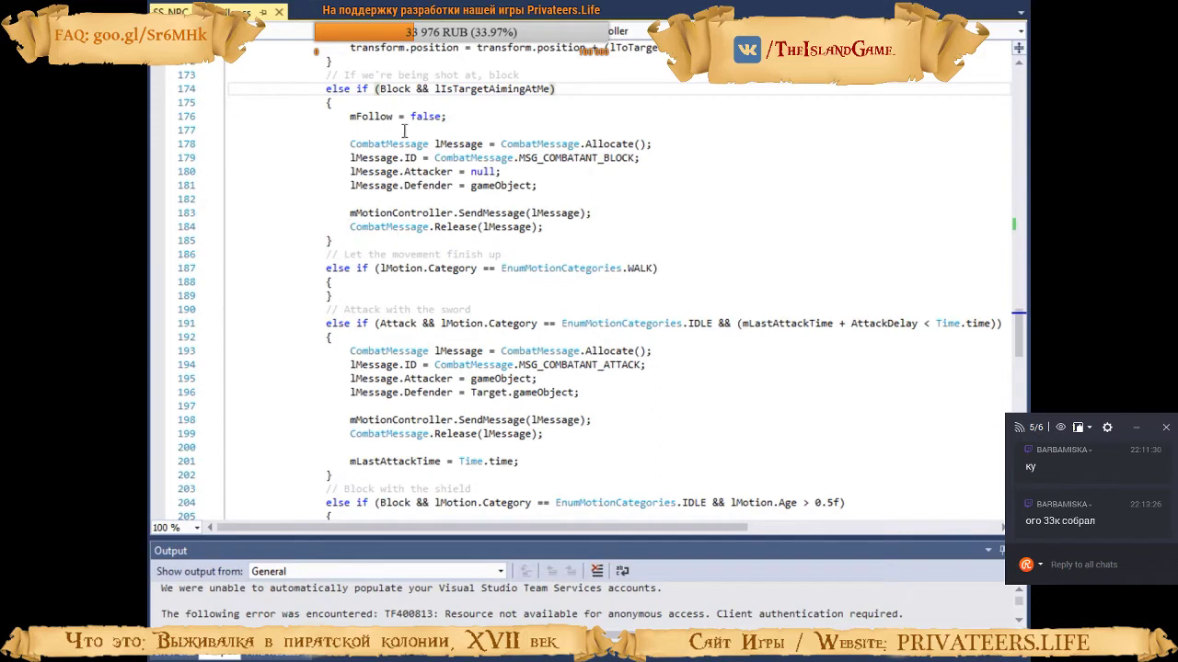
drag(349, 144, 553, 228)
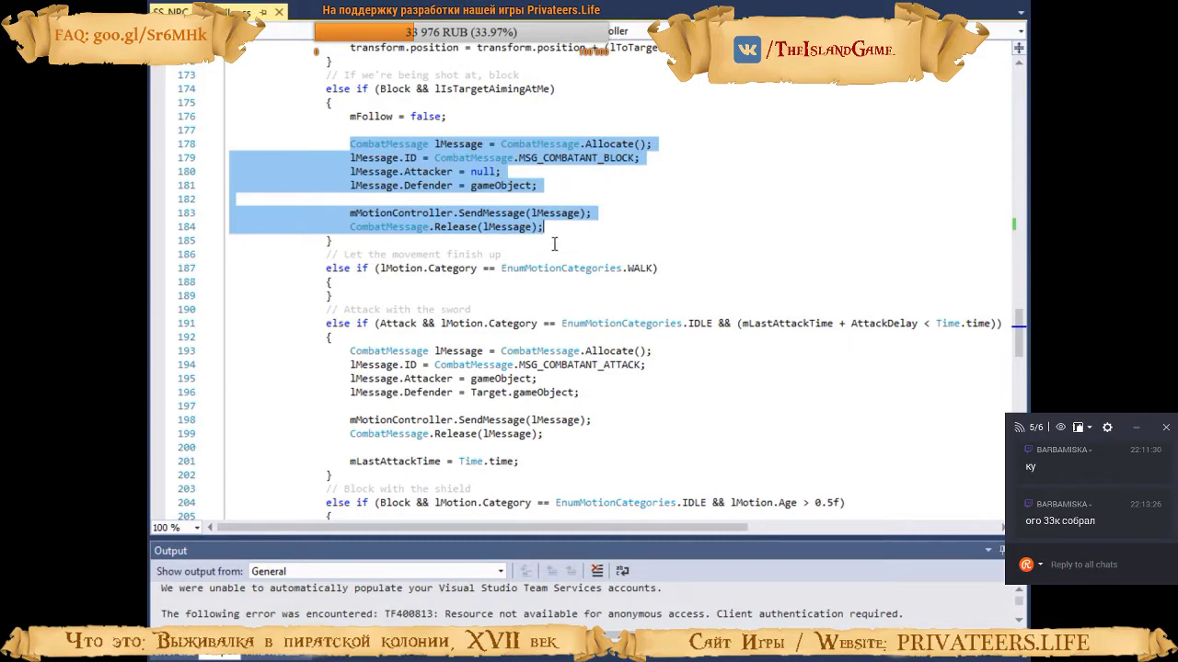
mouse_move(492, 221)
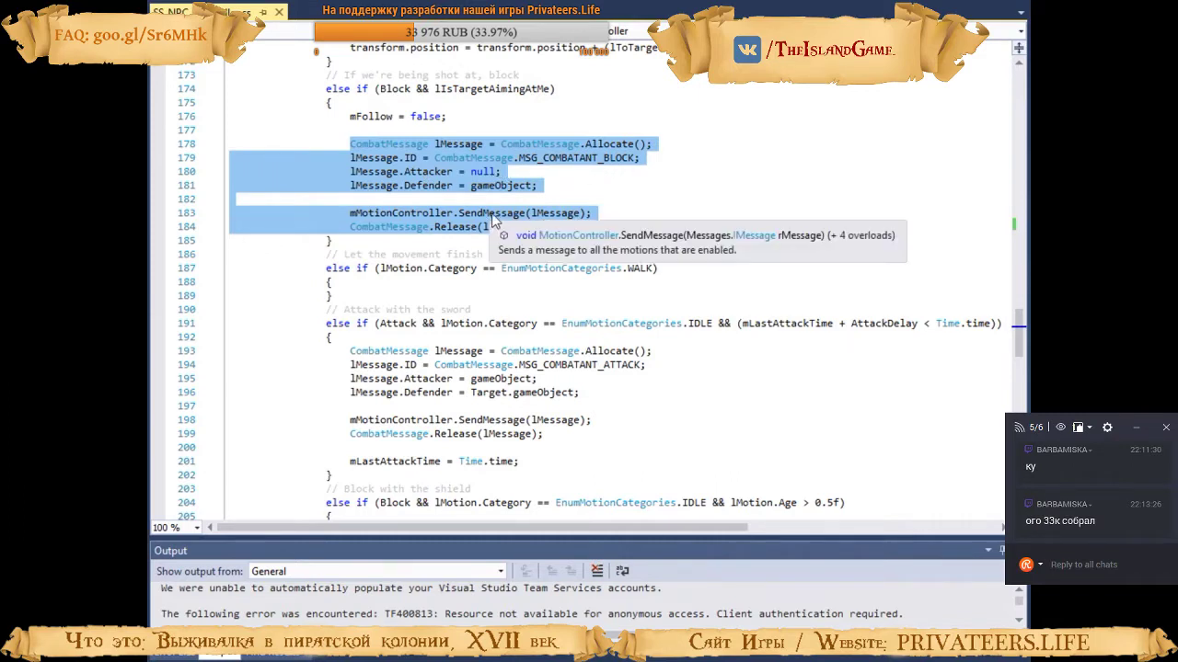
click(596, 188)
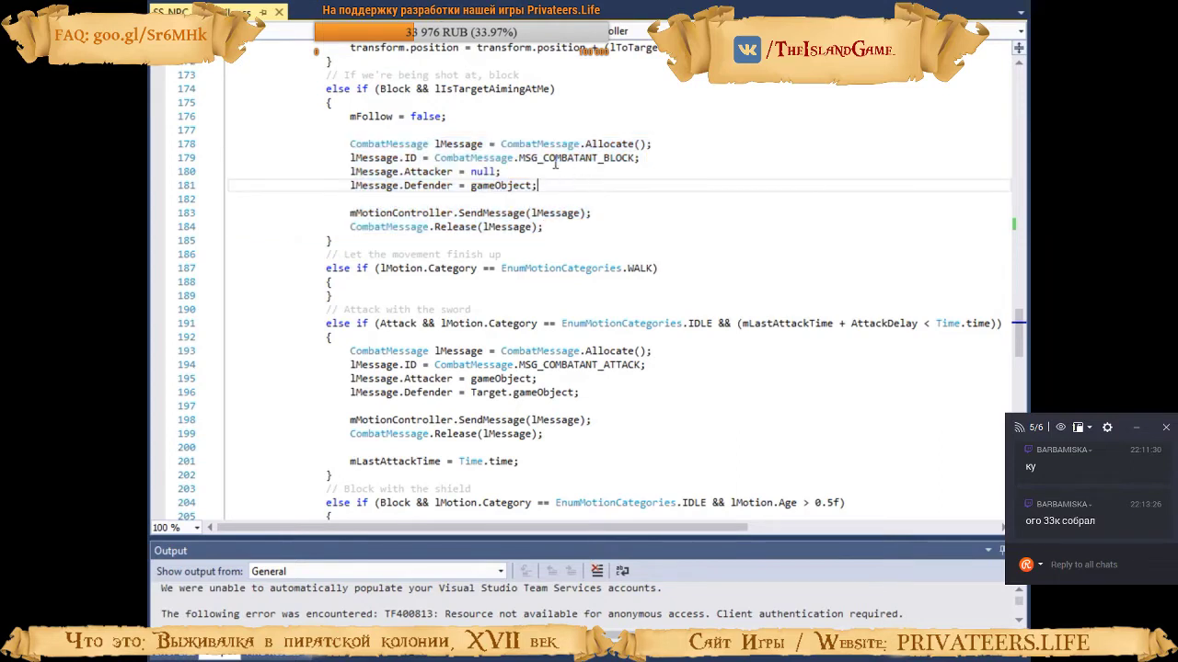
double_click(555, 158)
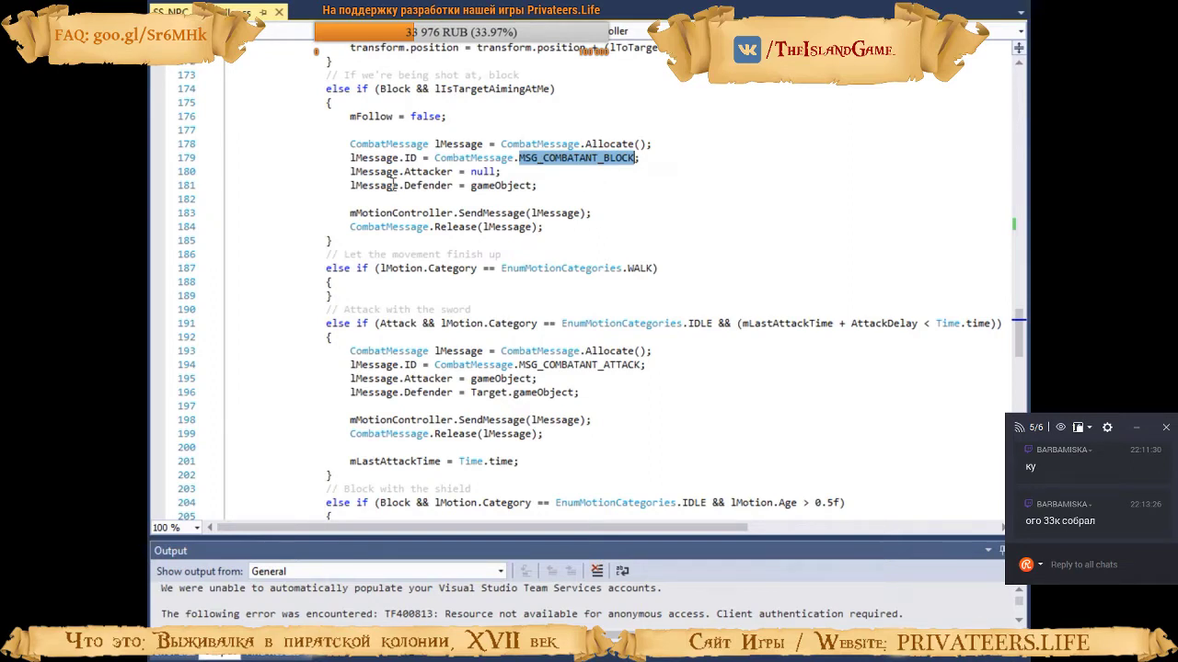
click(629, 215)
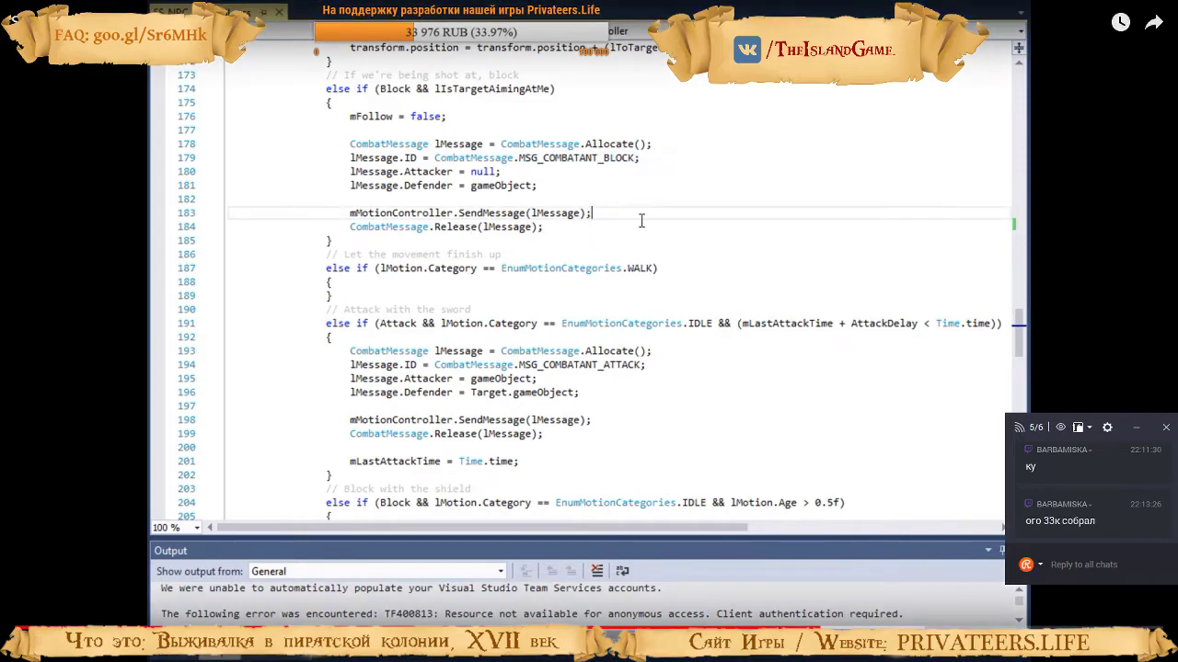
key(alt+Tab)
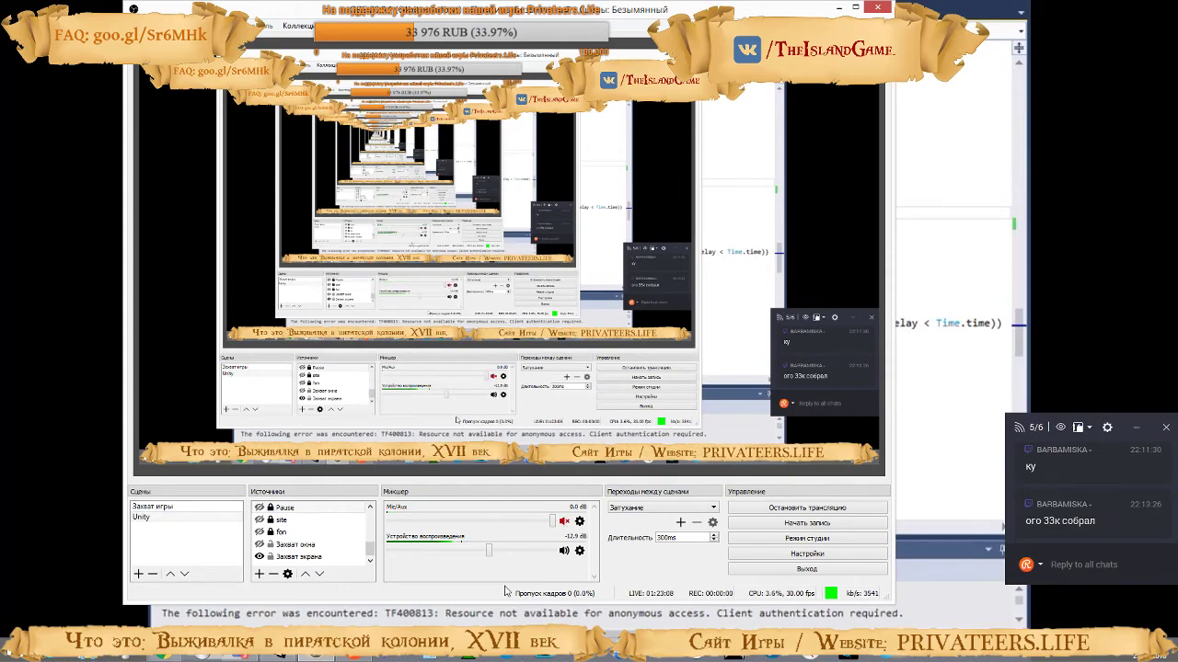
key(alt+Tab)
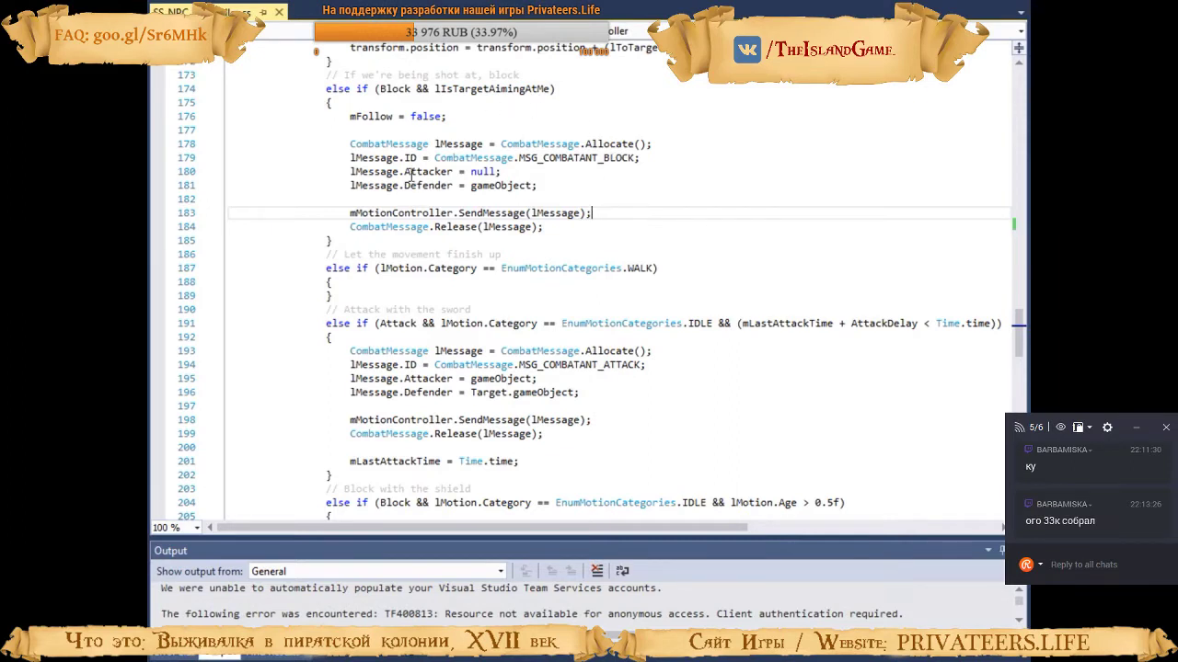
Examine how the shot-blocking message is sent and released, highlighting MSG_COMBATANT_BLOCK and the SendMessage call on mMotionController
click(554, 227)
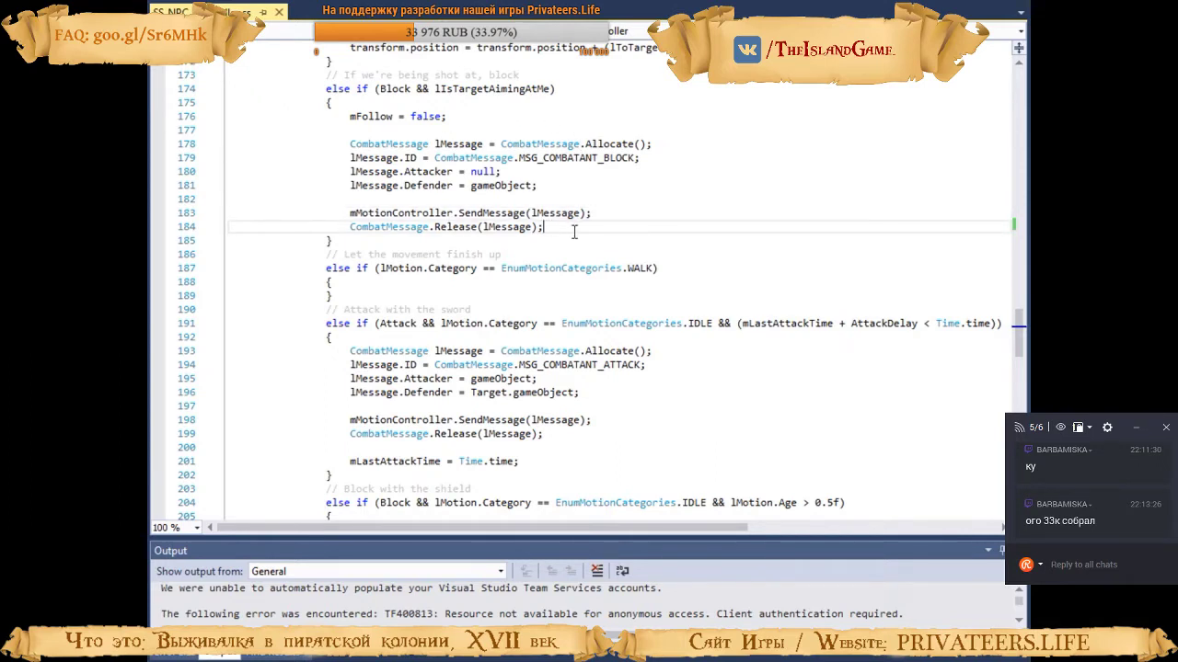
double_click(603, 158)
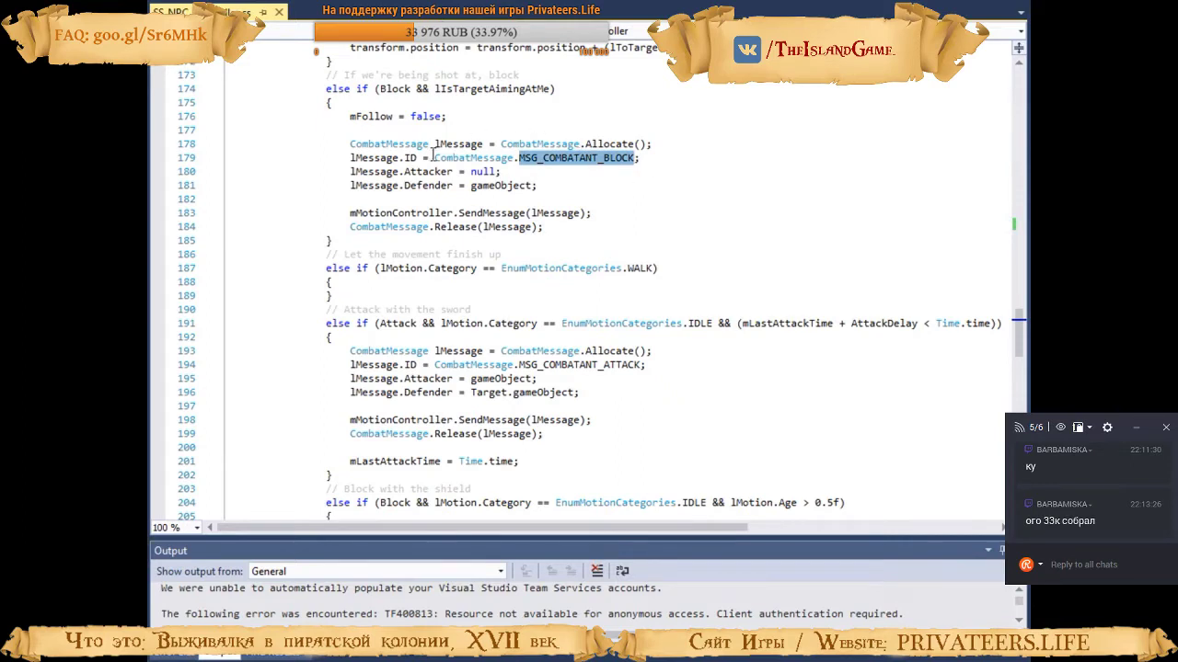
click(545, 227)
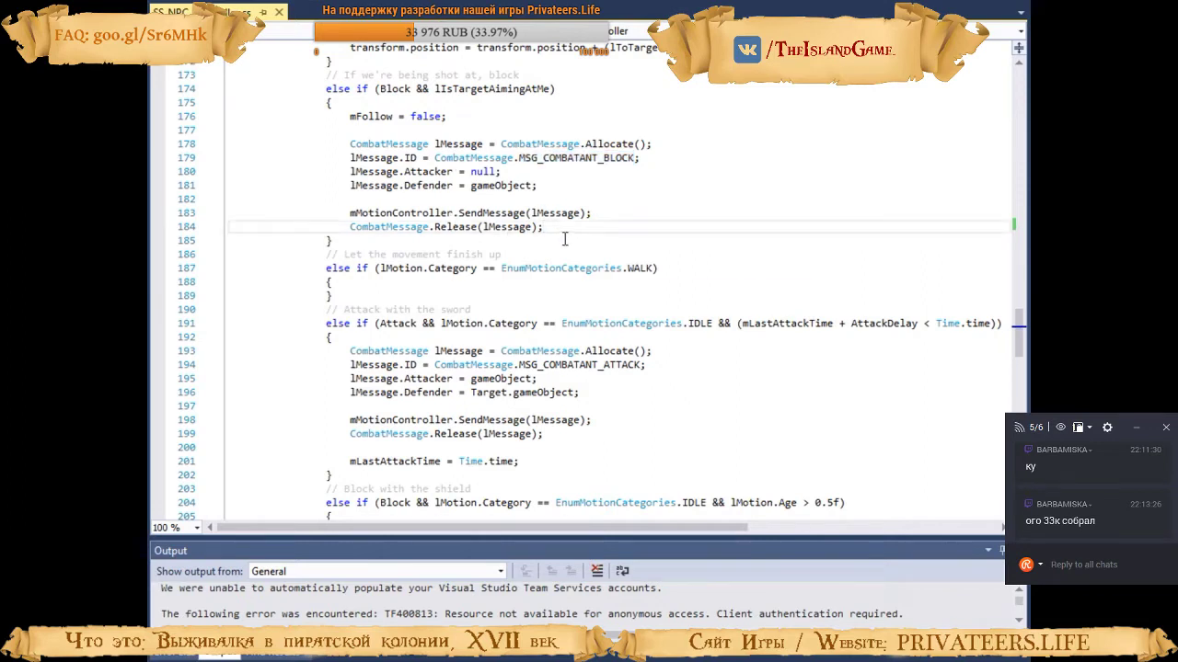
double_click(469, 213)
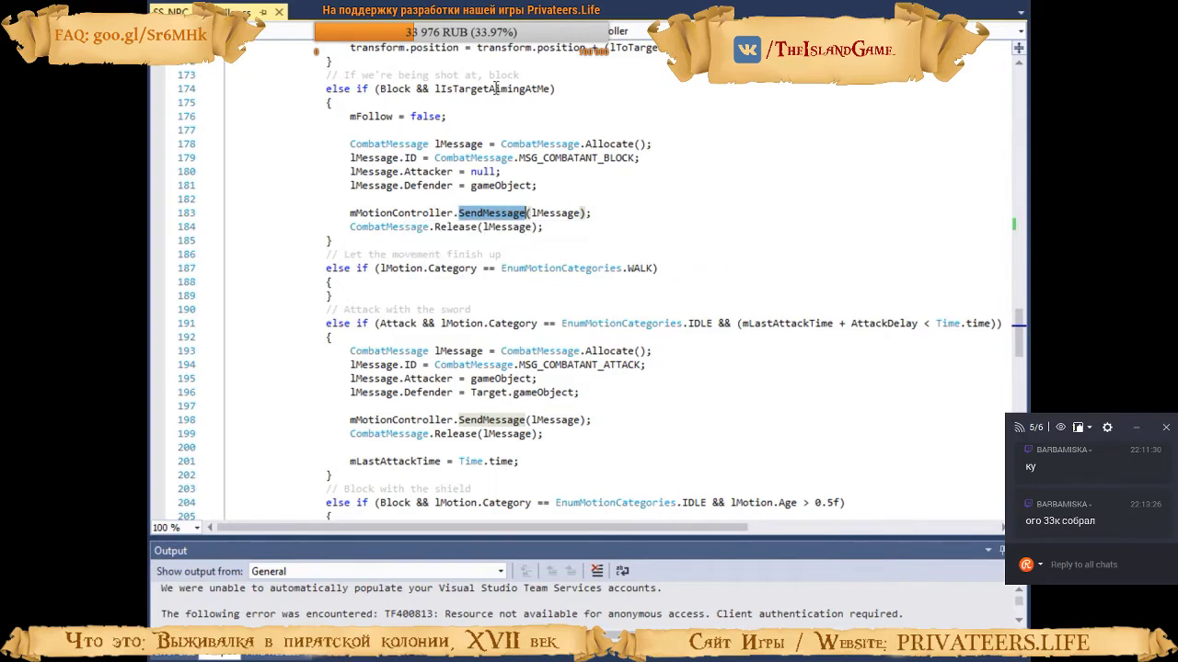
Examine the "Attack with the sword" branch, highlighting its MSG_COMBATANT_ATTACK ID and the SendMessage call
scroll(733, 402, down, 2)
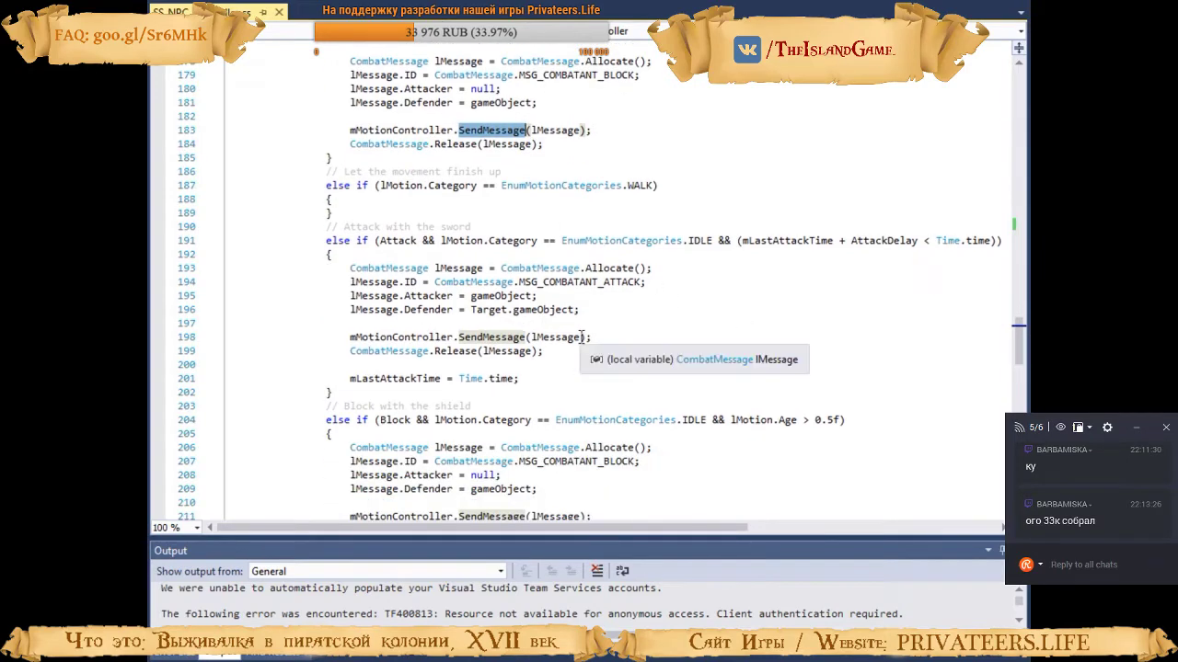
click(636, 308)
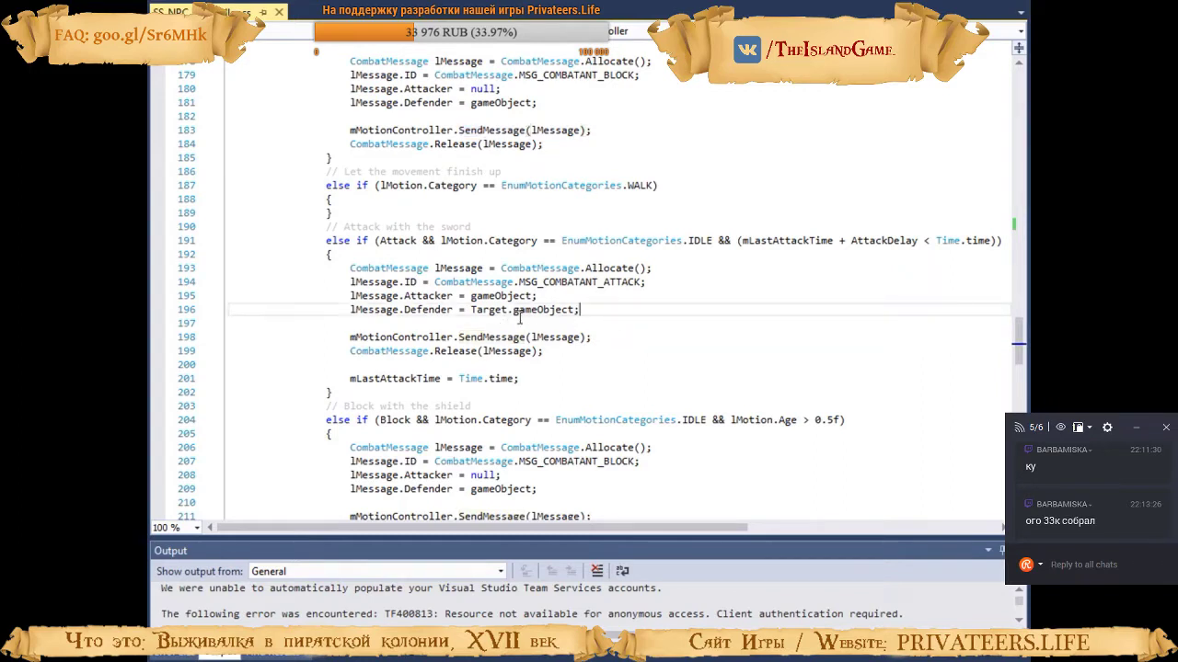
click(600, 337)
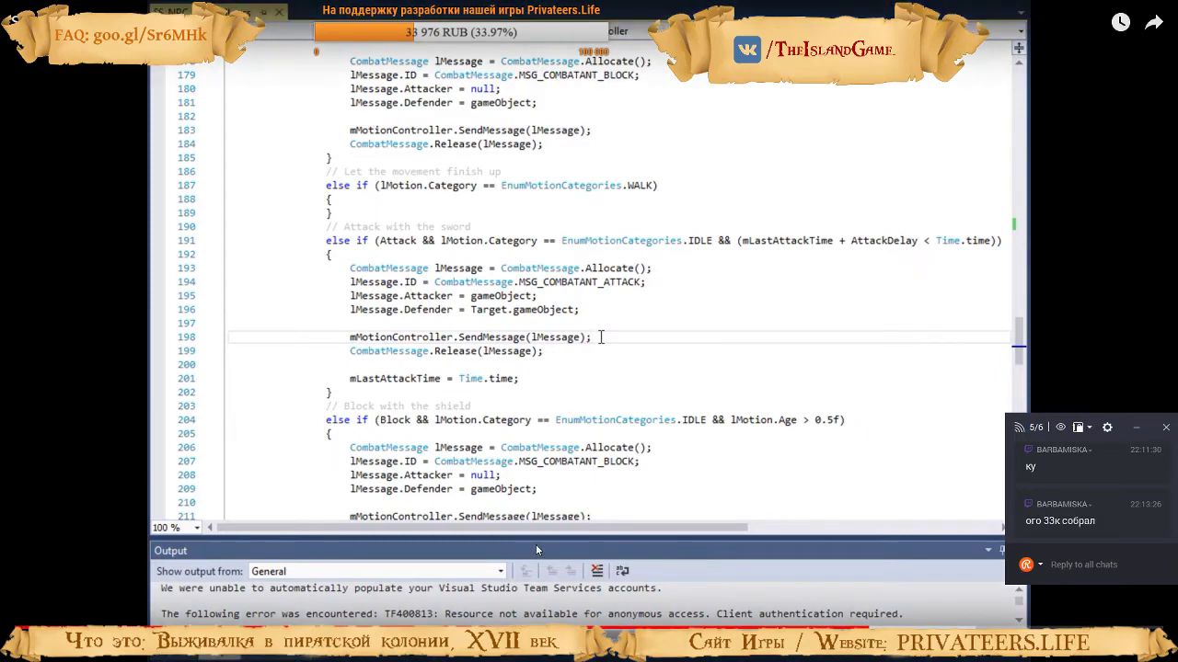
key(alt+Tab)
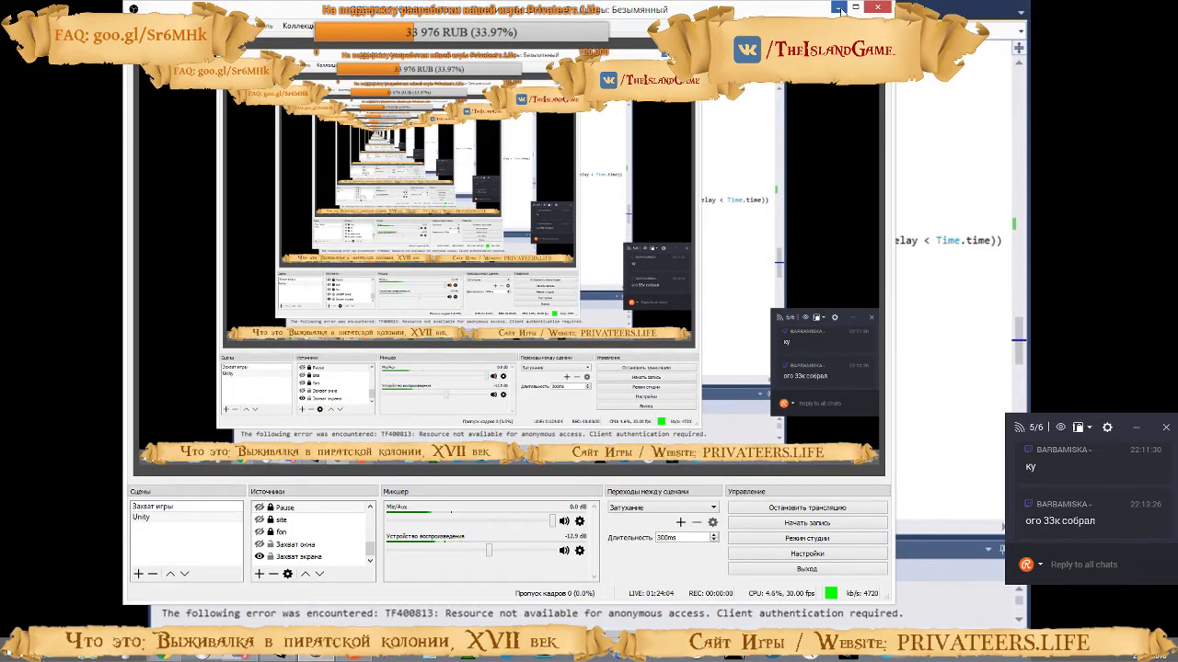
key(alt+Tab)
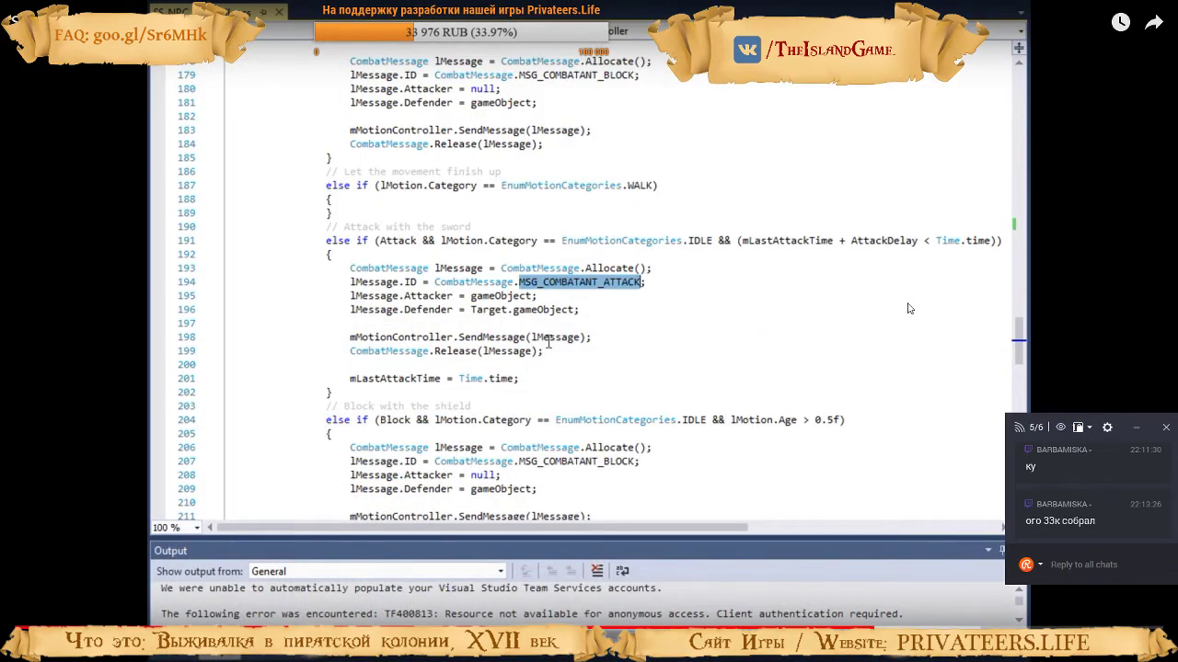
double_click(488, 337)
Examine the "Free the block" branch, highlighting MSG_COMBATANT_CANCEL, and skim the whole Update method through to its death and target-clearing checks
scroll(552, 359, down, 8)
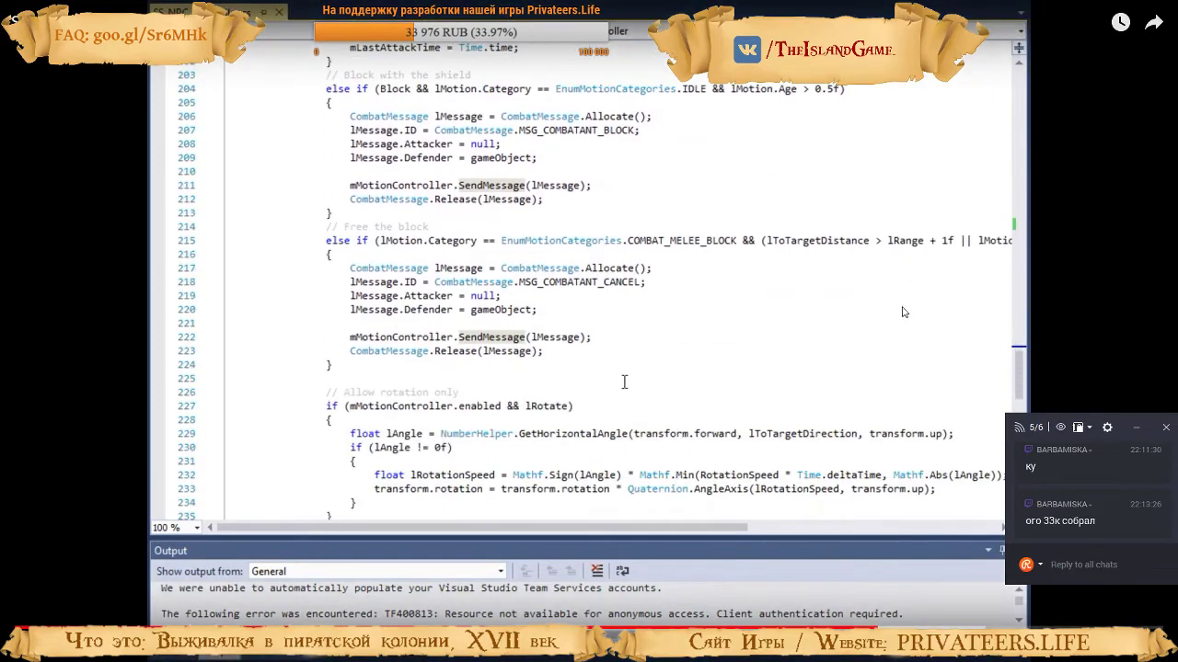
double_click(580, 282)
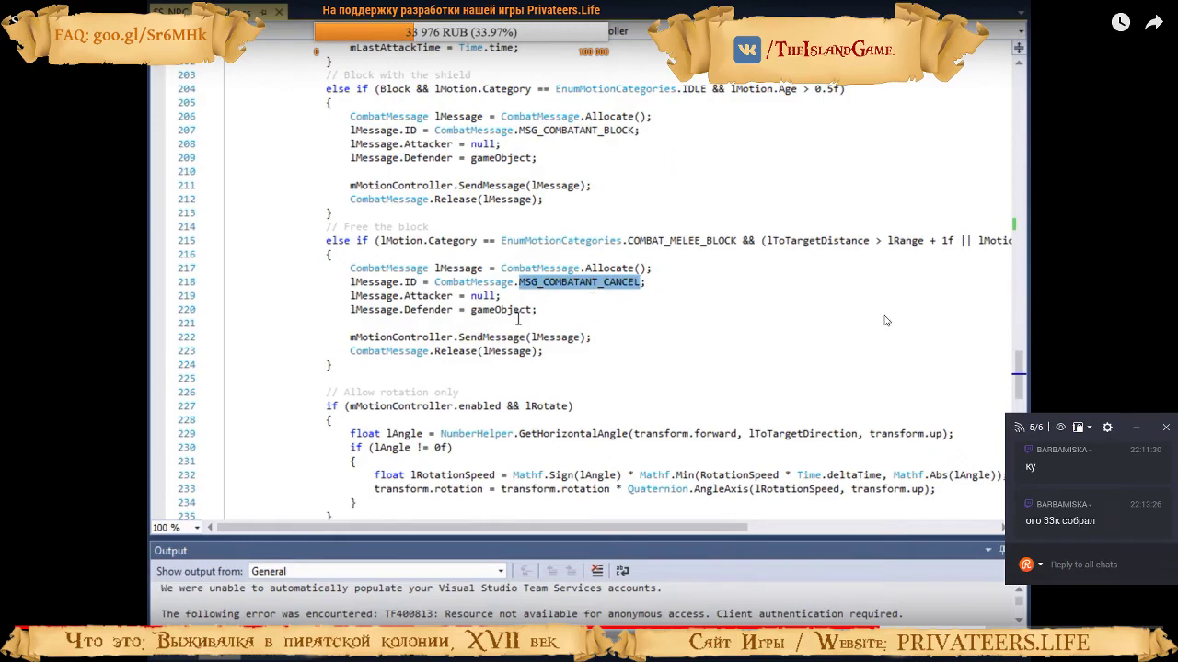
scroll(478, 298, up, 9)
scroll(426, 291, up, 18)
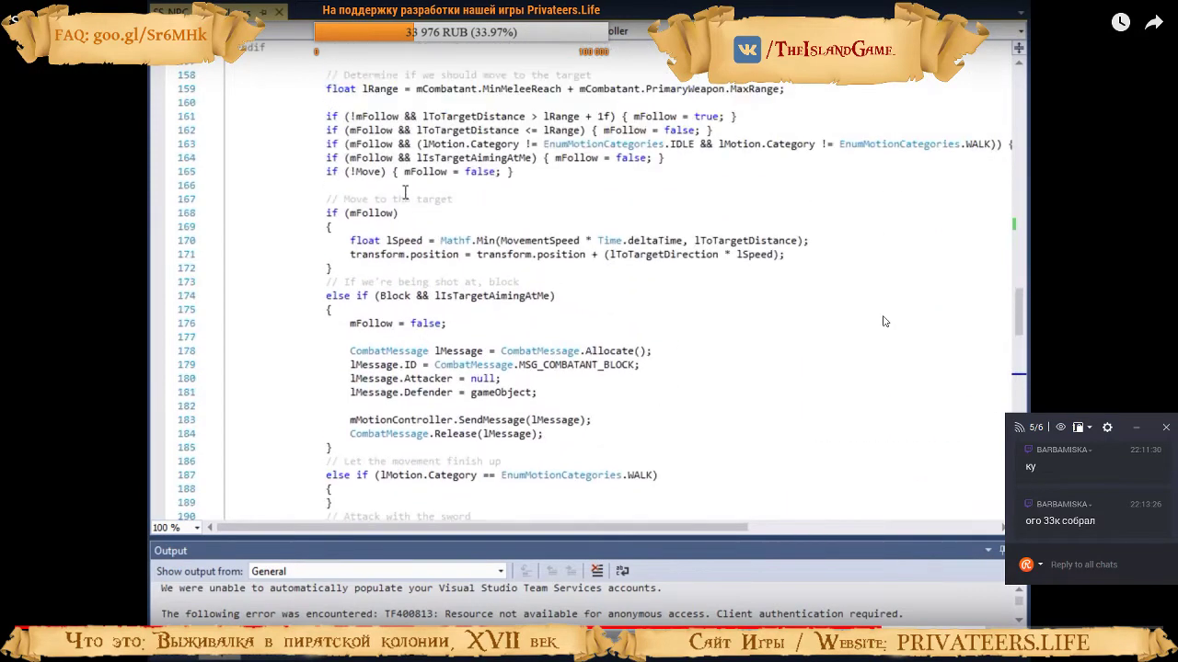
scroll(360, 171, up, 3)
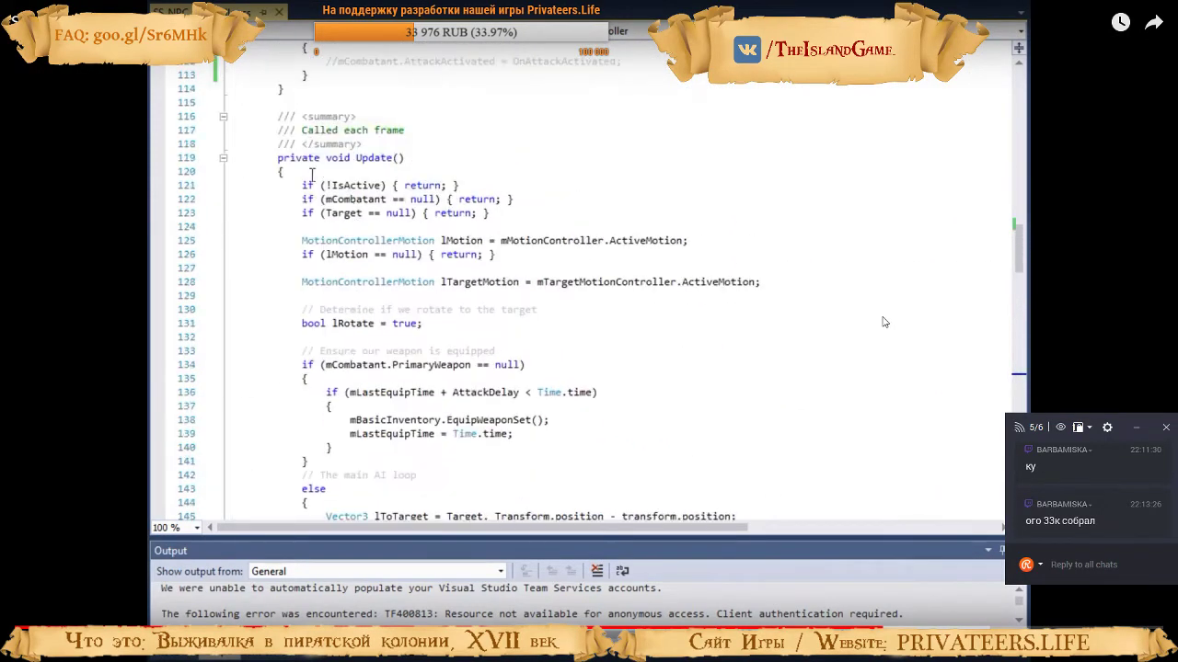
scroll(322, 212, down, 12)
scroll(326, 247, down, 20)
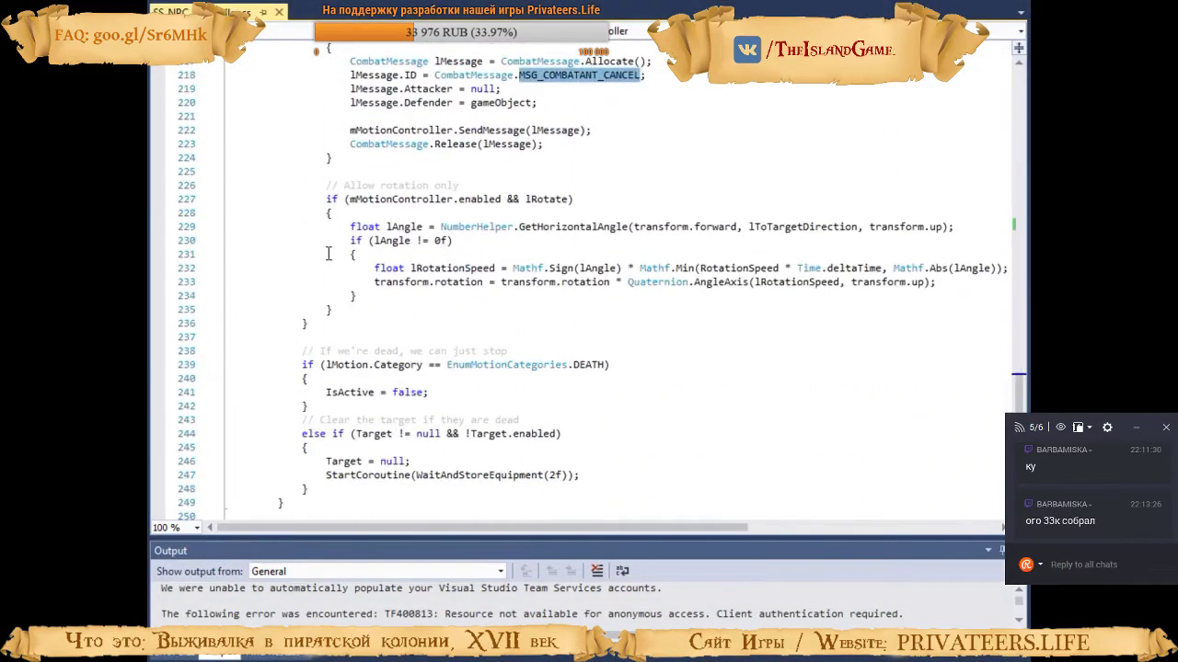
scroll(329, 254, down, 2)
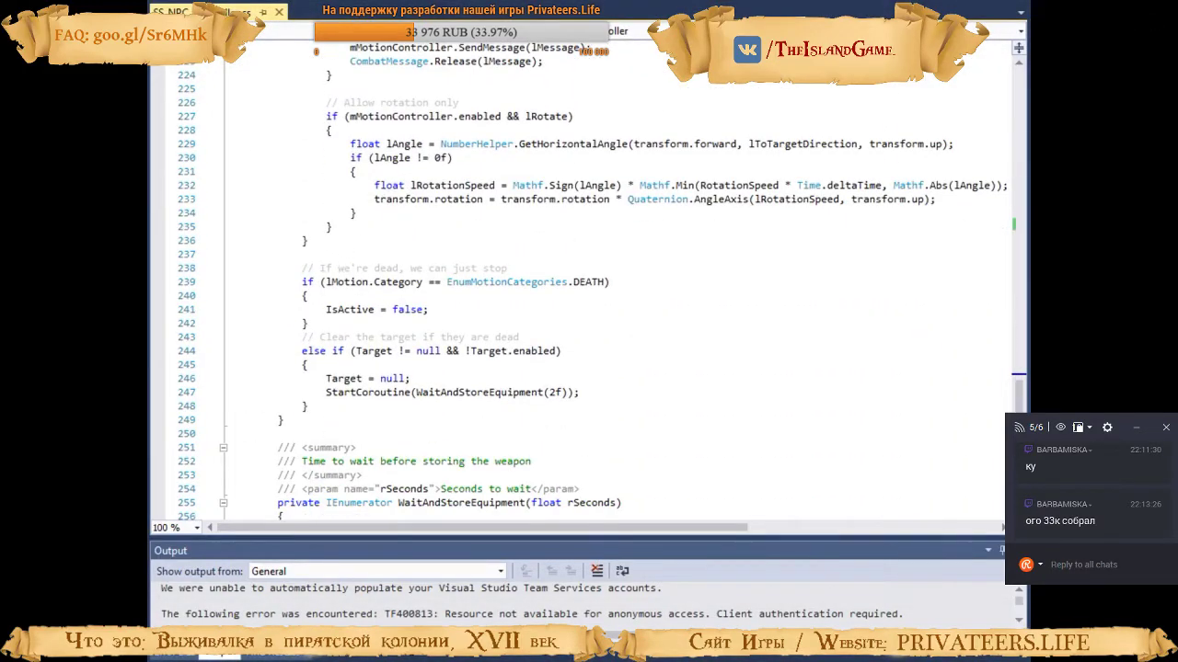
Switch to Unity and play-test the combat scene to watch the Goblin chase and attack the player, ending play mode
key(alt+Tab)
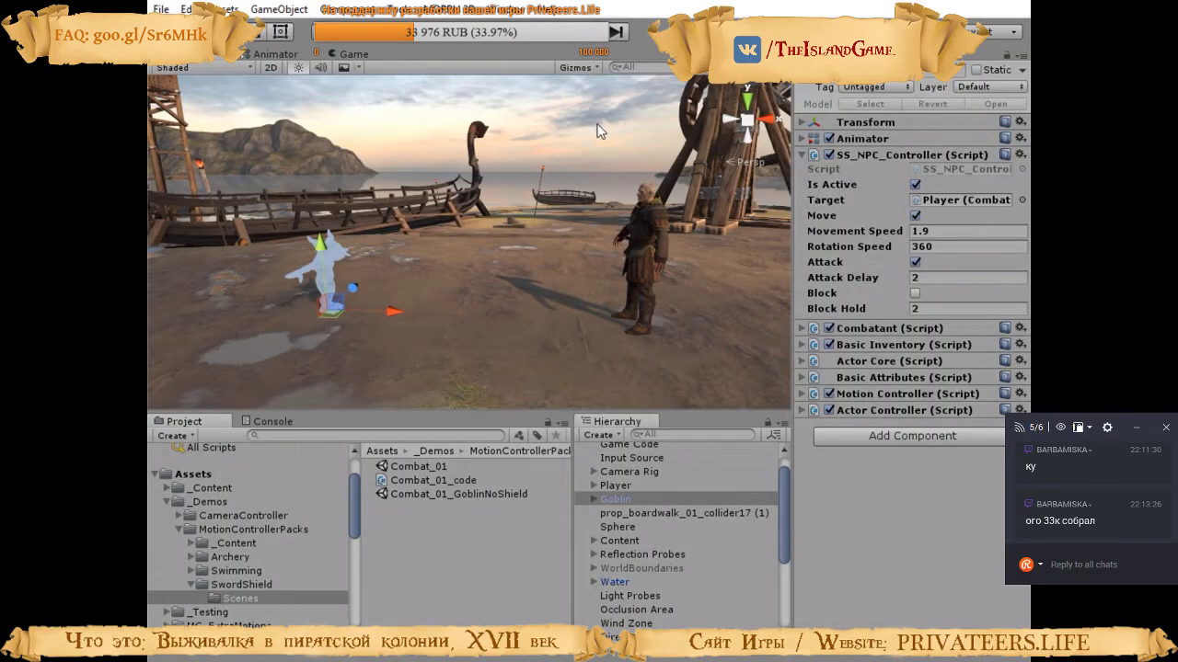
key(ctrl+p)
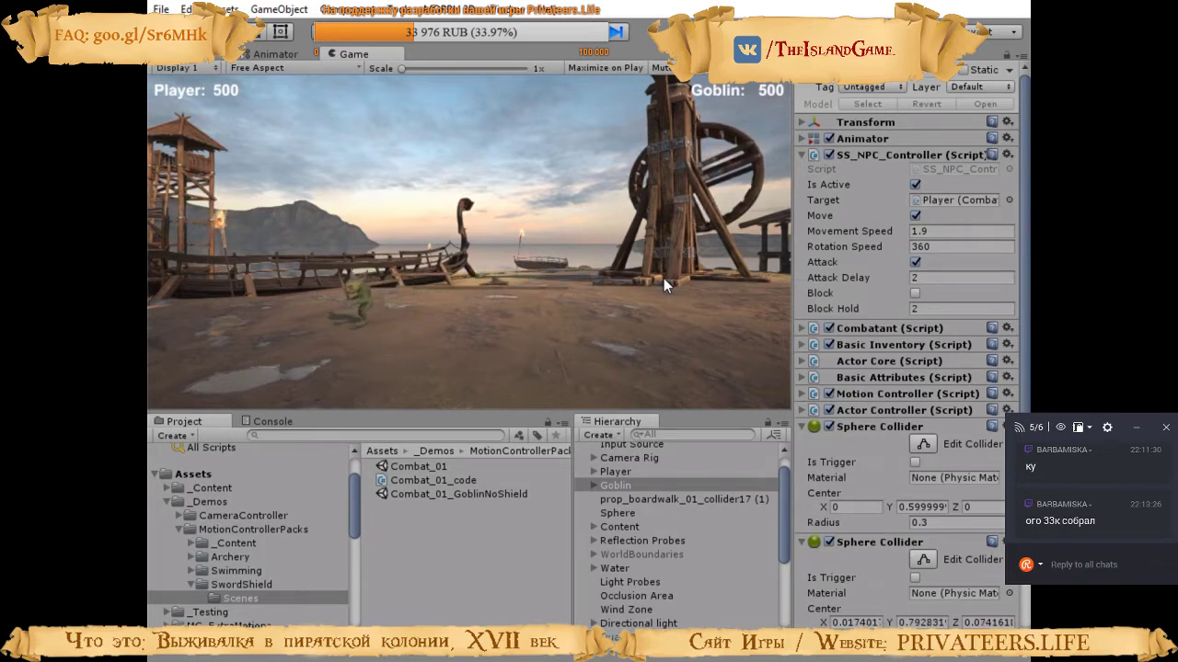
key(w)
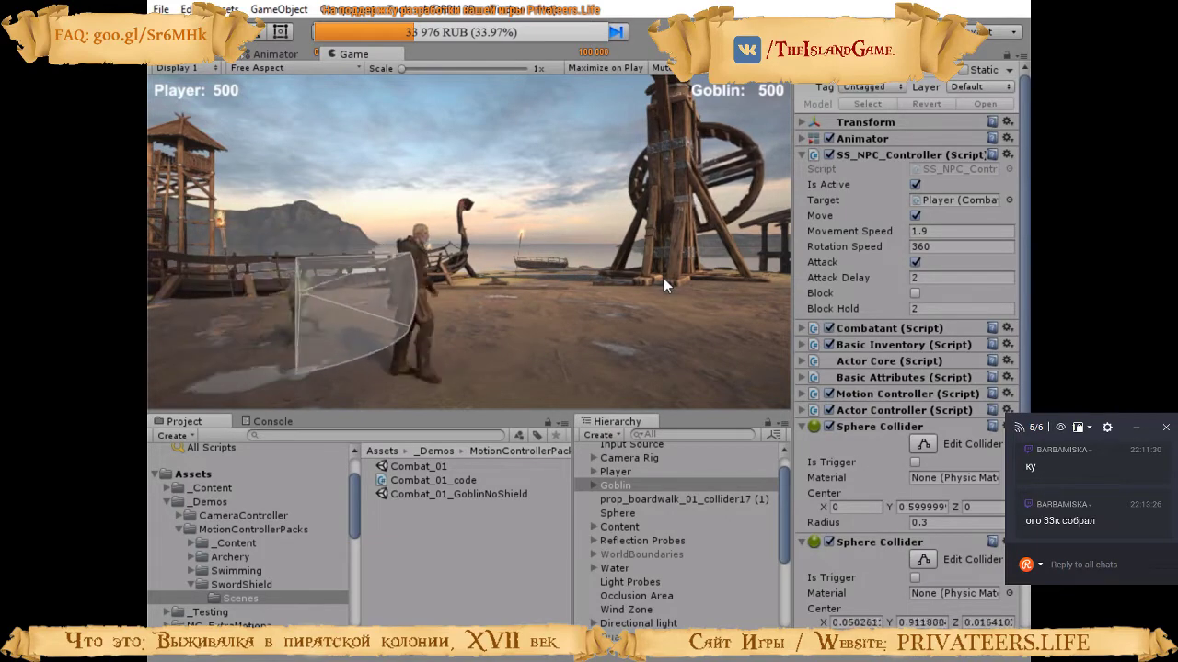
key(a)
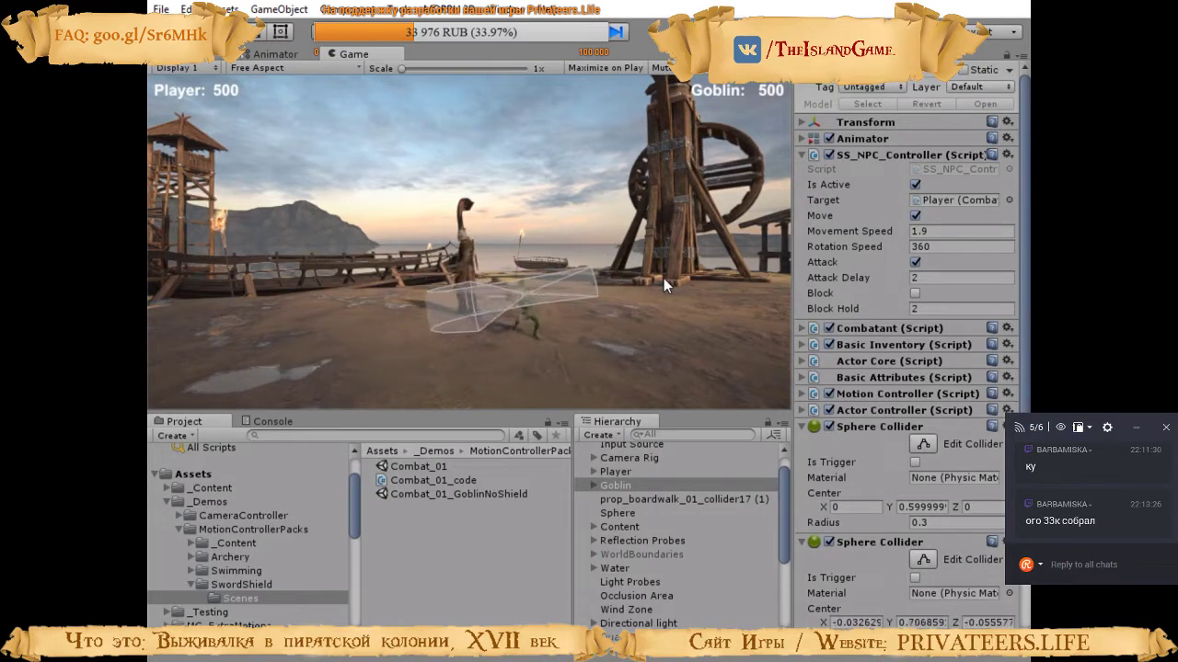
click(552, 35)
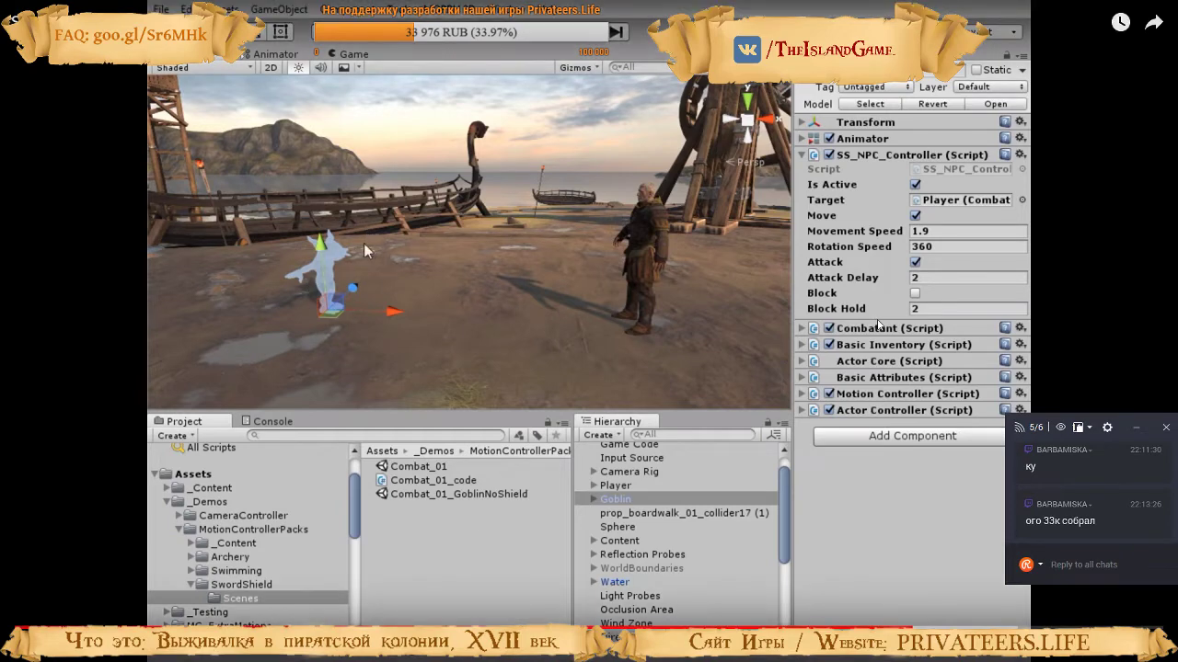
Expand the Goblin's Motion Controller component, widen the Inspector and show the details of the PSS - Basic Attacks motion
click(802, 394)
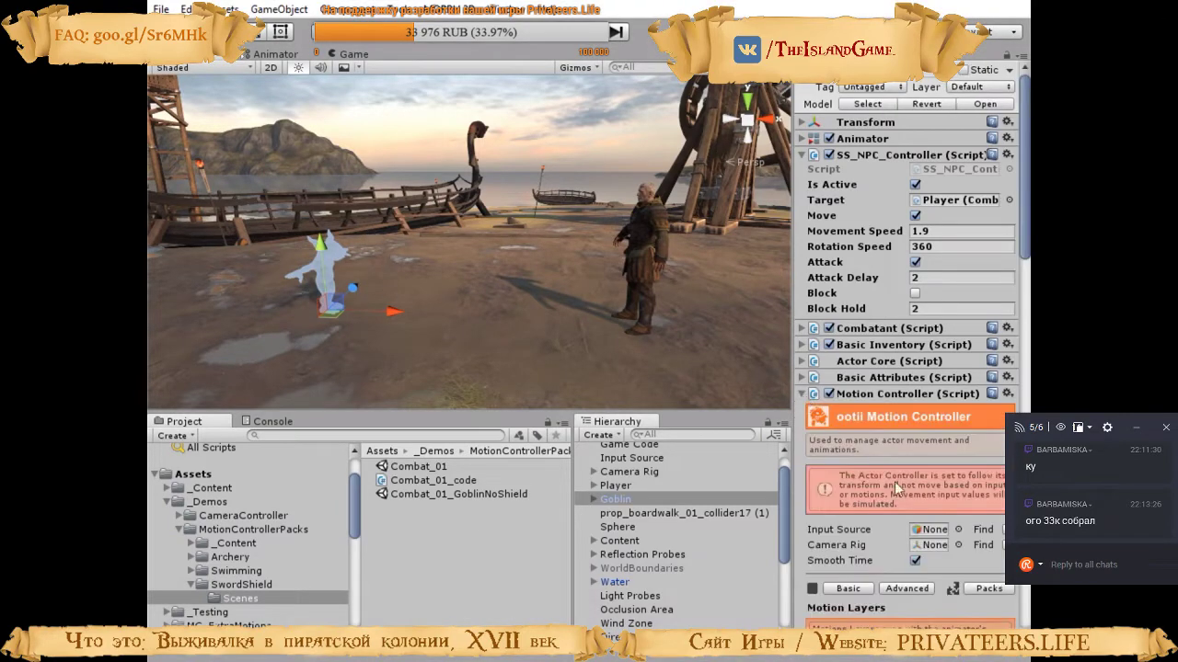
scroll(902, 497, down, 10)
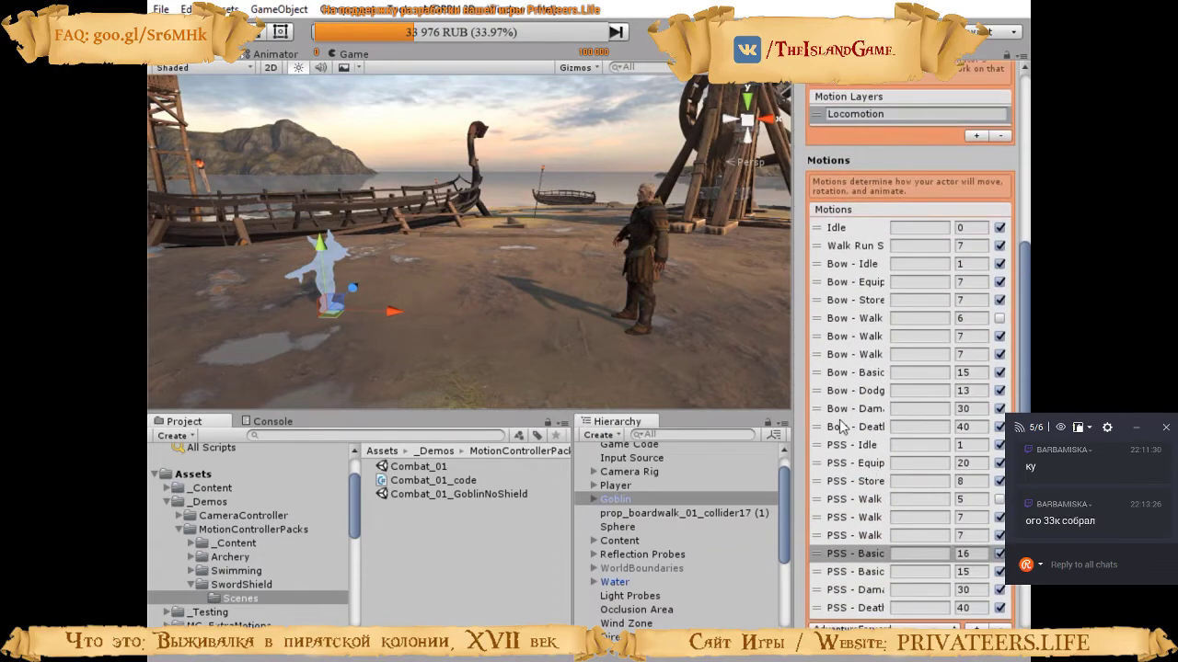
drag(797, 376, 696, 372)
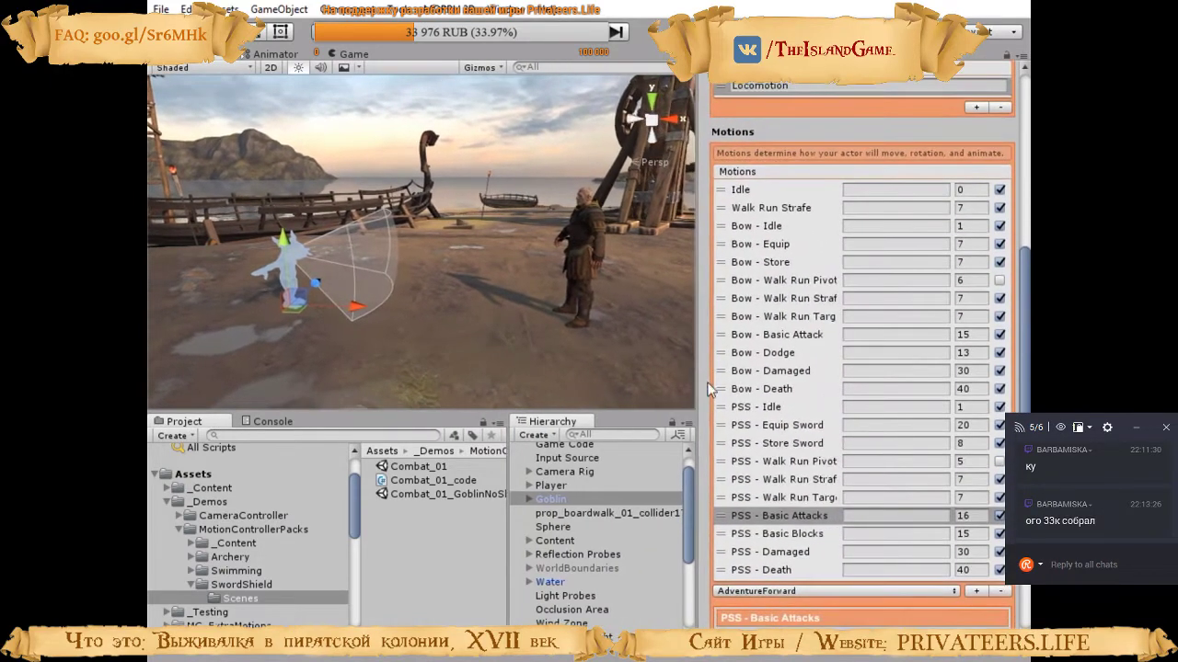
click(728, 523)
scroll(837, 528, down, 3)
scroll(836, 526, down, 9)
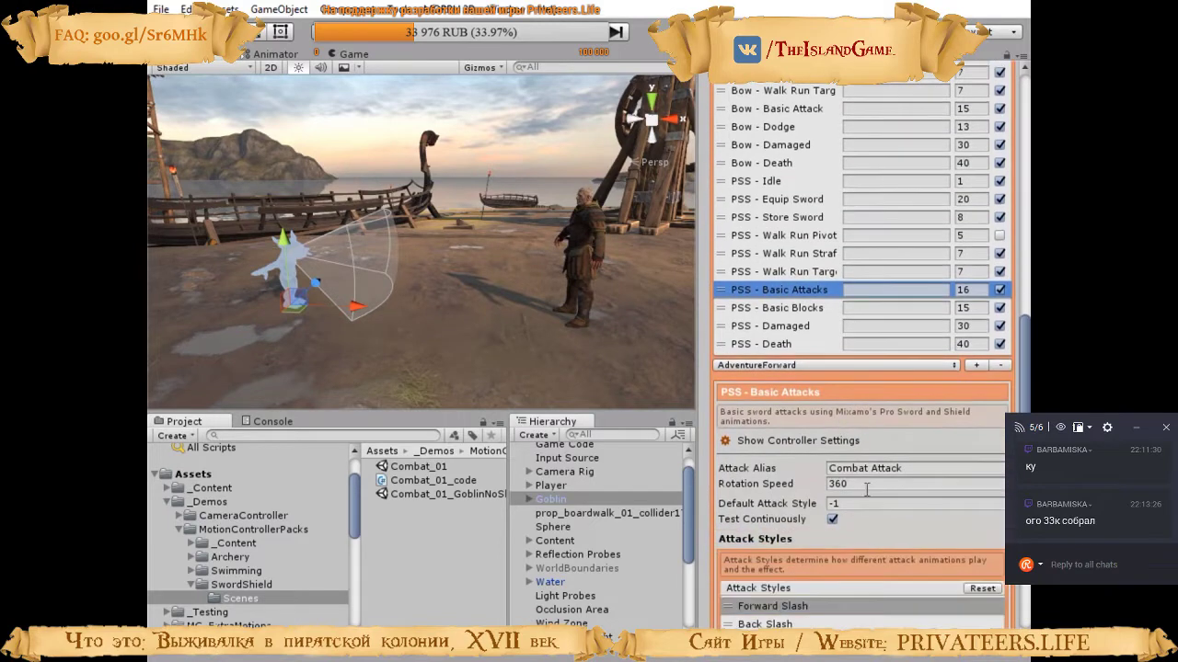
Go through the attack styles from Back Slash to Jump Spin Slash, viewing each one's settings and attack area in the scene
click(729, 380)
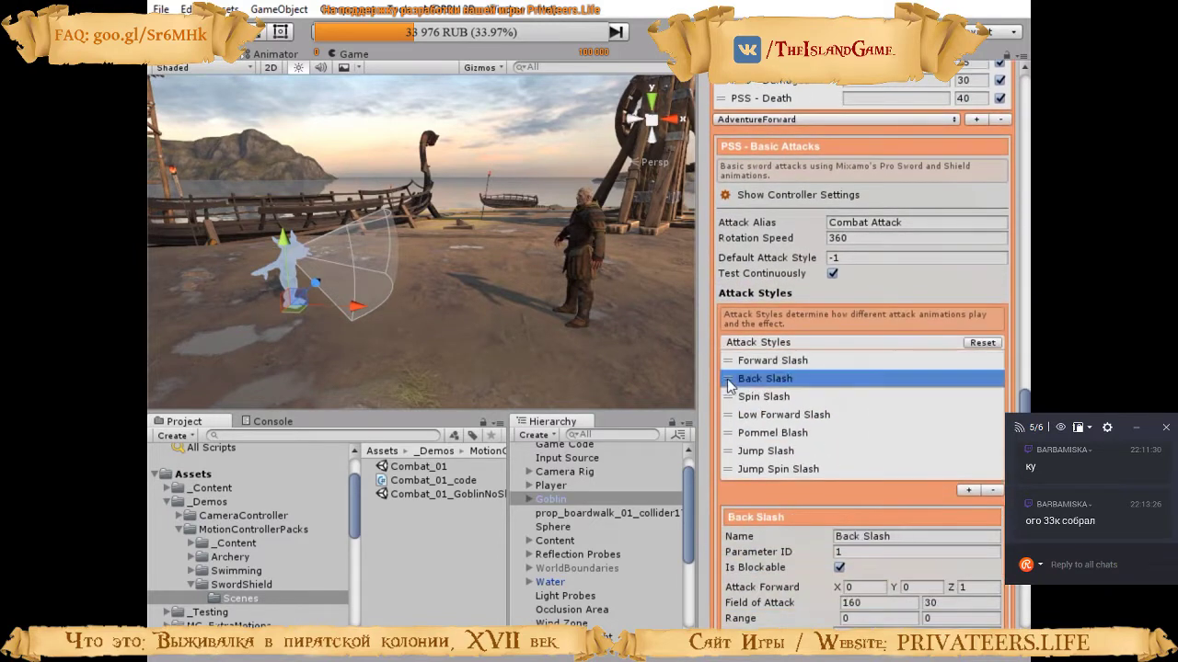
click(730, 398)
click(730, 415)
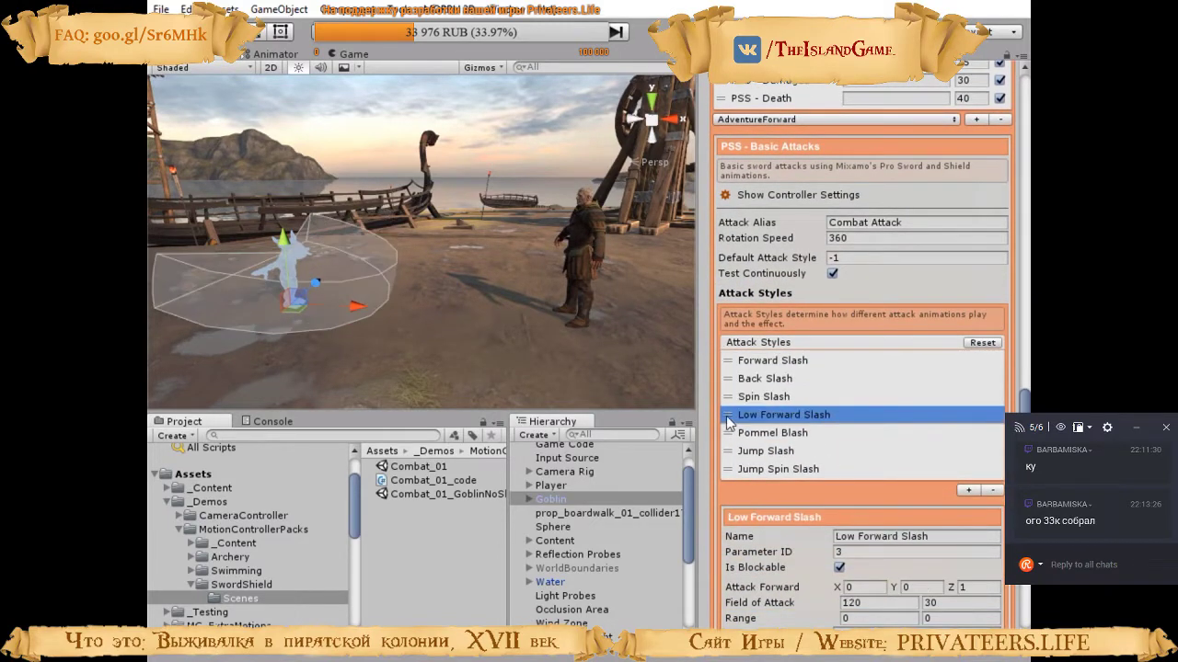
click(730, 433)
click(729, 451)
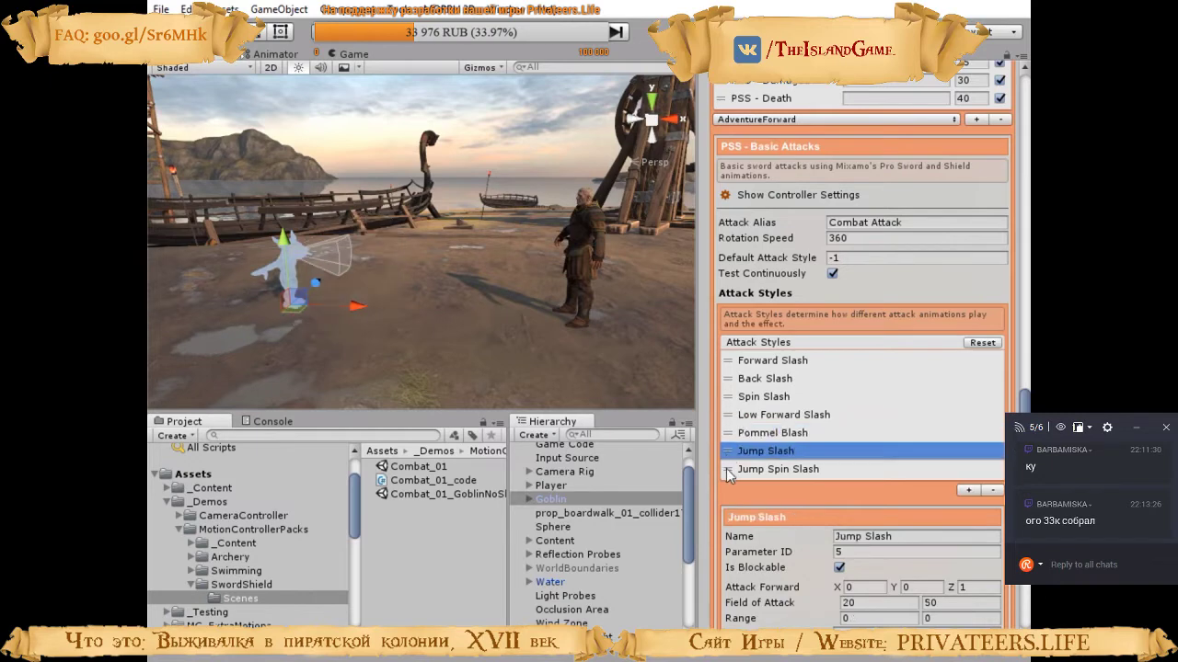
click(729, 470)
scroll(893, 463, down, 4)
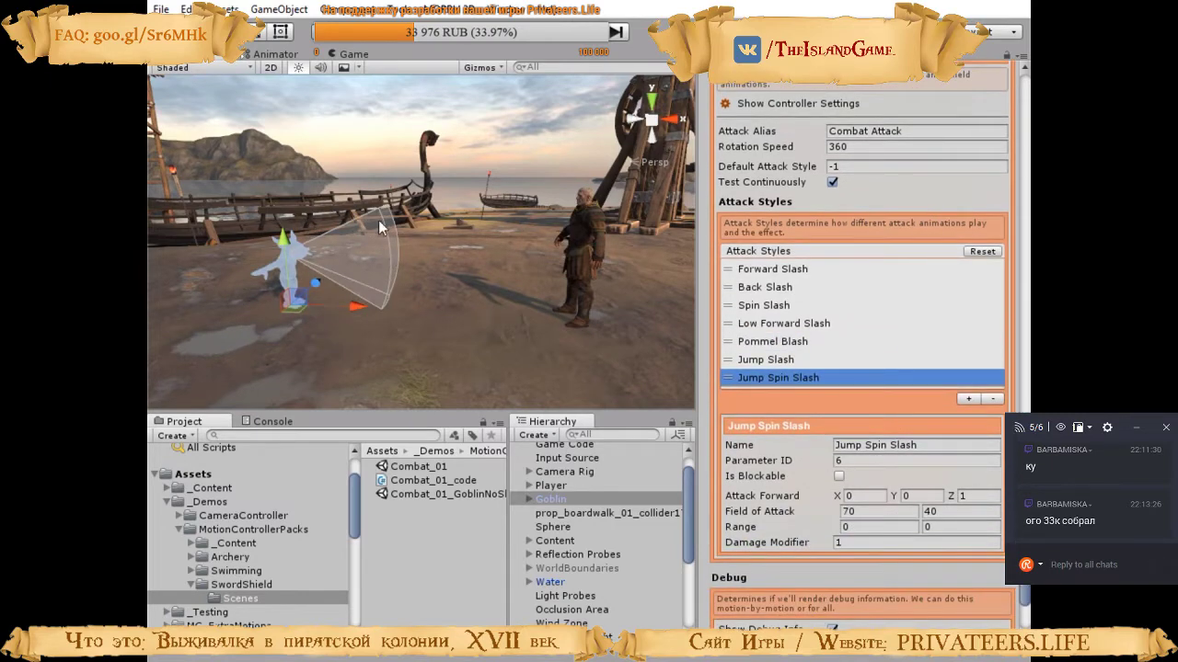
Review the attack areas and parameters of Jump Slash, Pommel Blash, Low Forward Slash, Forward Slash and Back Slash
click(730, 360)
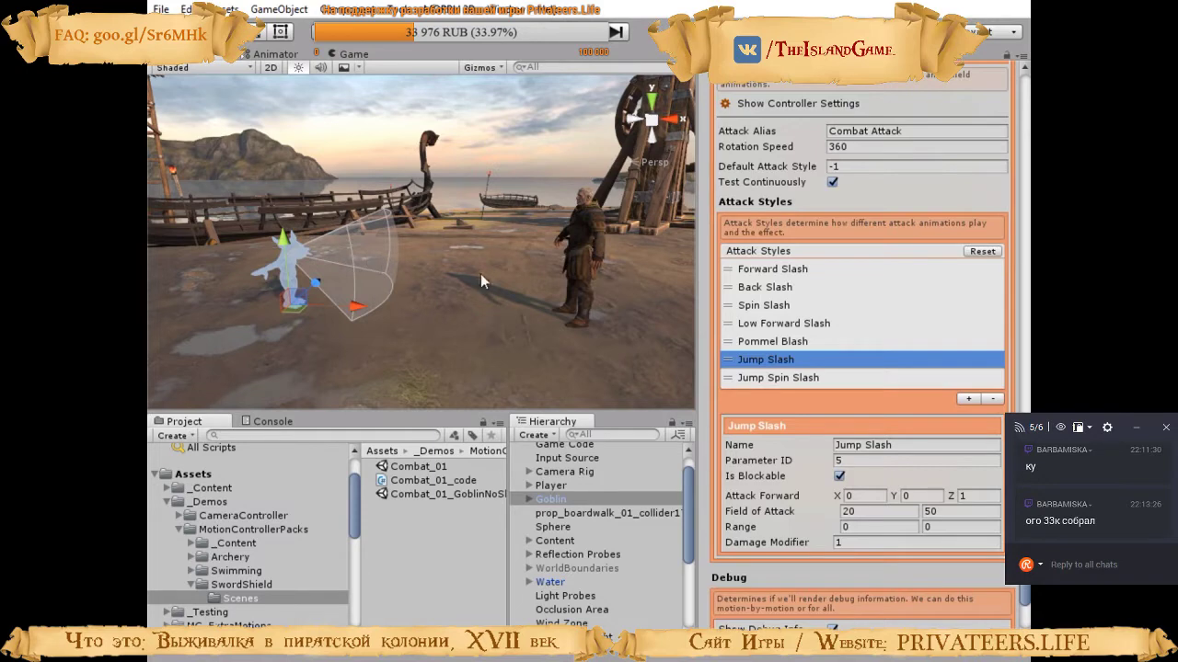
click(730, 343)
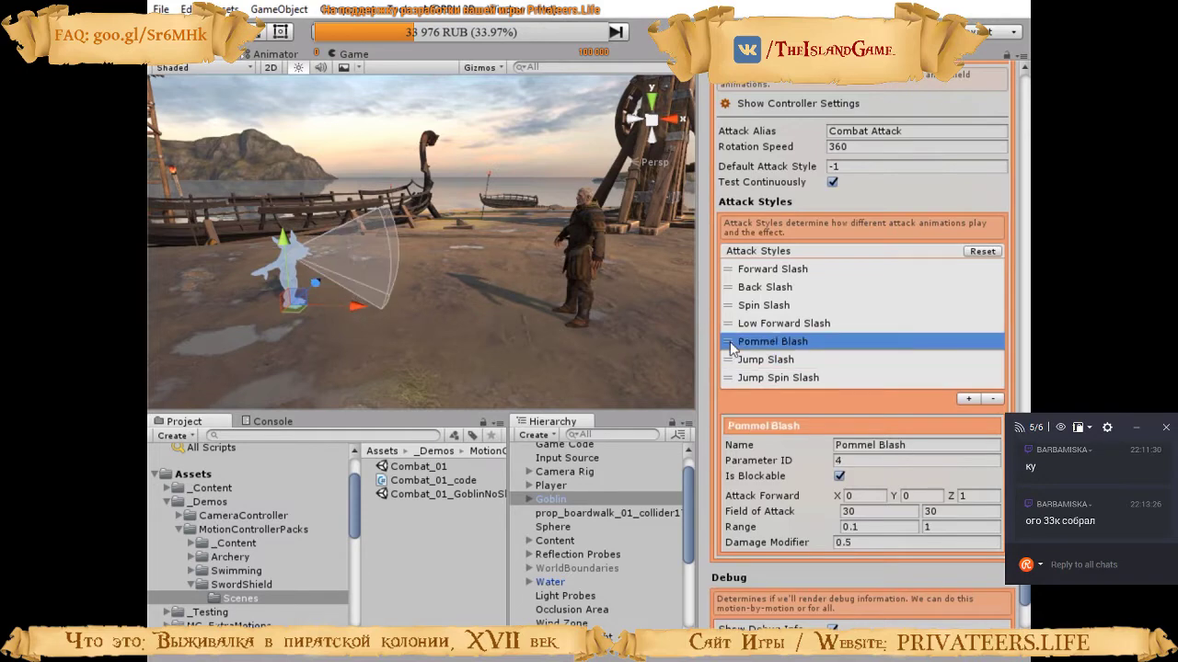
click(731, 327)
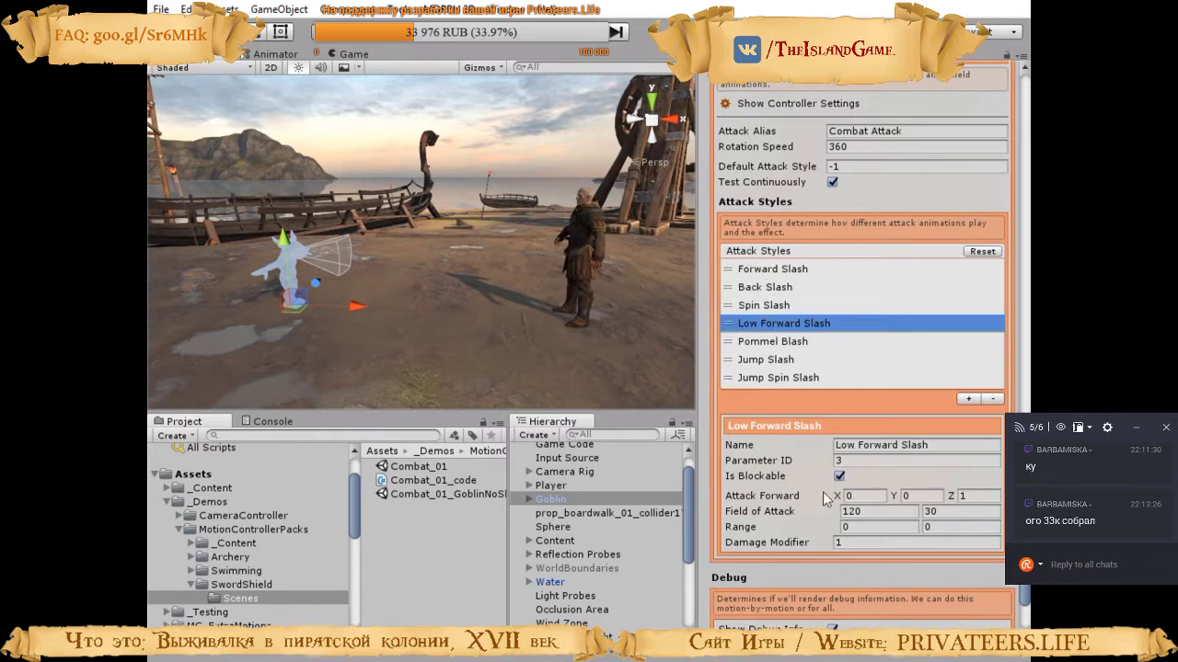
click(730, 278)
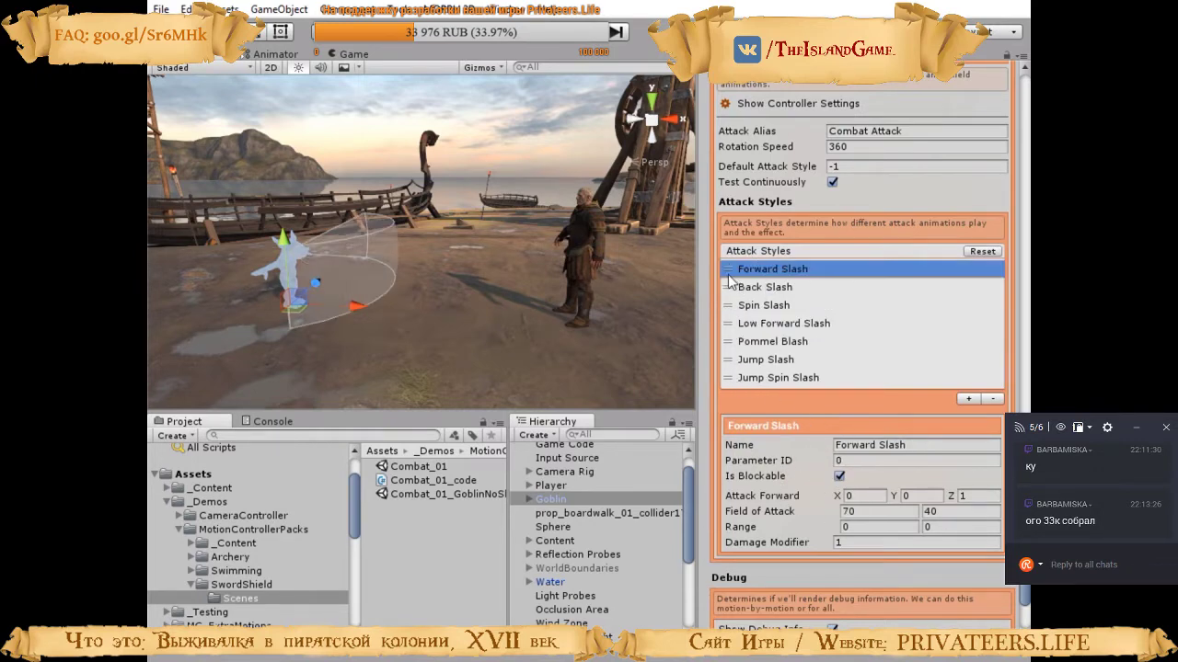
click(731, 288)
Compare the Is Blockable and Field of Attack settings of the Jump Spin Slash and Jump Slash styles
click(730, 378)
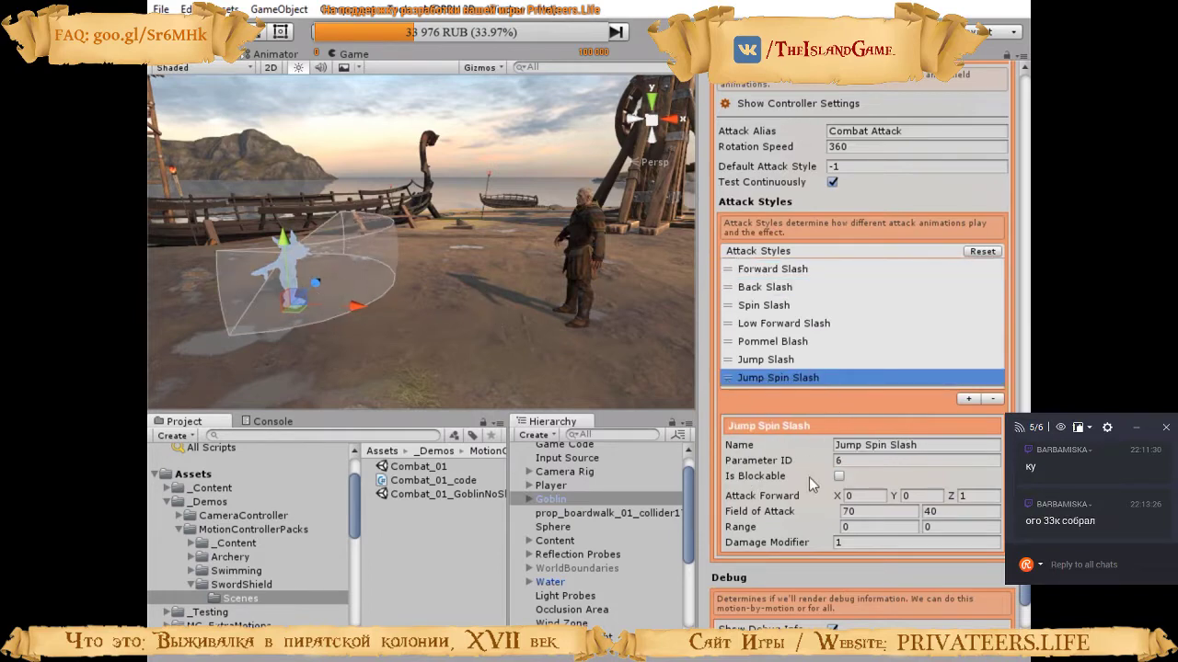
click(730, 359)
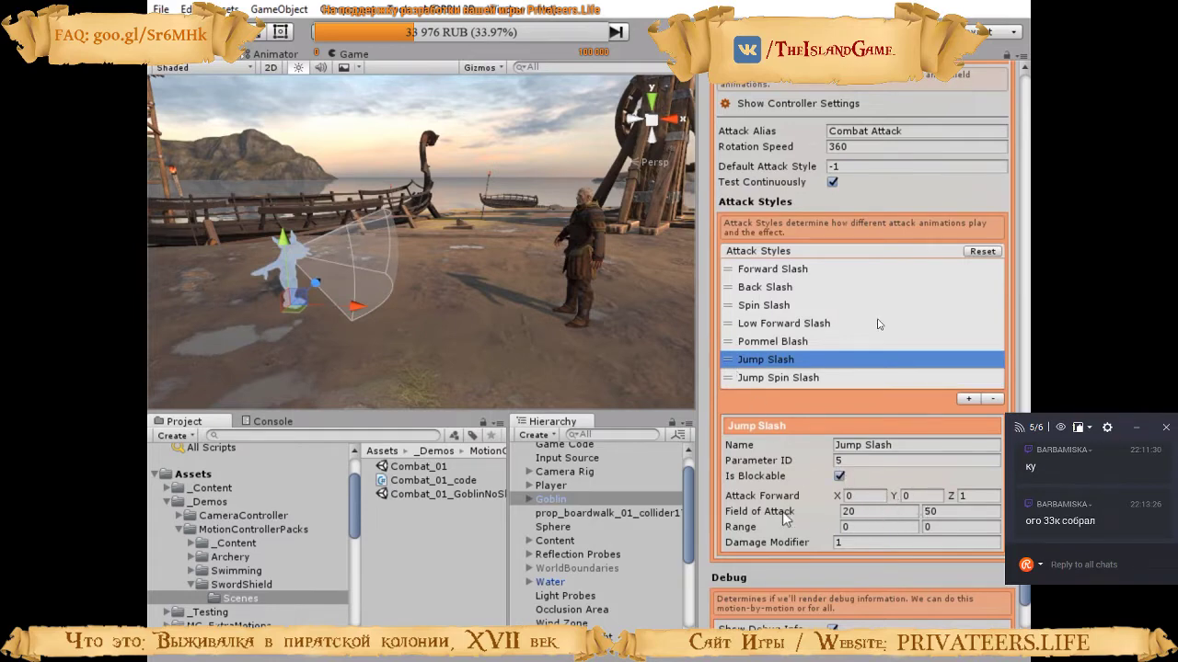
click(728, 381)
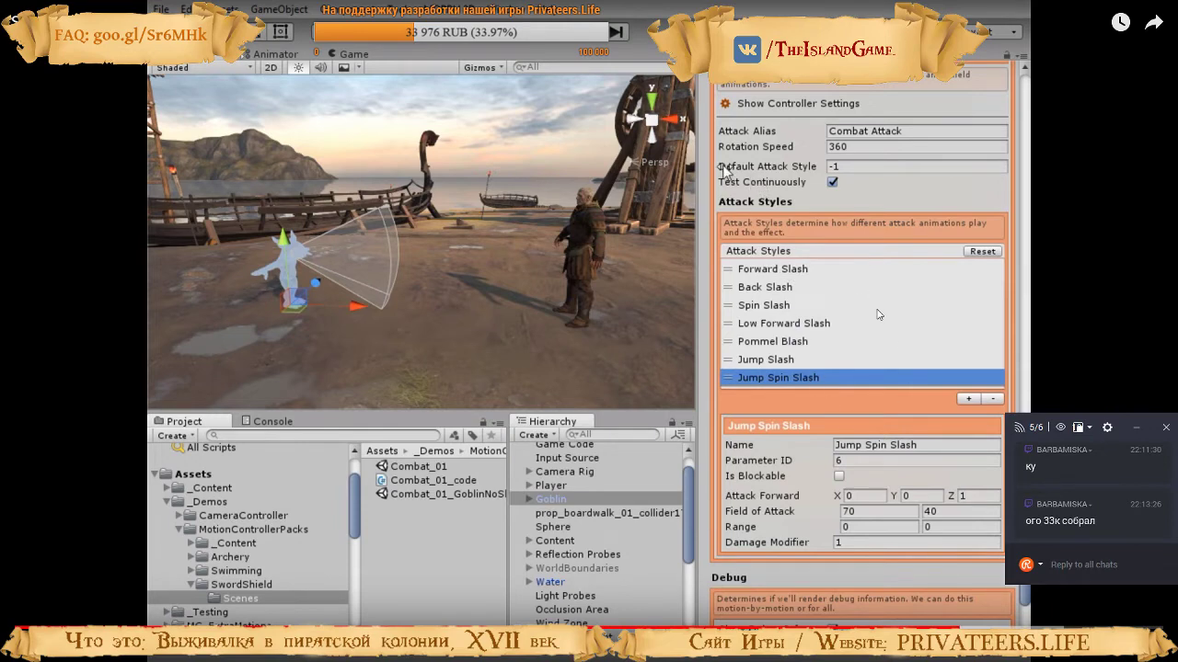
Check the Default Attack Style setting and go through every attack style from Forward Slash to Jump Spin Slash
click(854, 169)
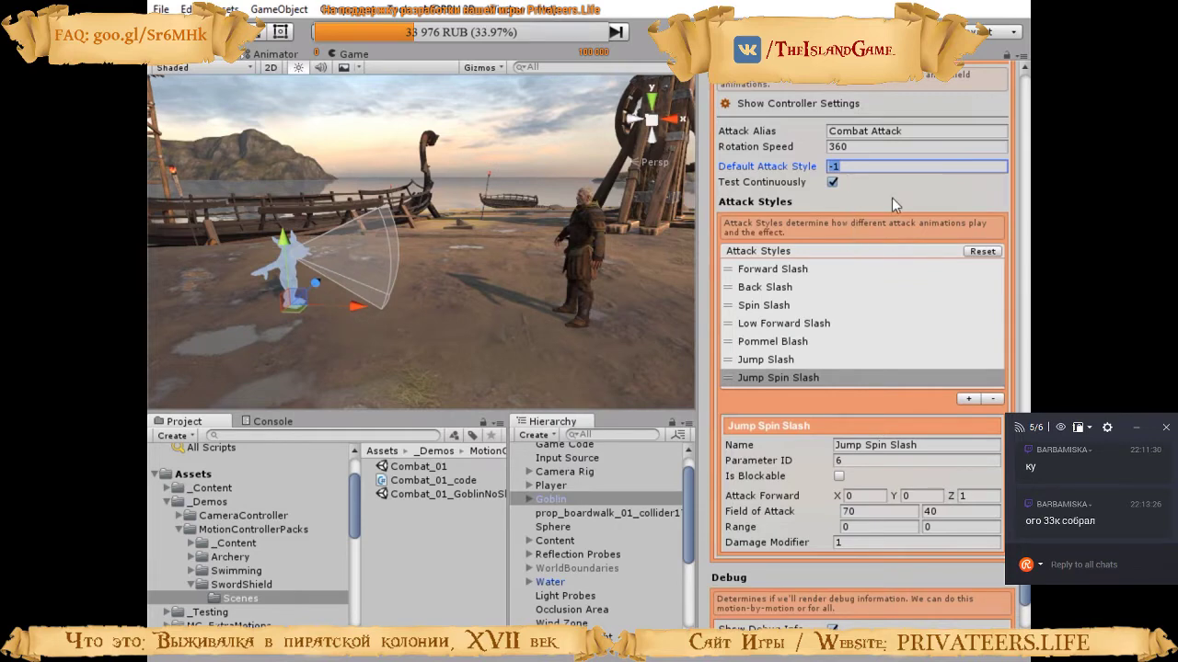
click(737, 270)
click(733, 288)
click(733, 307)
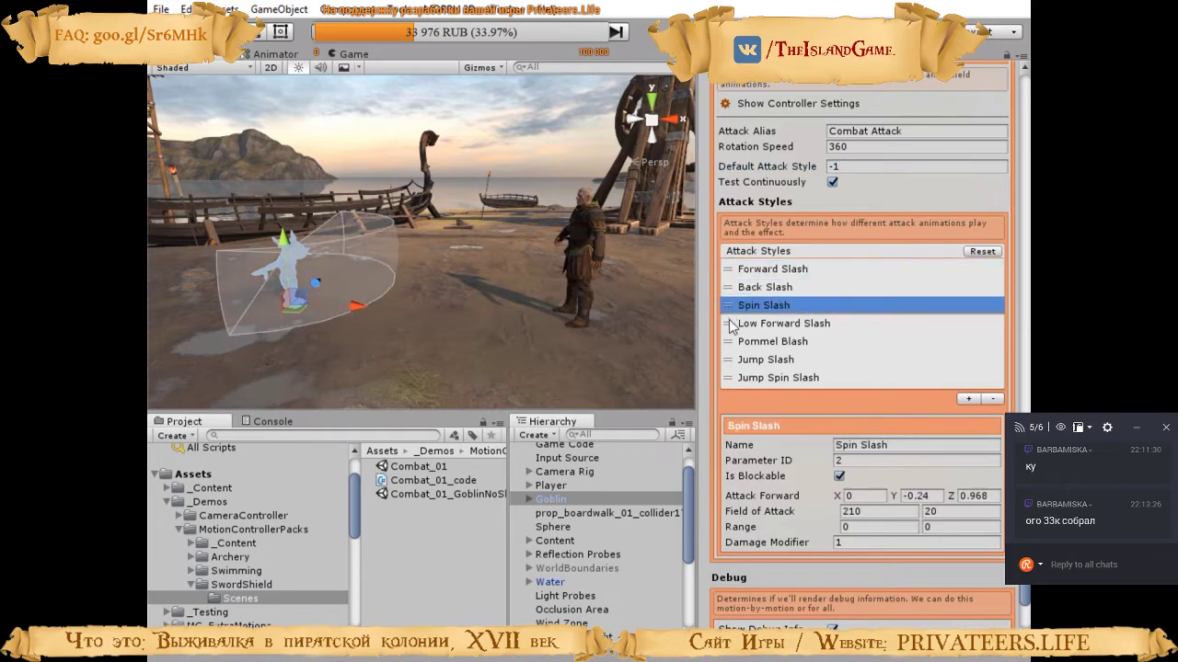
click(733, 325)
click(734, 342)
click(733, 360)
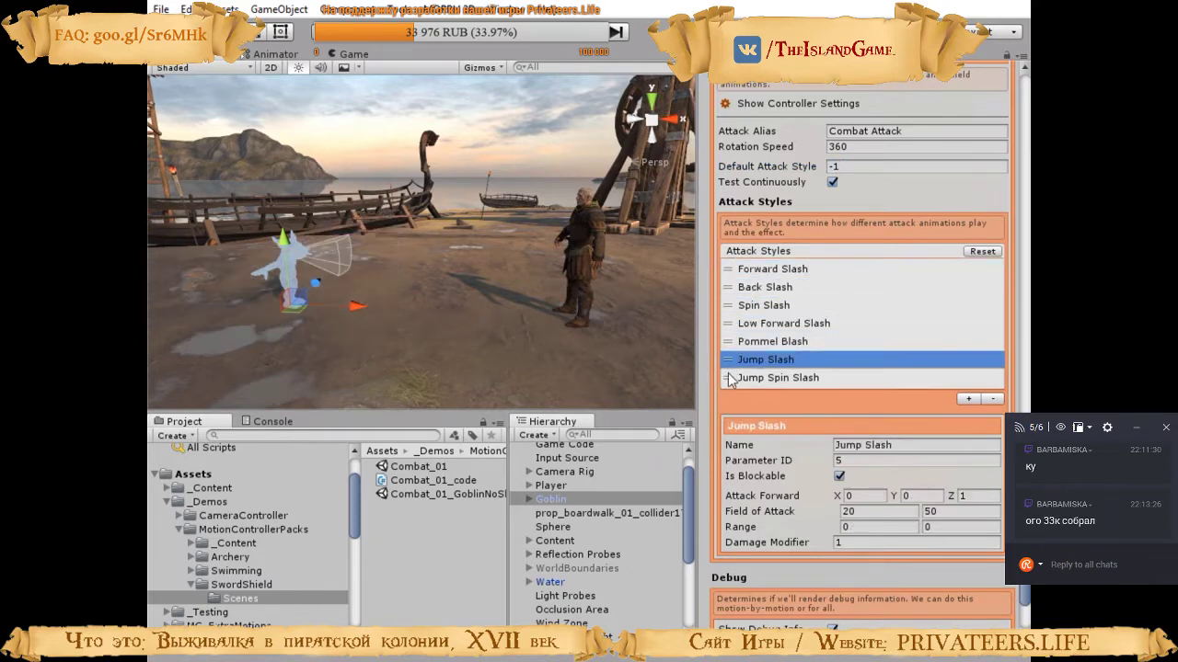
click(731, 378)
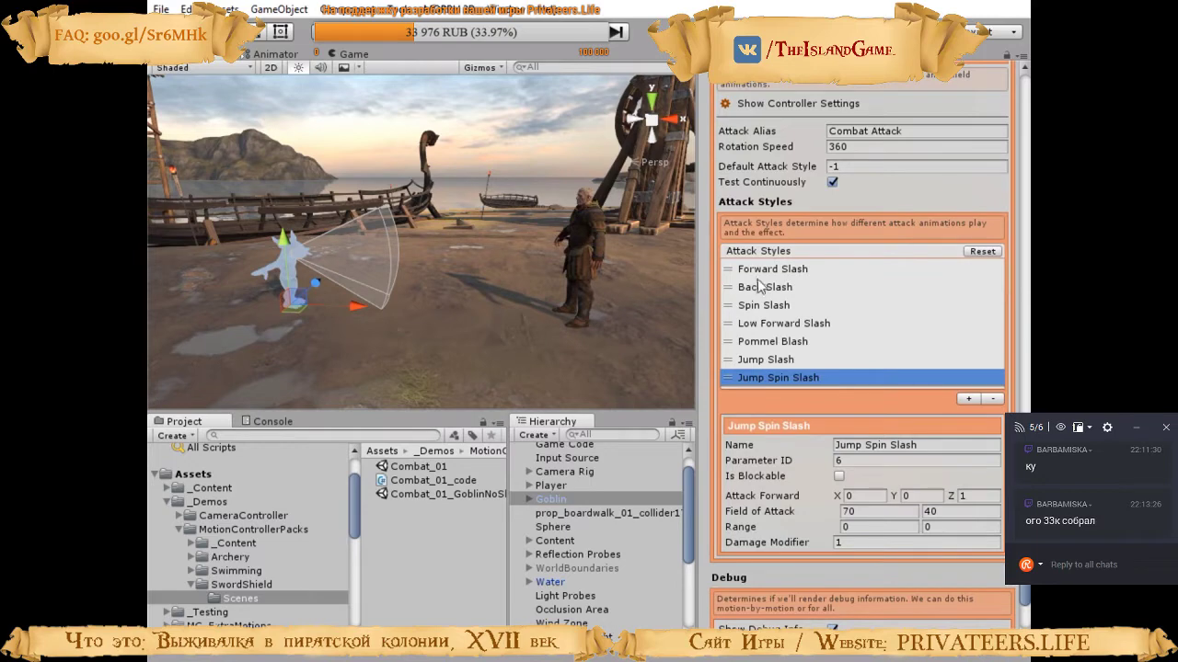
Compare the attack areas of Jump Slash, Pommel Blash and Jump Spin Slash, and narrow the Inspector to enlarge the scene view
click(731, 362)
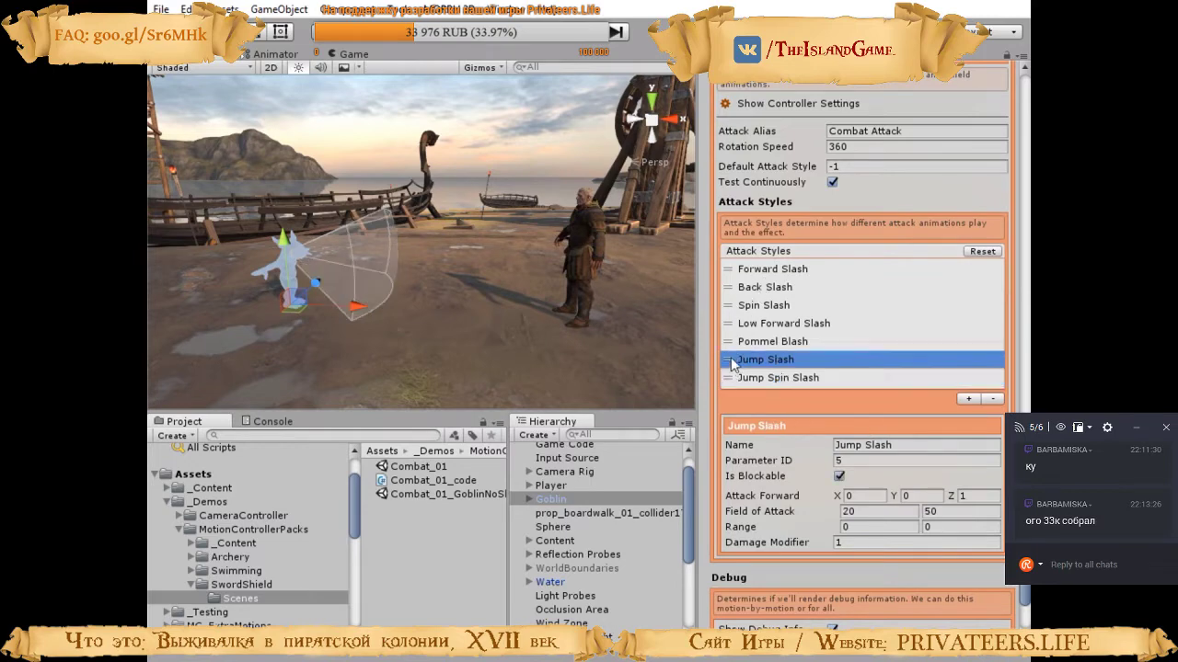
click(732, 342)
click(726, 381)
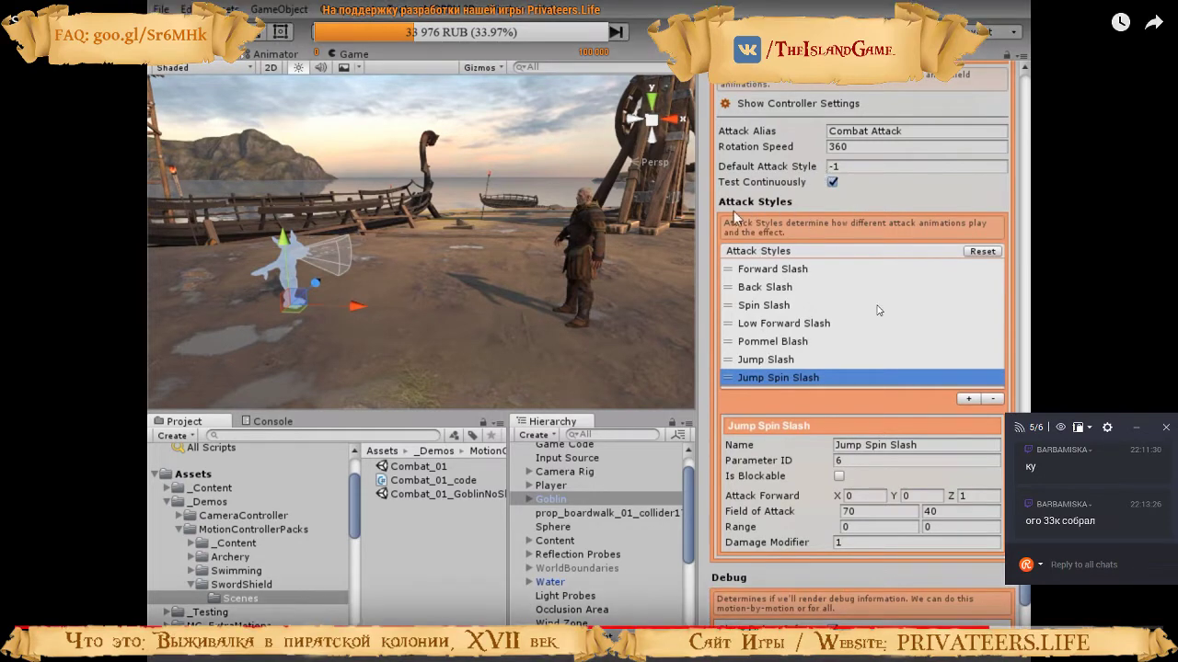
drag(699, 225, 795, 224)
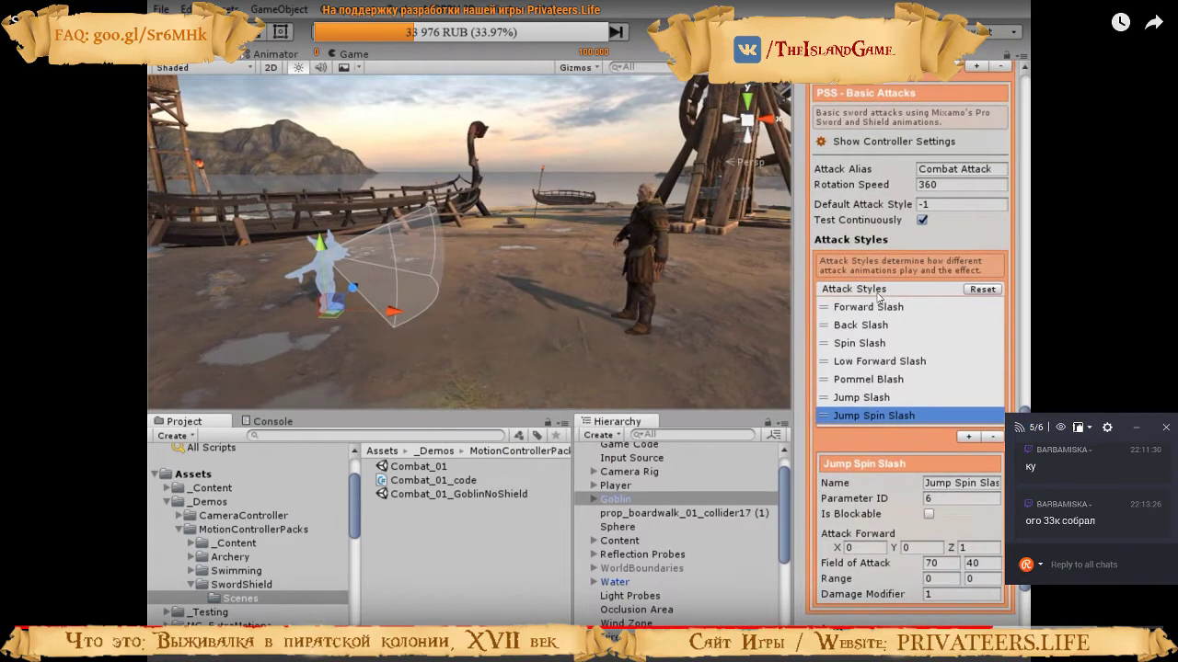
In Visual Studio, uncomment the line mCombatant.AttackActivated = OnAttackActivated; in the NPC controller's Awake method
key(alt+Tab)
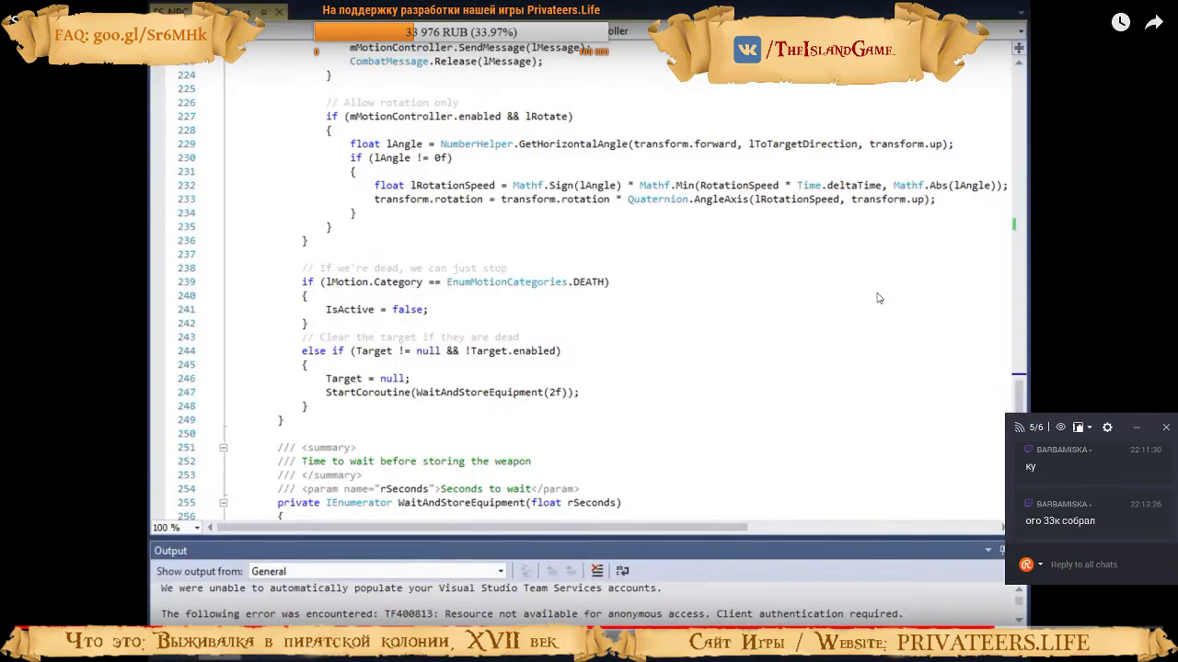
scroll(879, 297, up, 20)
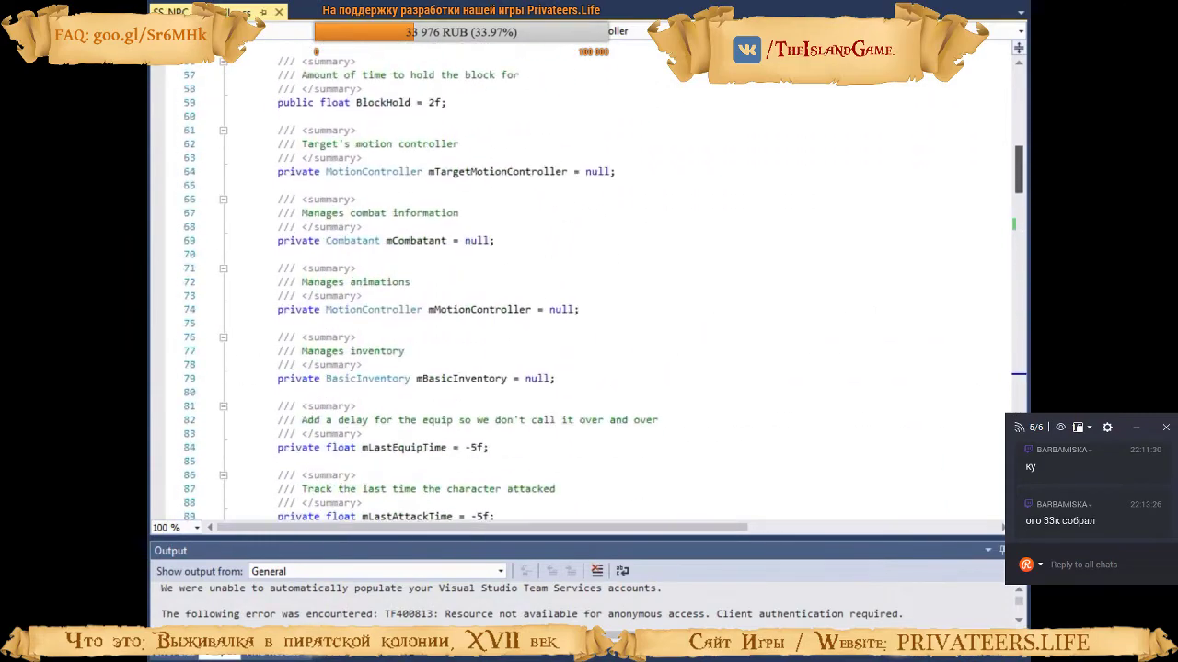
scroll(881, 269, down, 12)
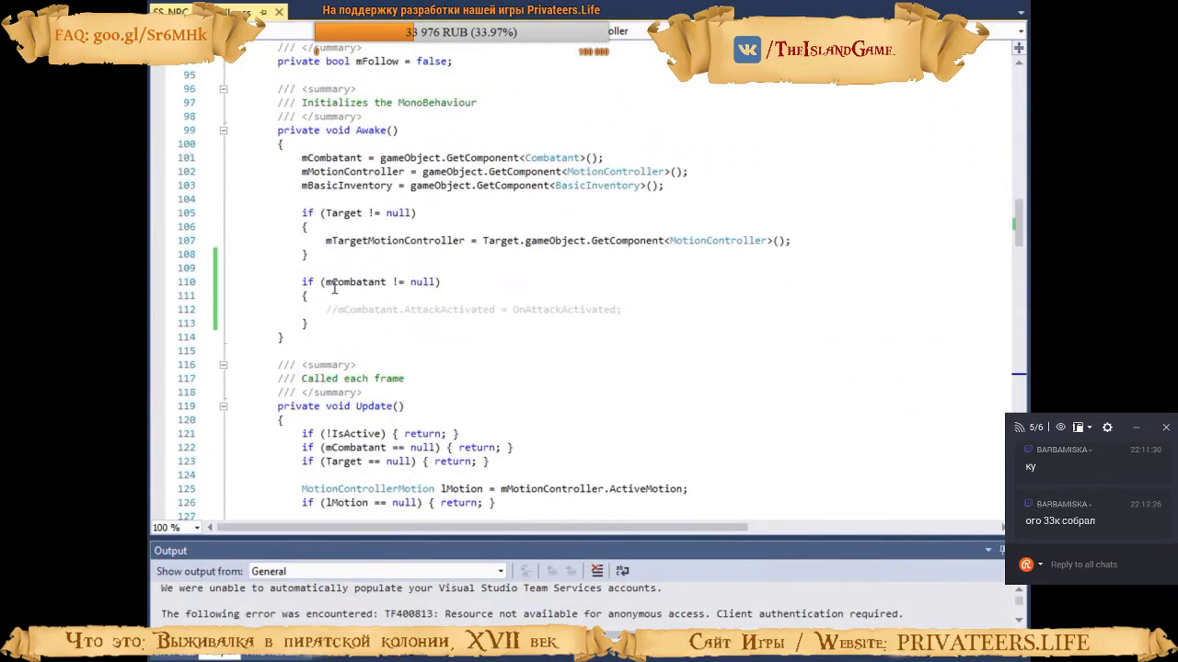
click(327, 309)
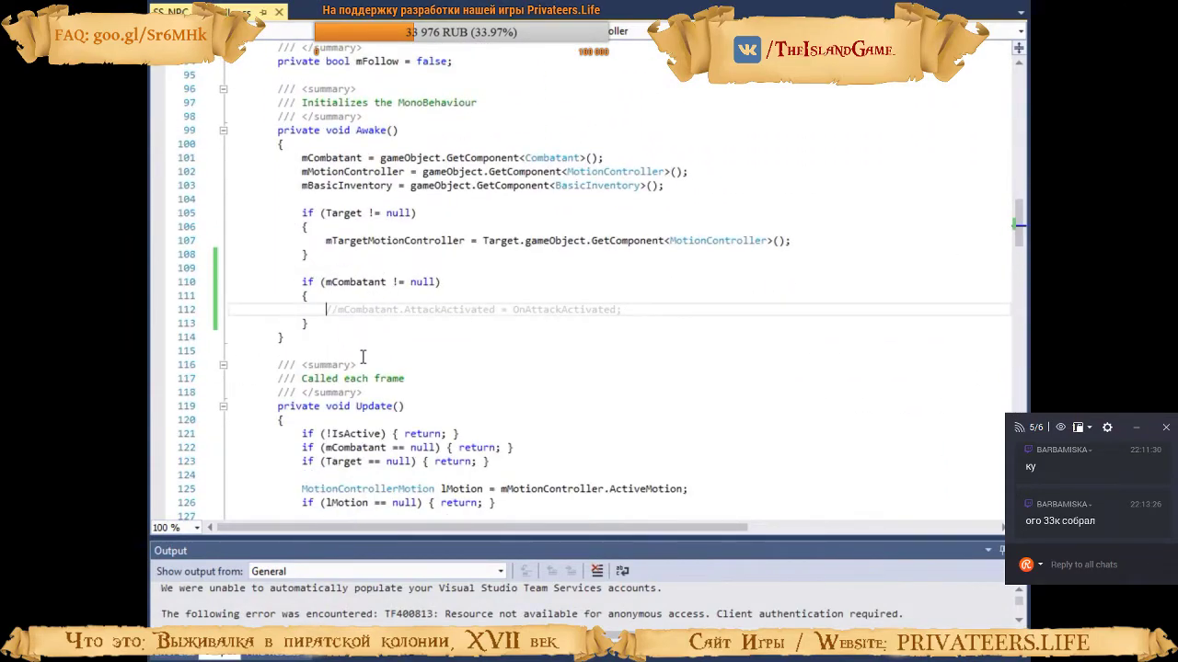
key(Delete)
key(Delete)
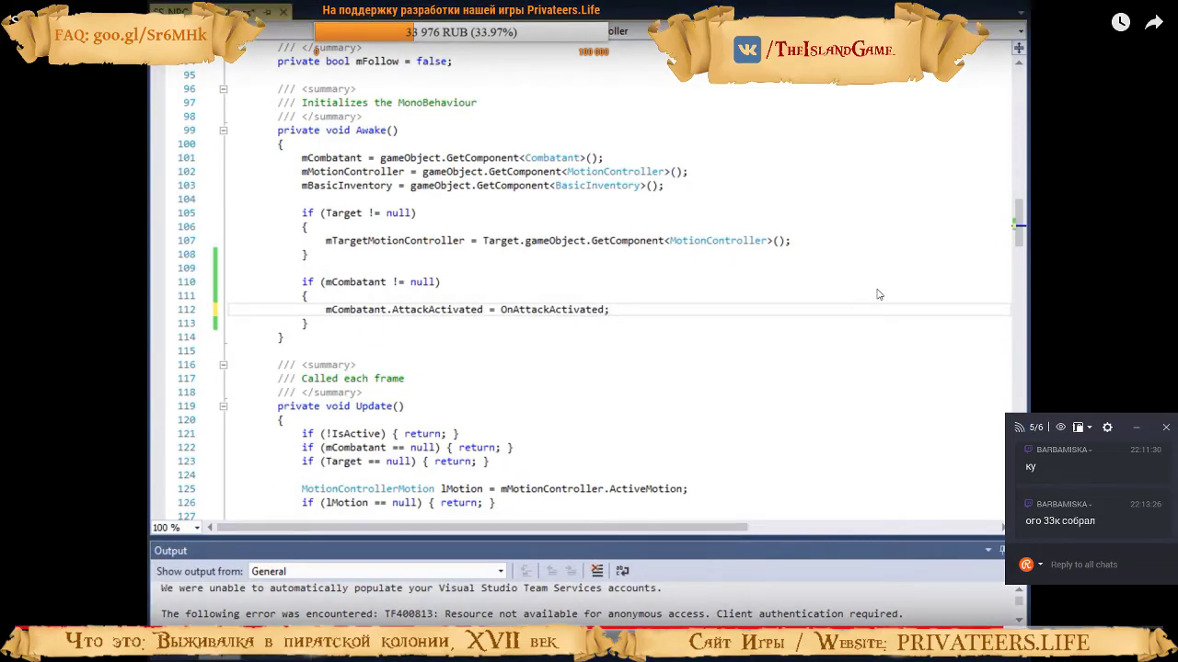
Switch to SwordShieldUsersGuide.pdf in the browser and examine the Combat Flow diagram from OnAttackActivated to OnPostAttack
key(alt+Tab)
scroll(823, 452, down, 3)
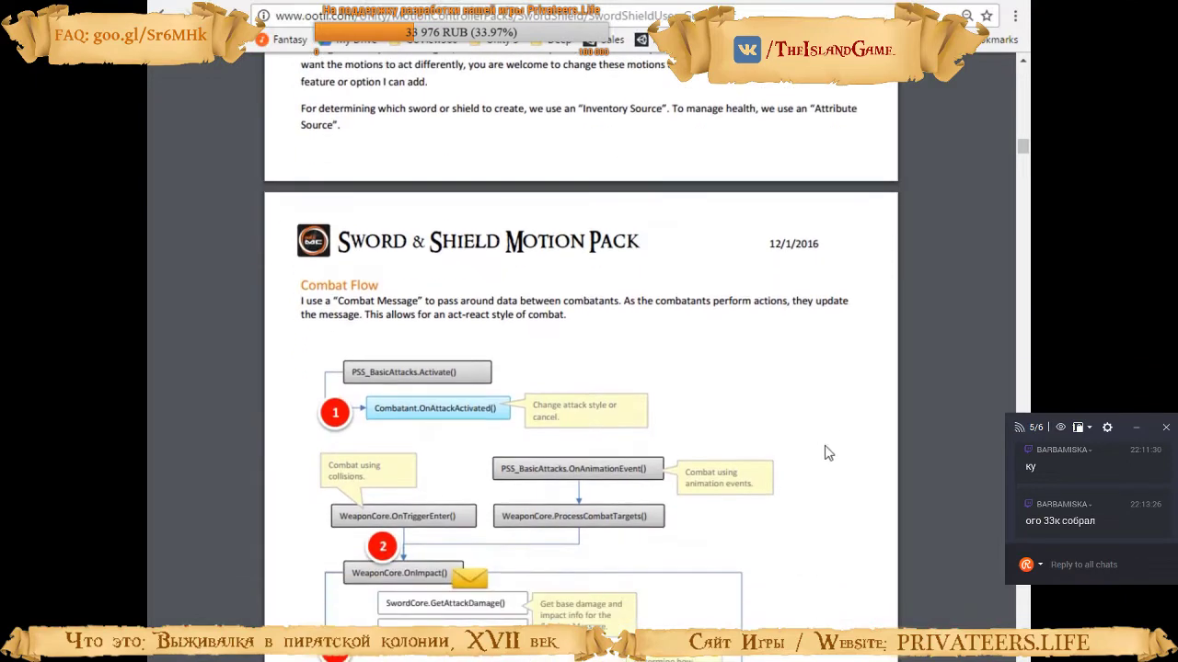
scroll(498, 506, down, 3)
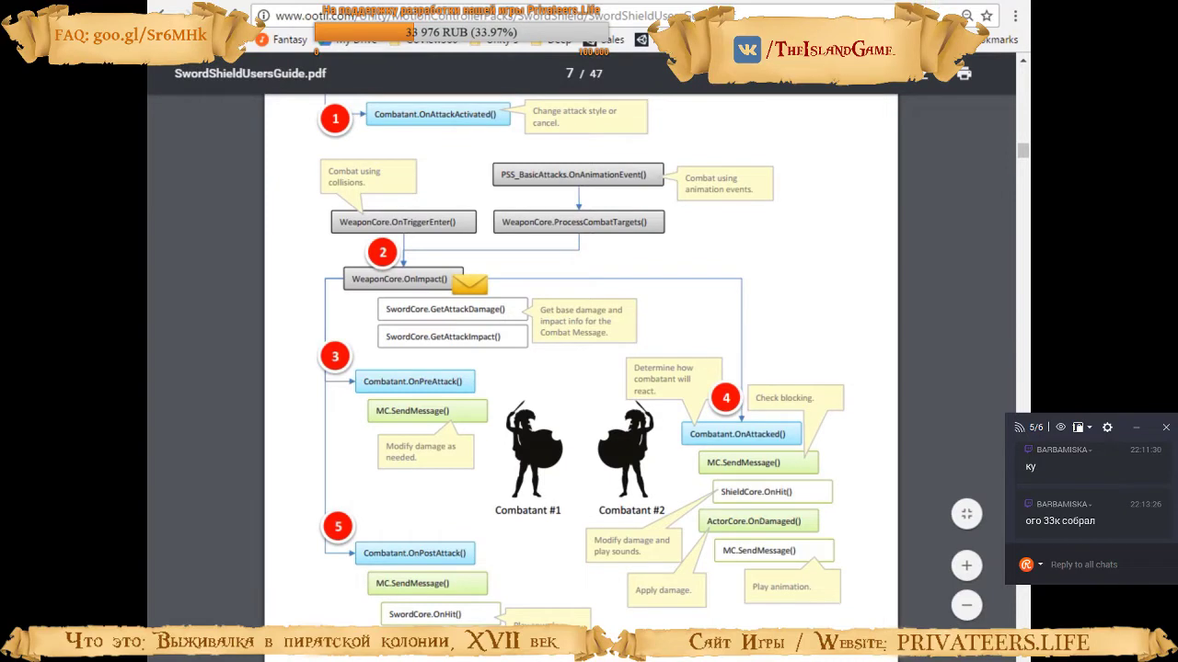
Return to Visual Studio and examine both sides of the AttackActivated handler assignment in Awake
key(alt+Tab)
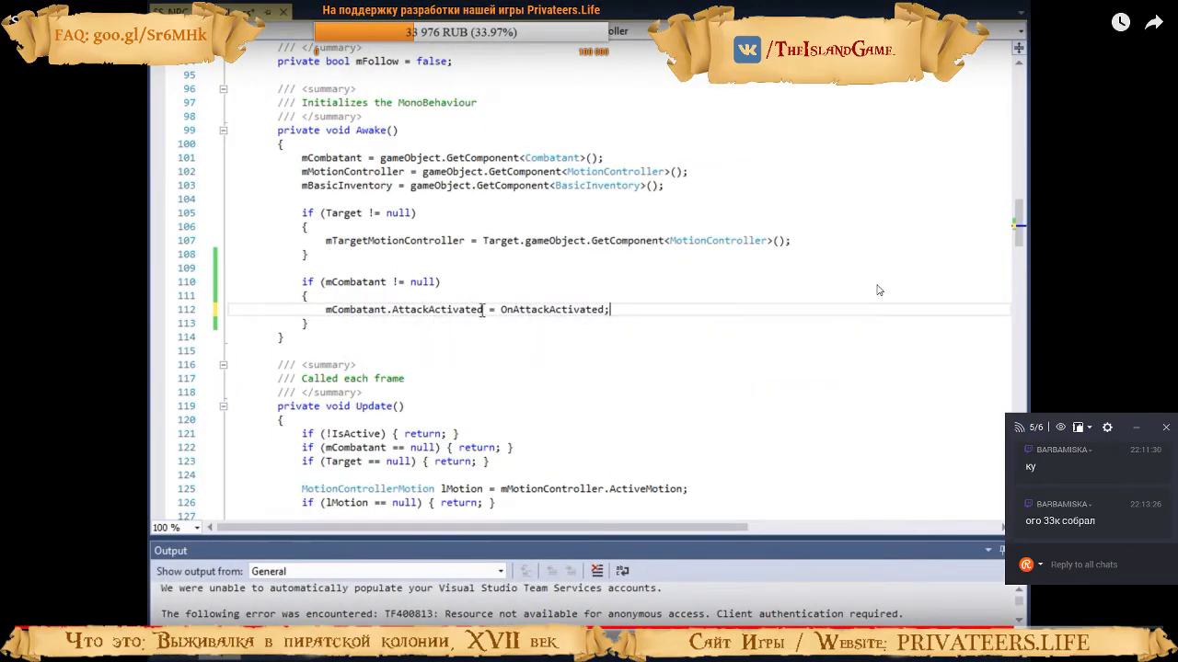
double_click(516, 311)
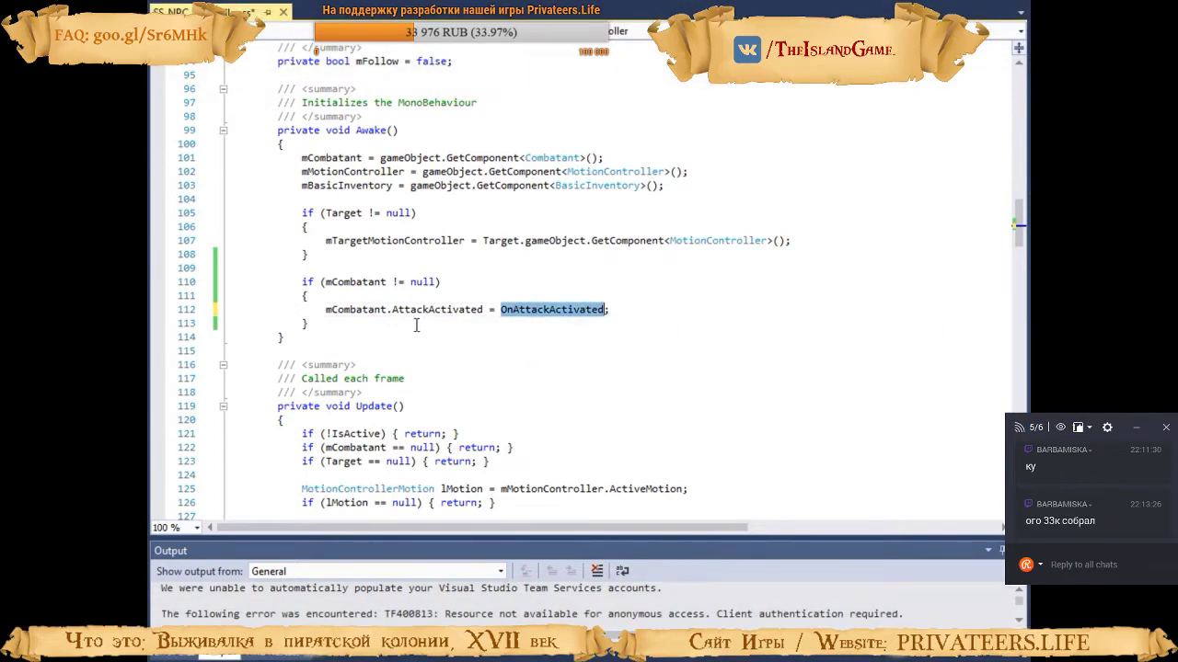
click(374, 295)
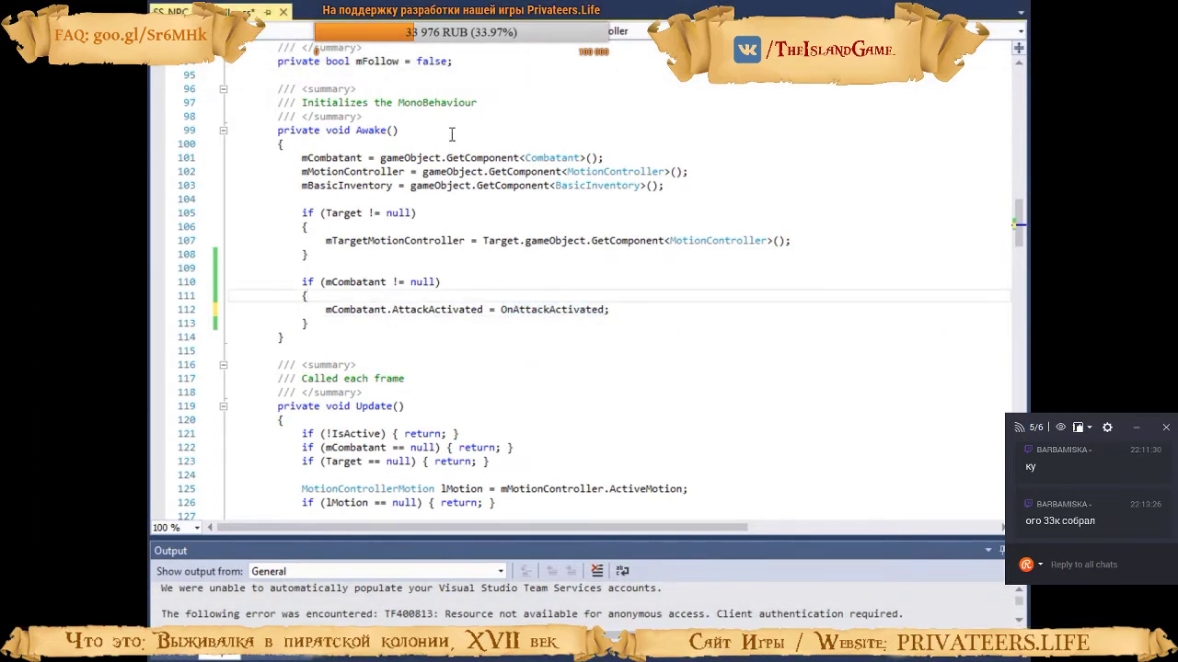
double_click(433, 310)
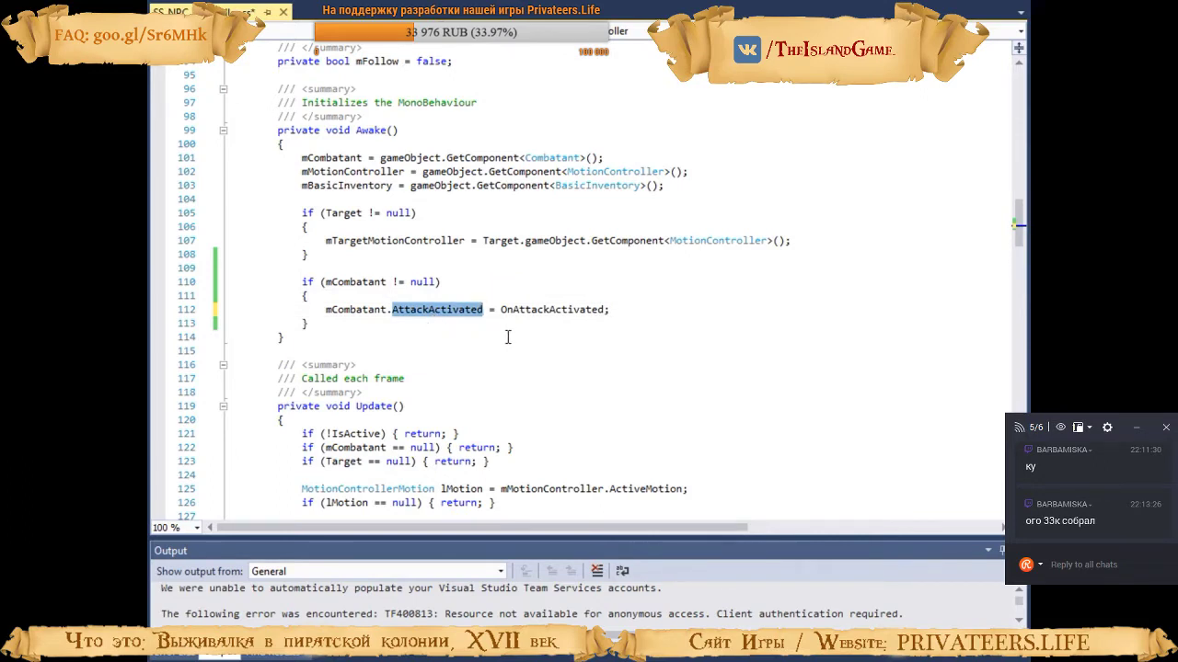
Go to the definition of OnAttackActivated and examine its parameters and the AttackStyleIndex assignment
double_click(517, 311)
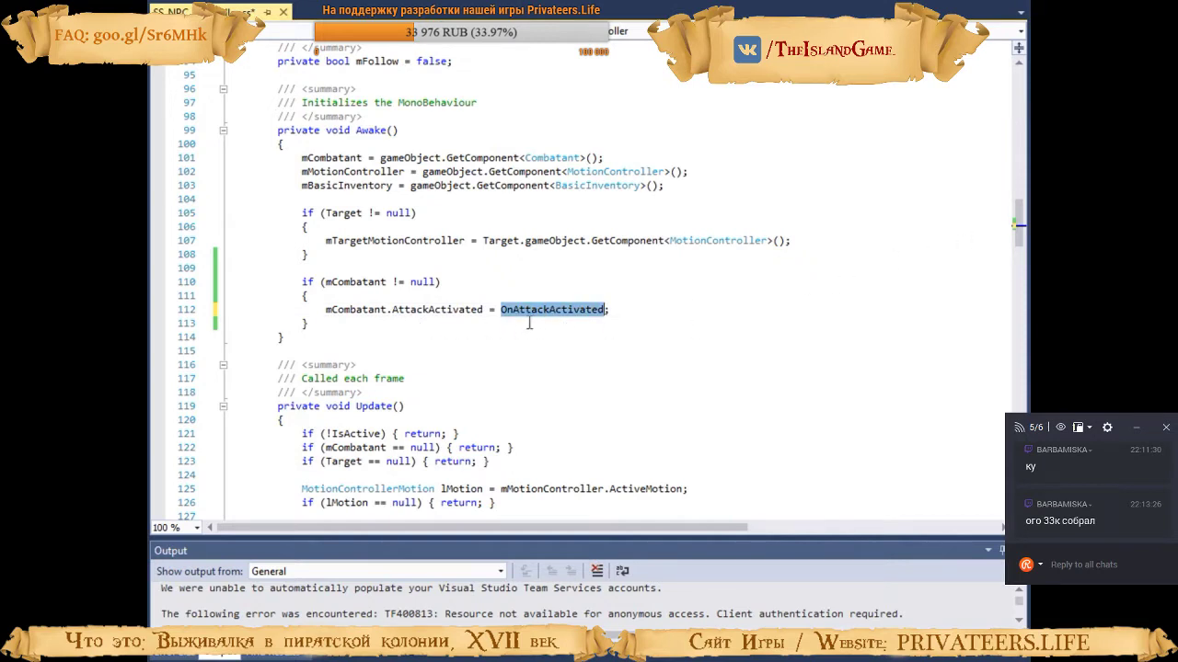
right_click(538, 311)
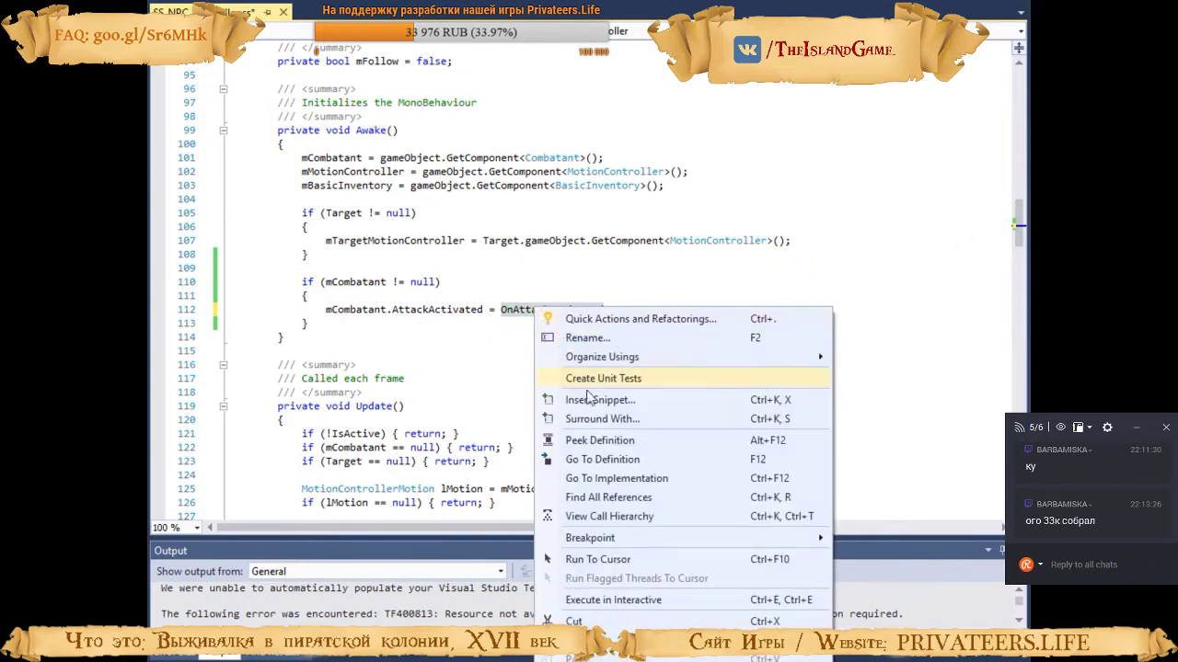
click(598, 460)
click(390, 337)
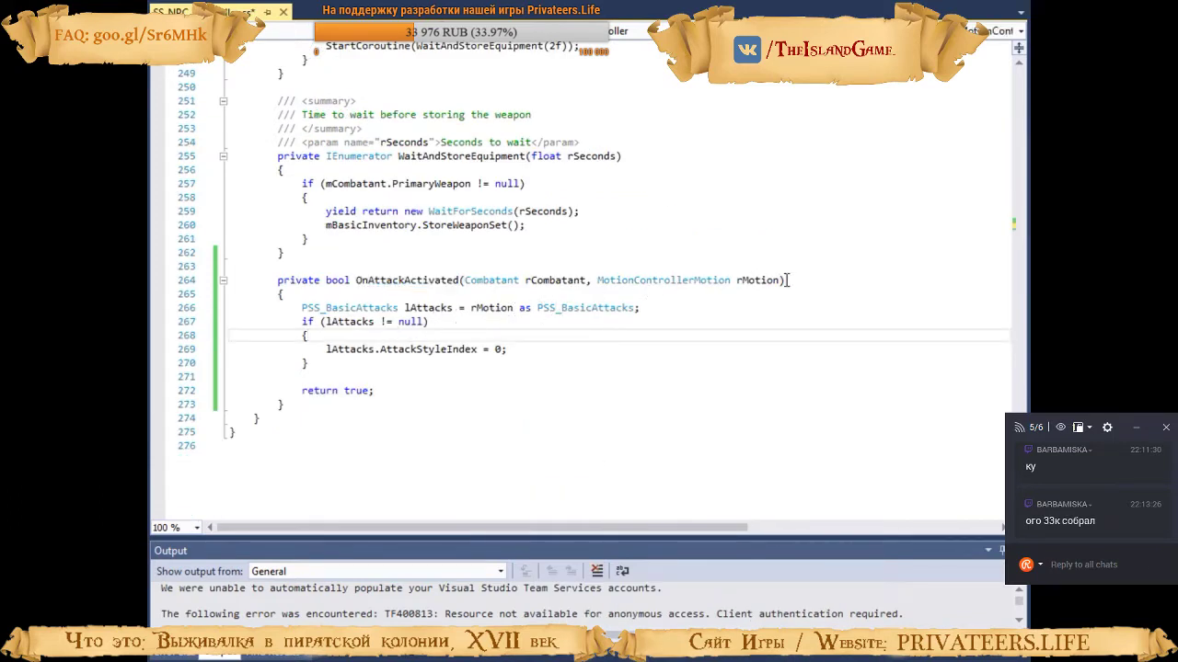
drag(785, 279, 355, 279)
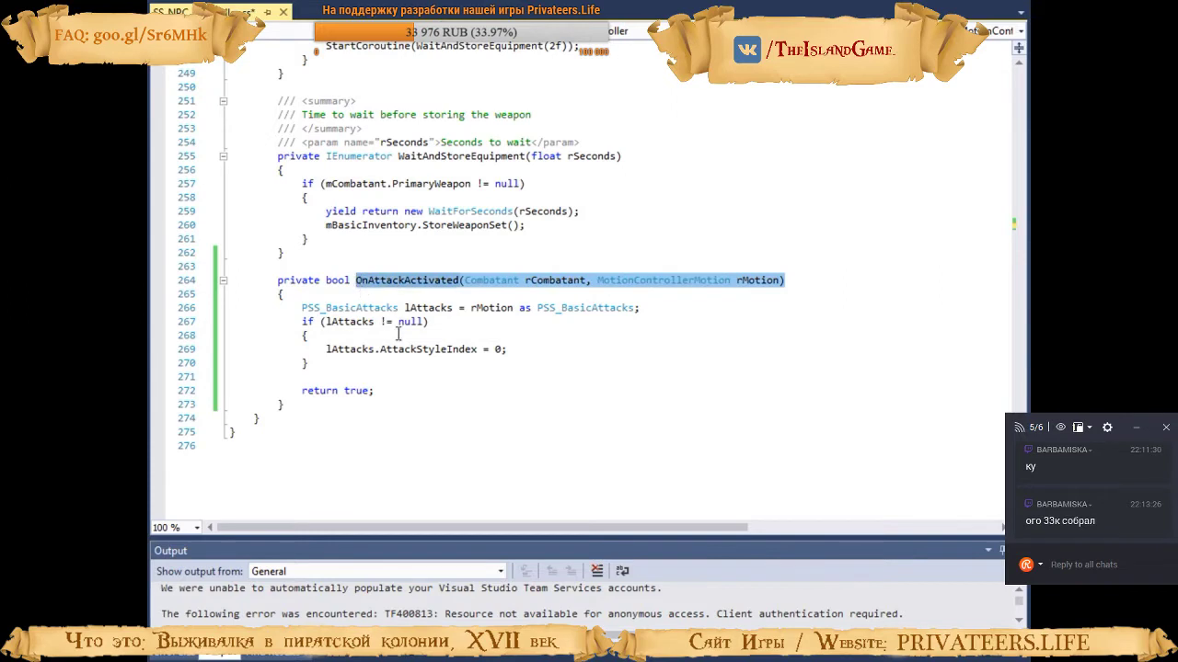
double_click(428, 348)
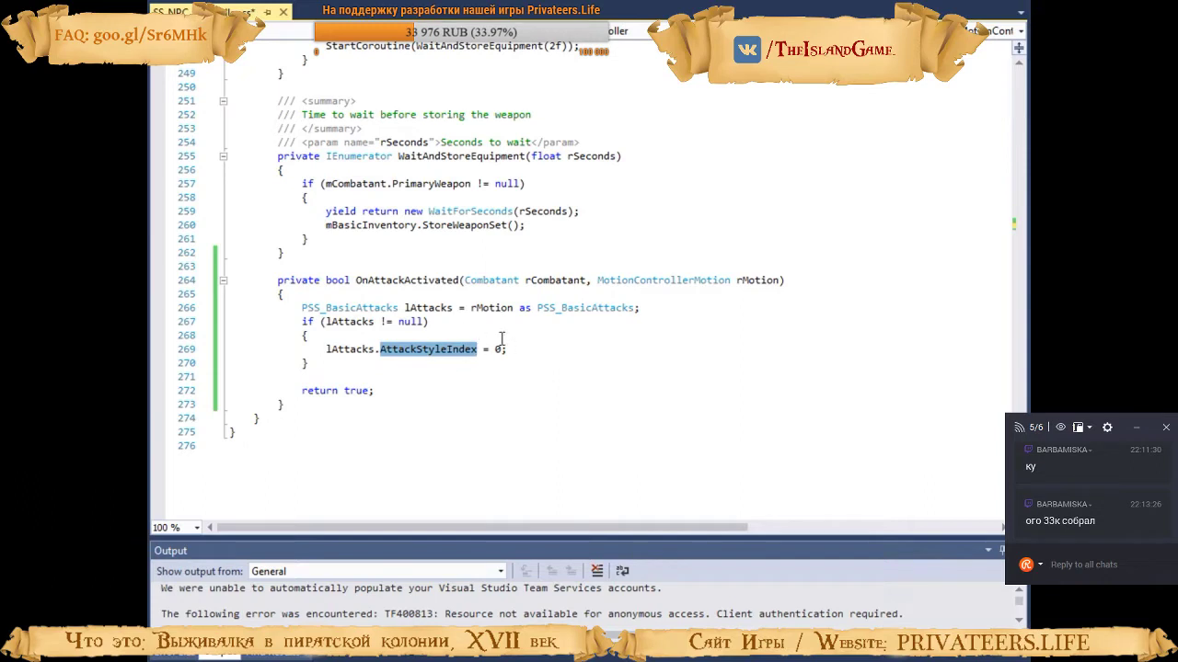
click(433, 377)
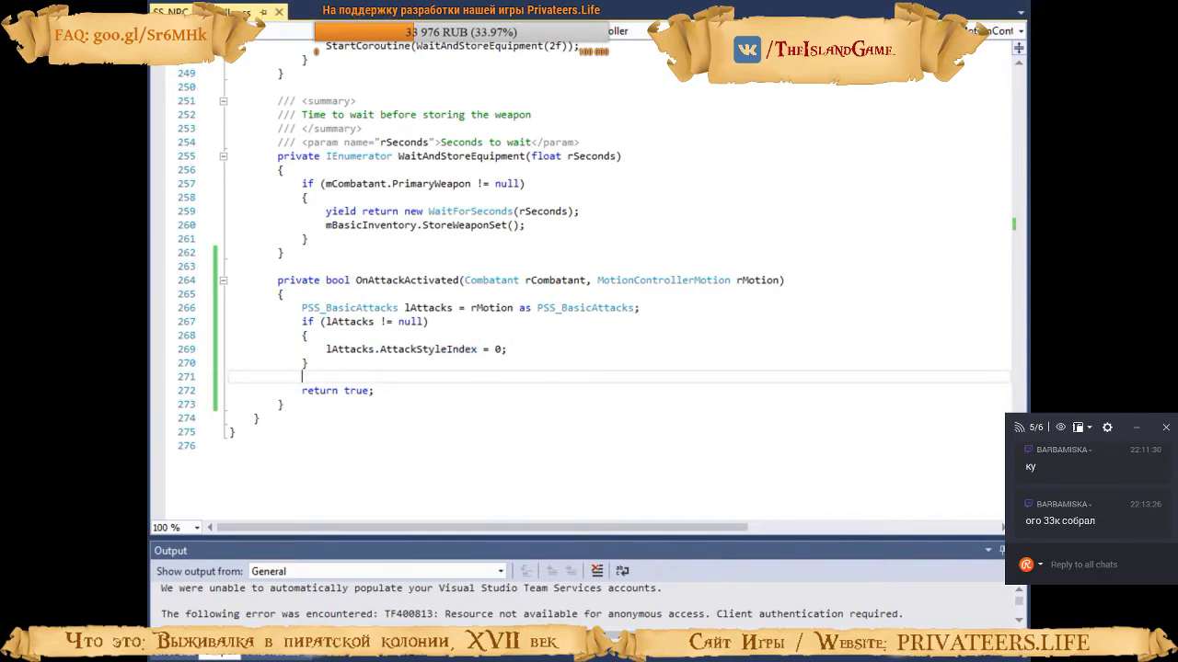
Review the body of the OnAttackActivated method that sets AttackStyleIndex to 0
click(531, 355)
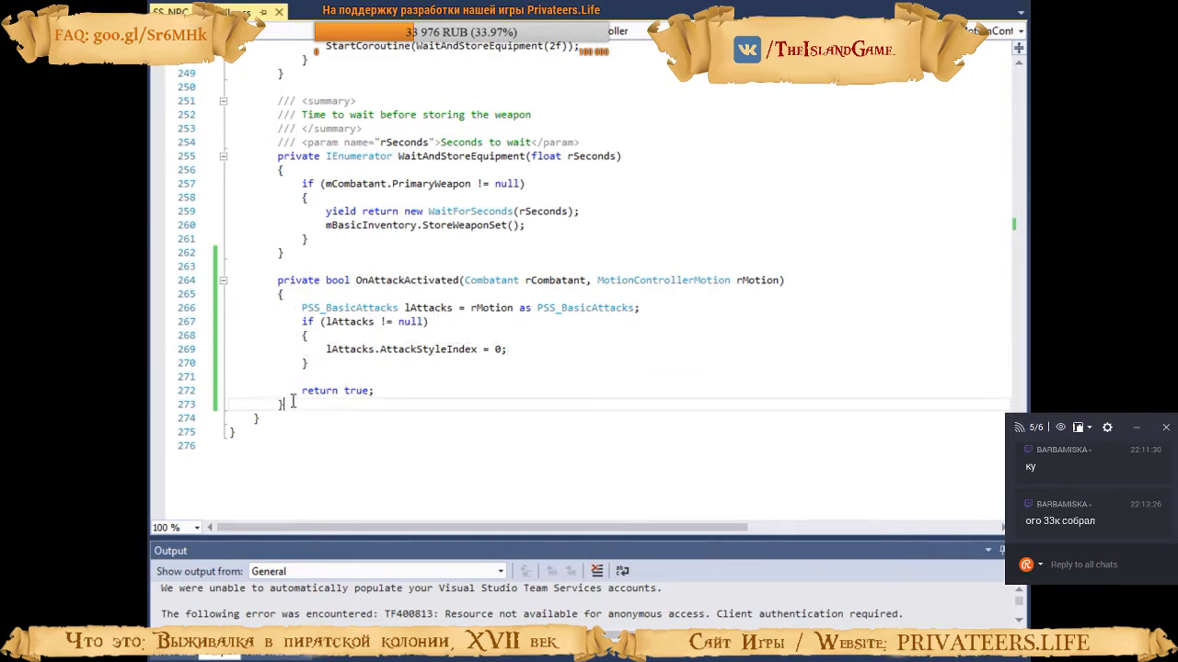
drag(284, 405, 231, 287)
click(413, 382)
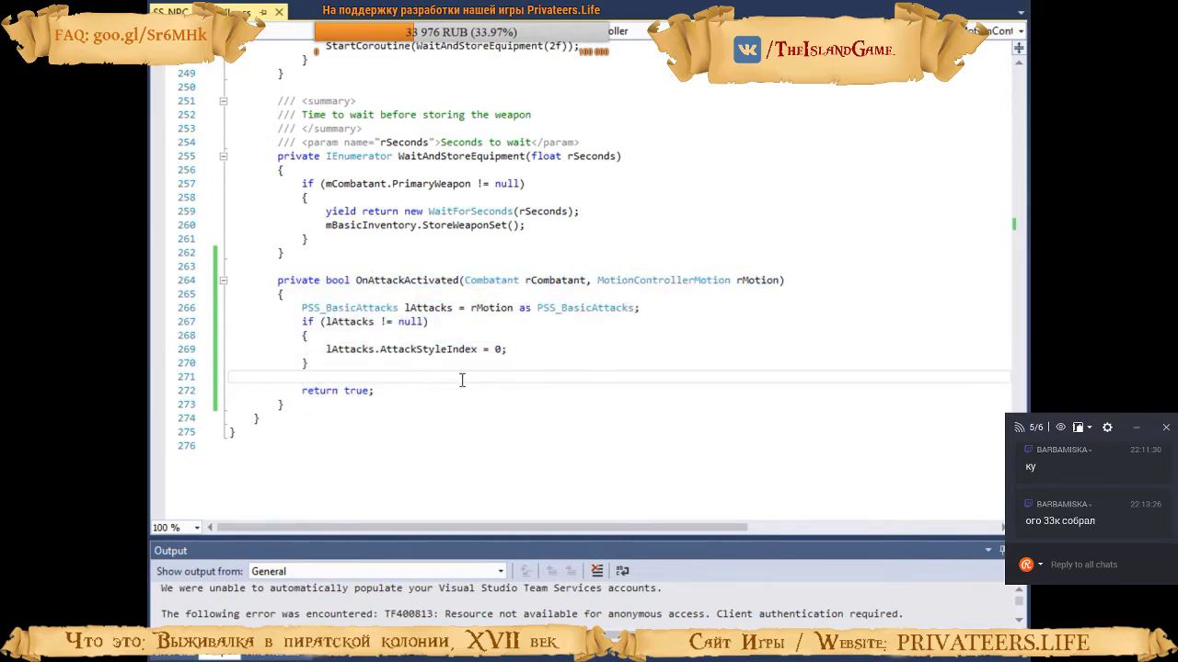
Switch to Unity, select the goblin's Forward Slash attack style, and run the scene to test the fight before stopping it
key(alt+Tab)
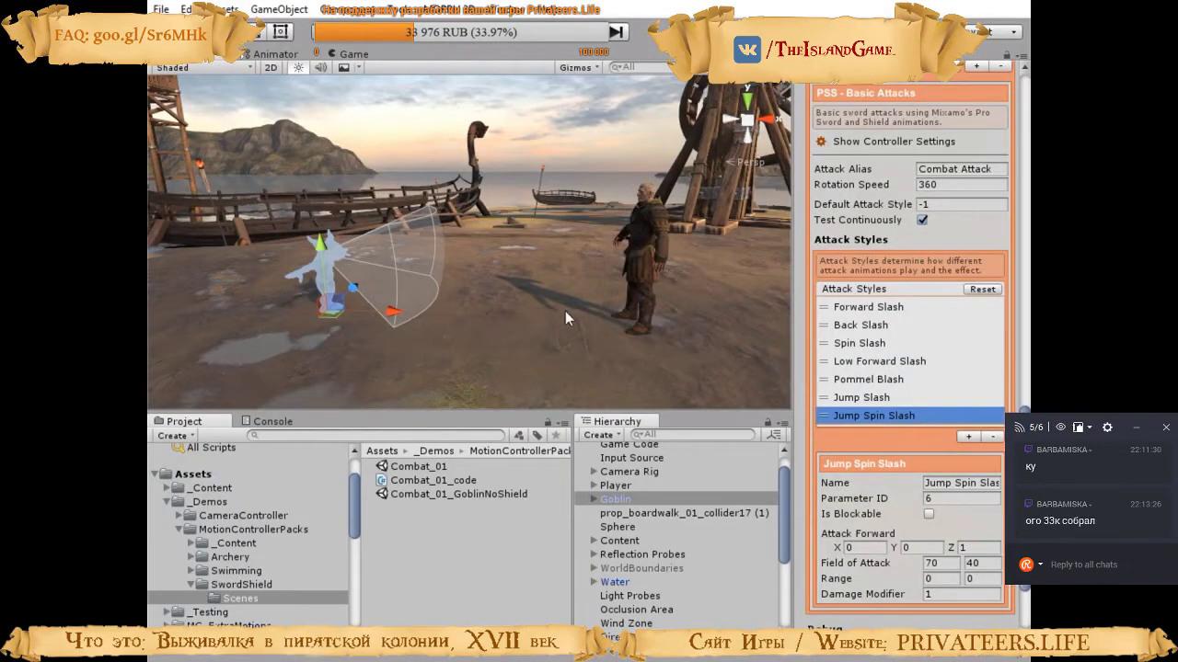
click(832, 311)
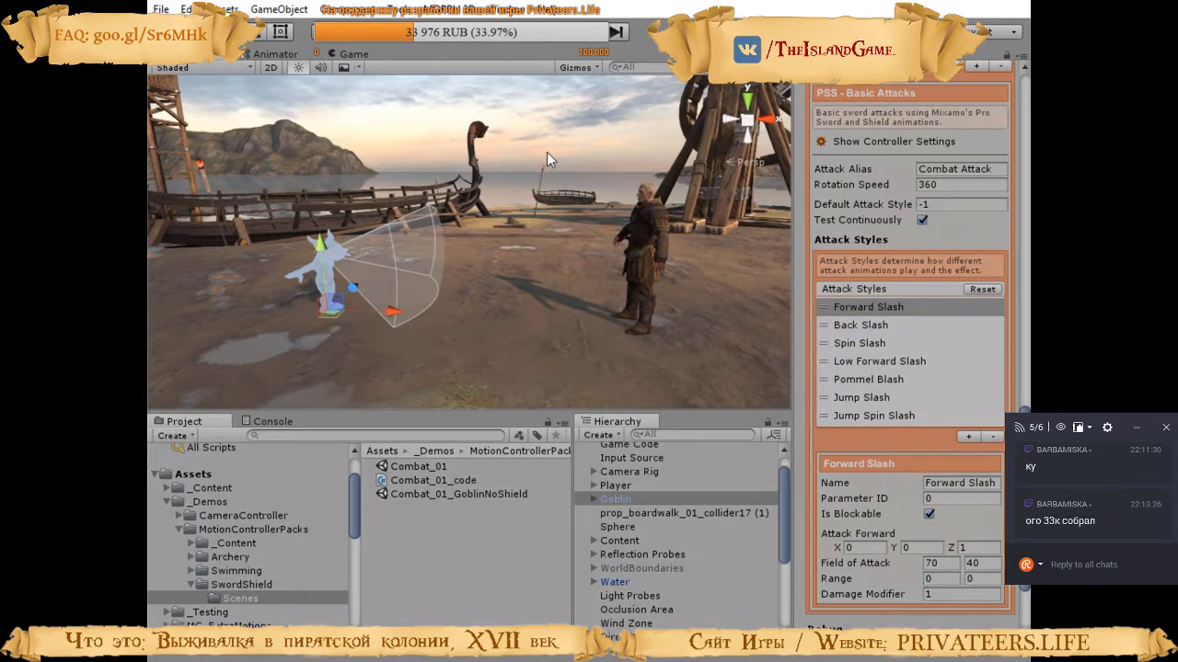
key(ctrl+p)
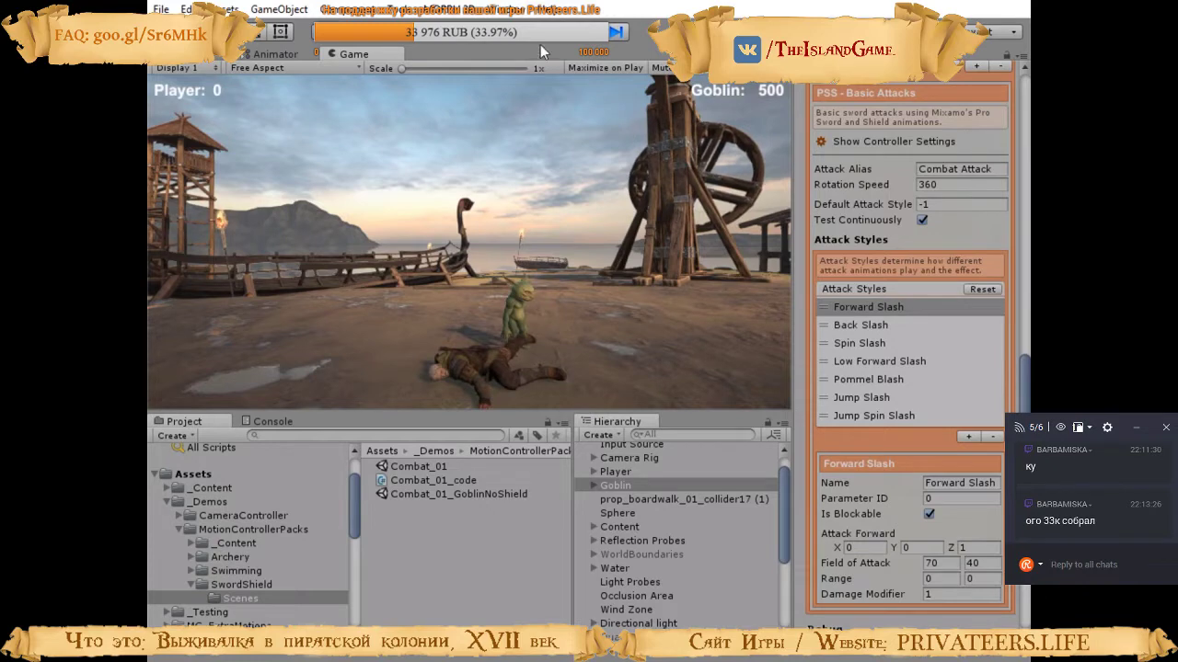
click(561, 33)
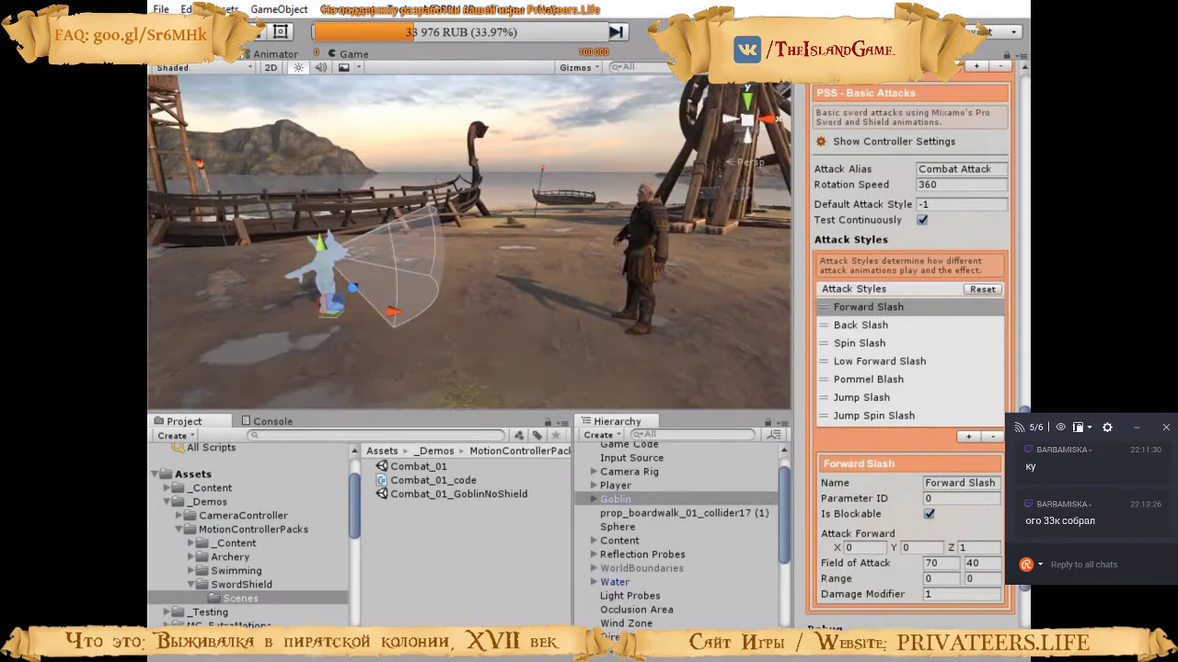
Switch back to the script in Visual Studio and review the AttackActivated assignment in Awake and the whole OnAttackActivated method
key(alt+Tab)
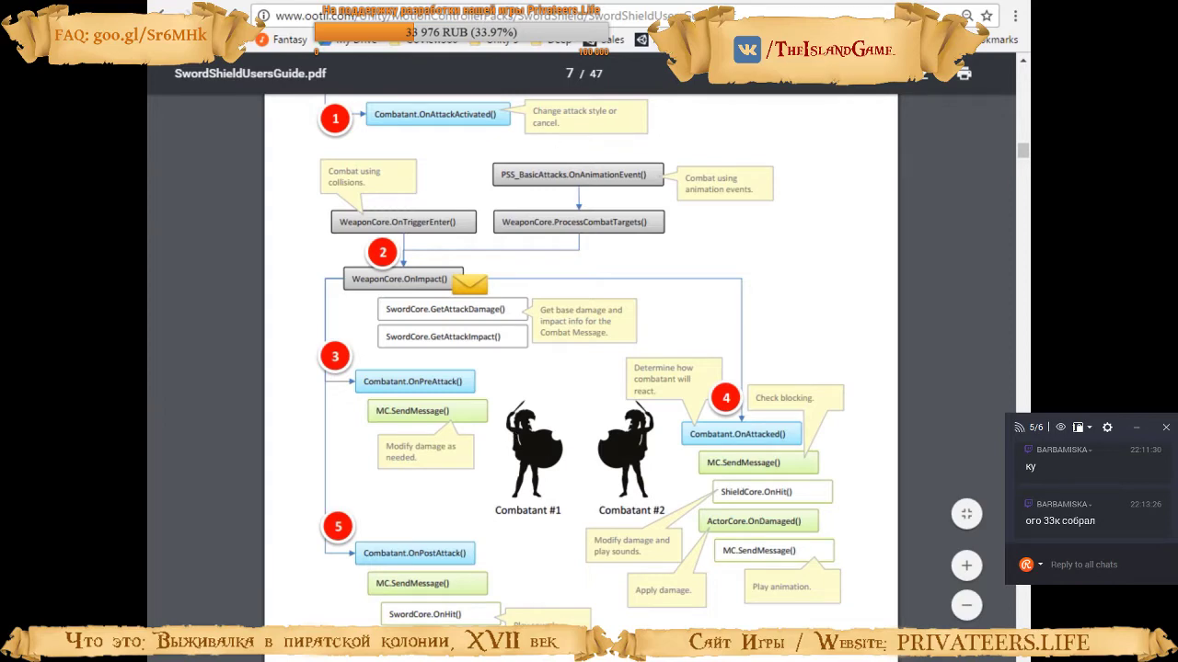
key(alt+Tab)
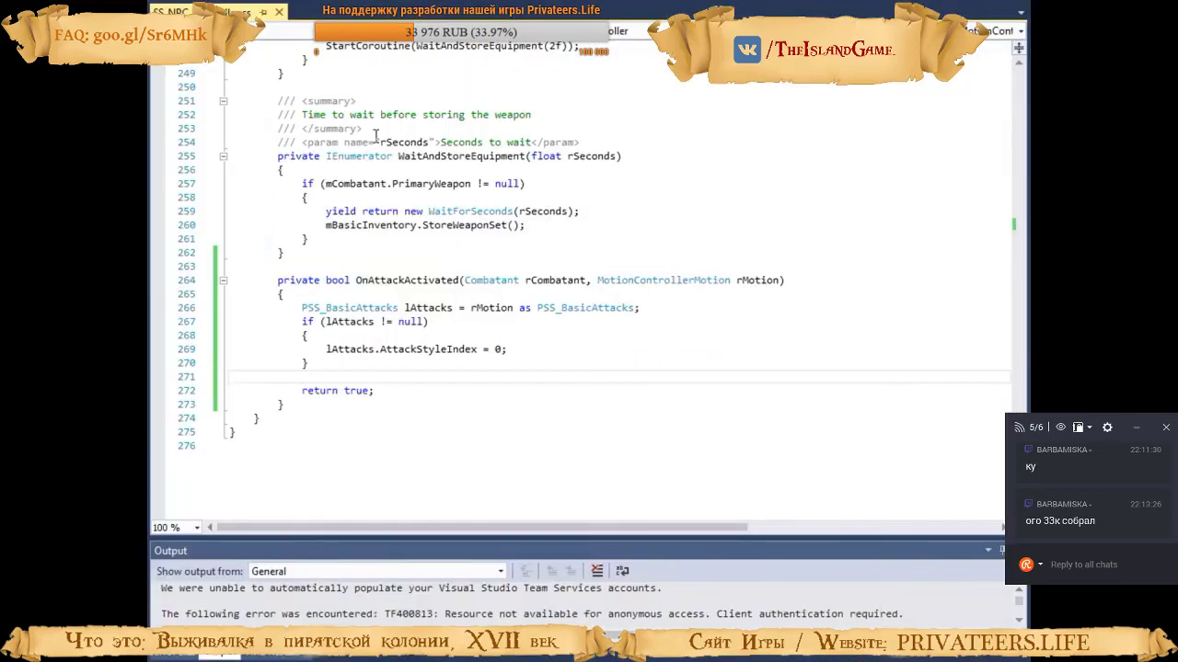
scroll(411, 343, up, 20)
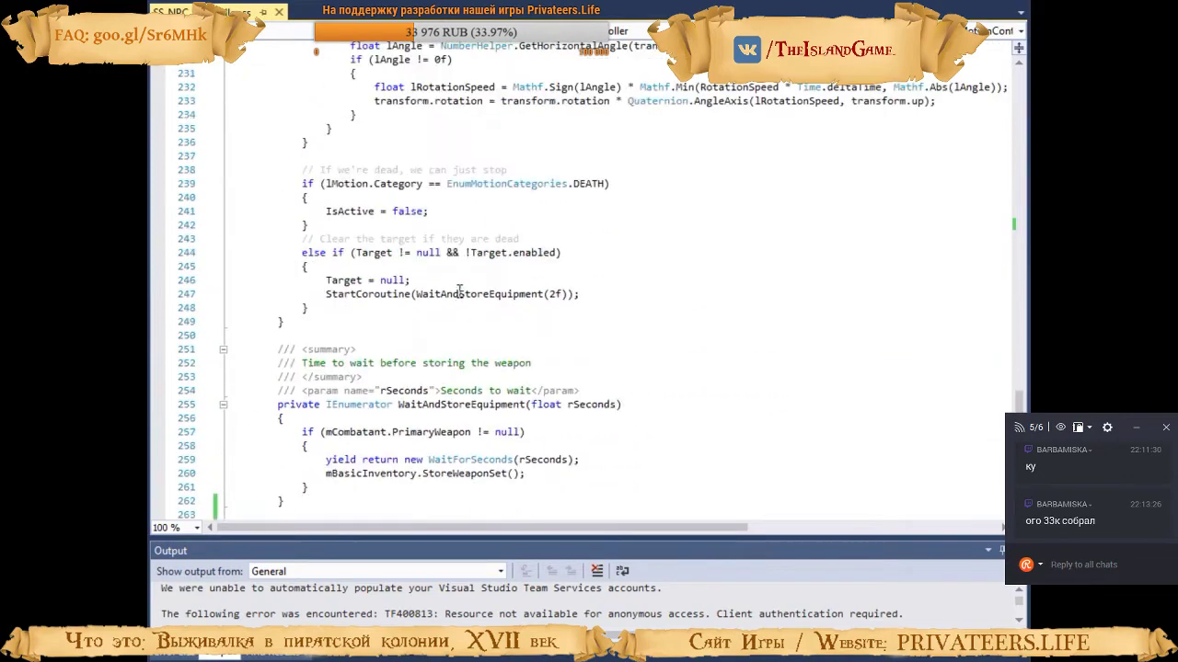
scroll(461, 302, up, 3)
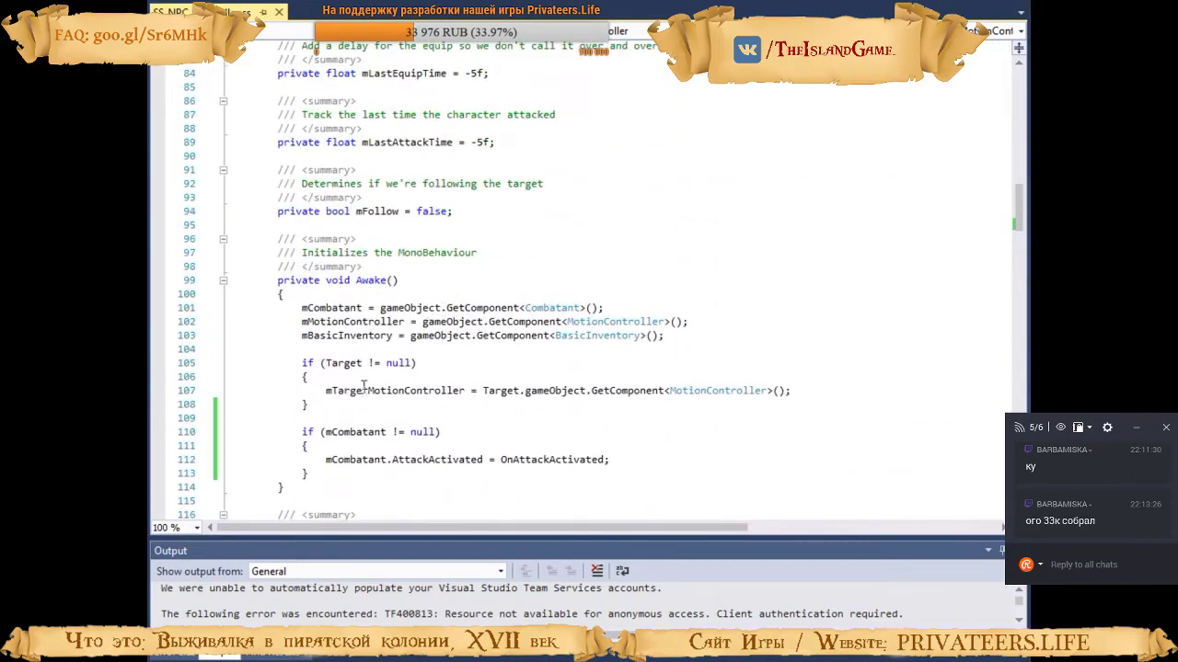
drag(326, 459, 603, 463)
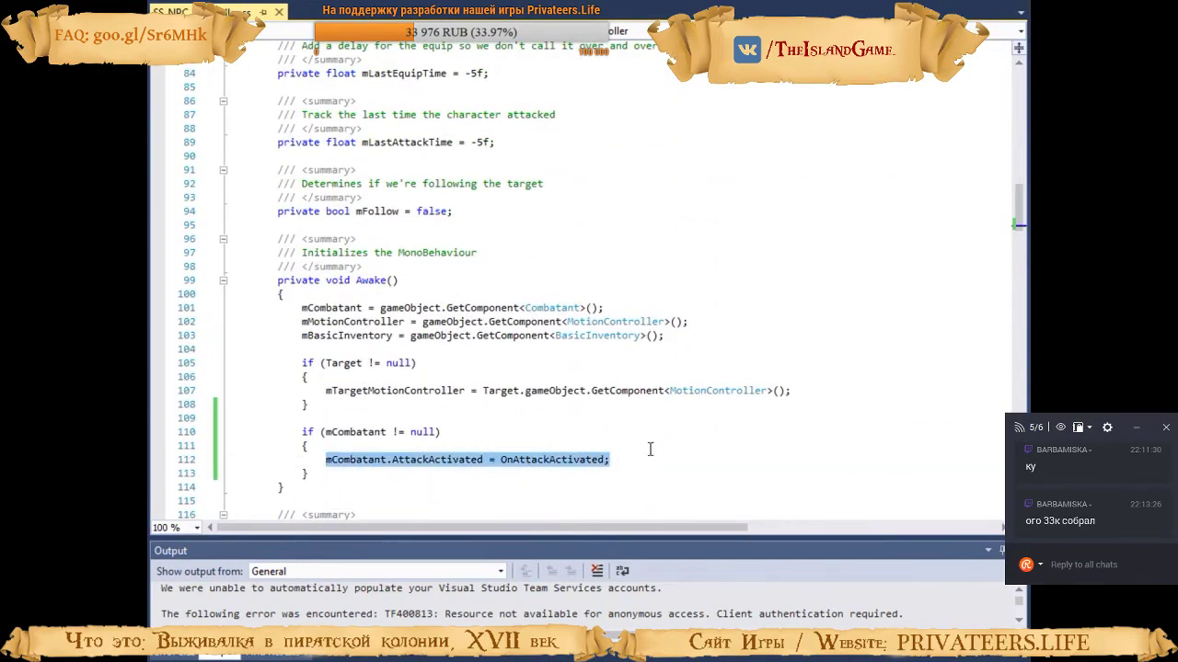
scroll(650, 449, down, 20)
scroll(650, 451, down, 20)
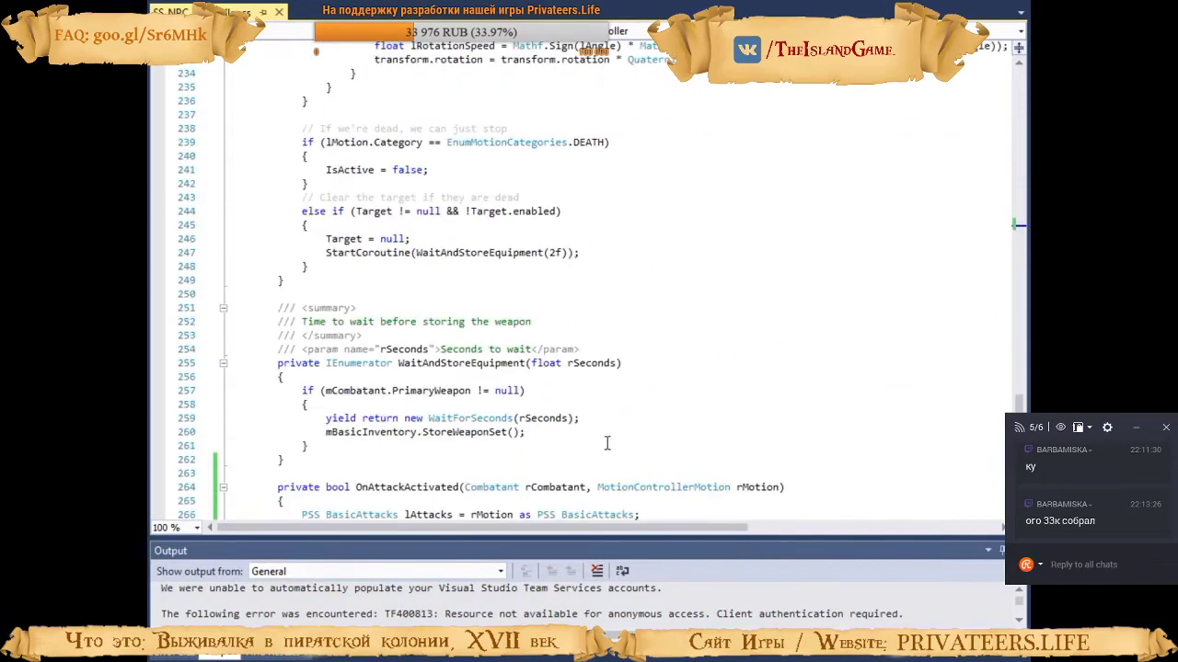
scroll(502, 386, up, 4)
drag(282, 364, 230, 241)
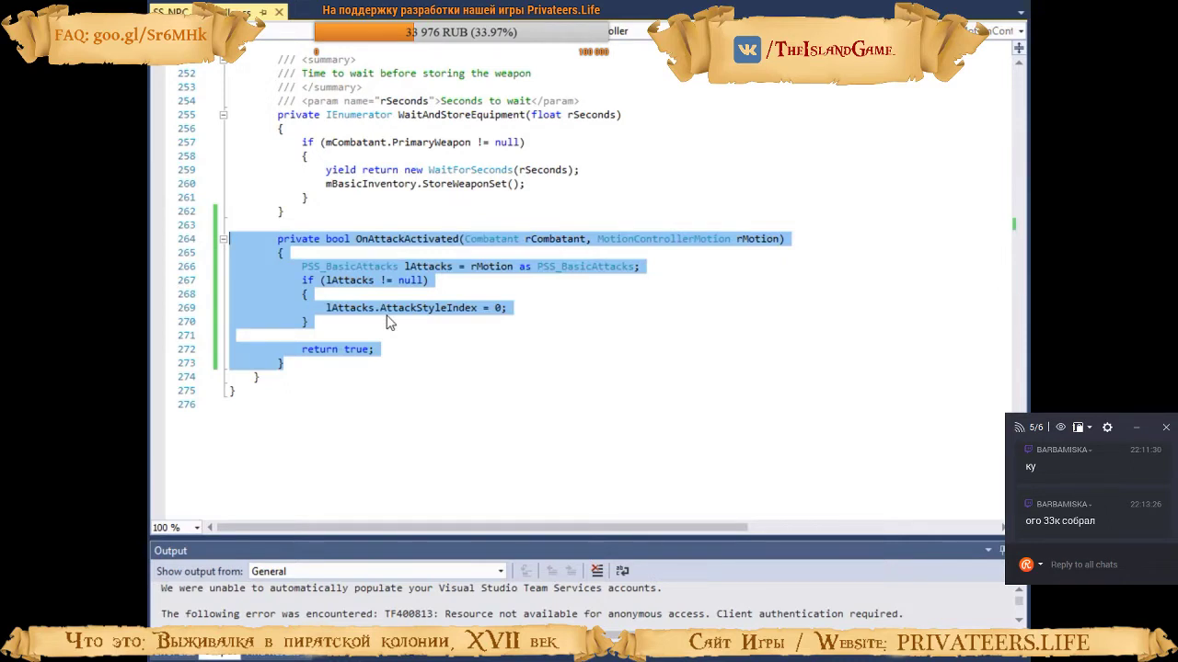
Leave the full-screen video and close the Sword & Shield Motion Pack video and its quick look
key(alt+Tab)
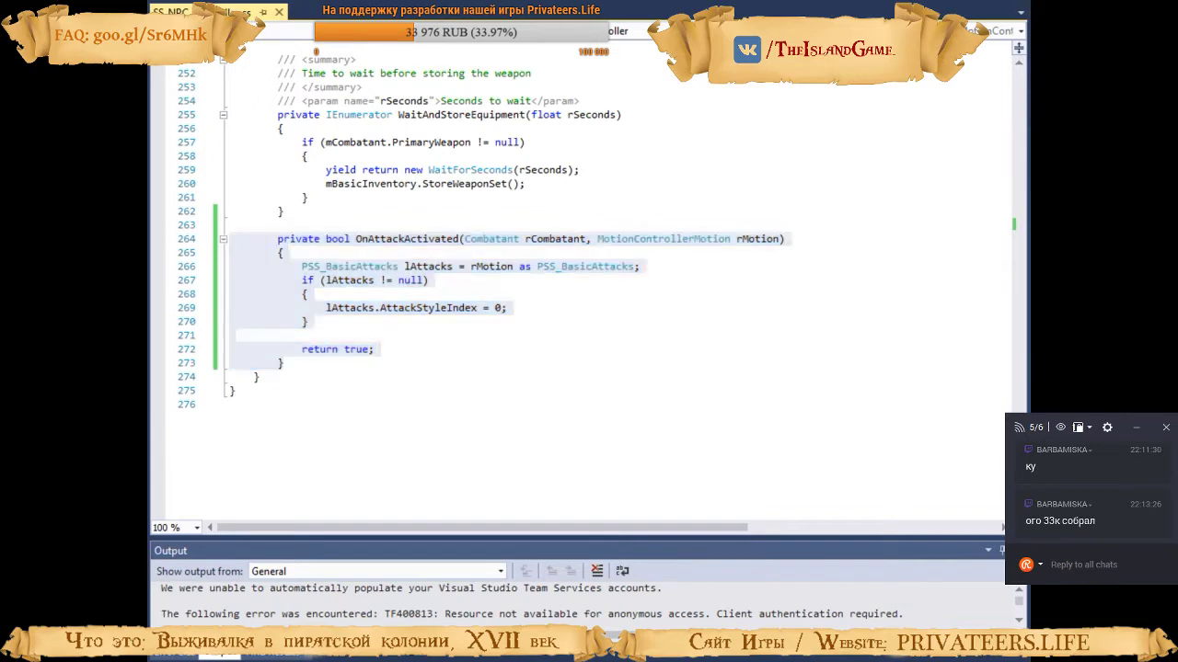
key(Escape)
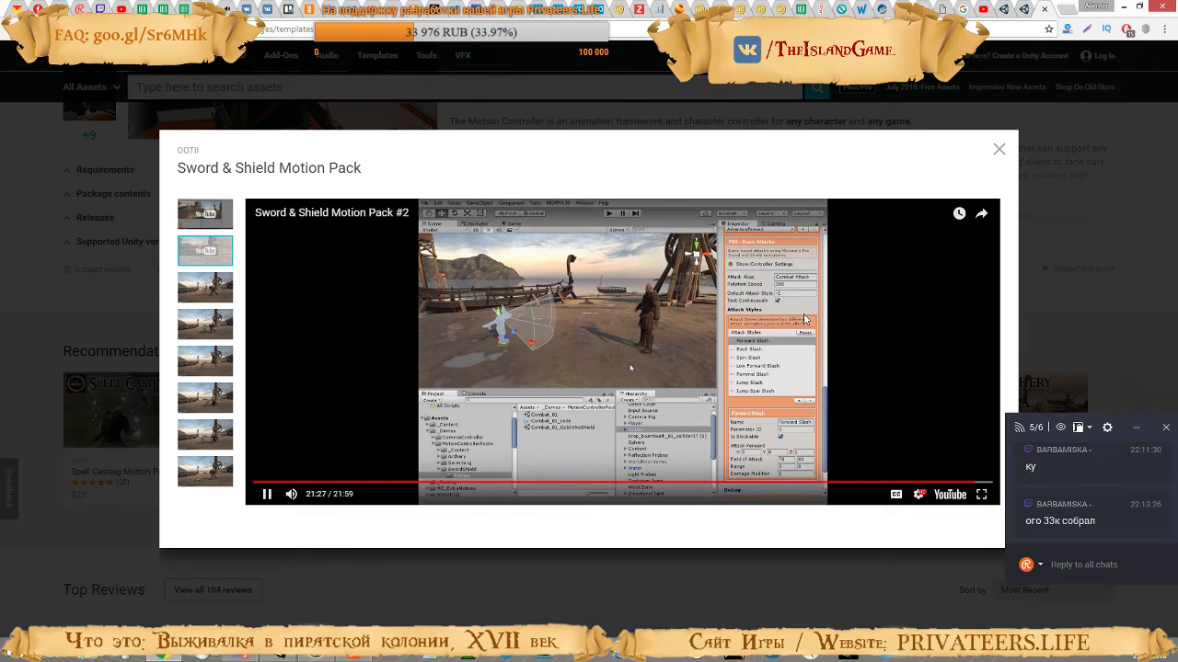
click(999, 150)
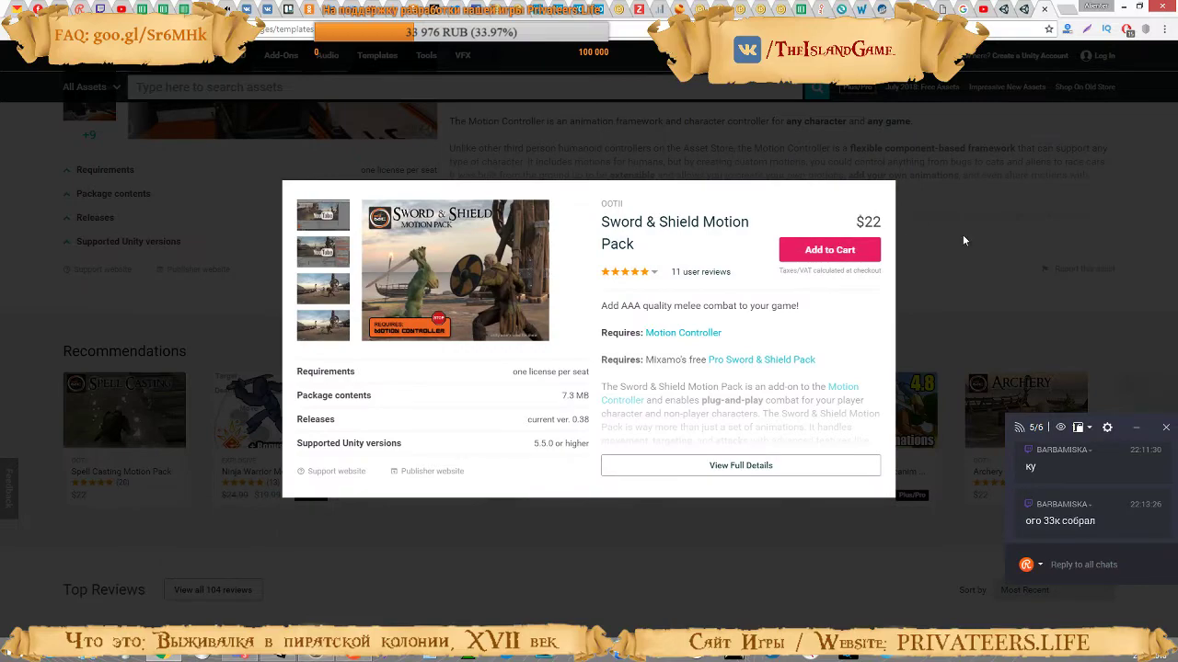
click(963, 240)
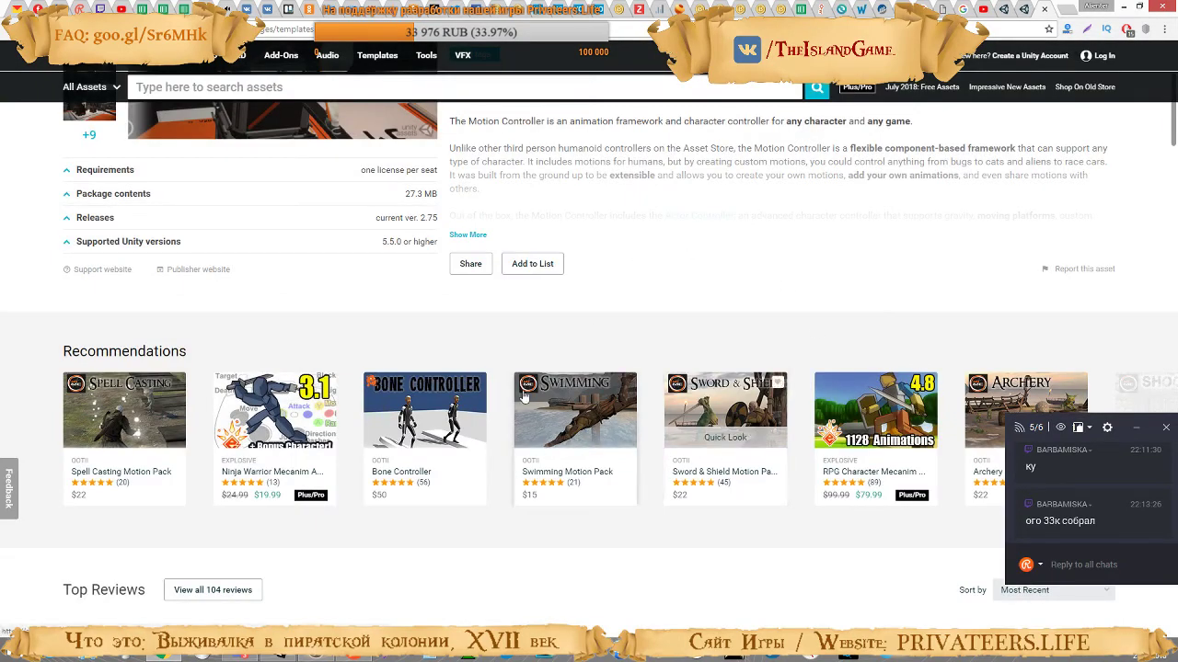
Open the quick look of the Spell Casting Motion Pack and play its Intro video in full screen
click(115, 439)
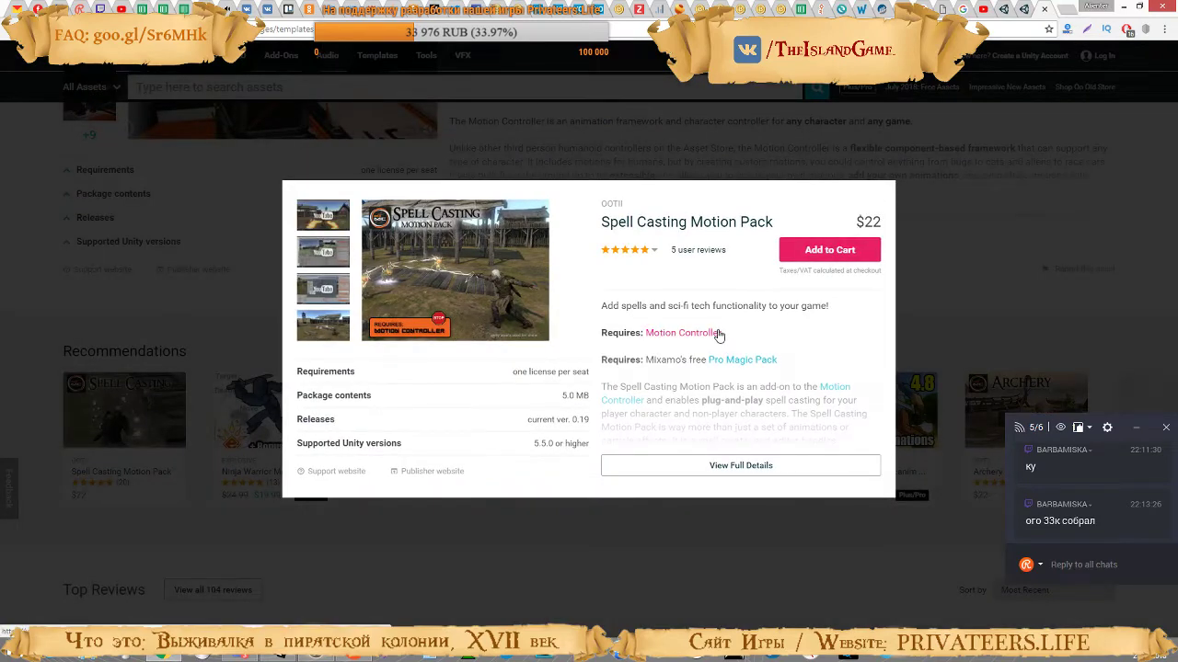
click(326, 218)
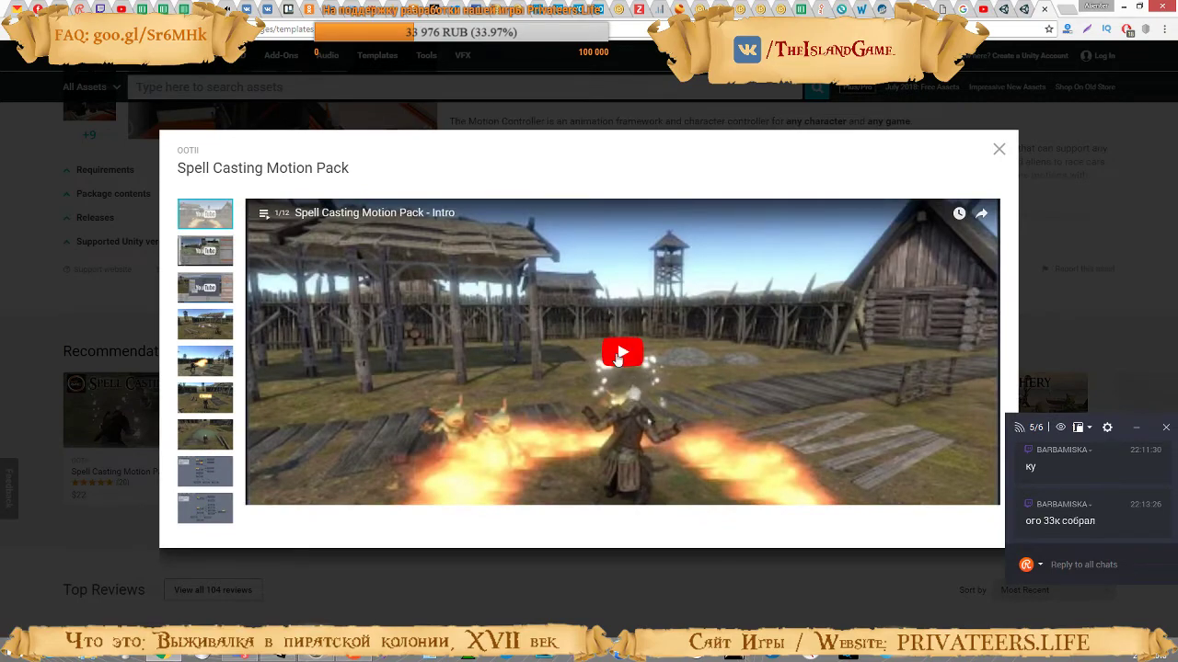
click(618, 357)
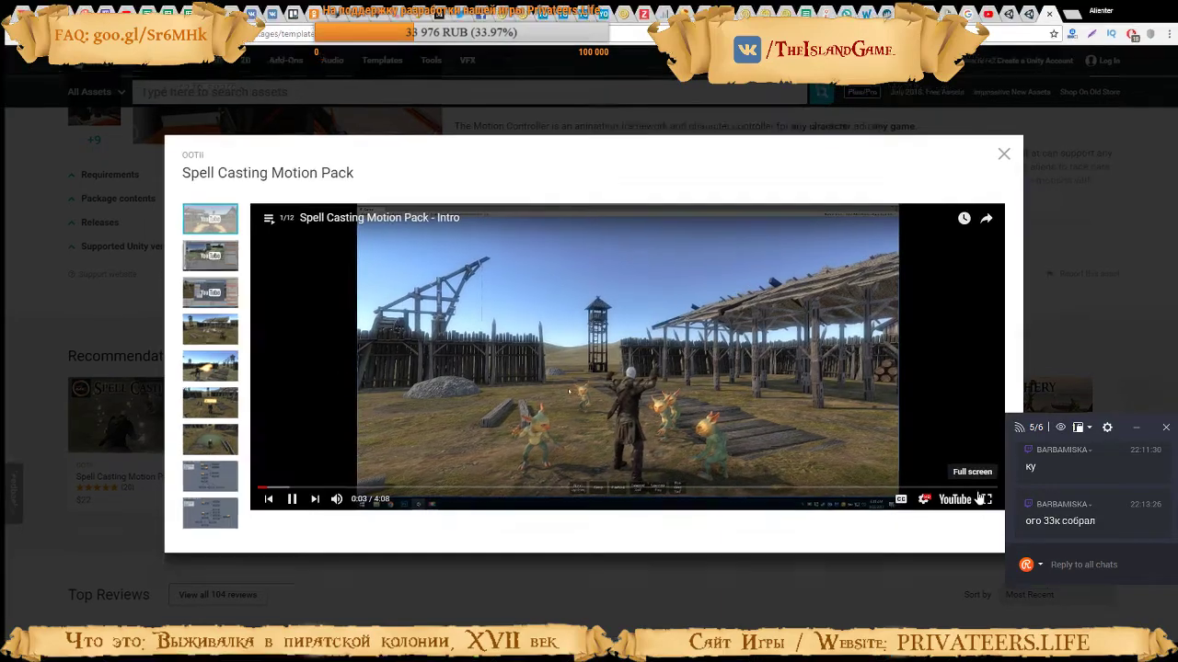
click(982, 499)
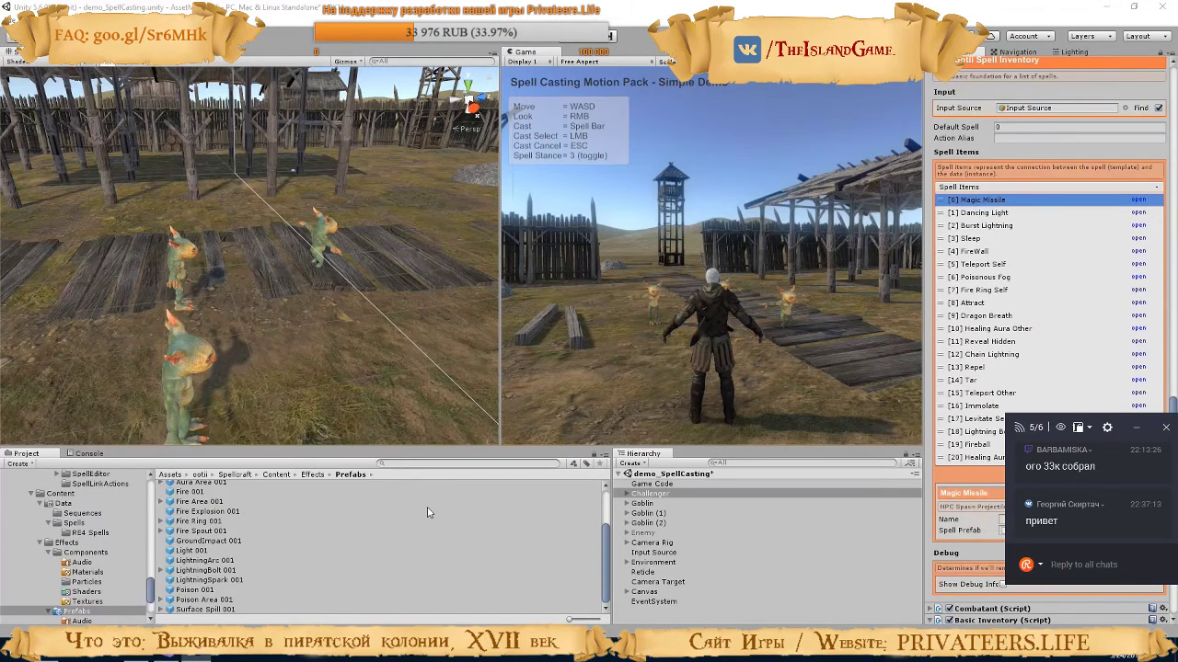
Locate the Magic Missile spell prefab in the project's Spells folder and inspect the neighbouring spell assets up to HealSelf
click(1003, 531)
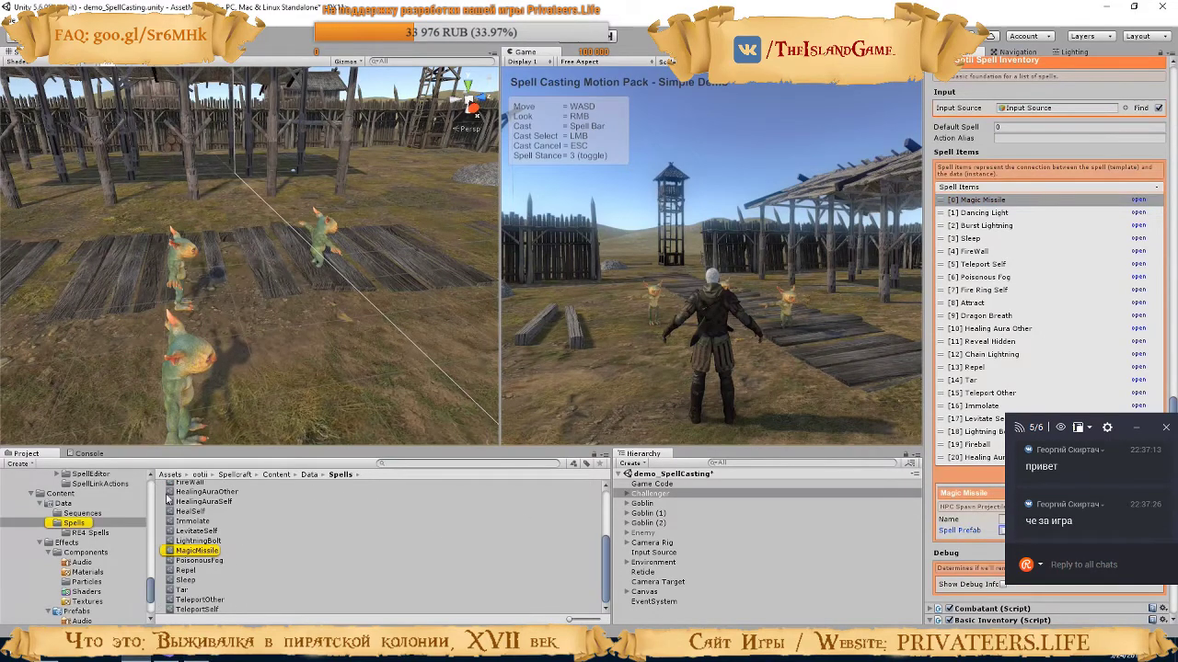
click(204, 541)
key(Up)
key(Up)
key(Up)
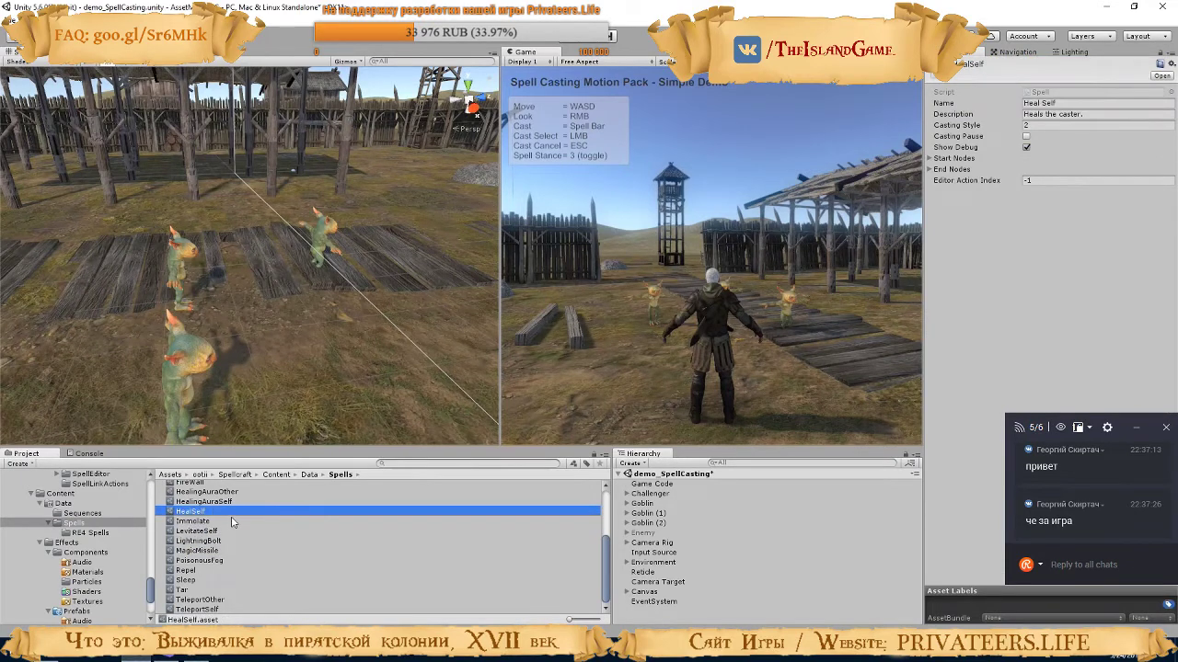
Select the Challenger character and examine the list of spell items in its Spell Inventory component
click(661, 494)
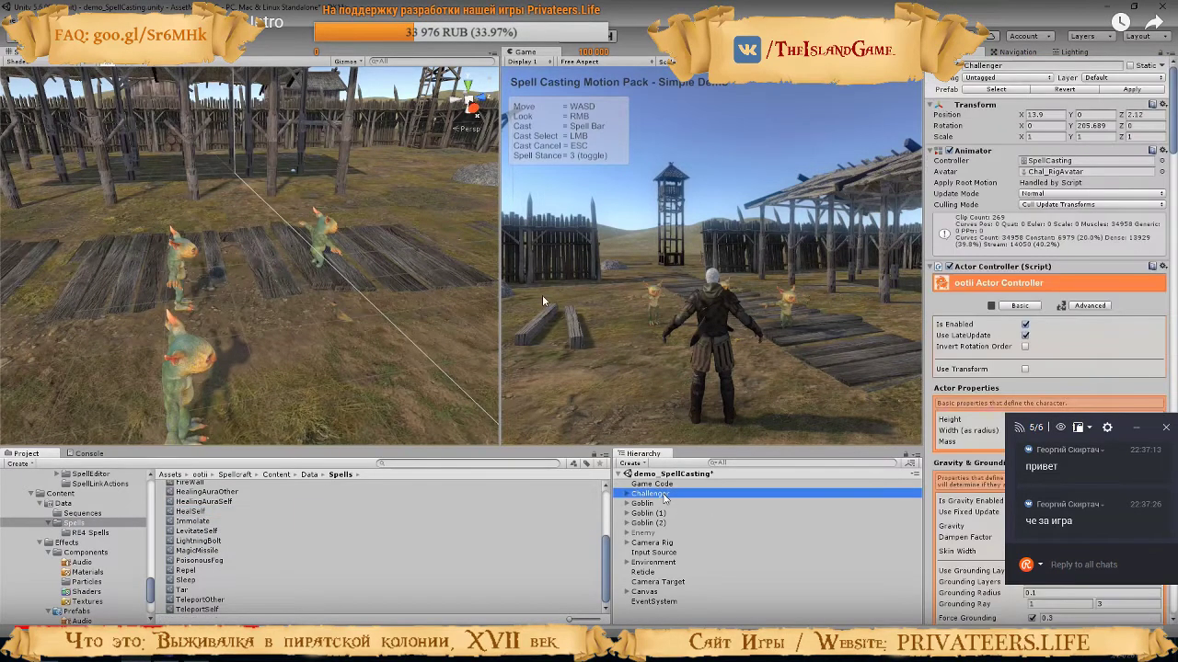
drag(1173, 161, 1173, 400)
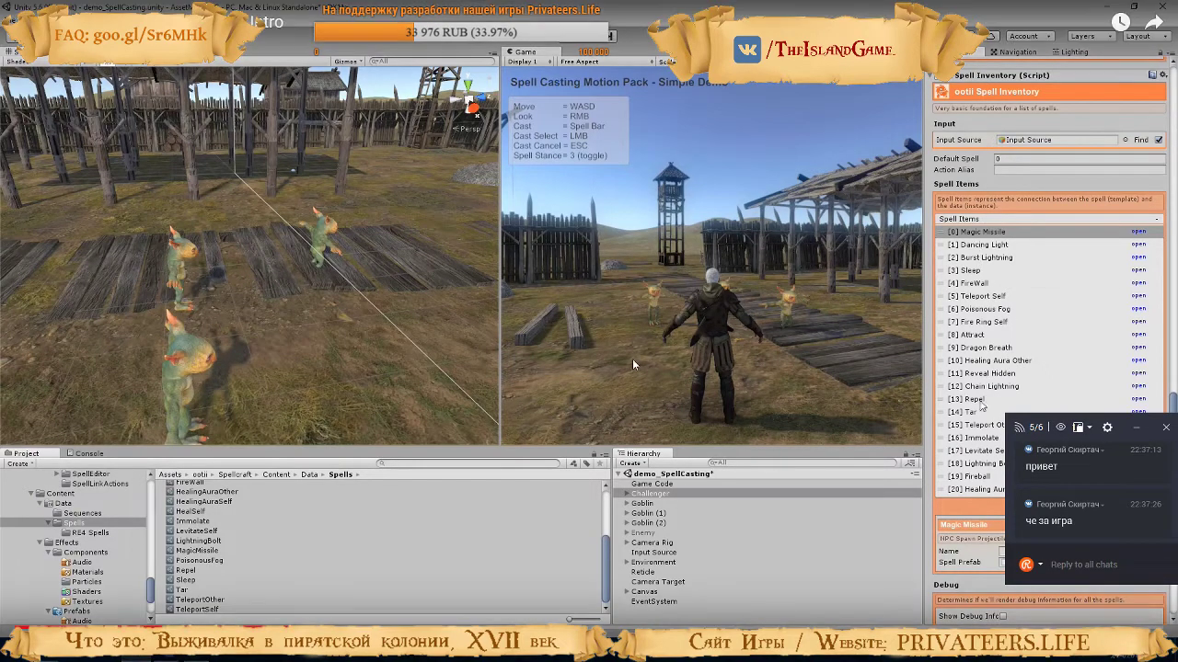
click(632, 363)
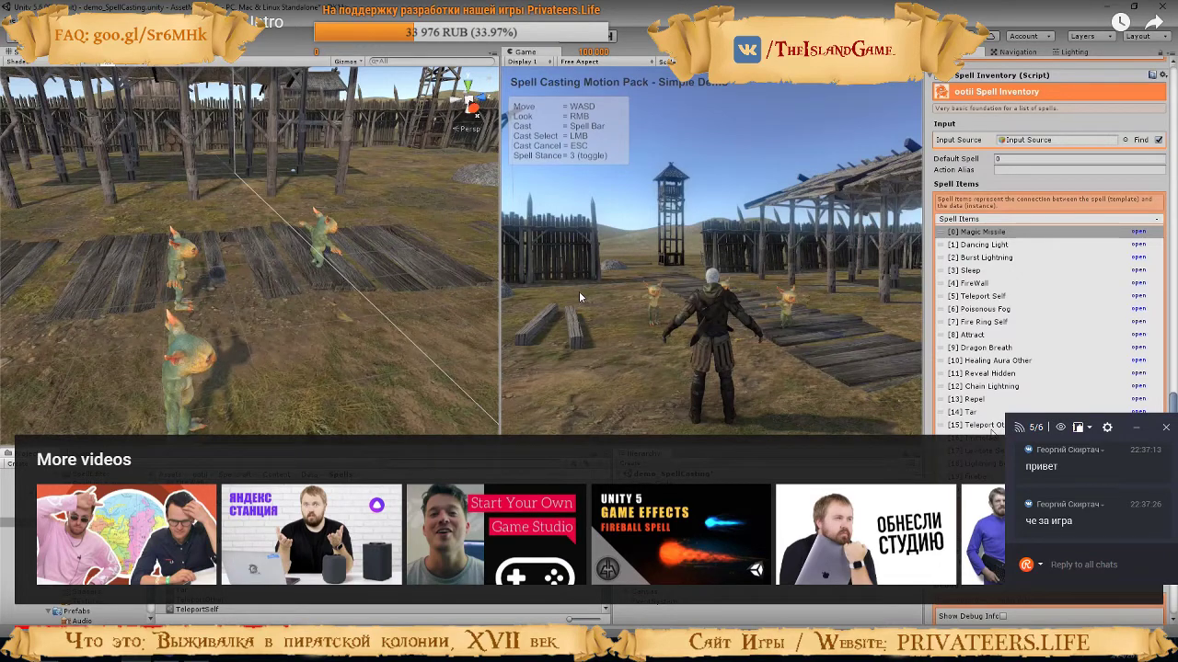
click(618, 329)
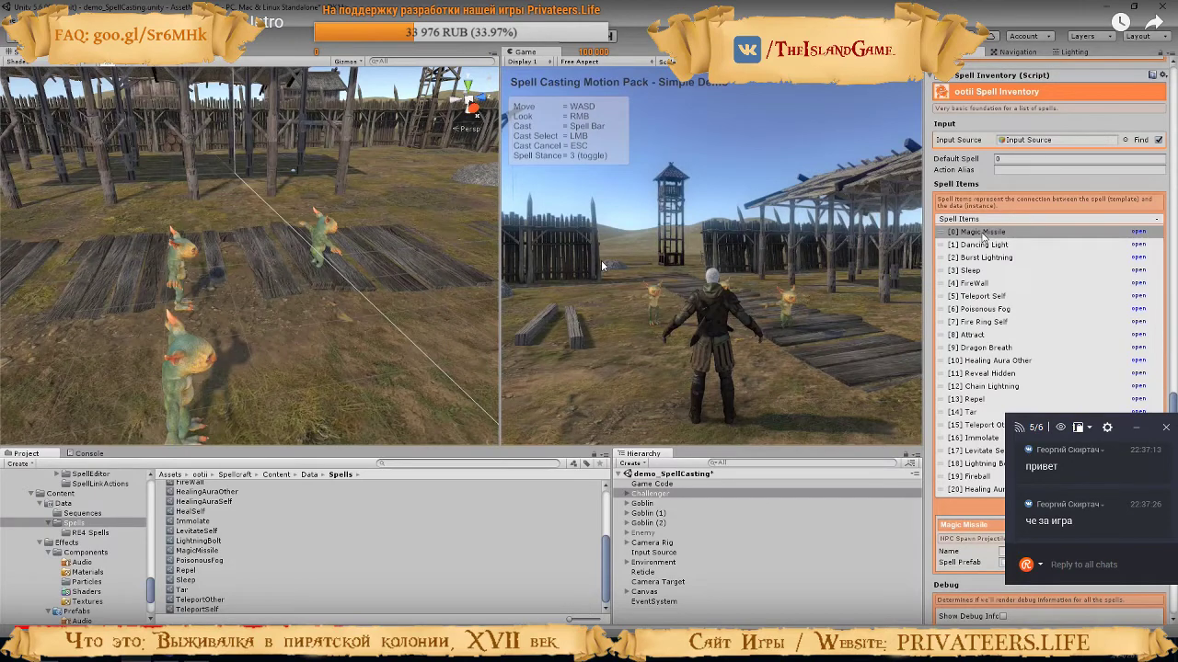
Open the Magic Missile spell in the Spell Editor and inspect the settings of its Spawn Particles node
click(1138, 233)
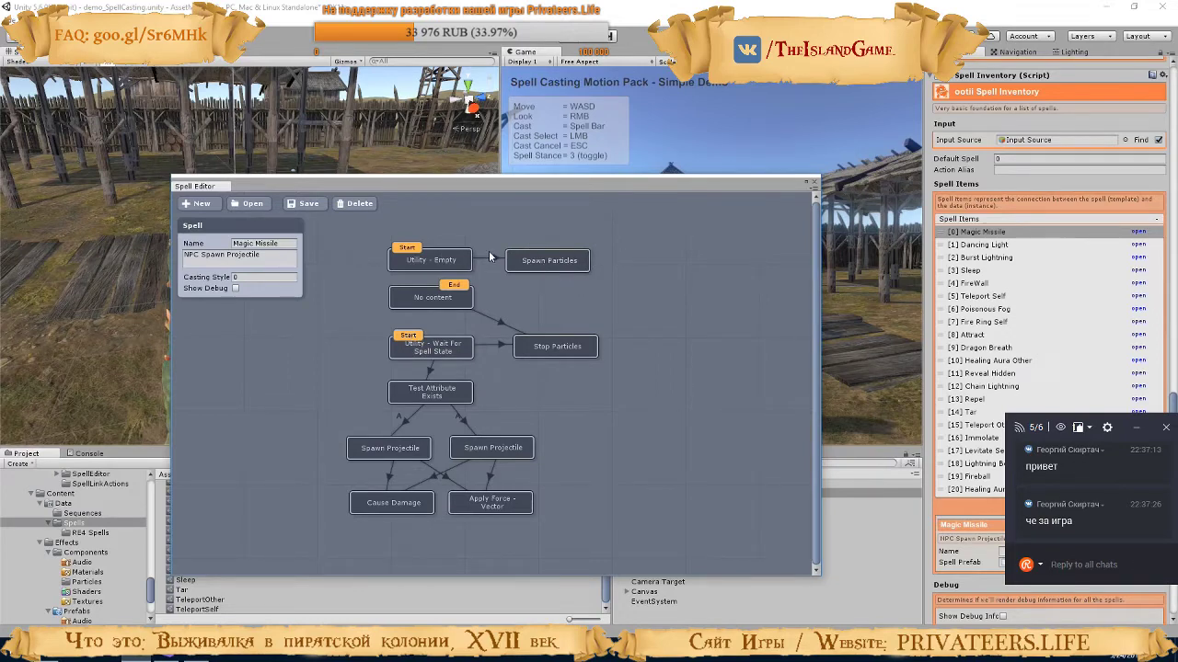
click(539, 265)
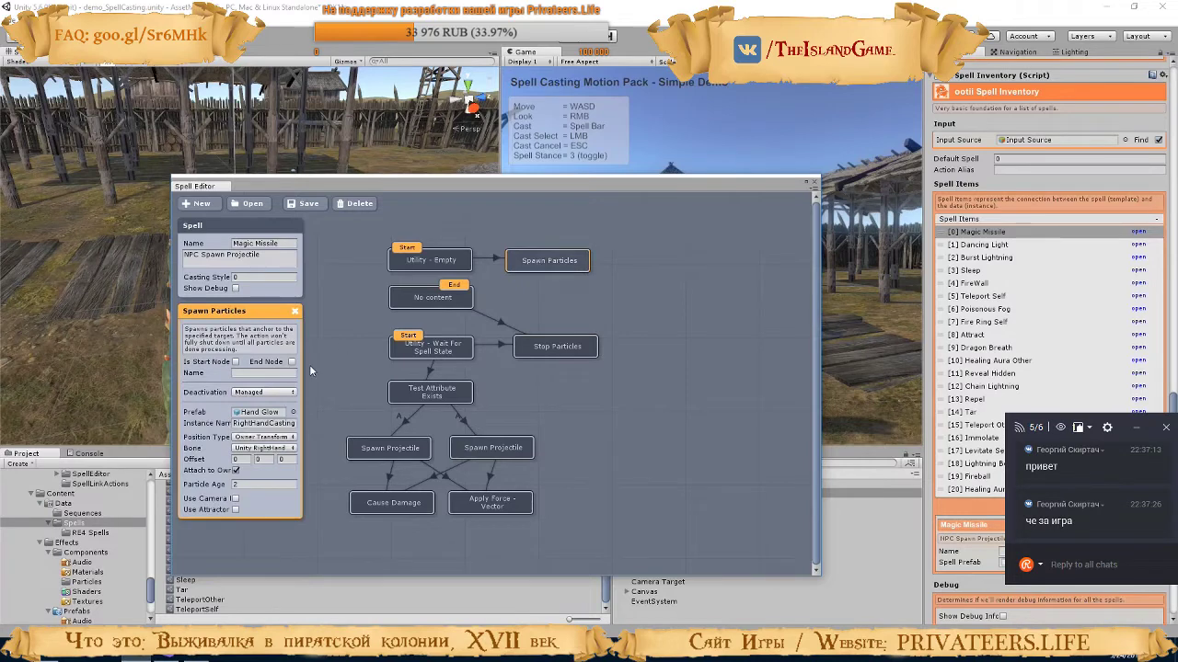
click(617, 264)
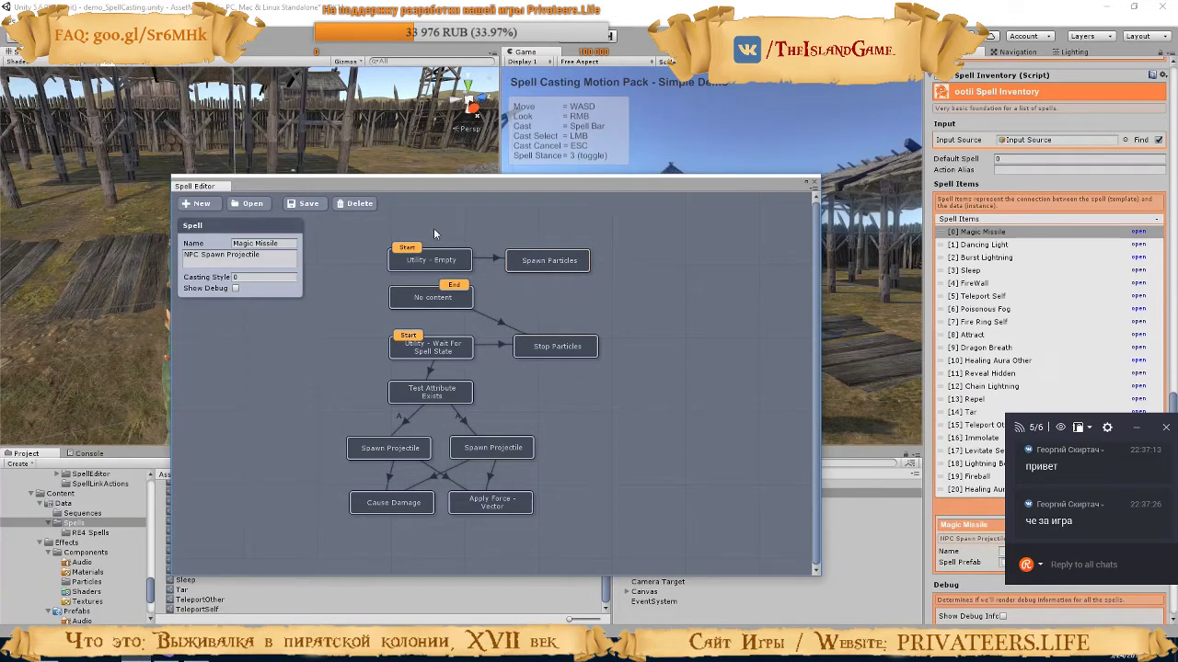
Inspect the Wait For Spell State and Test Attribute Exists nodes, the Compare Start Node State link action, and the linked Spawn Projectile node
click(432, 352)
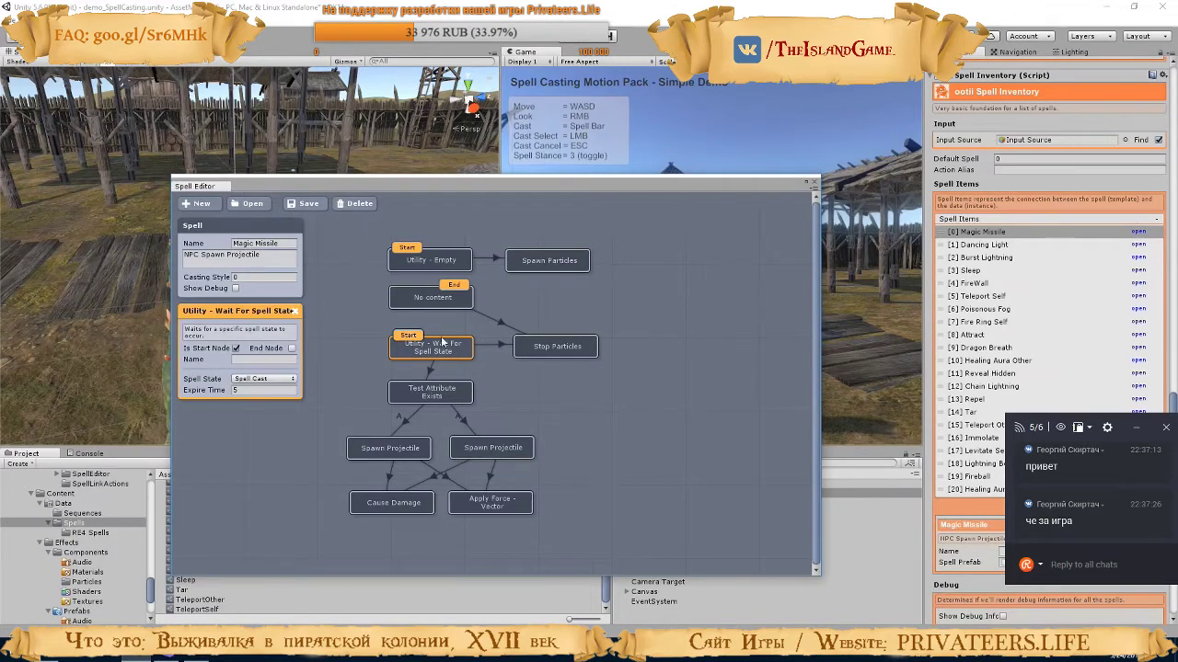
click(437, 391)
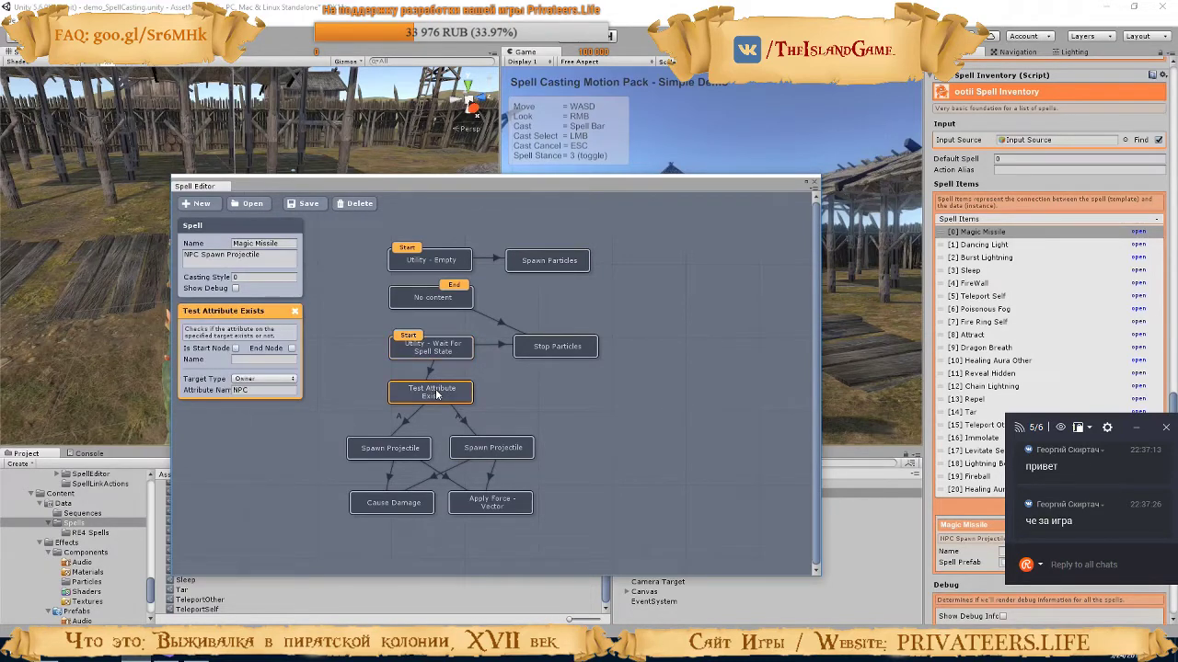
click(408, 421)
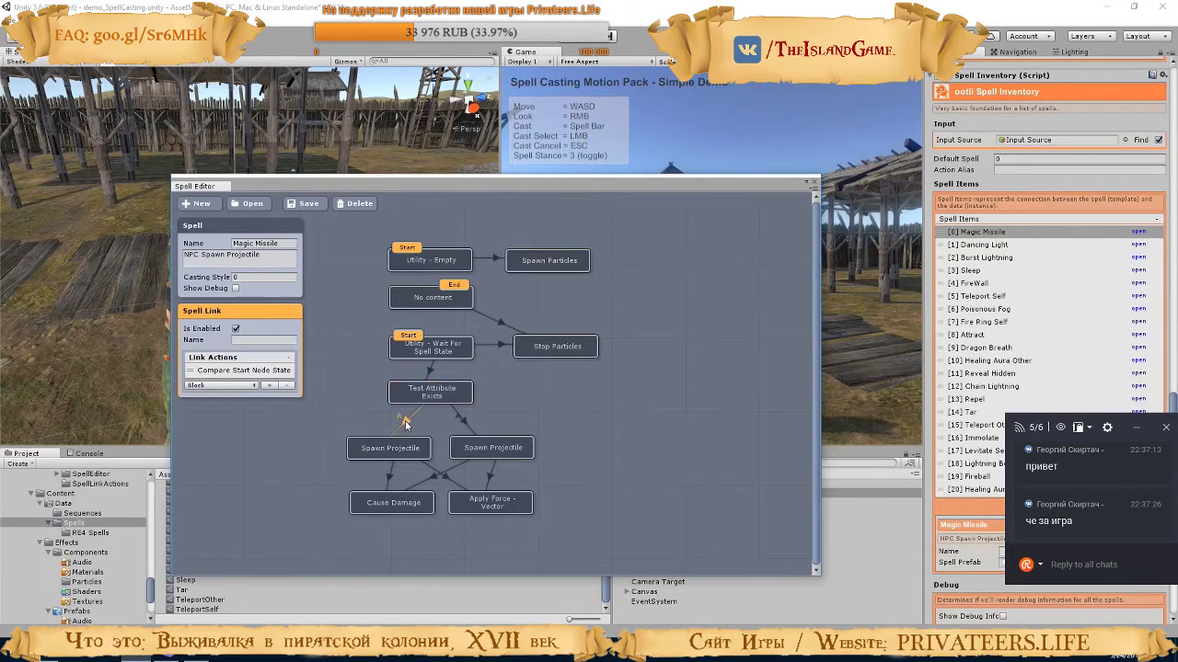
click(191, 371)
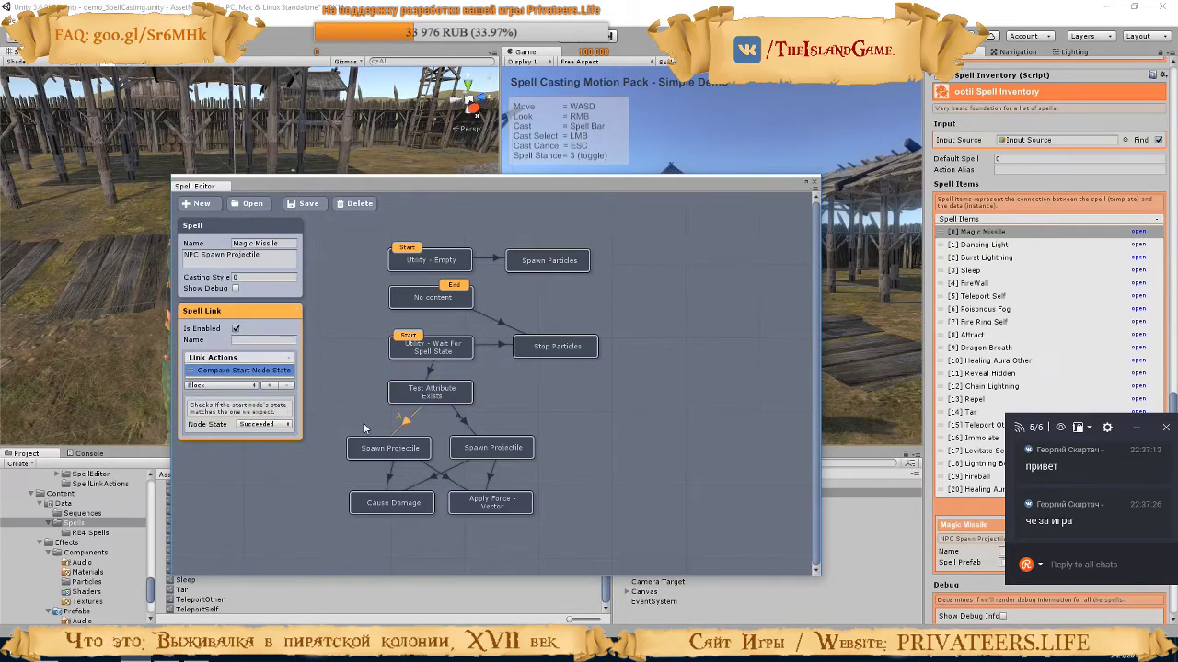
click(402, 450)
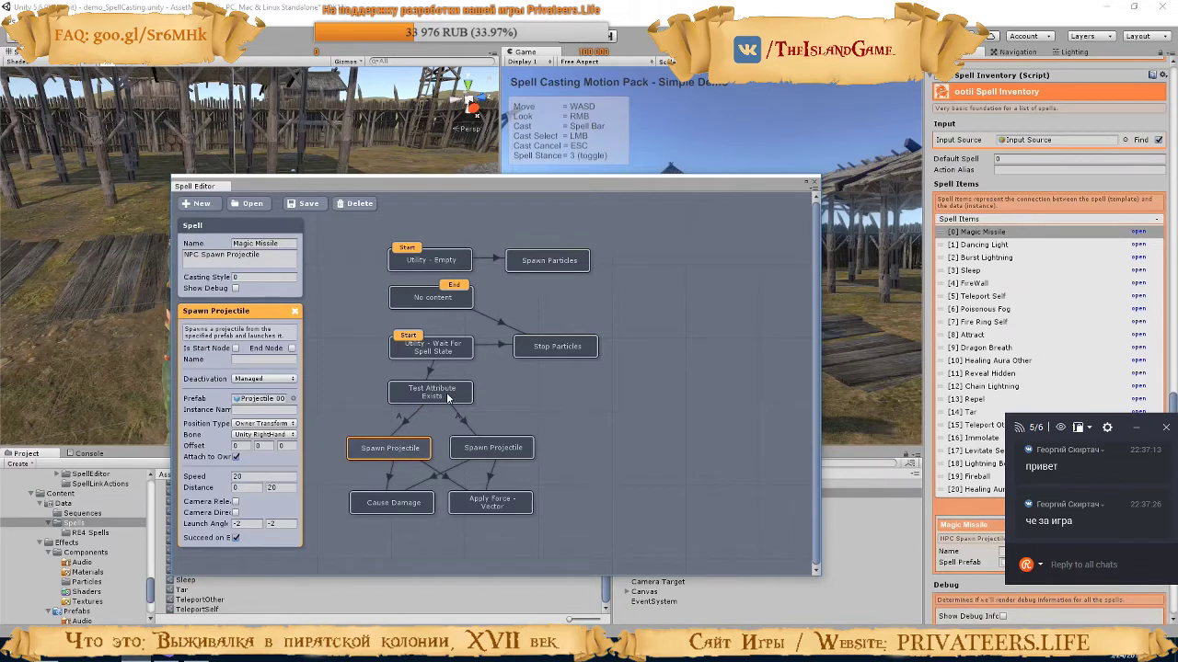
Inspect the settings of Magic Missile's second Spawn Projectile, Cause Damage, Apply Force - Vector and Spawn Particles nodes, and close the editor
click(485, 446)
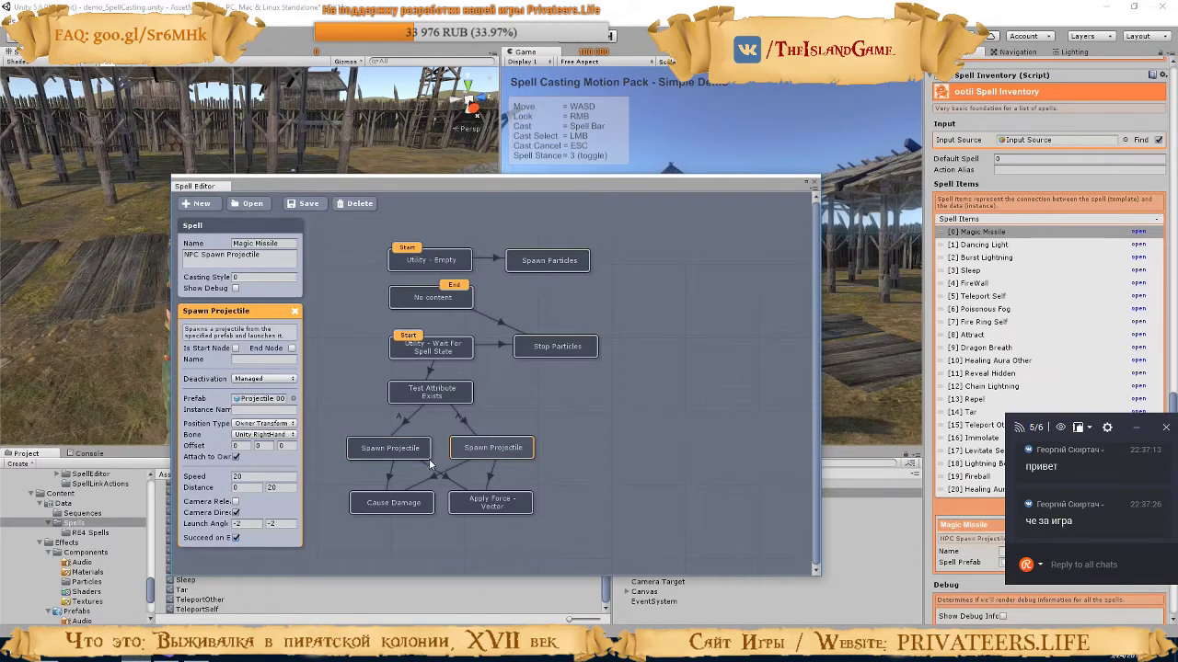
click(422, 505)
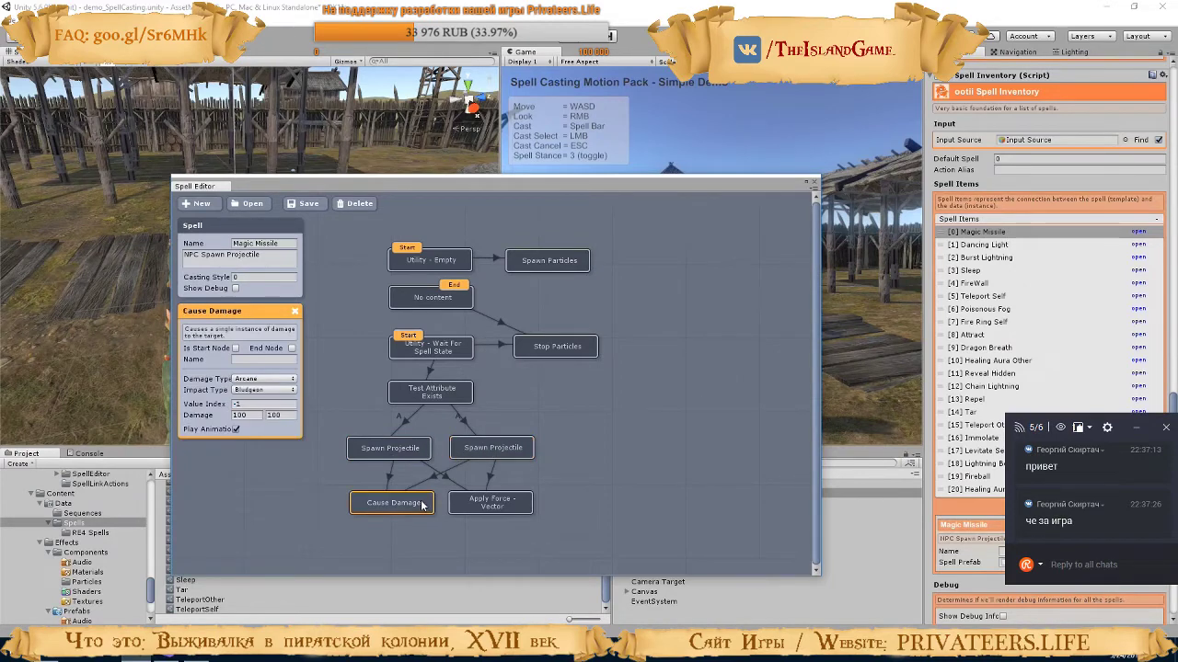
click(468, 505)
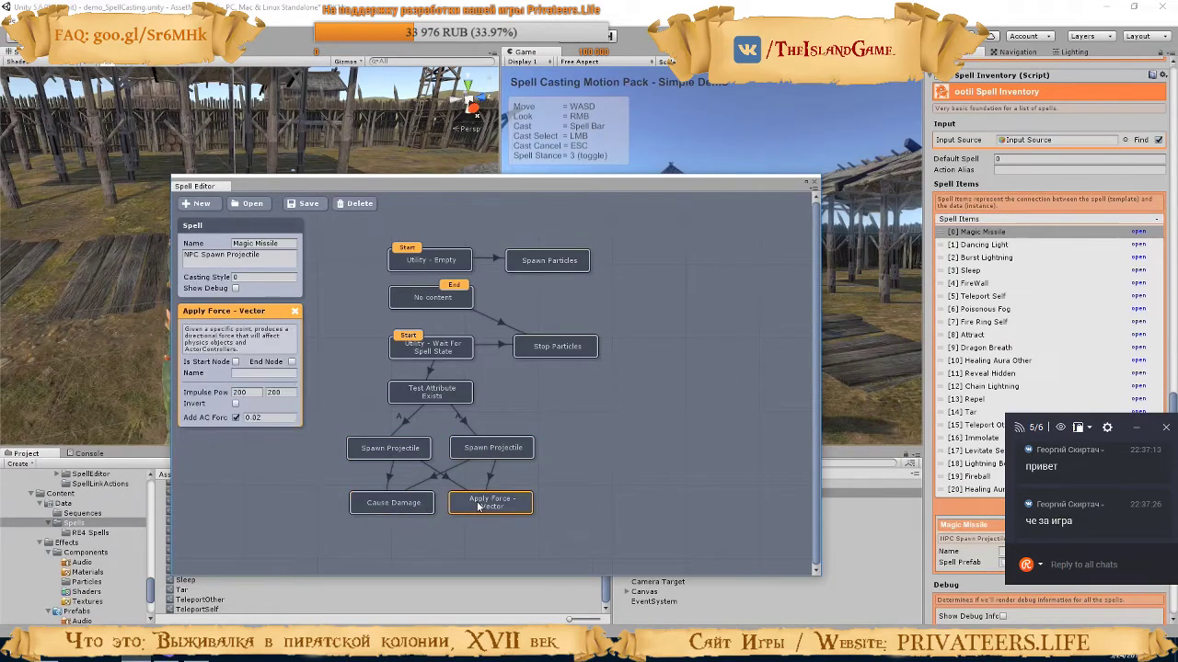
click(412, 508)
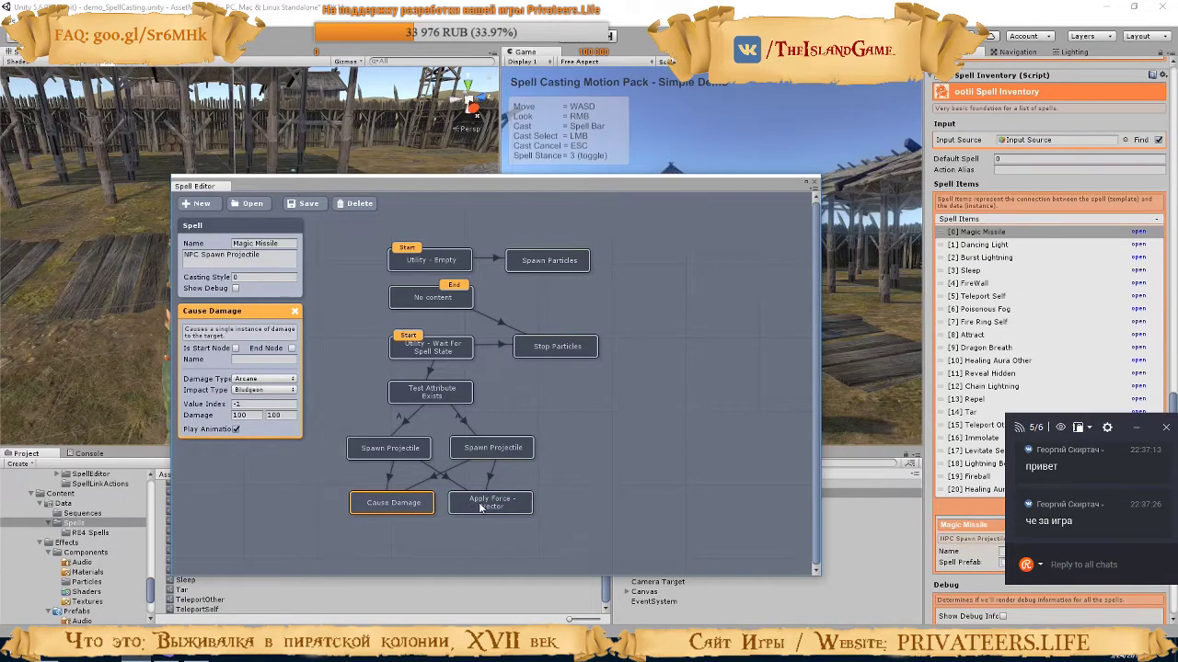
click(469, 506)
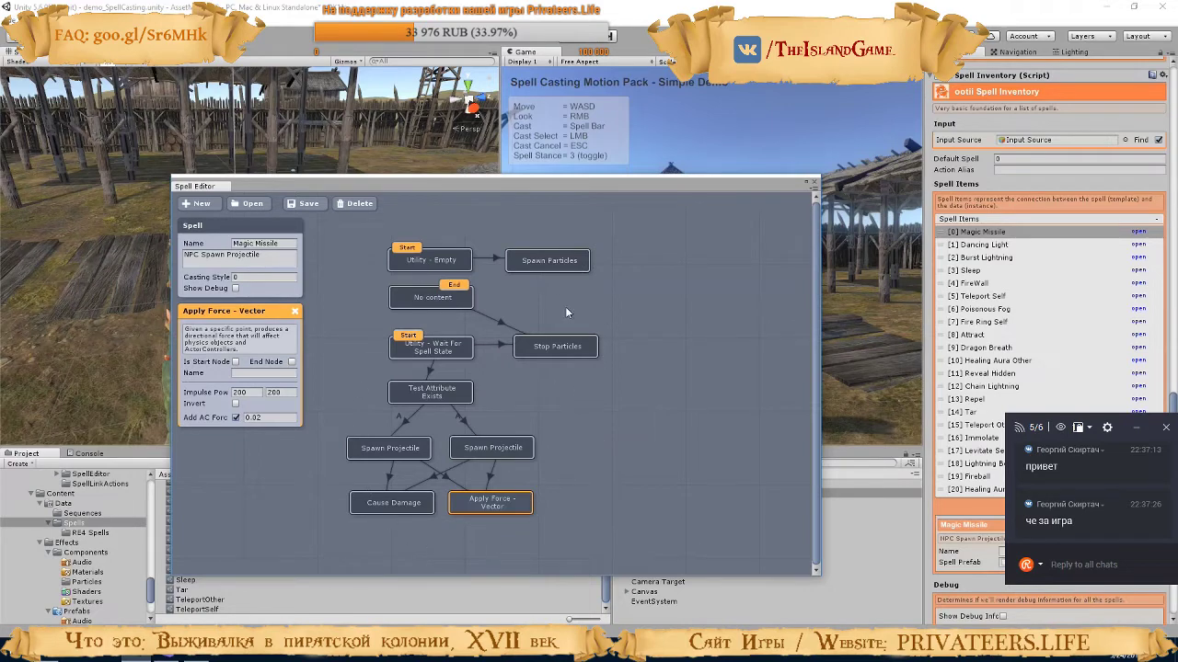
click(544, 263)
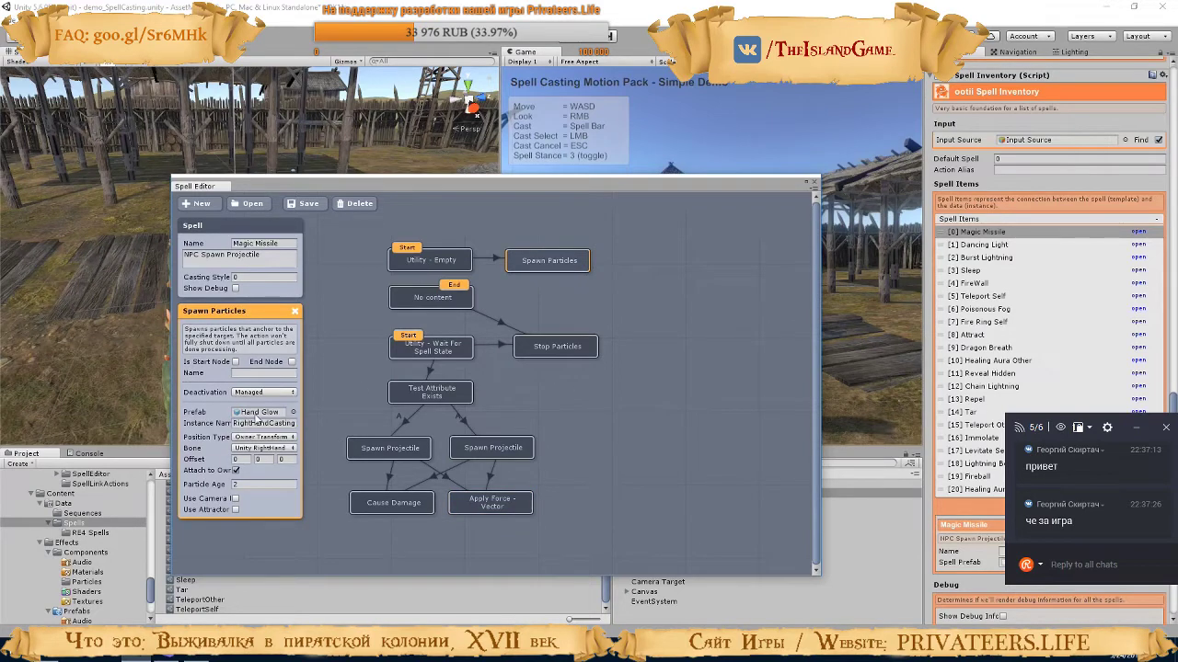
click(414, 510)
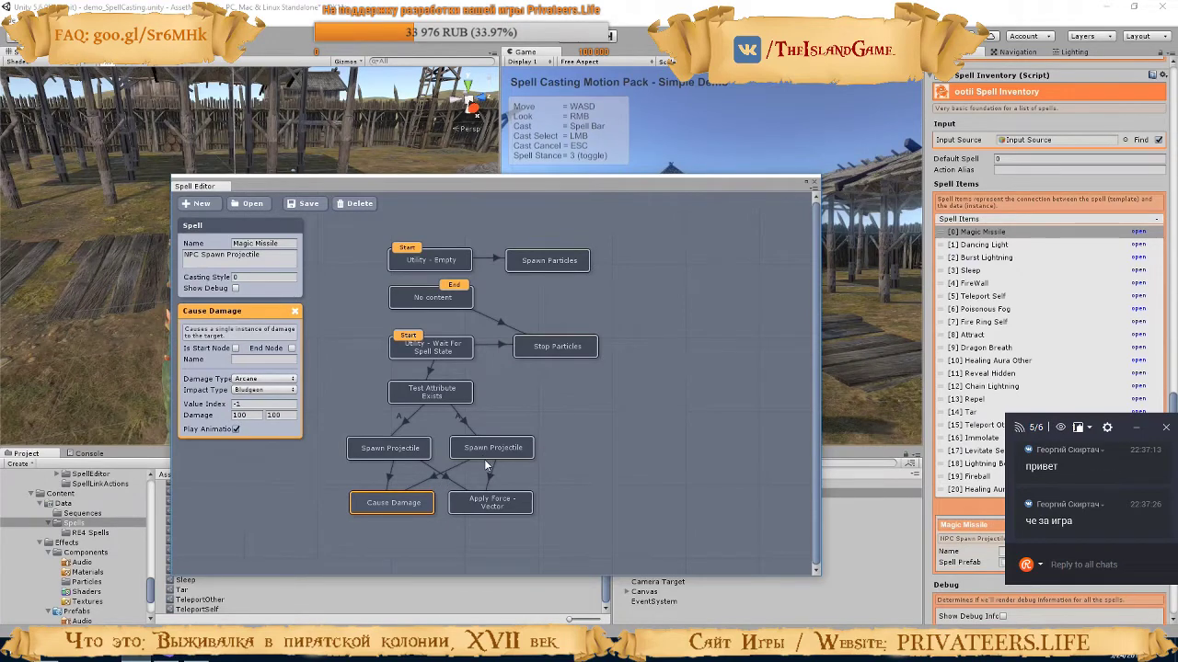
click(489, 503)
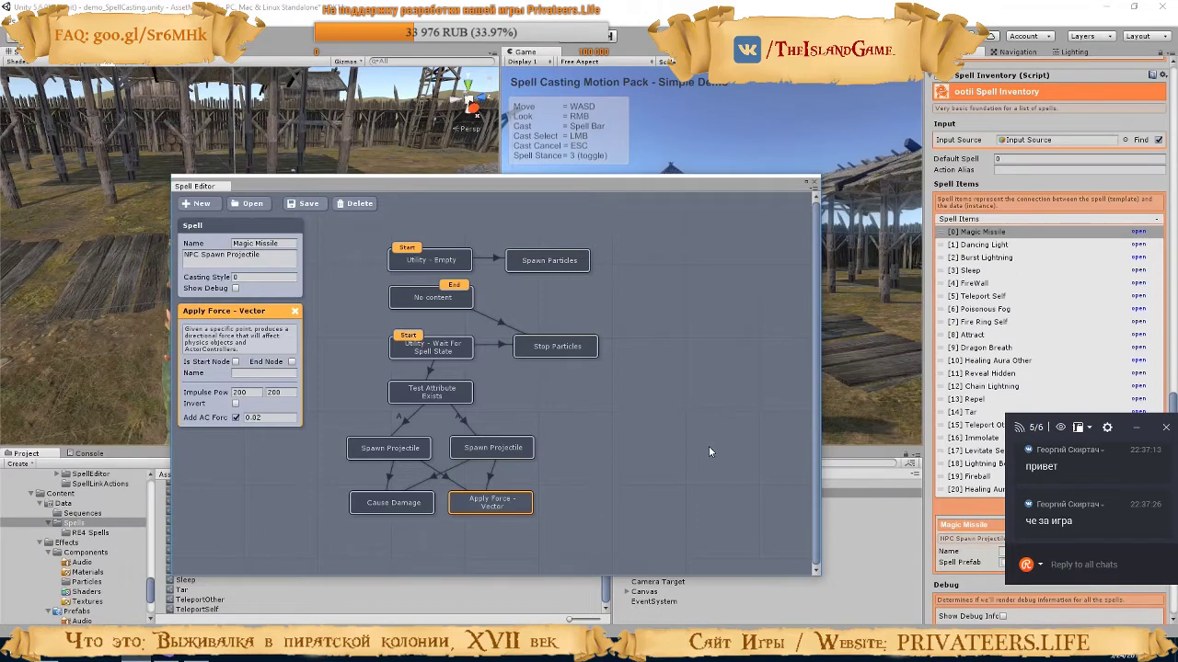
click(811, 183)
Open a blank Spell Editor from the ootii tools and view the file prompt for a new spell without saving
click(182, 18)
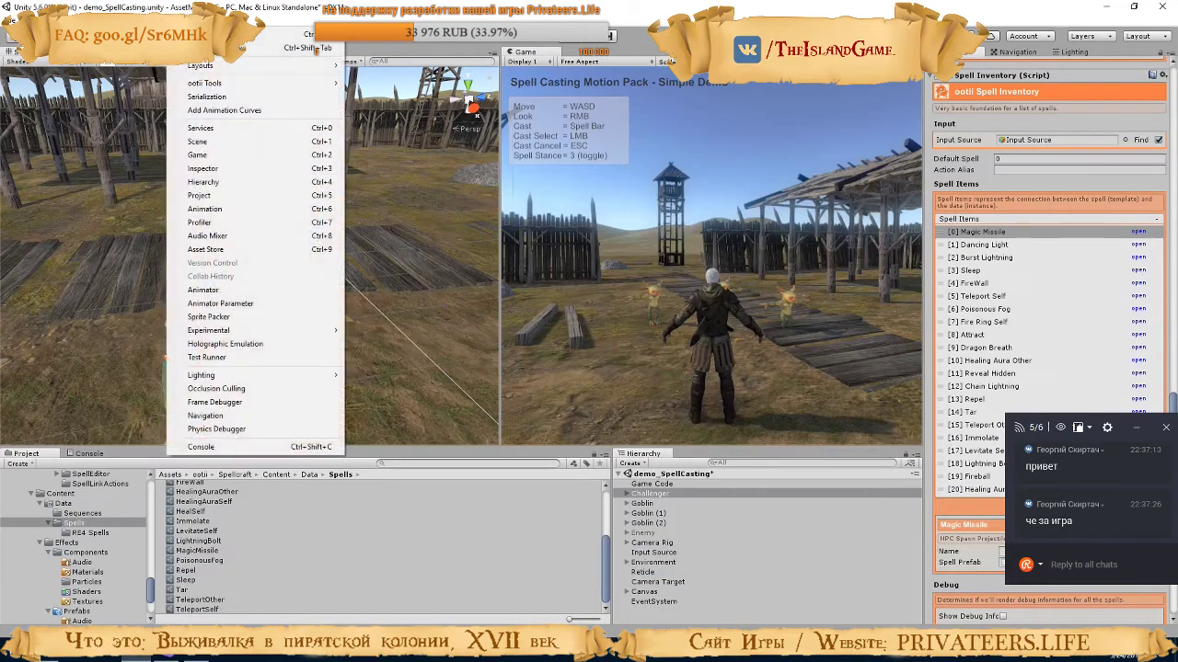
mouse_move(253, 86)
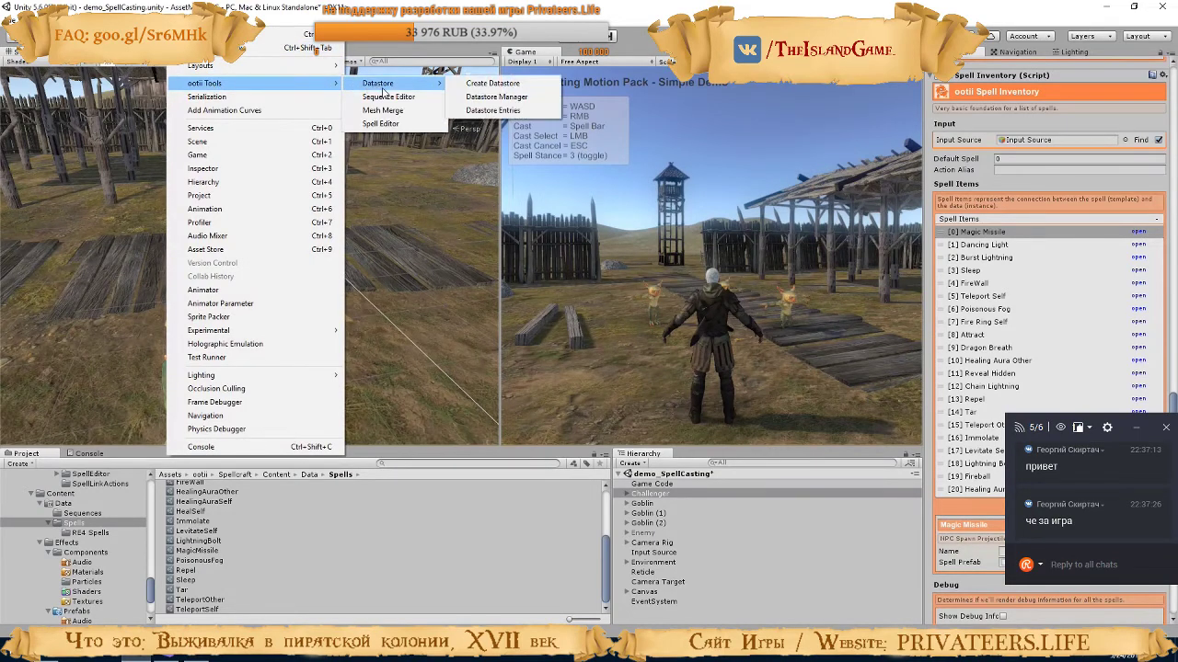
click(388, 123)
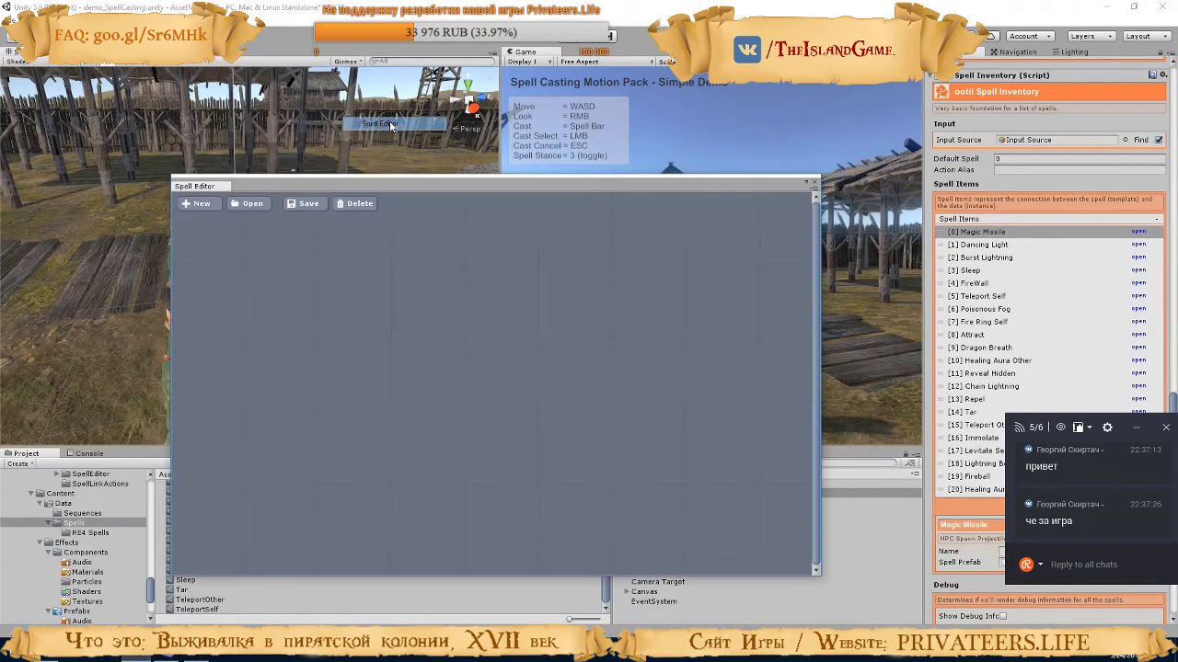
click(201, 205)
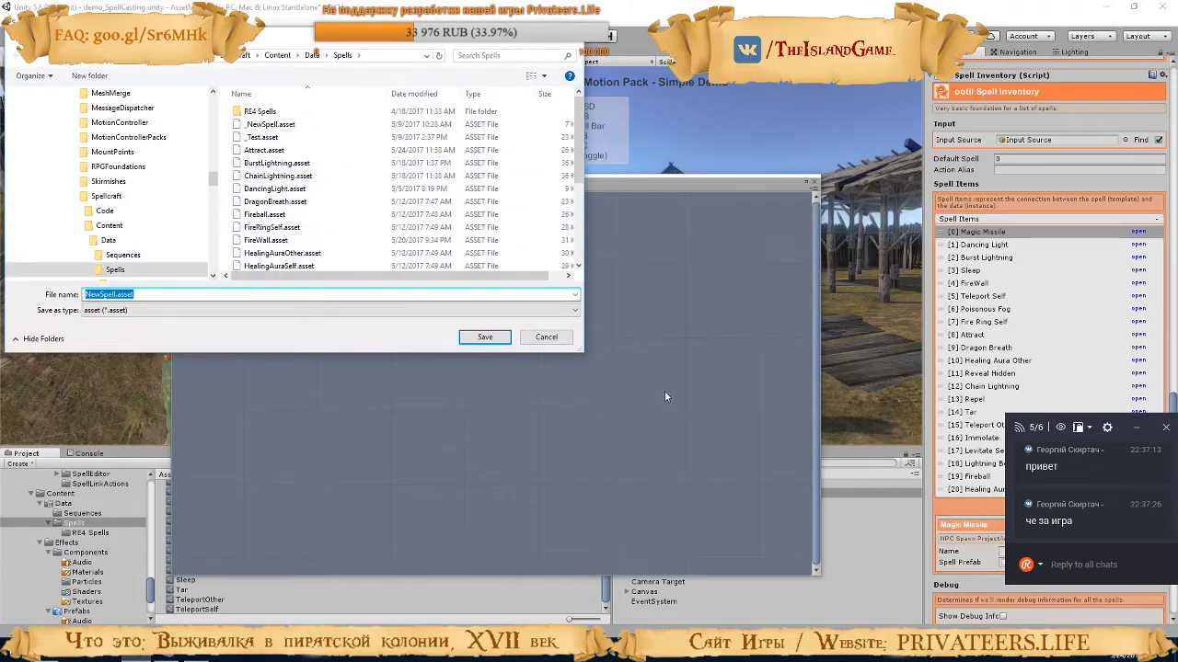
click(546, 338)
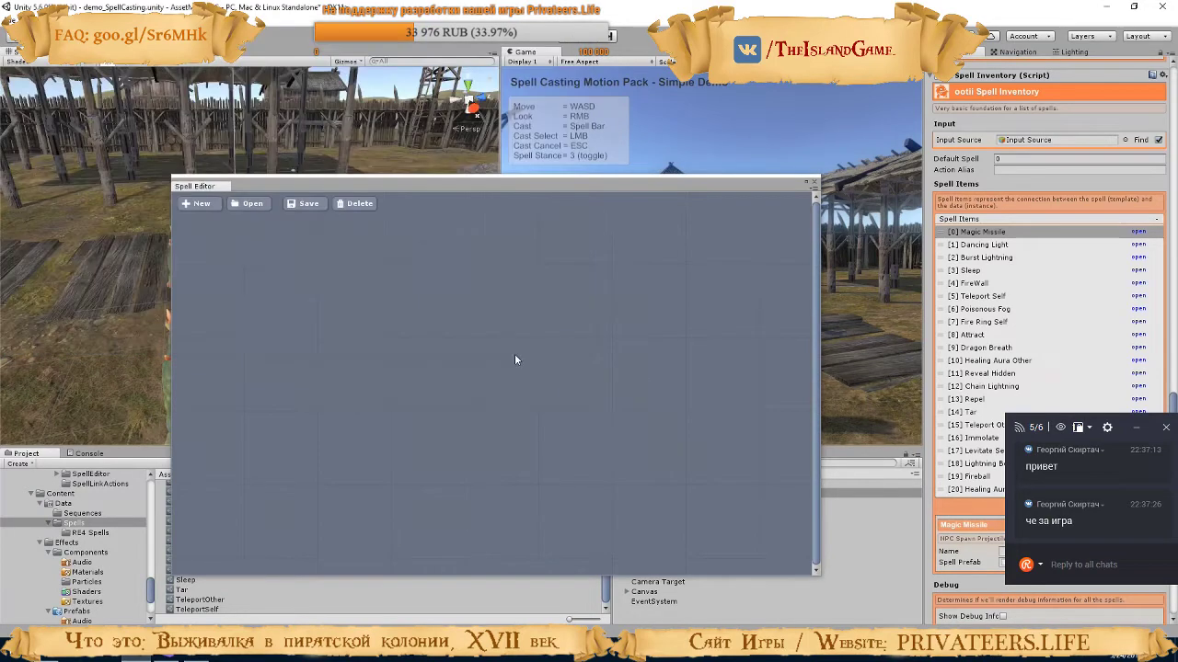
click(813, 182)
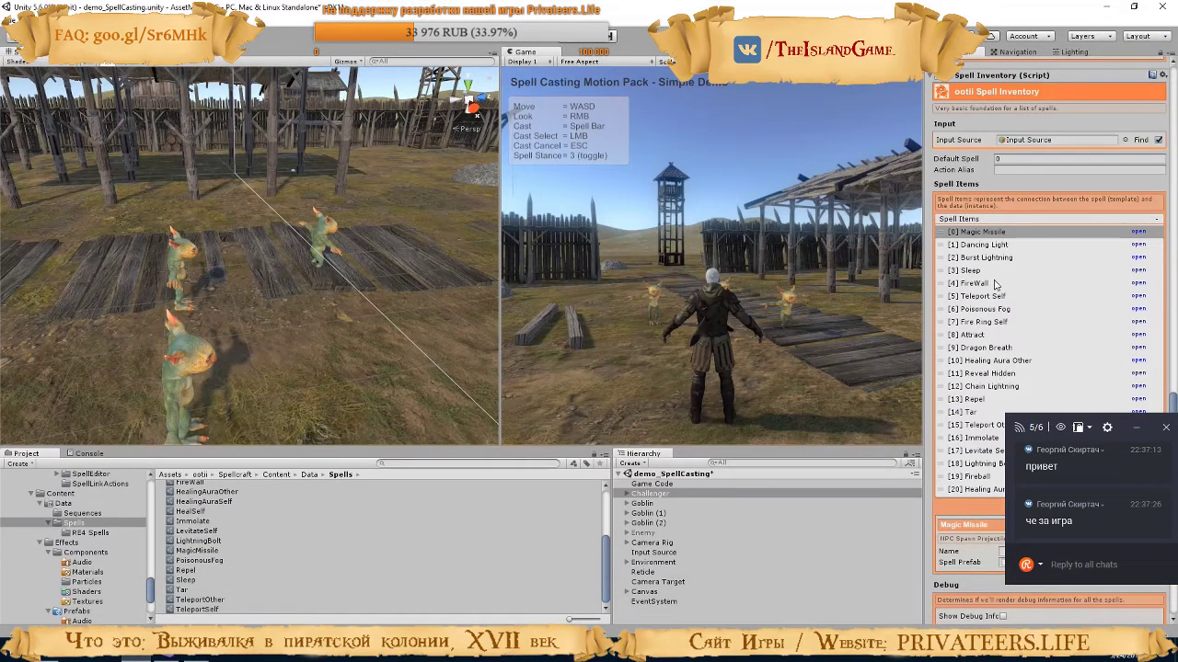
Open the Teleport Self spell in the Spell Editor and examine its node graph and Utility - Find Forward Position node
click(948, 298)
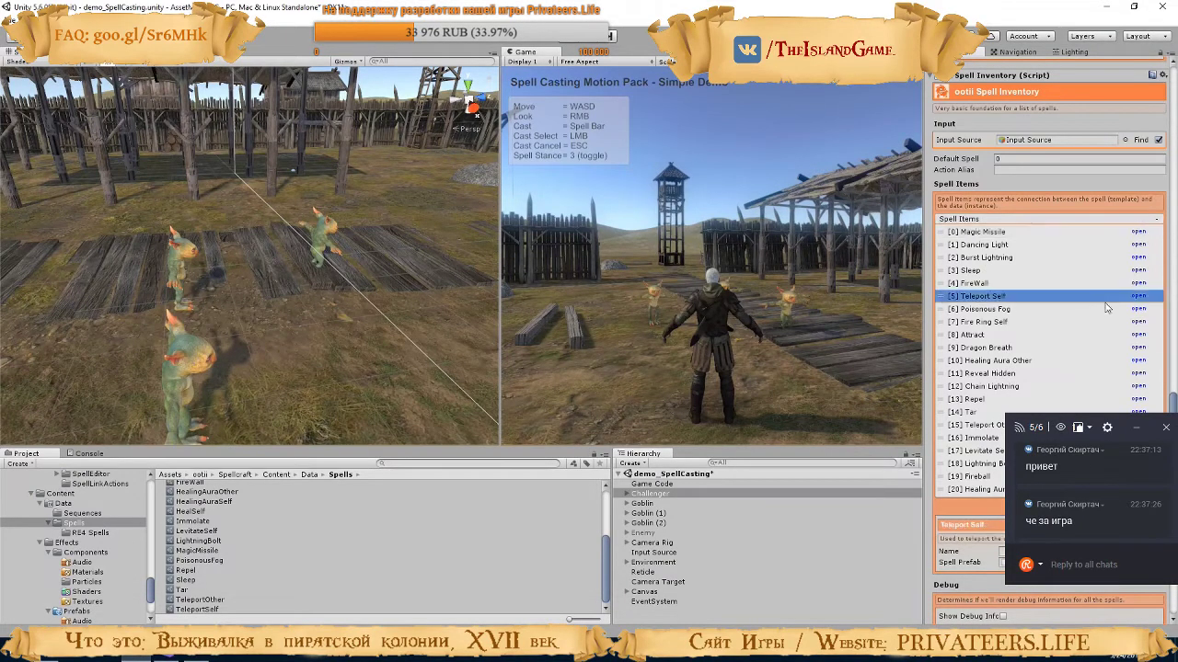
click(1139, 296)
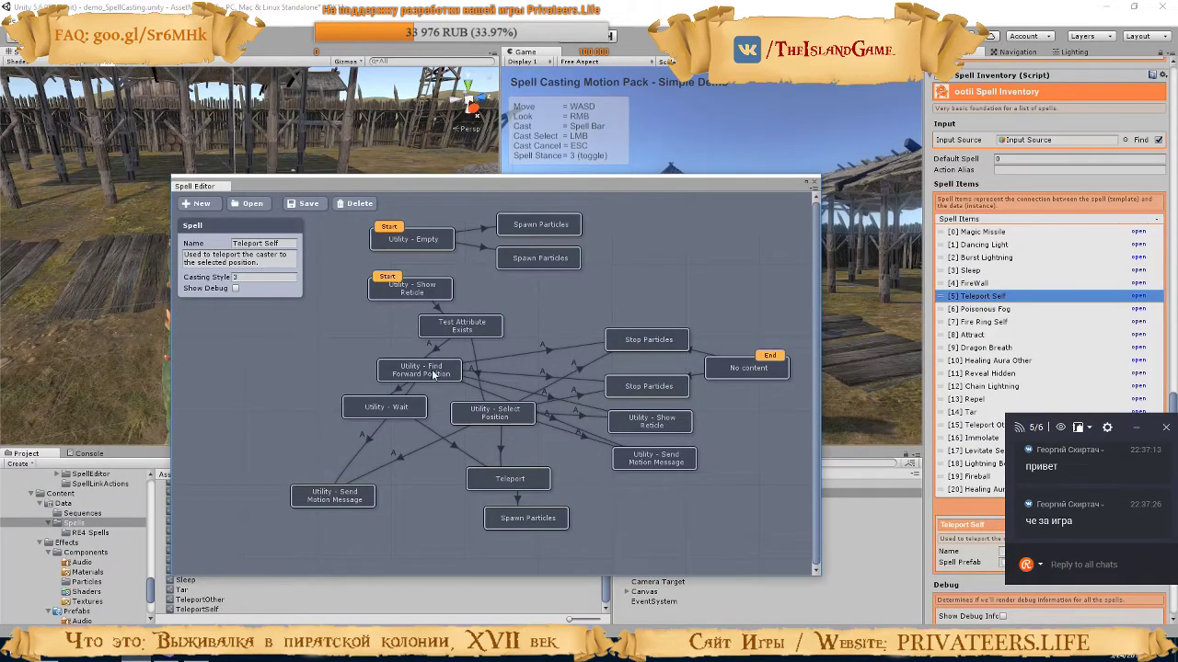
drag(433, 375, 435, 368)
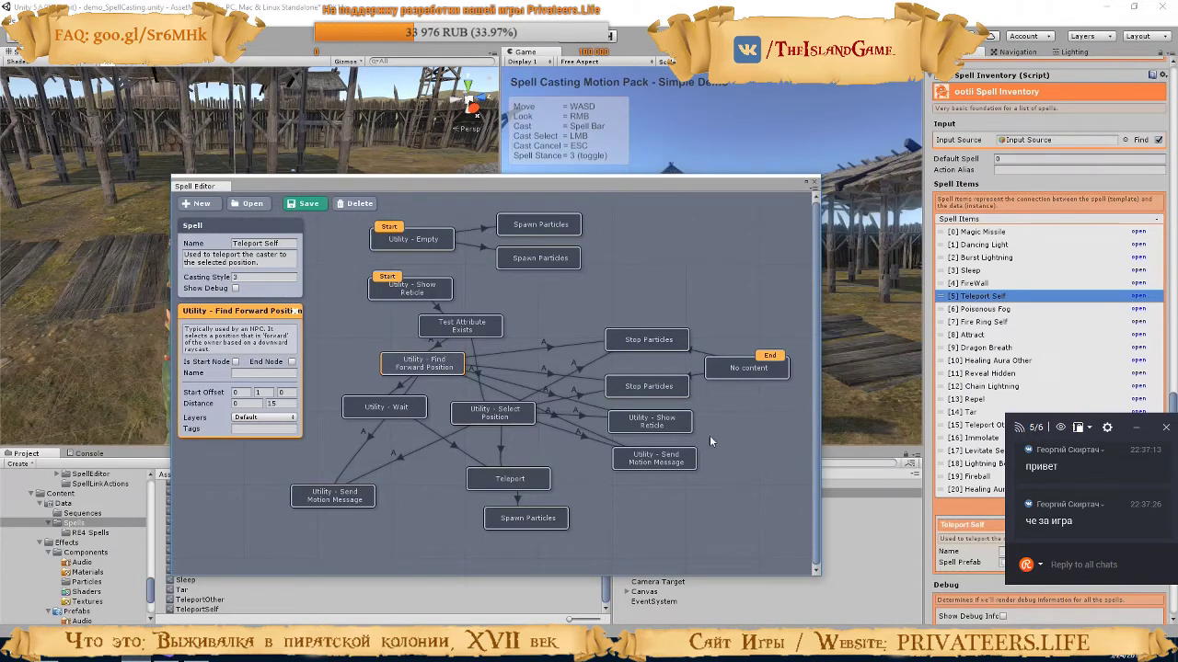
click(811, 183)
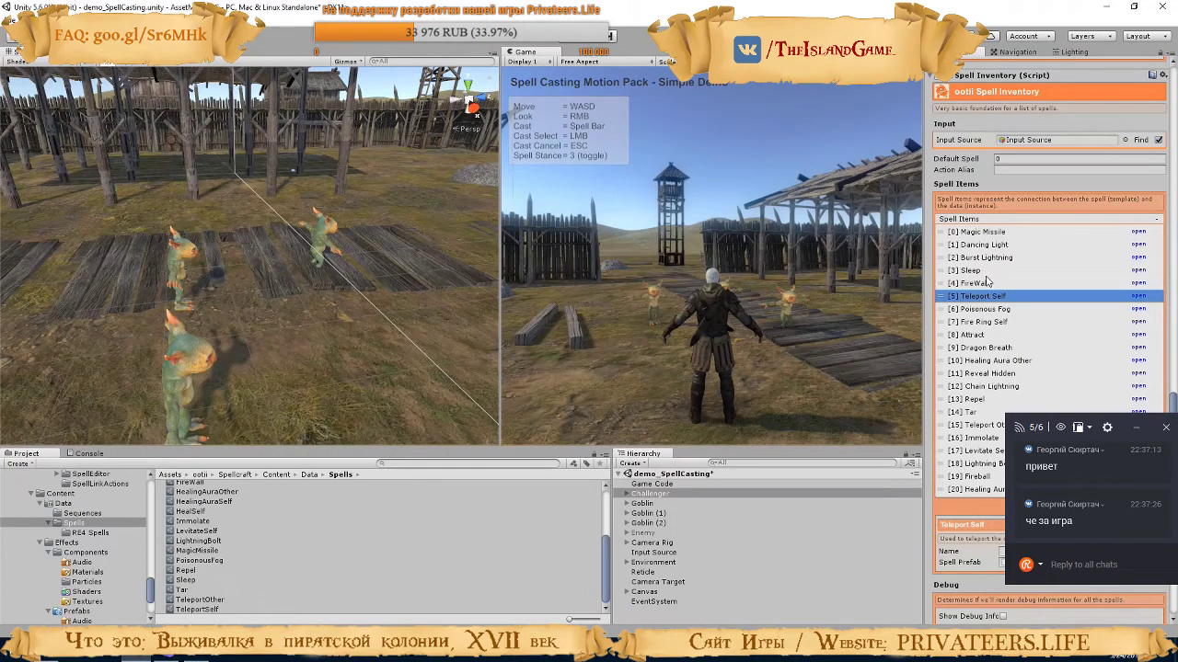
Reopen the Magic Missile spell and locate the Hand Glow prefab used by its Spawn Particles node in the project
click(946, 233)
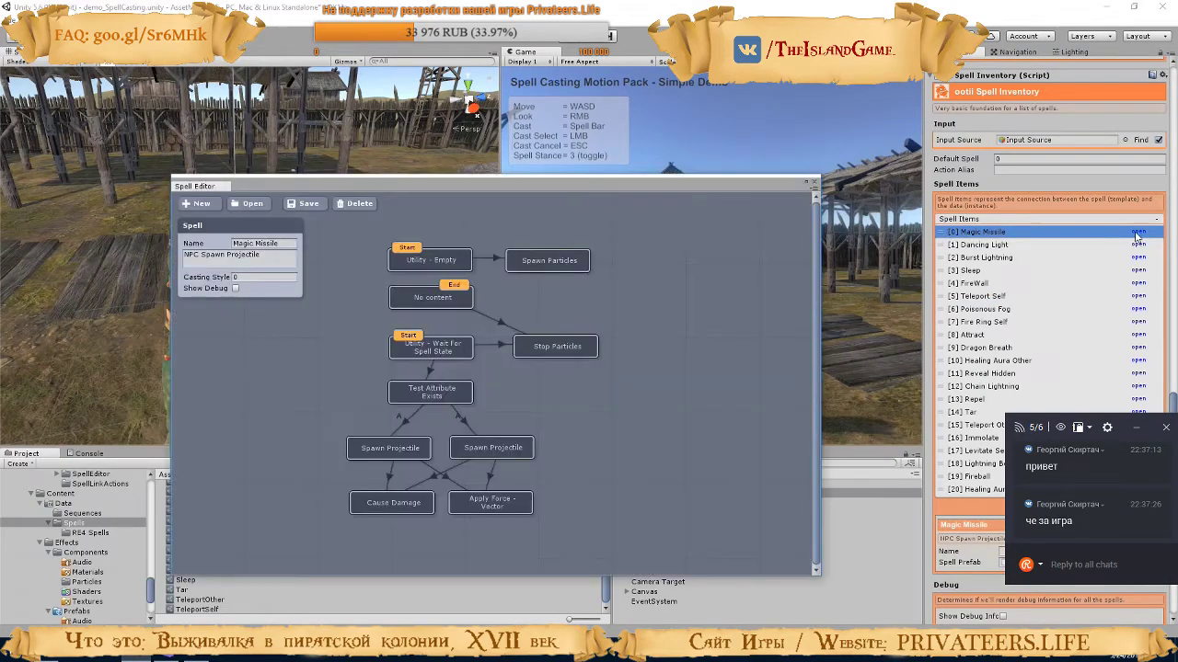
click(1138, 232)
click(557, 264)
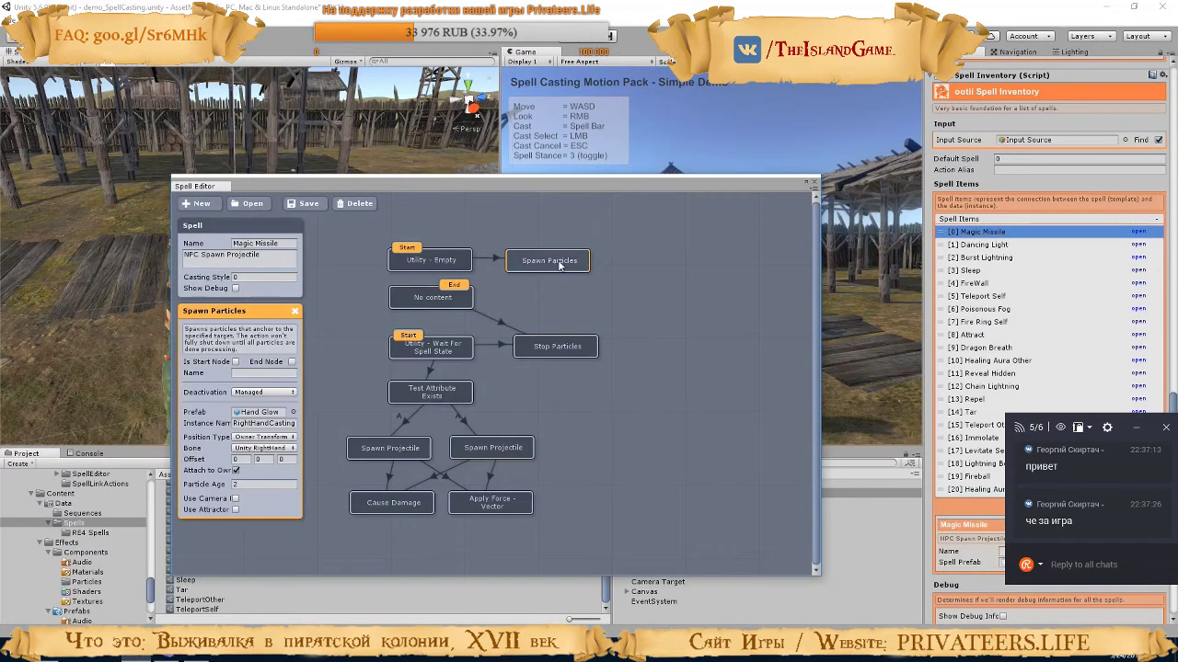
click(256, 413)
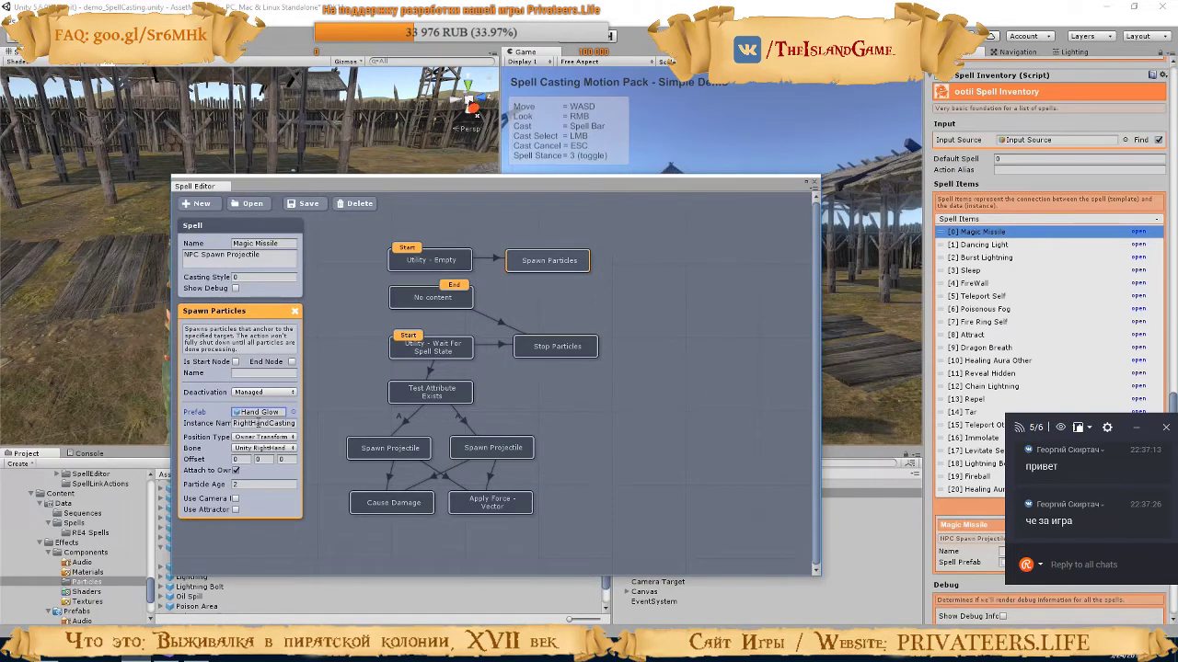
click(814, 182)
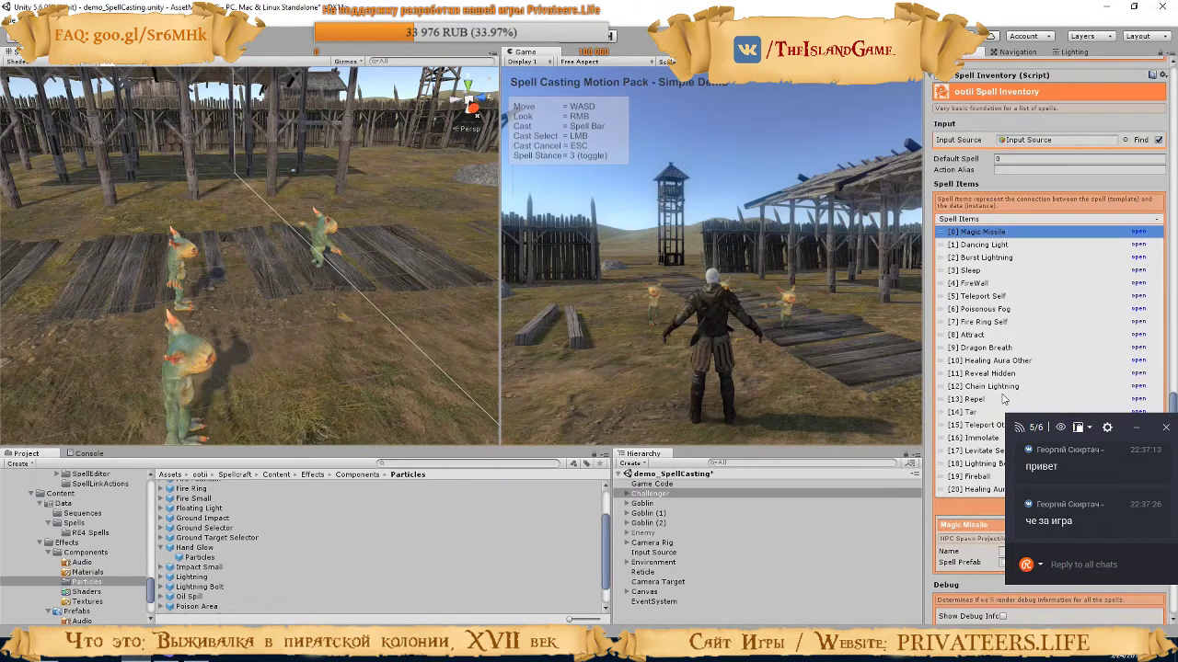
Leave the full-screen spell casting video and close the Spell Casting Motion Pack preview
key(Escape)
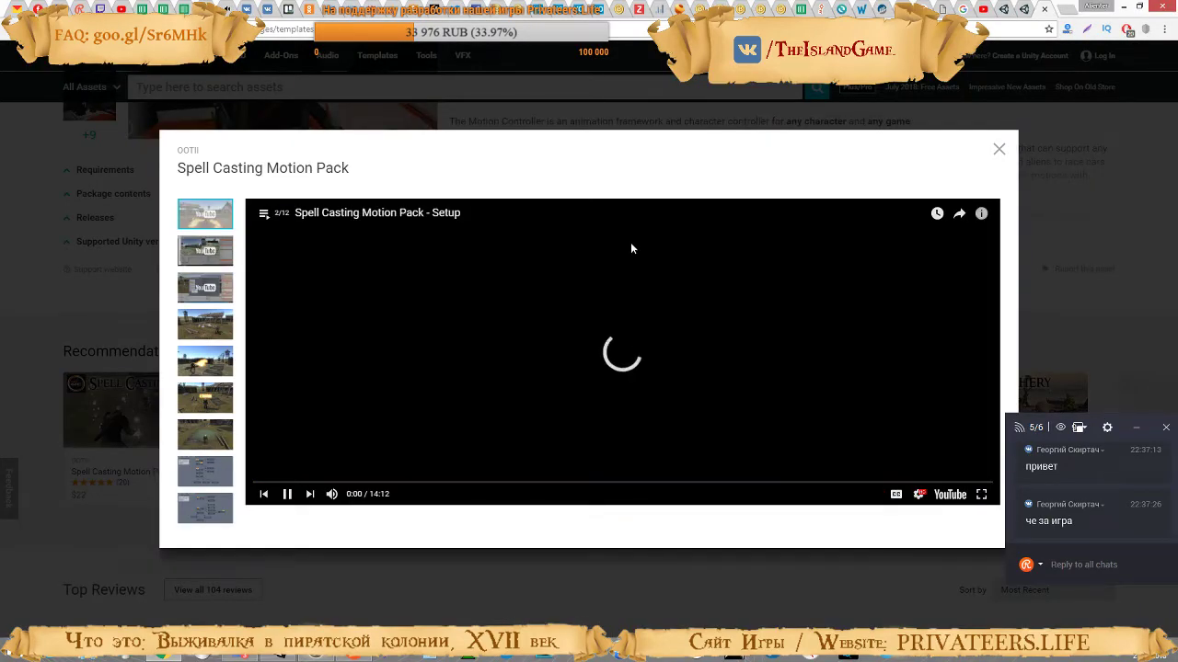
click(1000, 149)
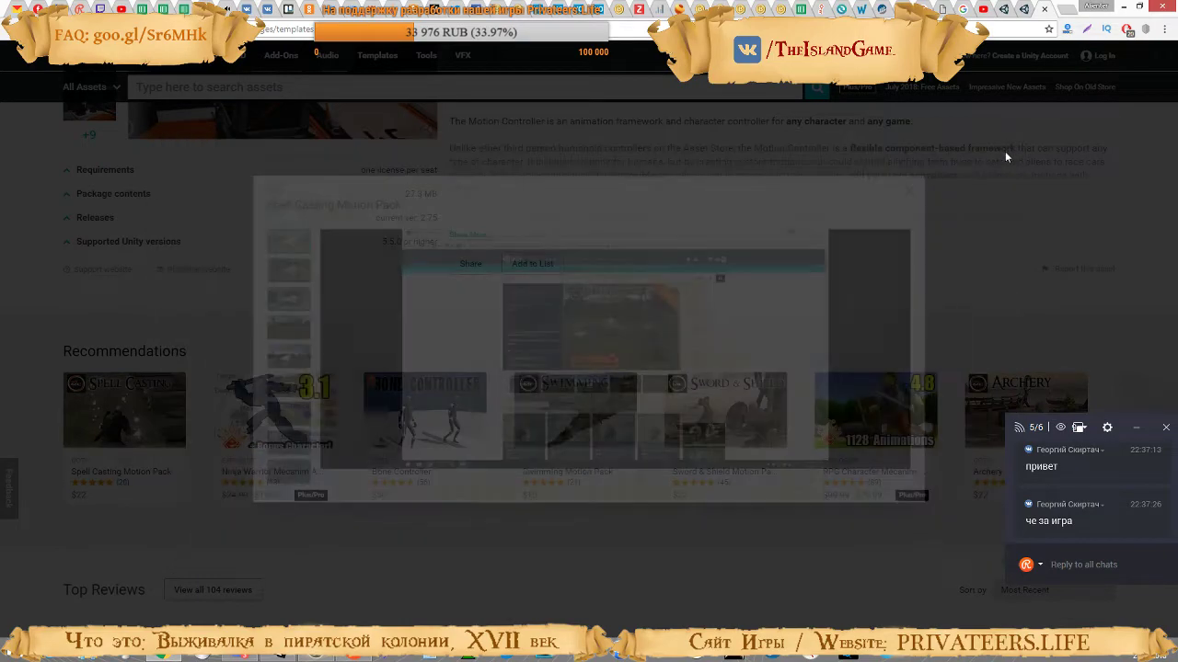
click(957, 212)
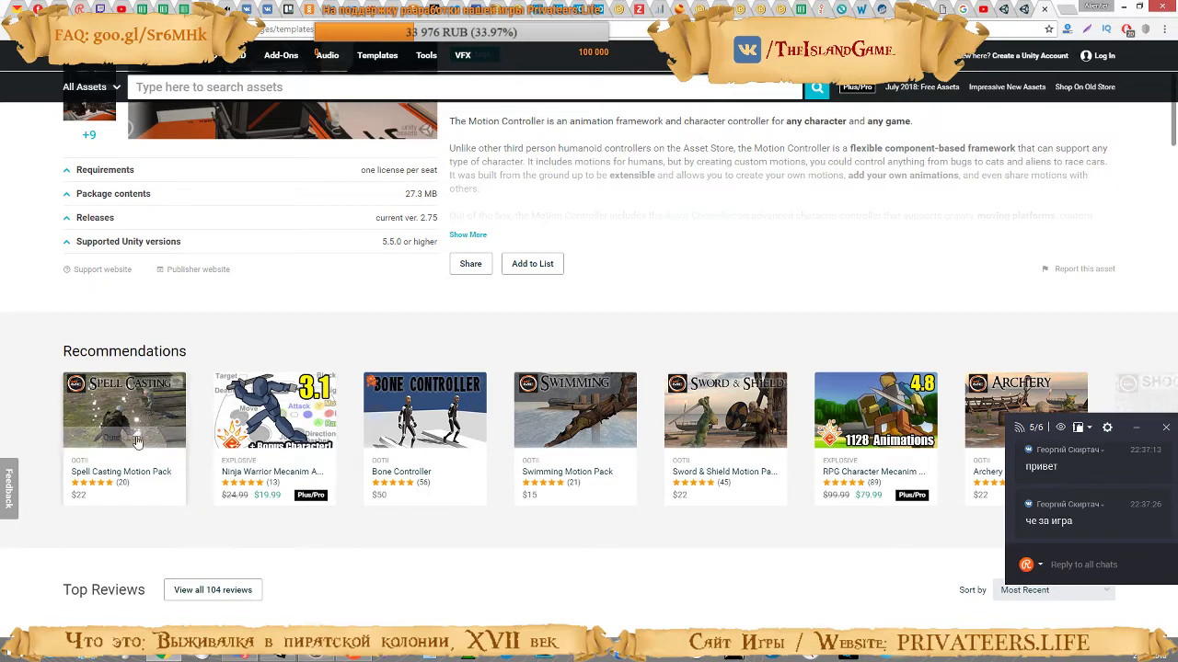
Open ootii's publisher page in the Asset Store and browse the assets created by this publisher
click(81, 465)
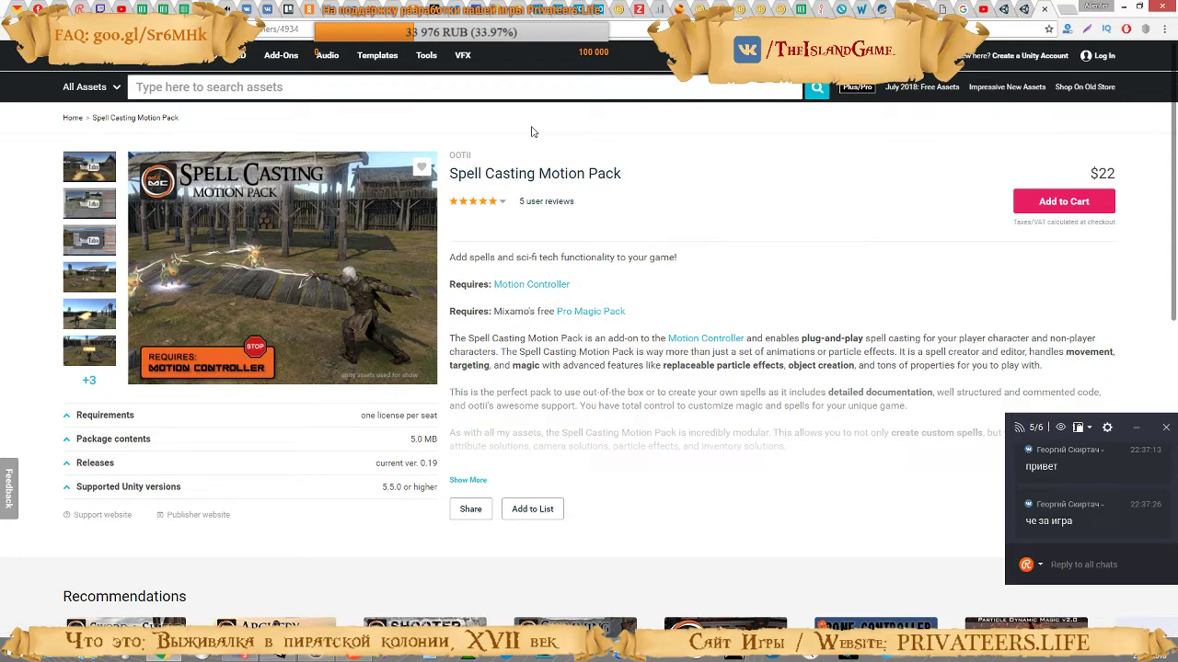
scroll(531, 132, down, 2)
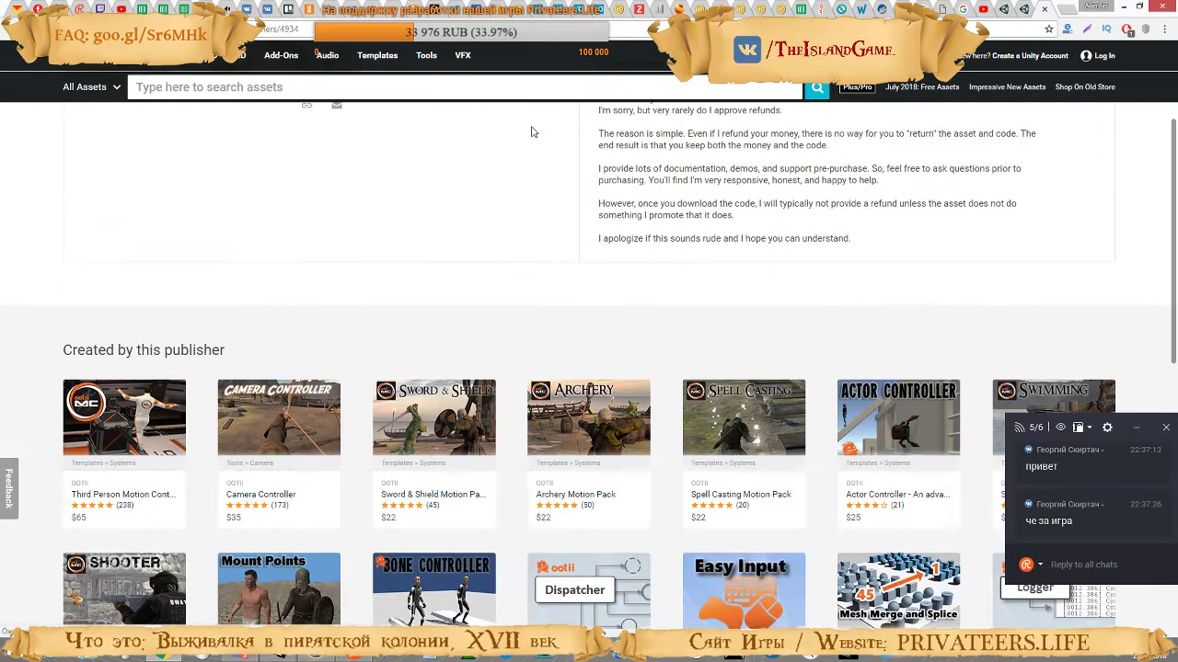
scroll(531, 132, down, 1)
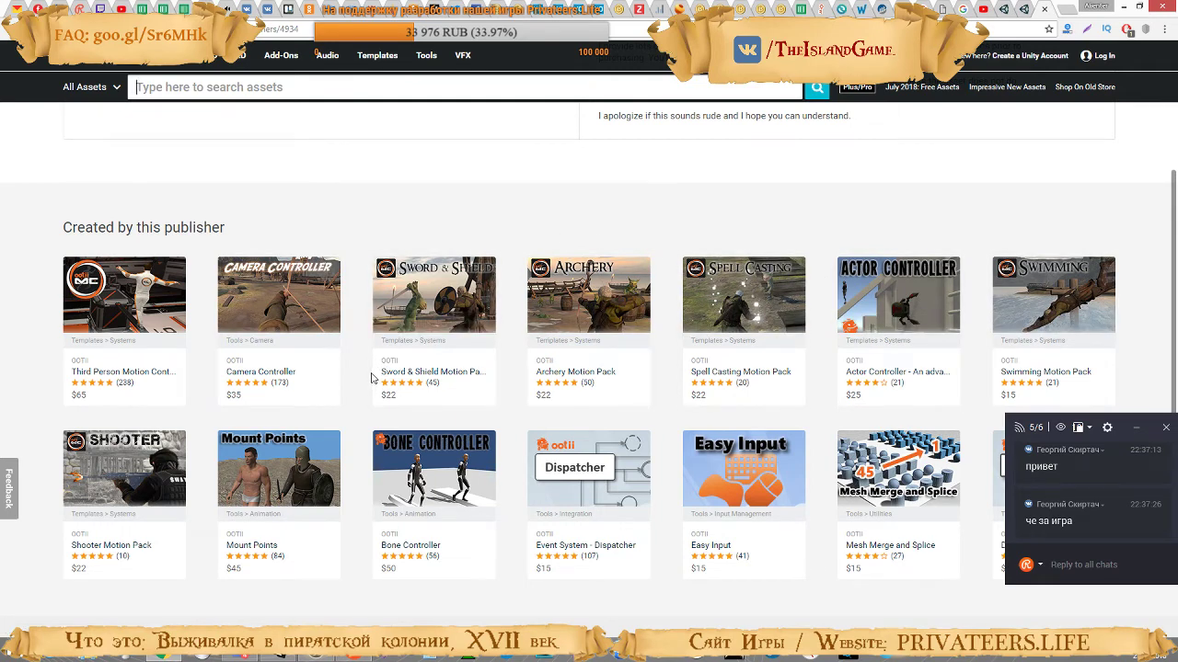
Open the Mount Points asset preview and play the Mount Points v2 Intro video in full screen
click(266, 498)
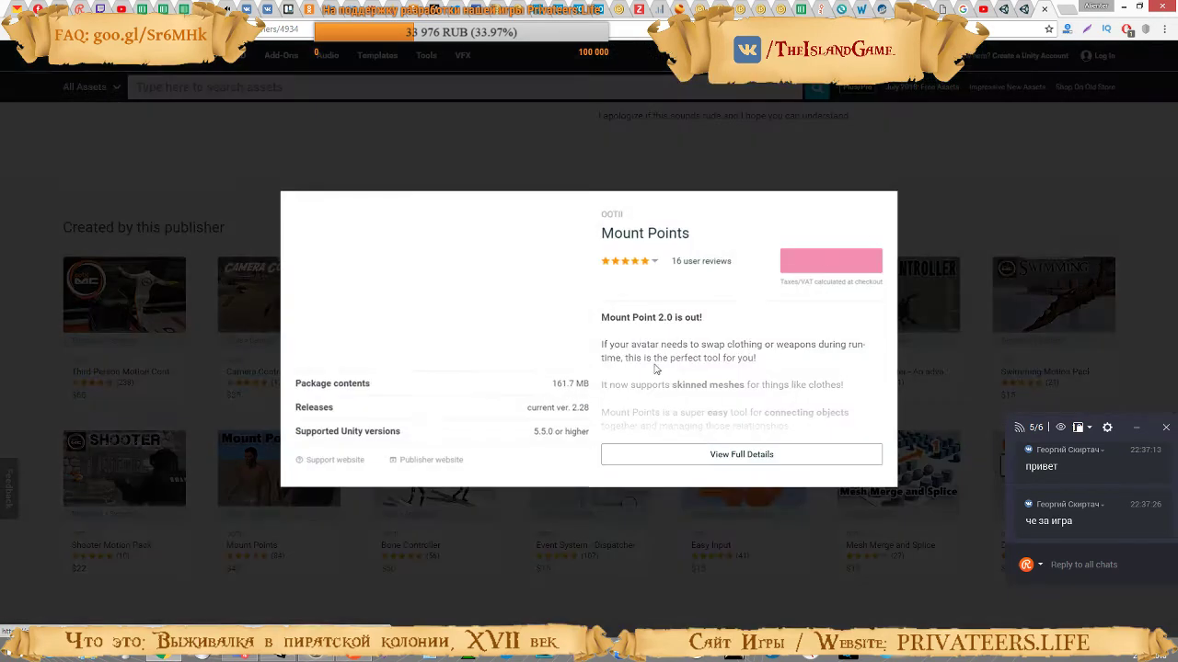
click(316, 236)
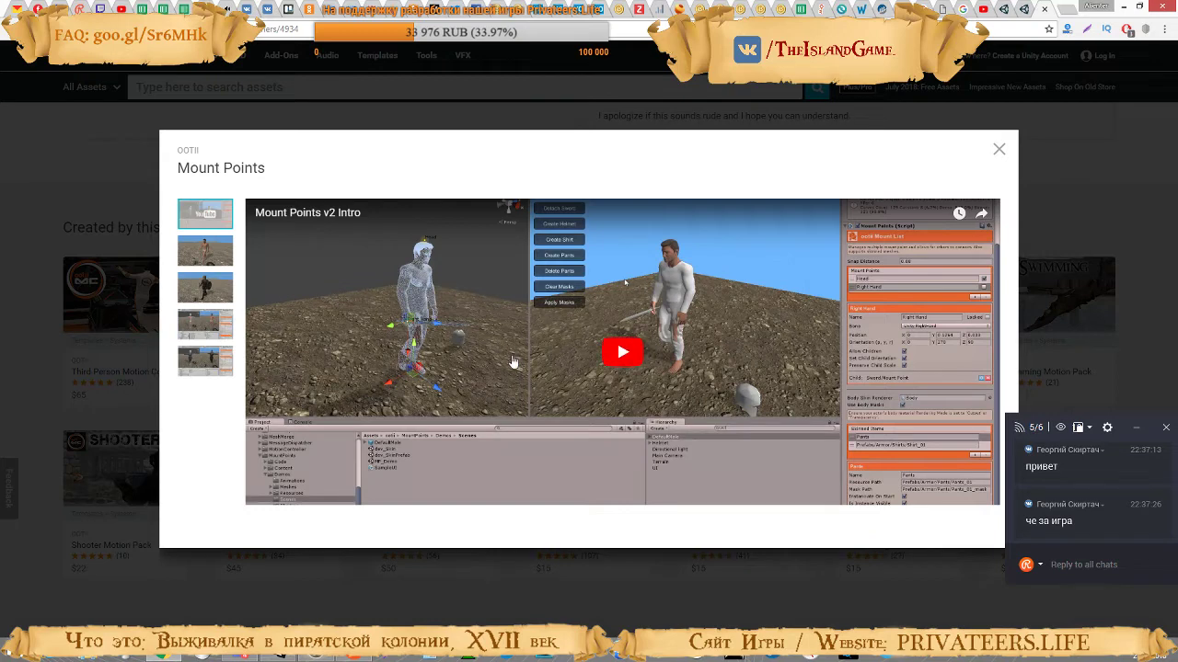
click(612, 350)
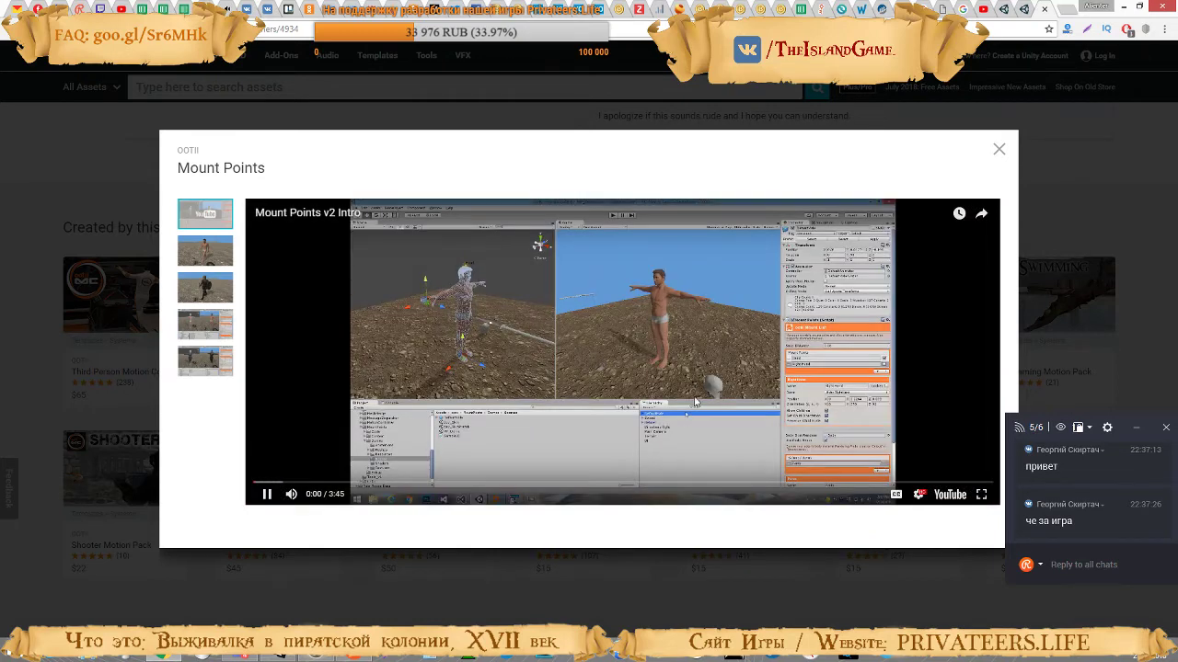
click(981, 494)
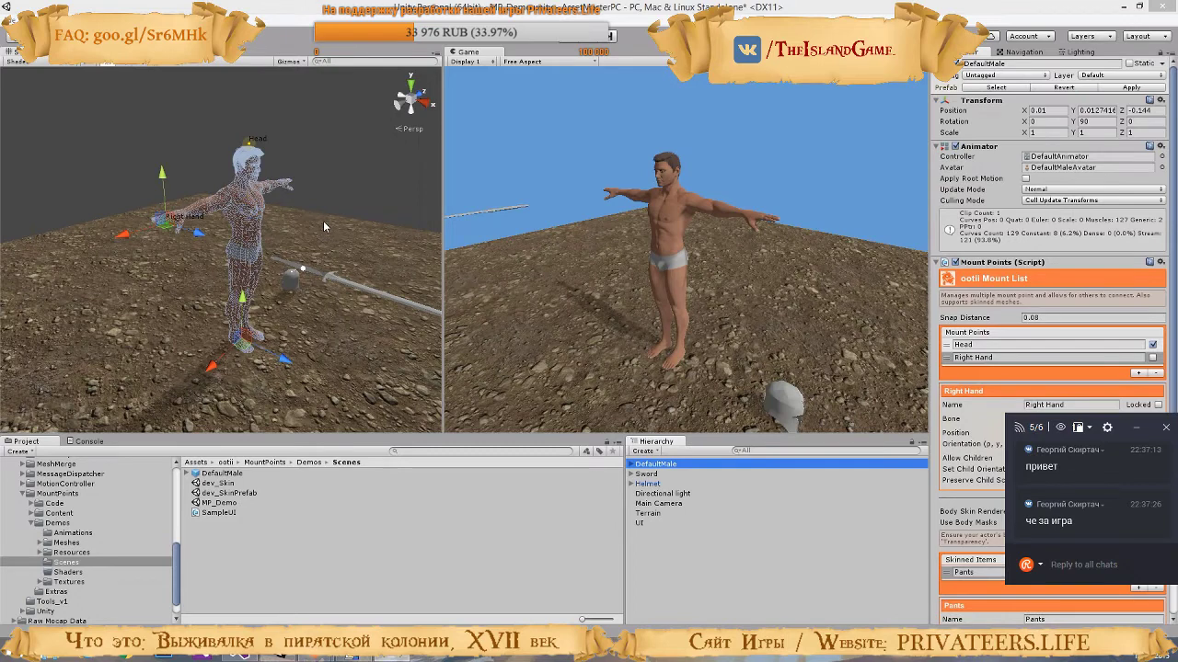
Select the sword in the scene and set its rotation to 0 on all three axes
click(327, 272)
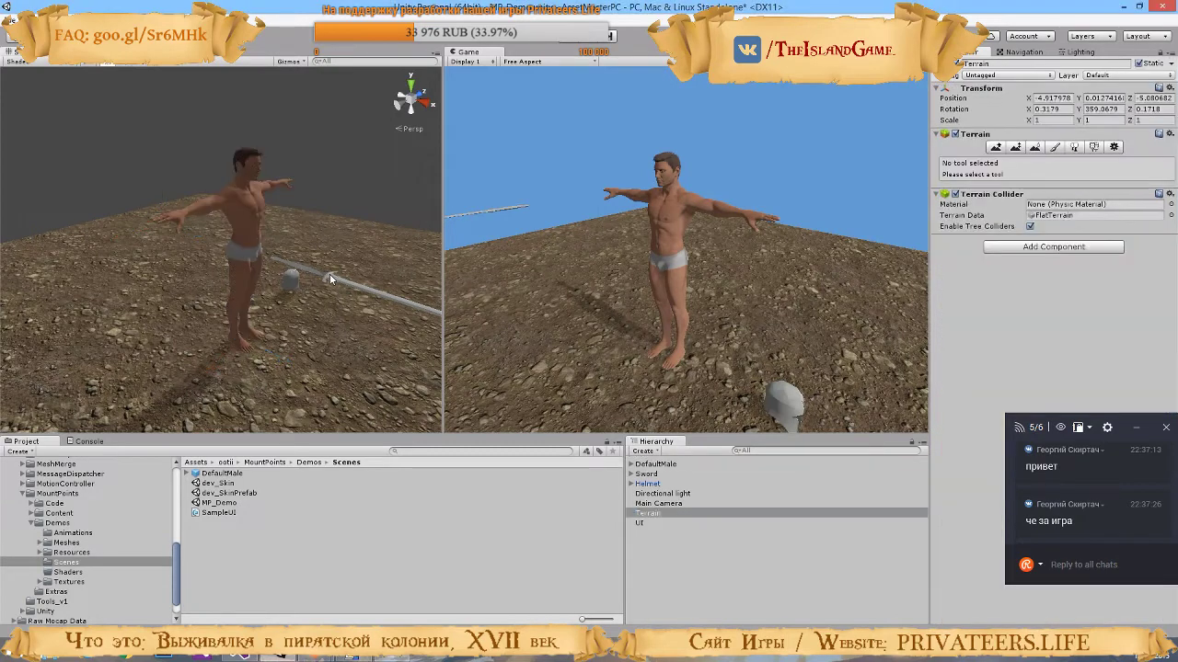
click(315, 270)
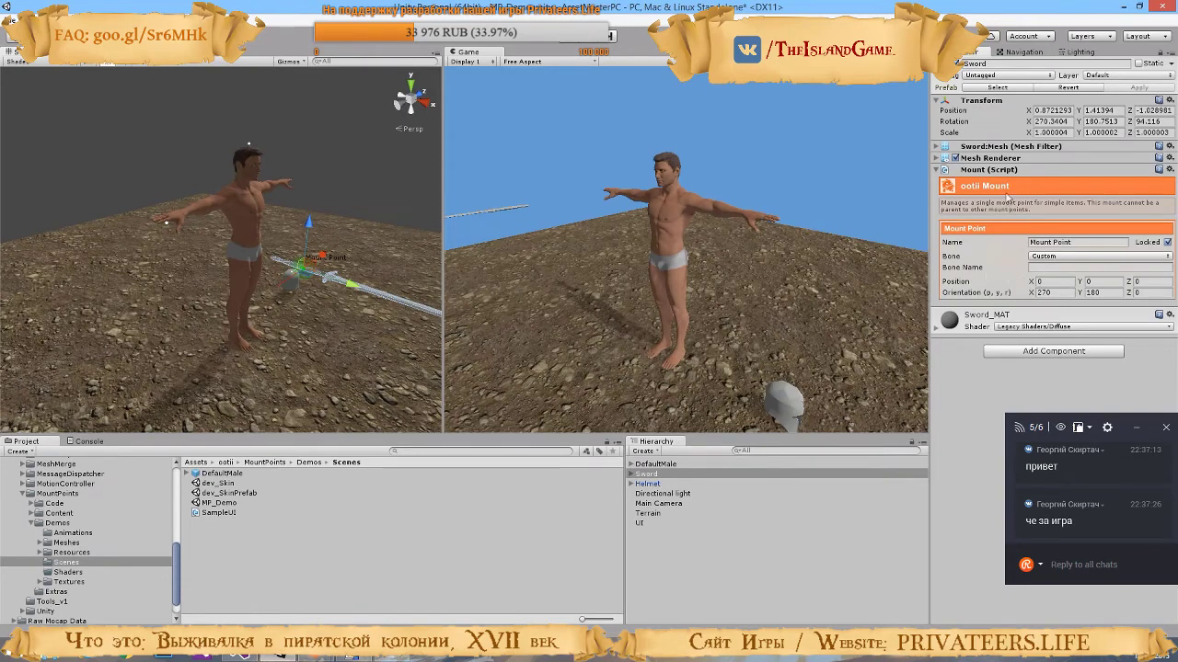
click(1047, 120)
text(0)
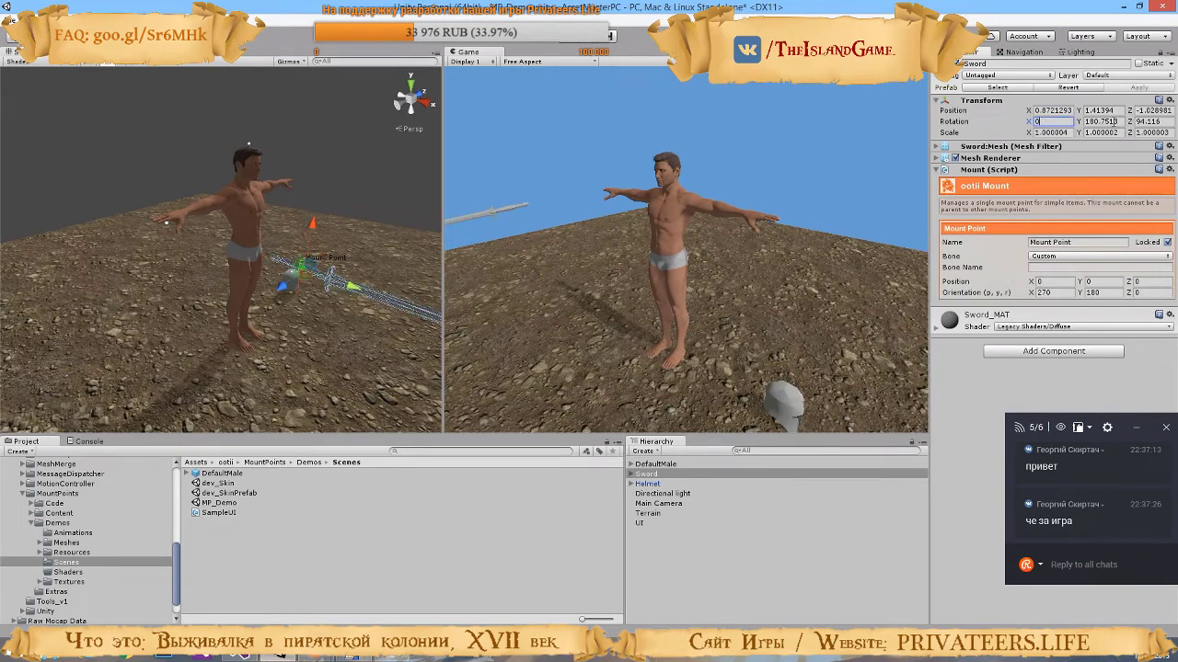
key(Tab)
text(0)
key(Tab)
text(0)
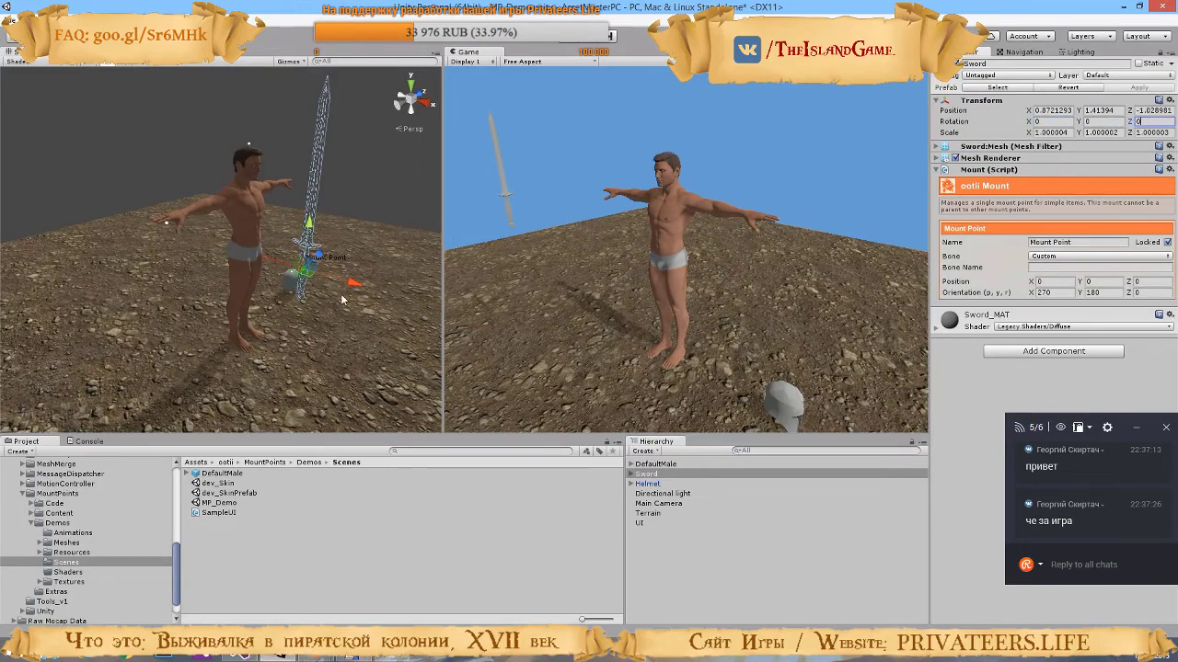
Move the sword to the character's right hand and snap it onto the Right Hand mount point
alt+drag(383, 226, 407, 213)
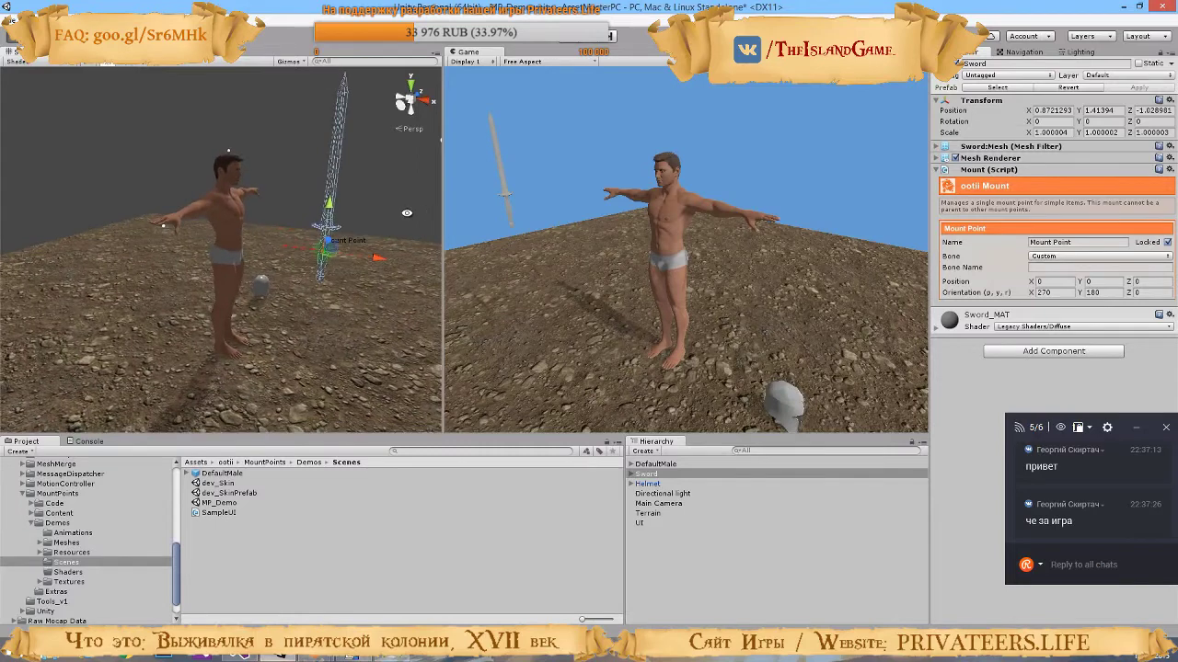
alt+drag(486, 329, 403, 307)
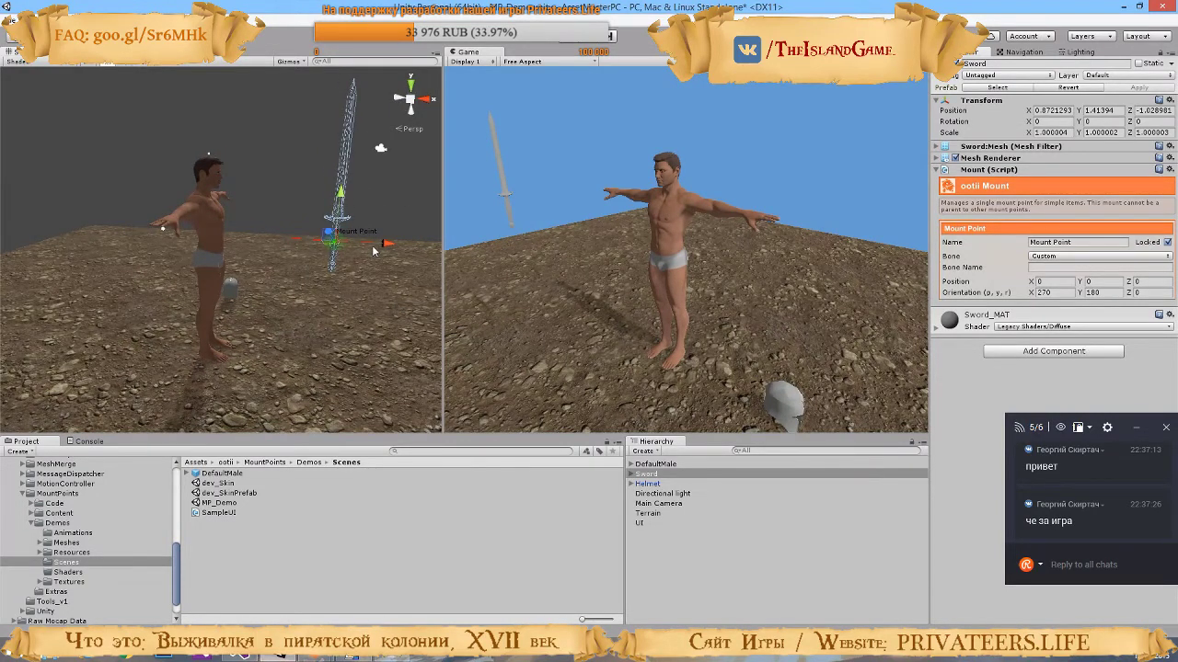
drag(390, 245, 576, 265)
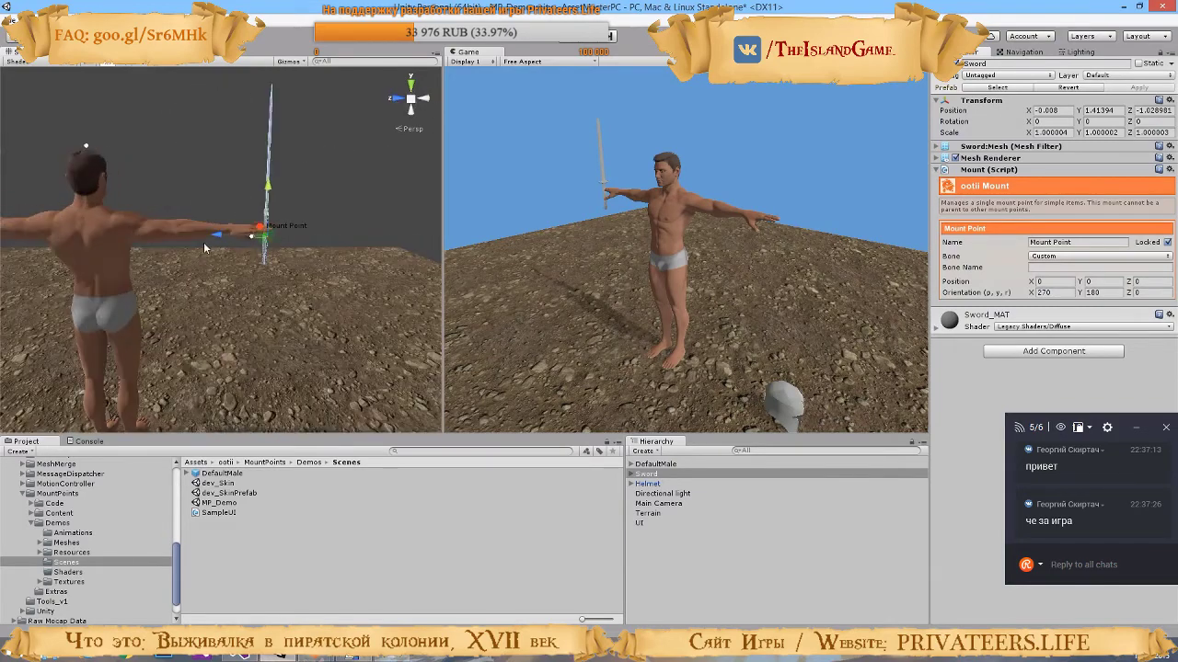
drag(216, 237, 204, 240)
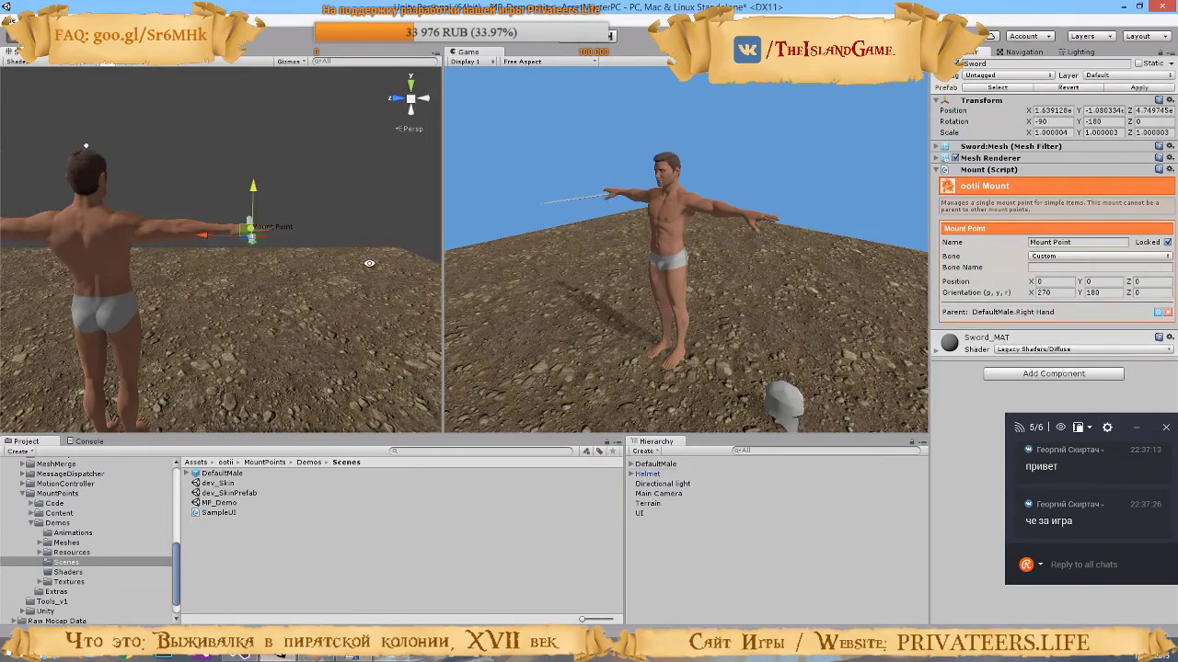
alt+drag(359, 267, 190, 324)
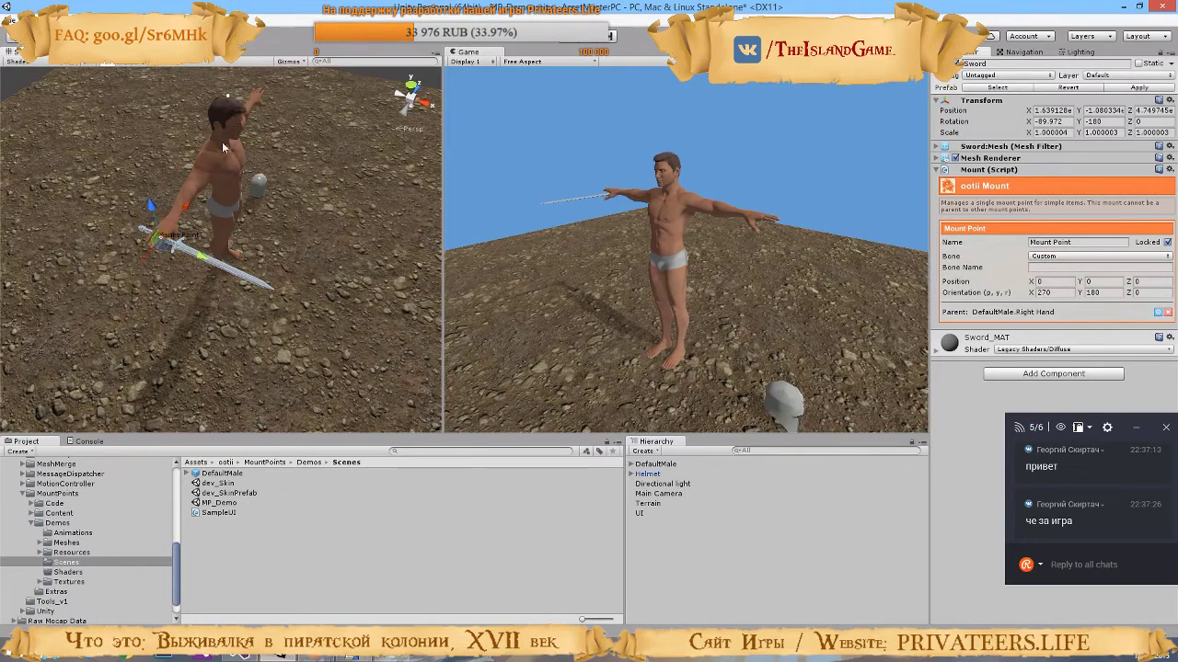
mouse_move(335, 236)
alt+mouse_down()
mouse_move(327, 227)
mouse_move(327, 248)
alt+mouse_up()
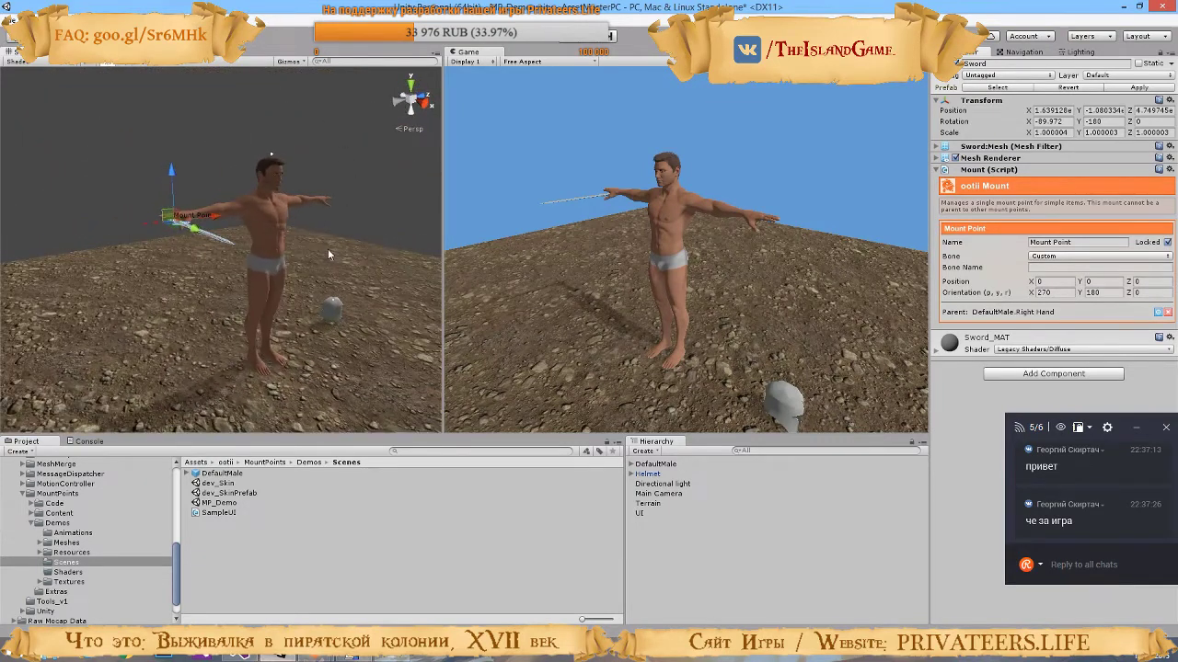
Select DefaultMale and create an instance of its Pants skinned item in the Mount Points component
click(656, 464)
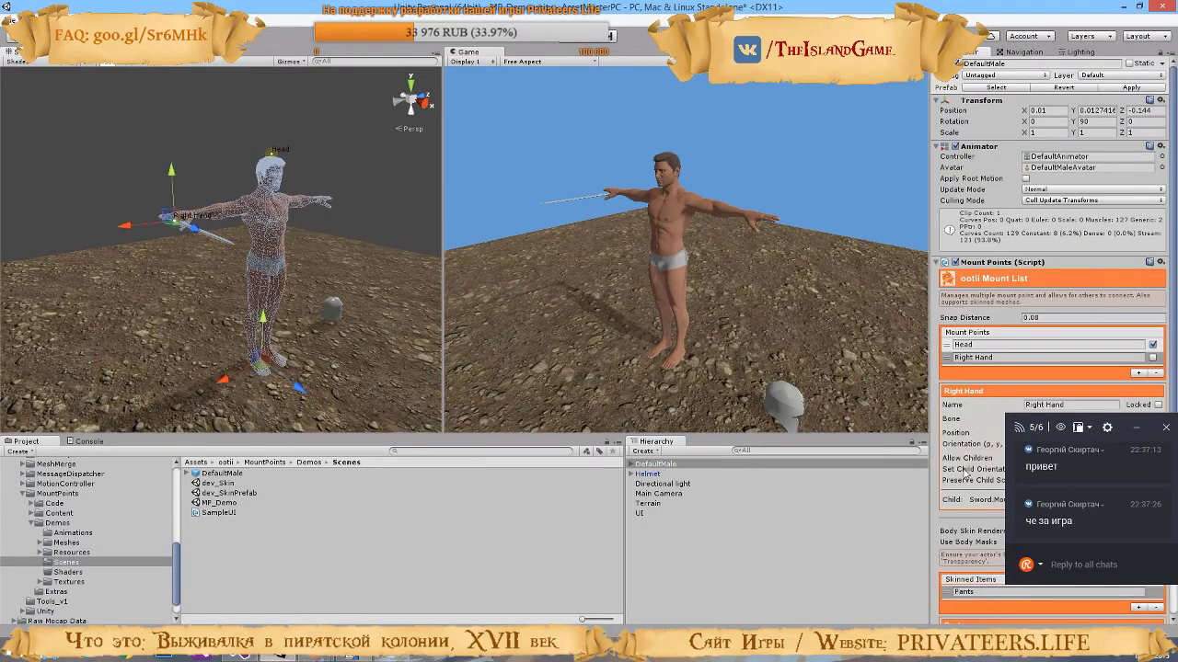
scroll(968, 481, down, 3)
scroll(969, 481, down, 3)
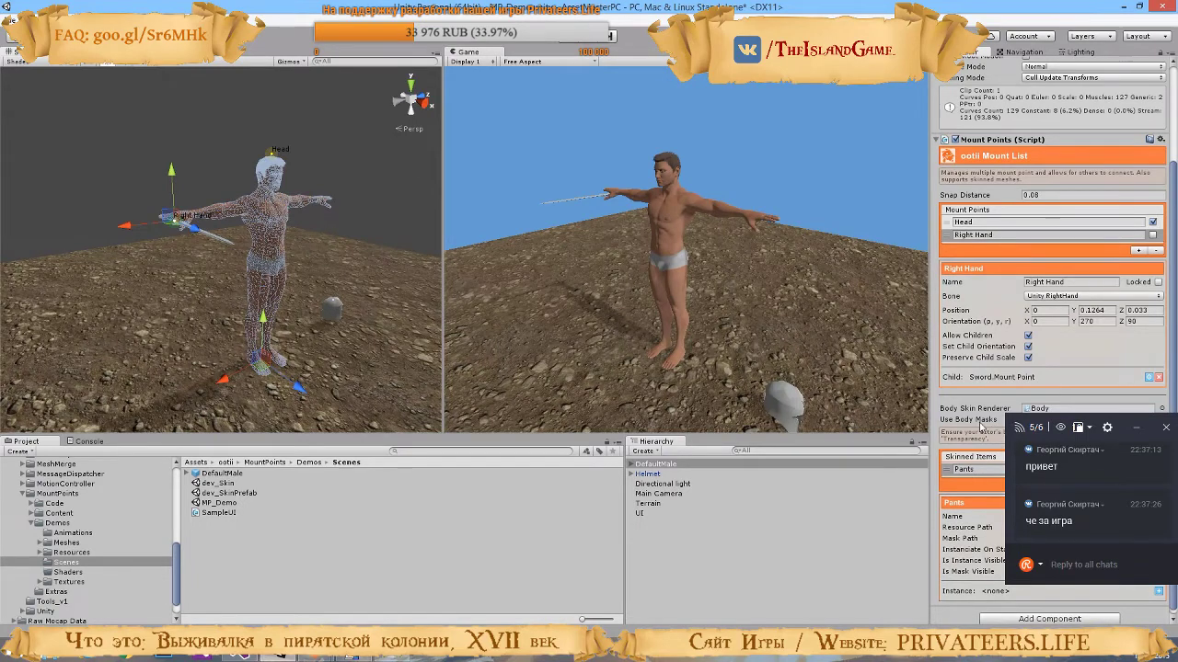
scroll(983, 440, down, 1)
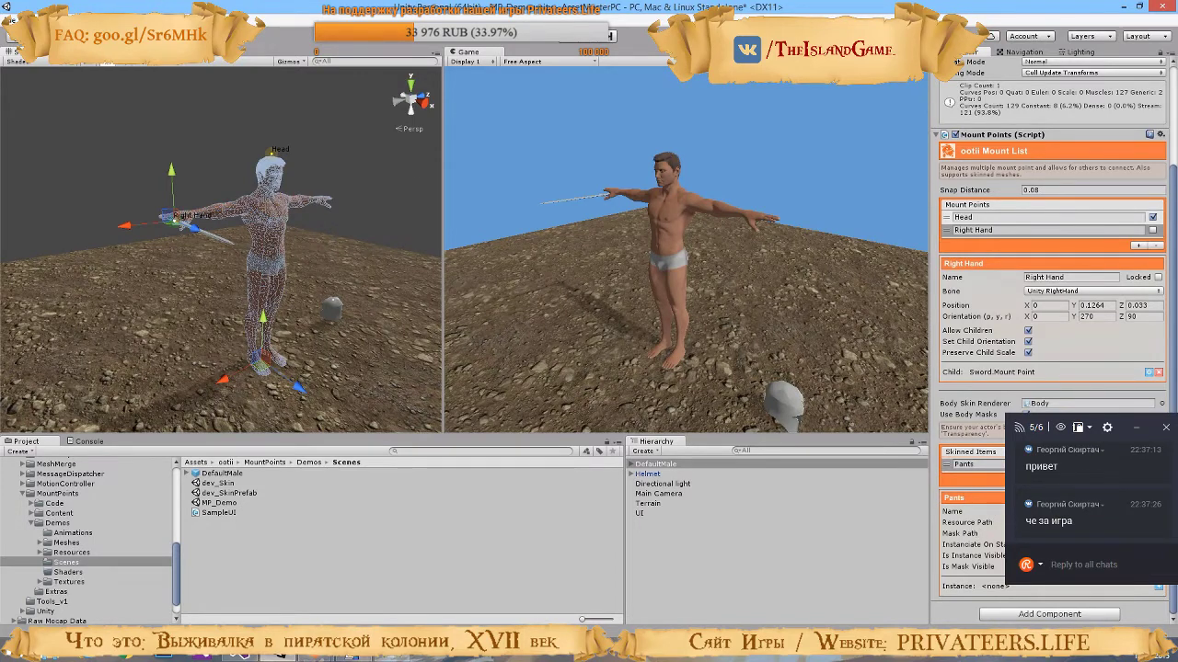
click(1158, 591)
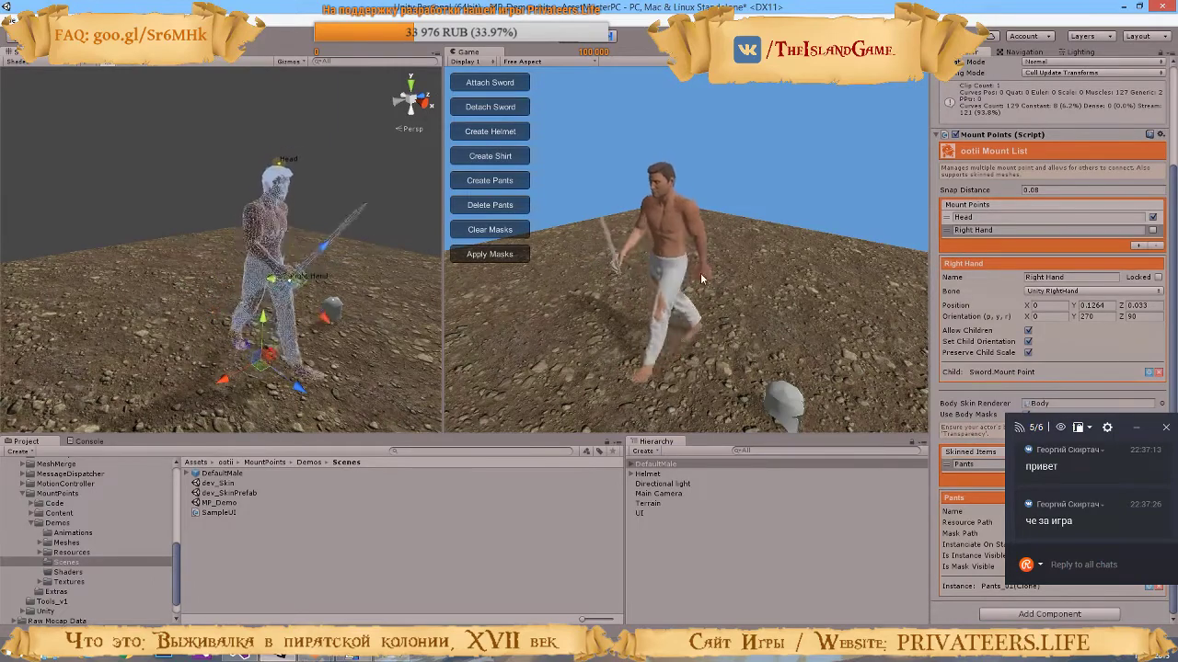
Create a shirt in the running demo and make the body masks of the Shirt_01 and Pants skinned items visible
click(502, 182)
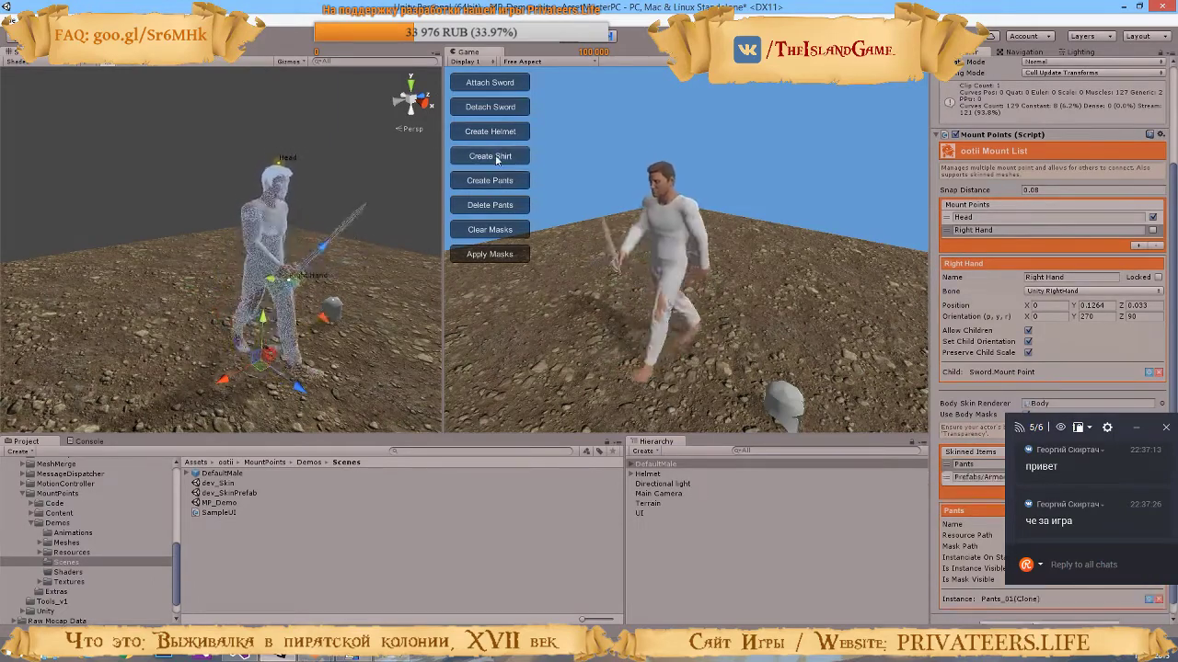
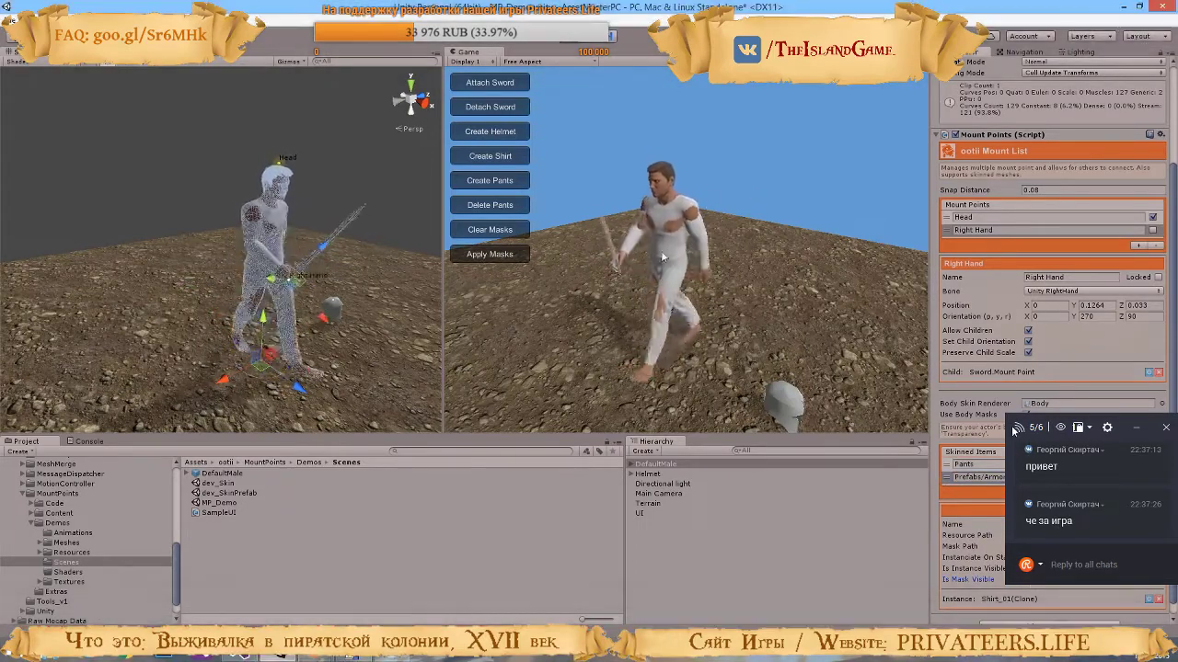
drag(1009, 431, 753, 471)
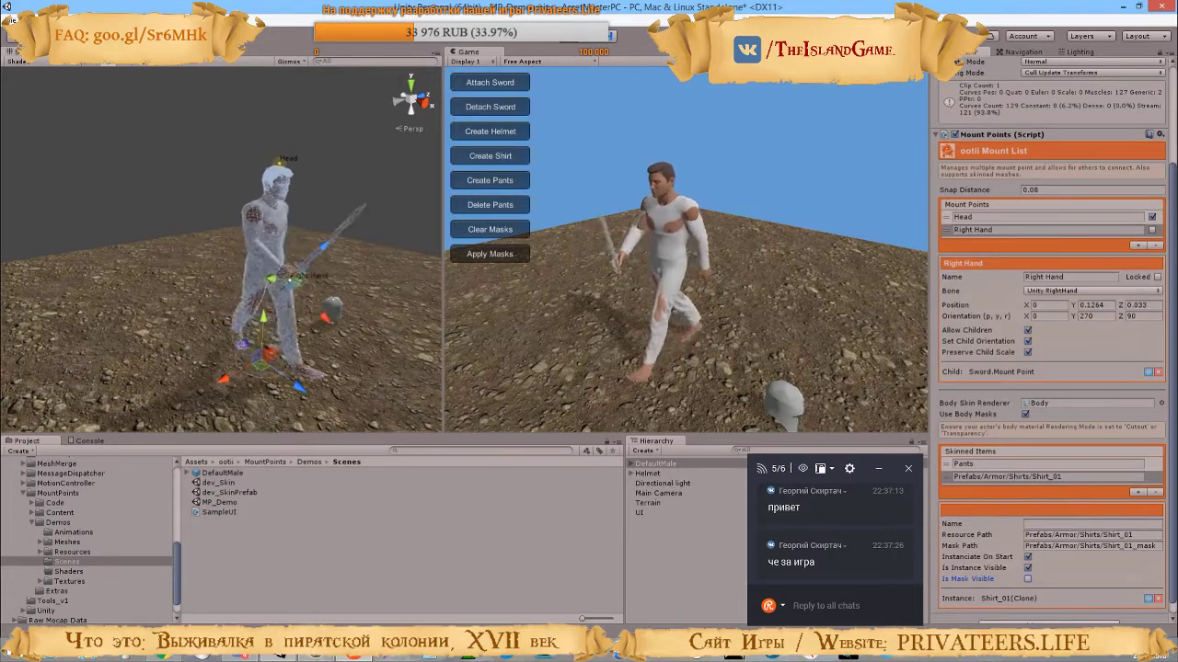
click(1028, 579)
click(1028, 579)
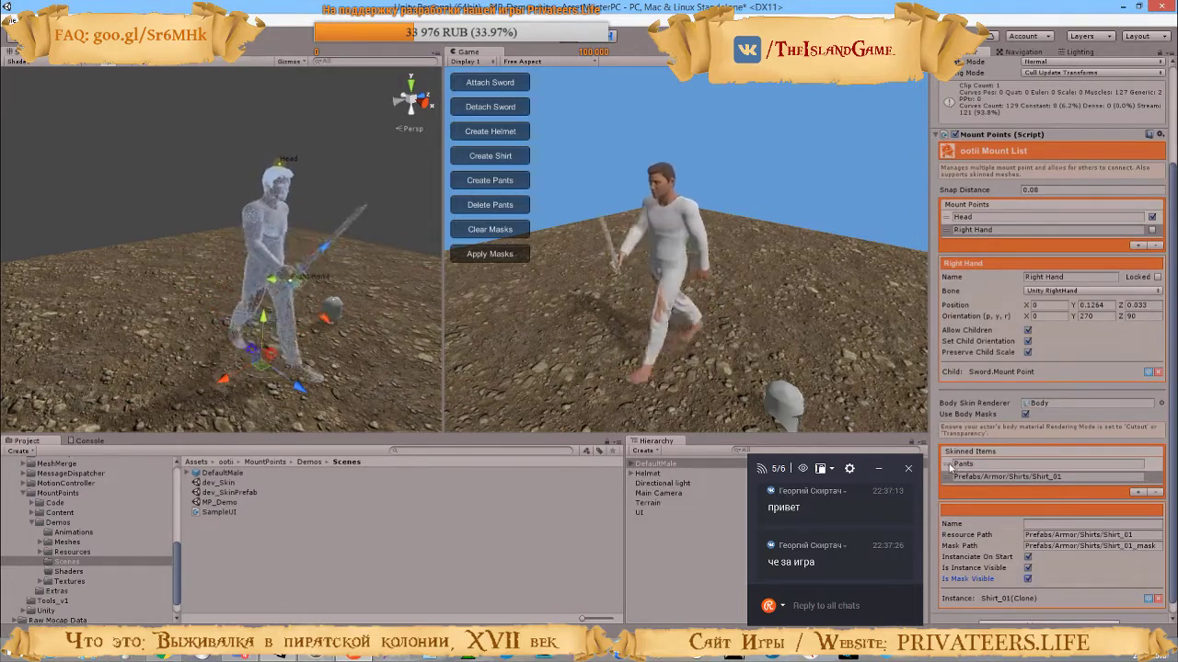
click(964, 464)
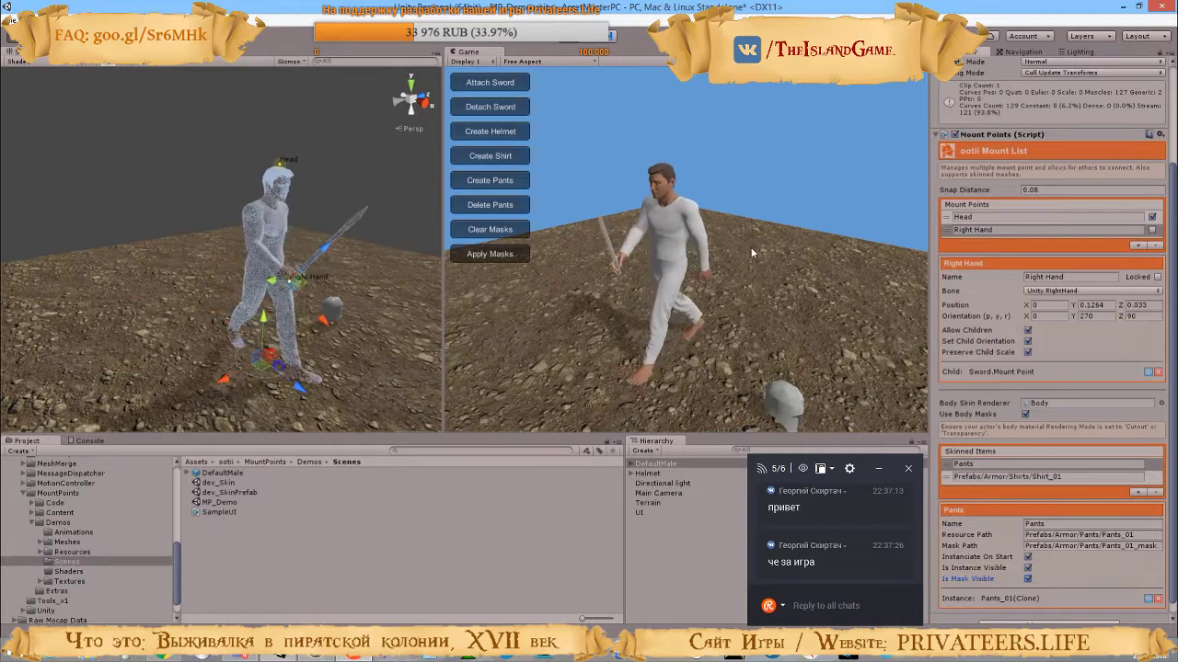
alt+drag(362, 282, 362, 282)
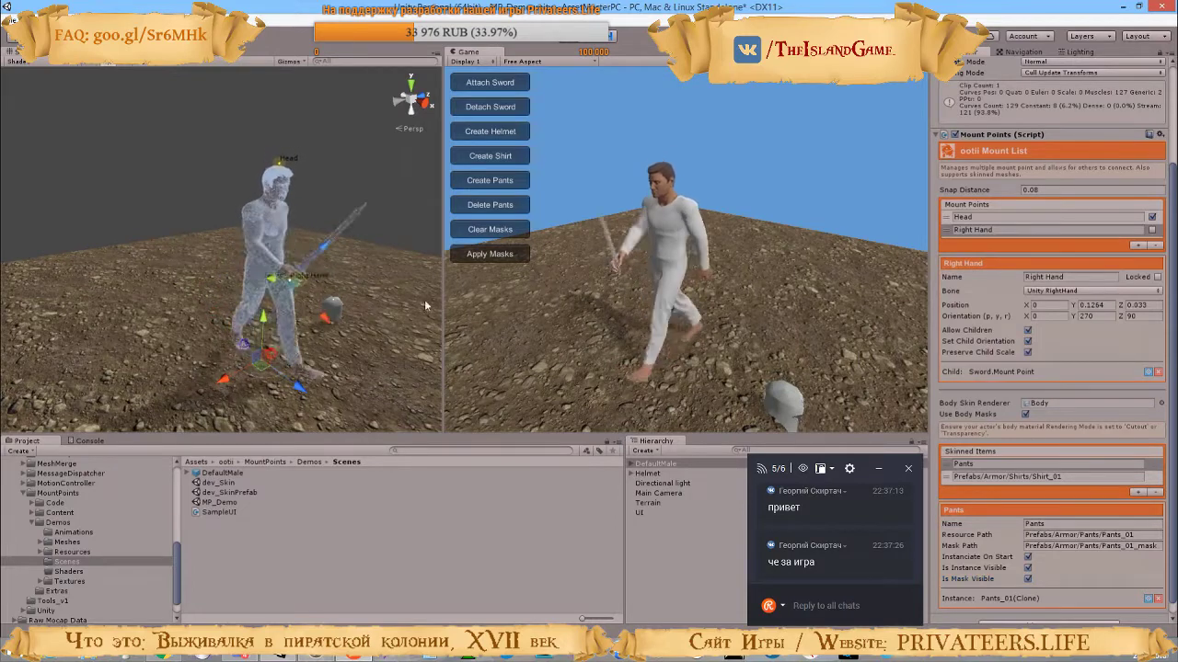
click(565, 42)
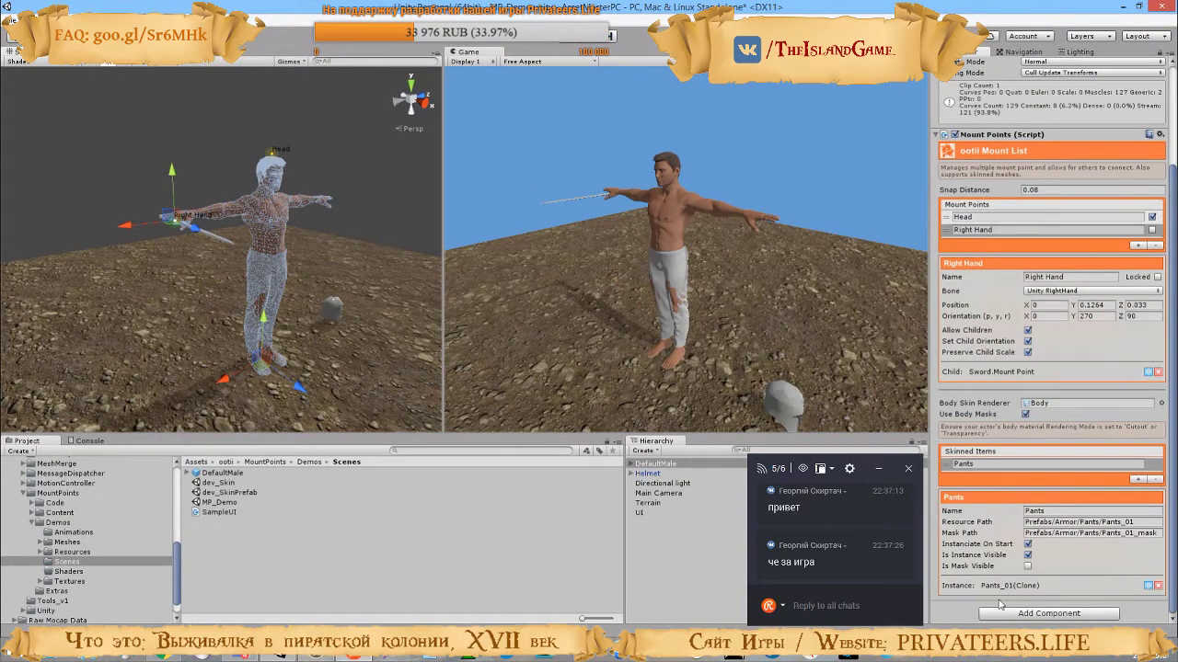
Review the Pants skinned item settings in DefaultMale's Mount Points component and leave the full-screen video
click(953, 466)
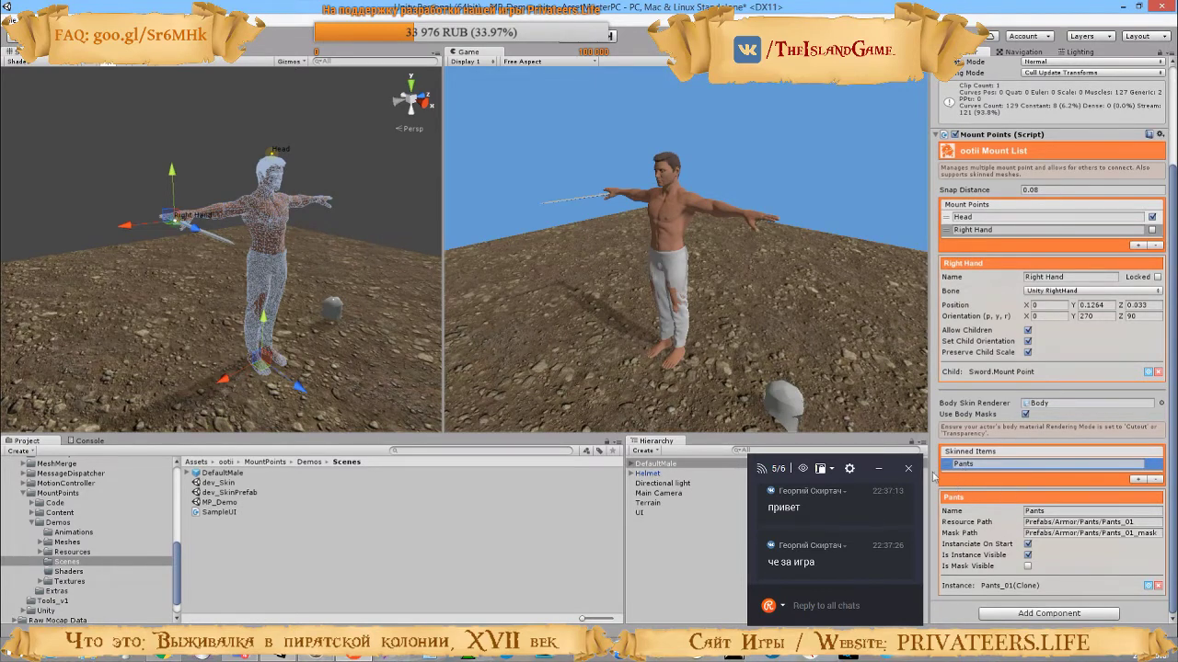
click(390, 175)
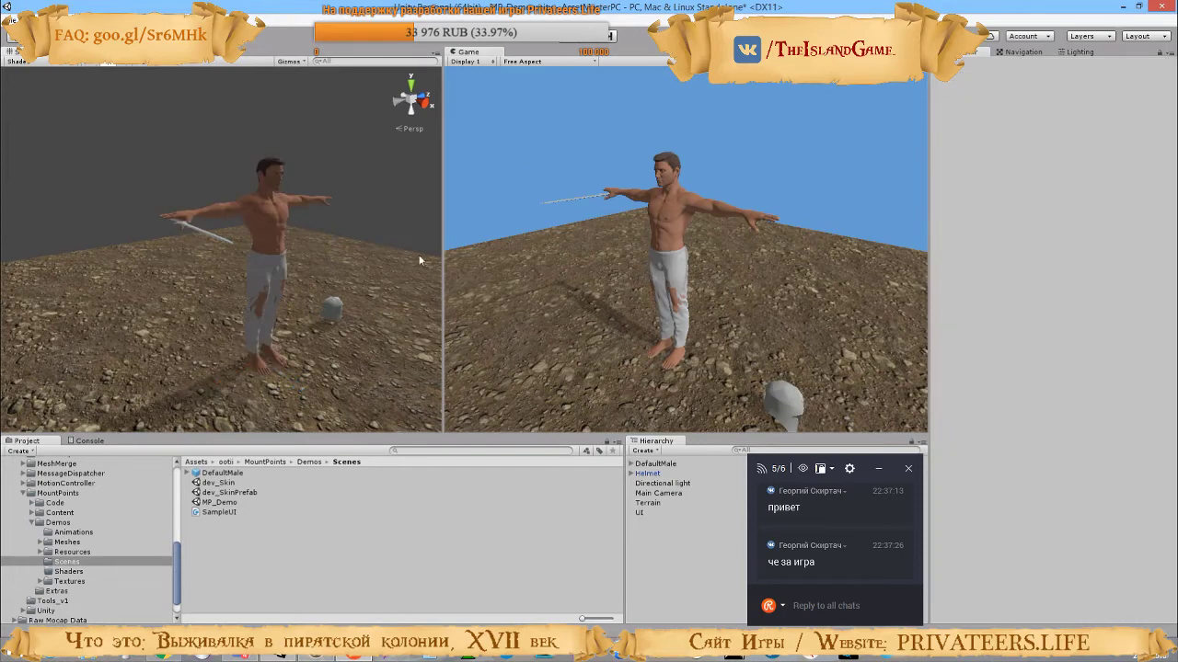
click(672, 466)
scroll(1090, 497, down, 5)
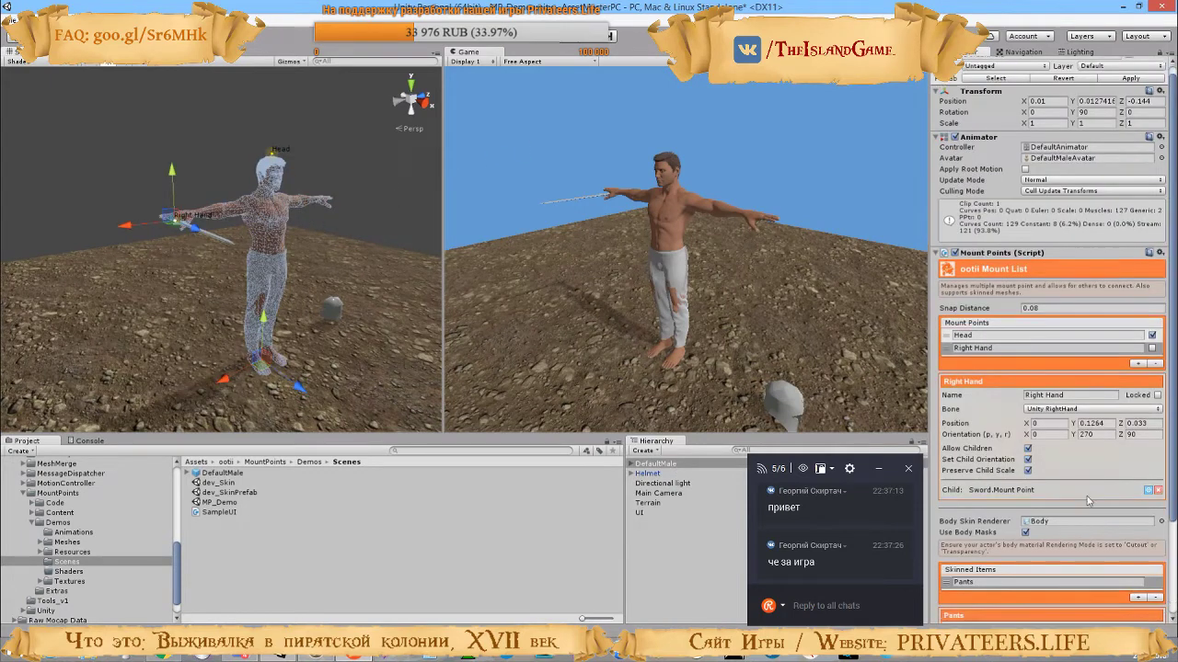
scroll(984, 439, down, 2)
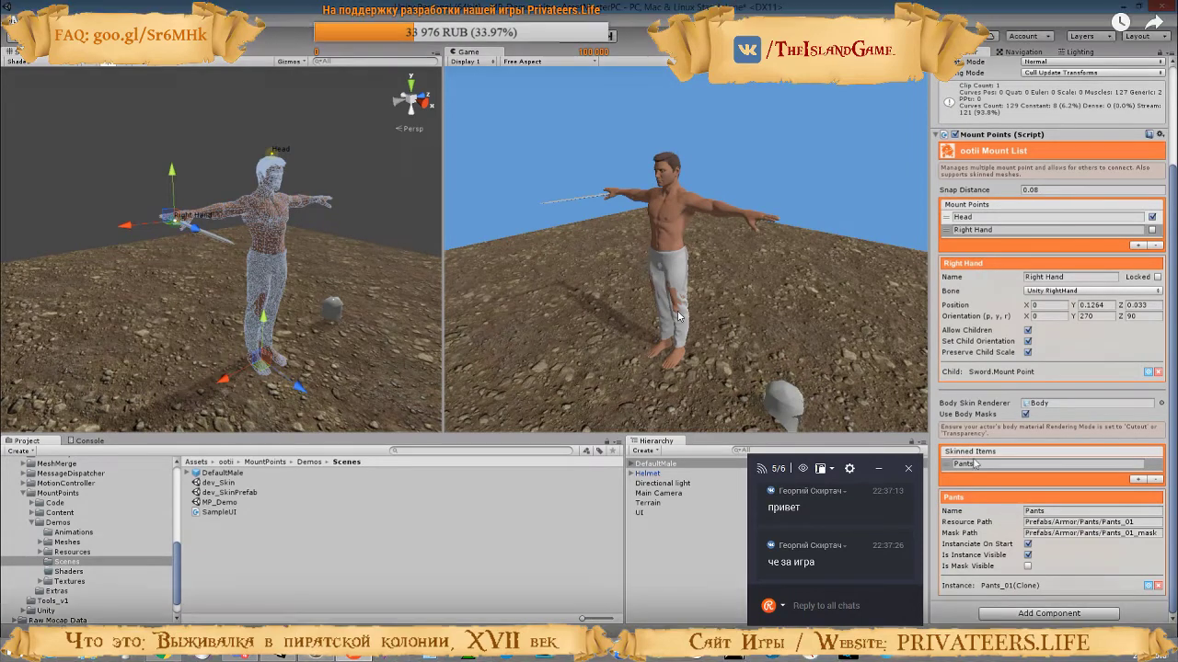
click(425, 260)
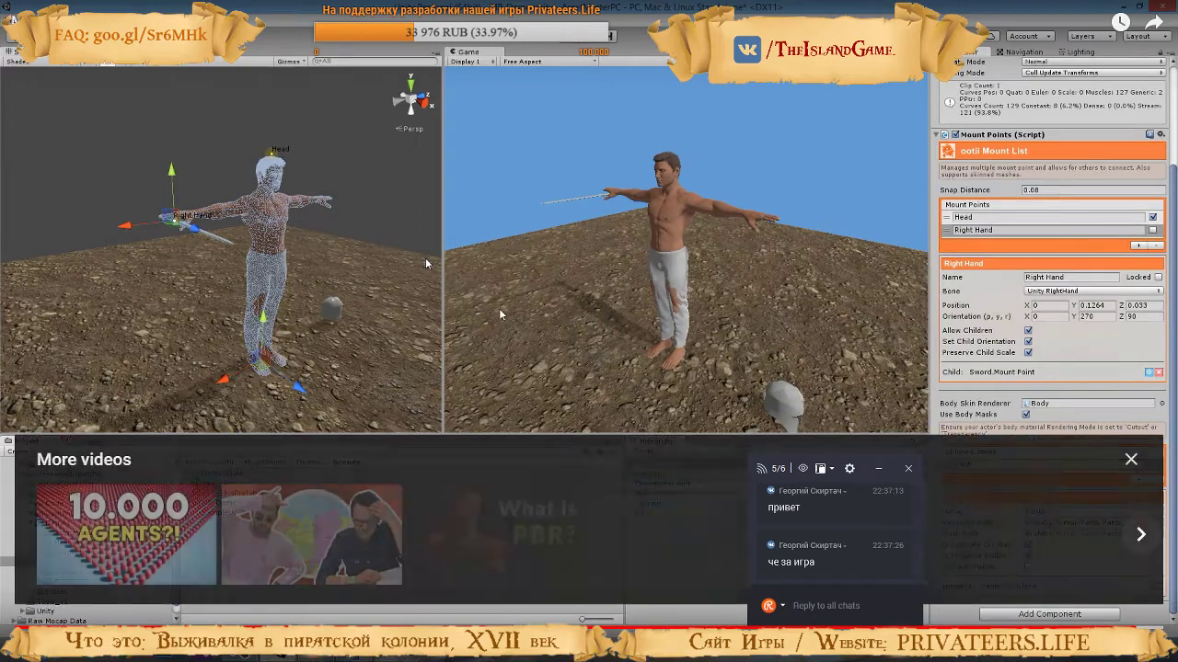
double_click(499, 308)
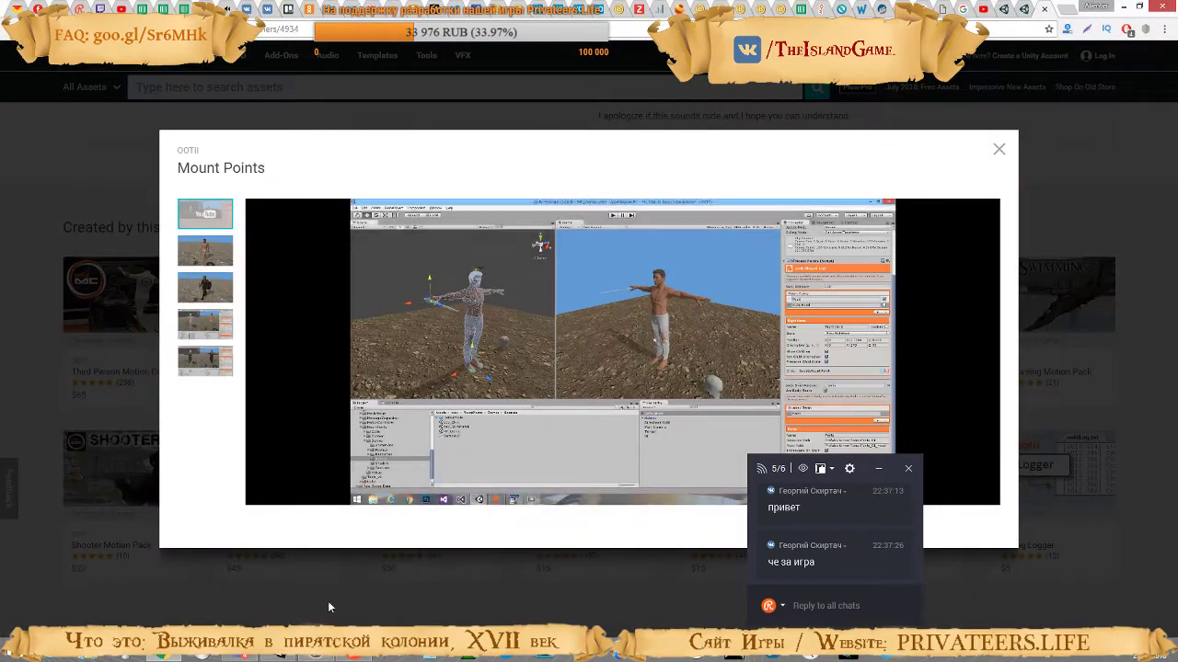
Switch to OBS Studio, show the game website overlay on the stream, and hide it again
click(328, 656)
click(258, 521)
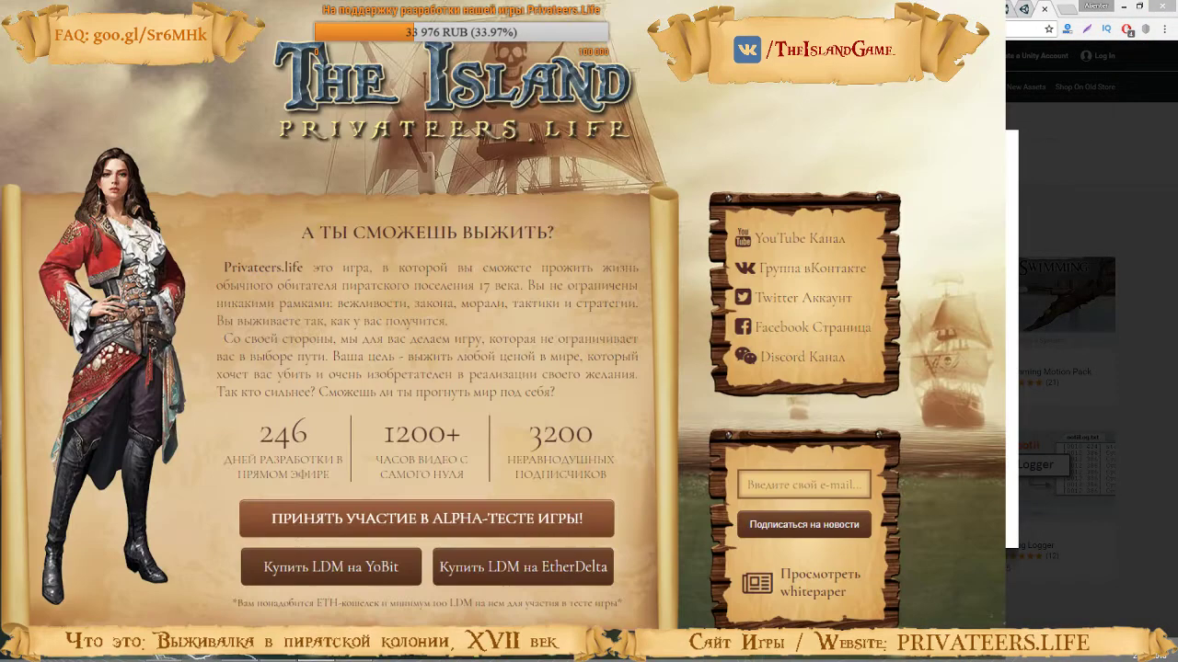
click(259, 509)
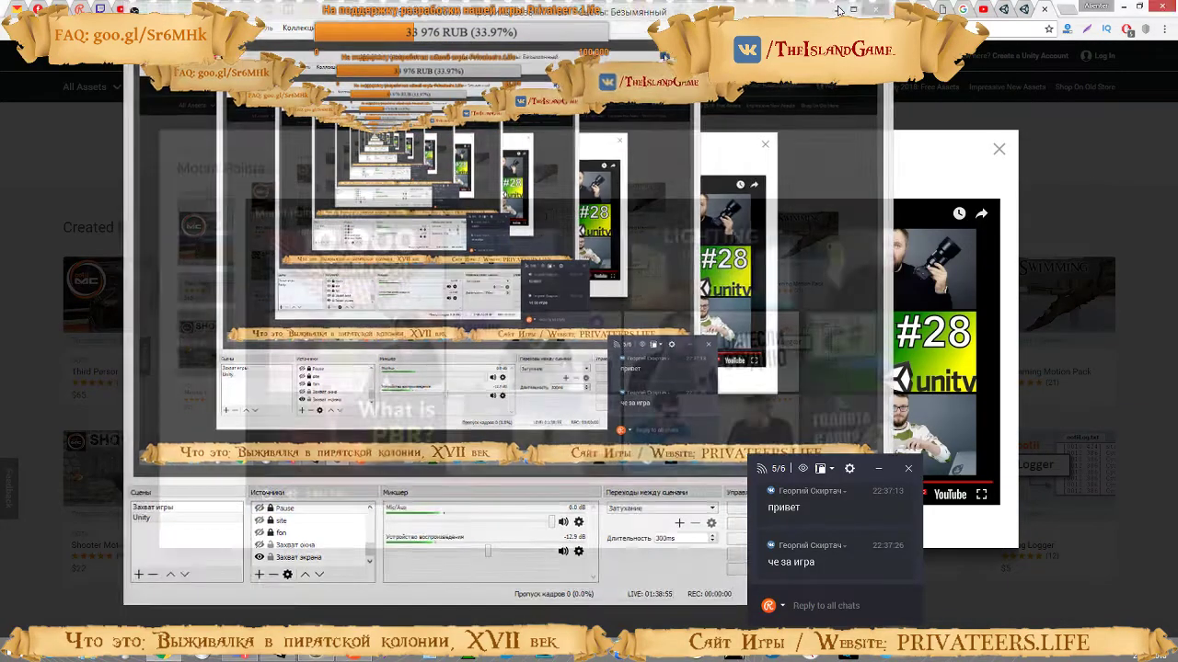
click(838, 7)
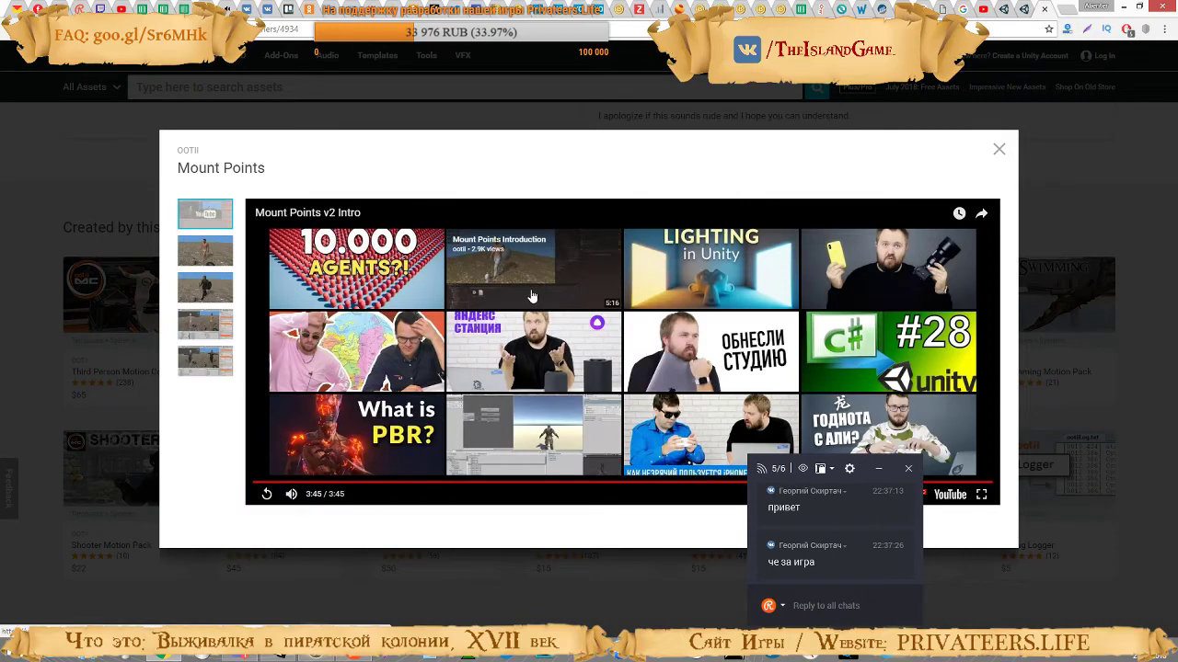
Open the suggested Mount Points Introduction video and play it in full screen
click(526, 248)
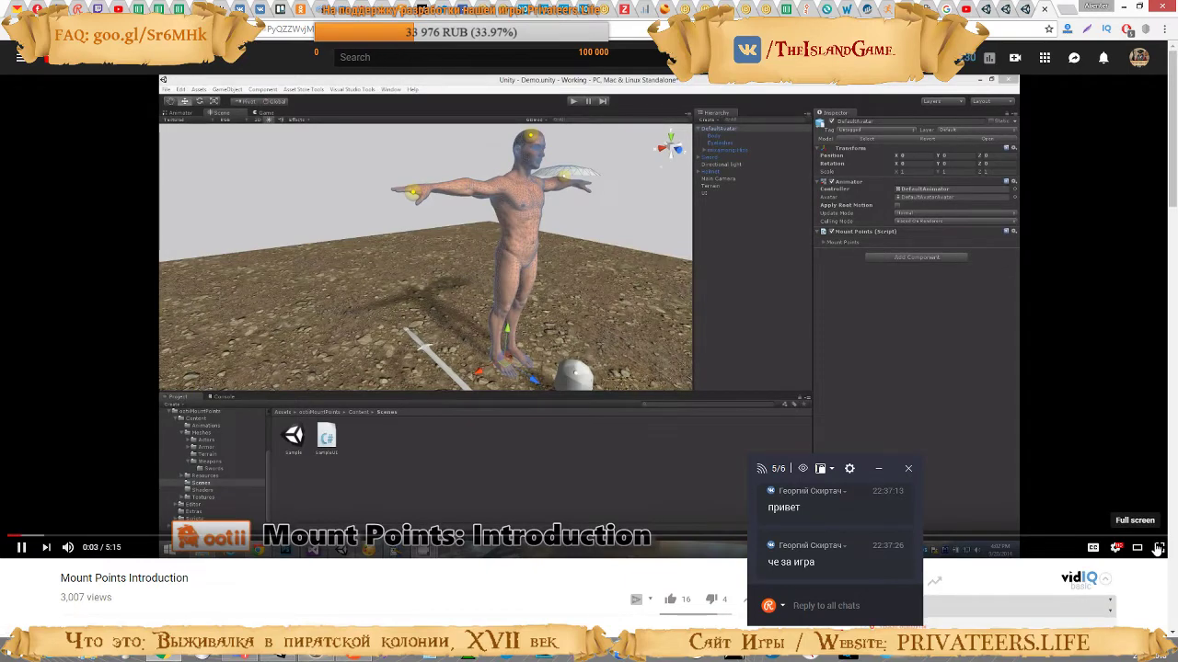
click(1158, 548)
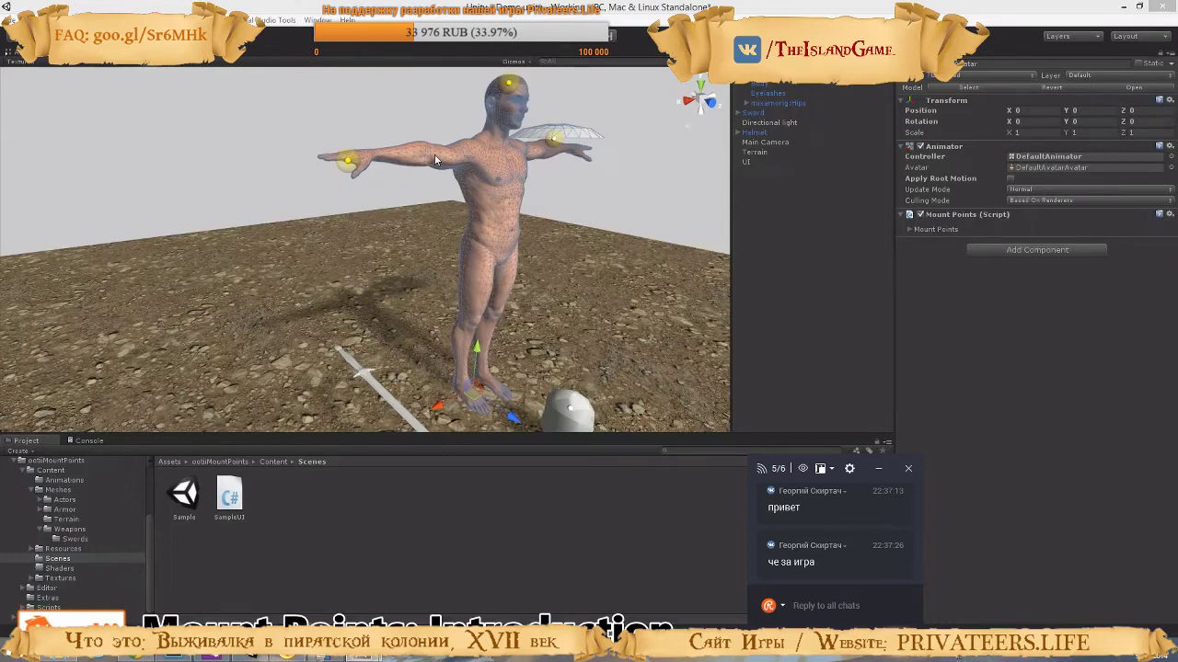
Expand the avatar's Mount Points list and select the Right Hand mount point to examine it in the scene
click(909, 229)
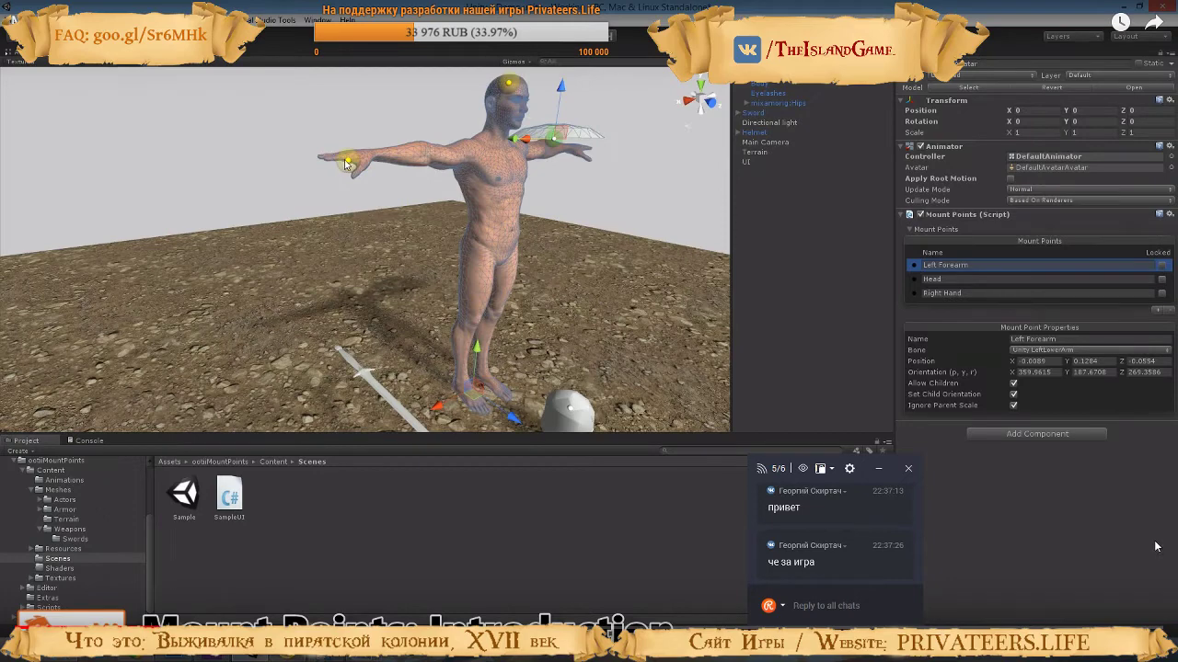
click(913, 294)
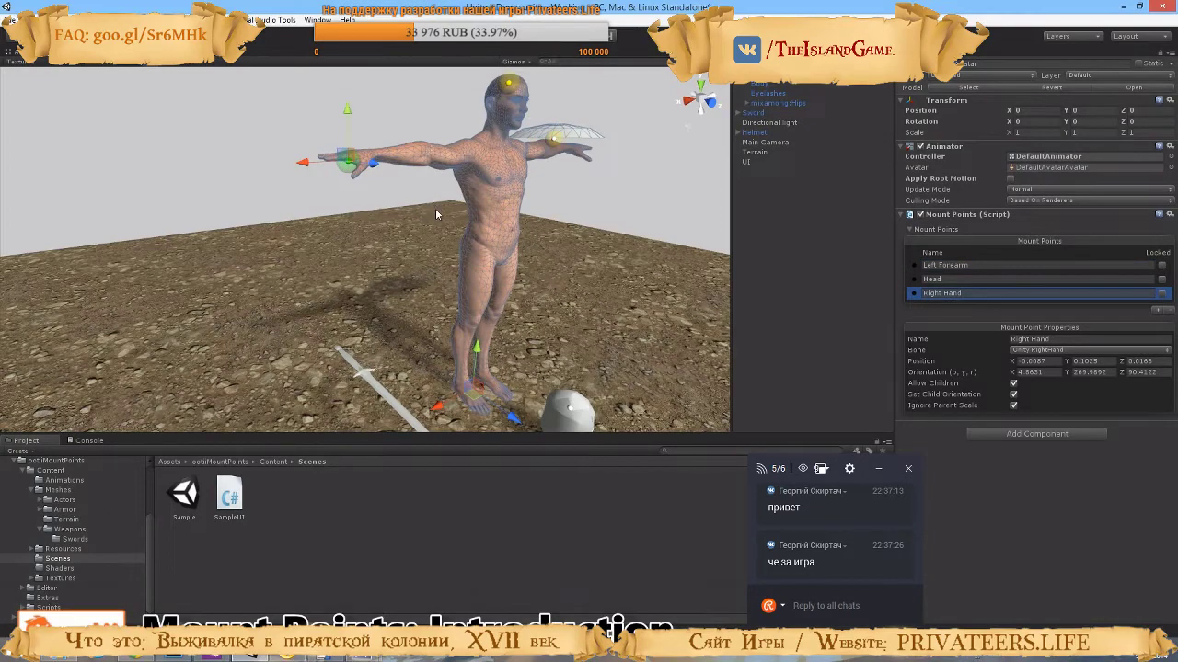
right_drag(436, 214, 442, 343)
key(w)
key(s)
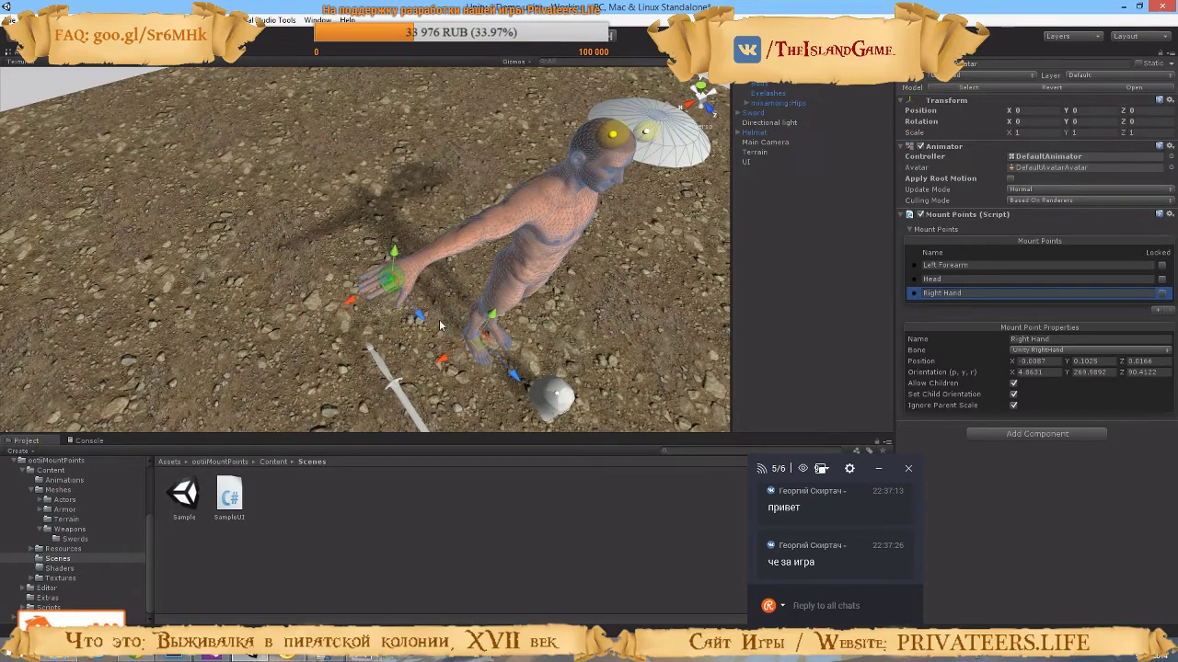
Select the sword lying on the ground and add the ootii Mount Points script component to it
right_drag(440, 324, 435, 258)
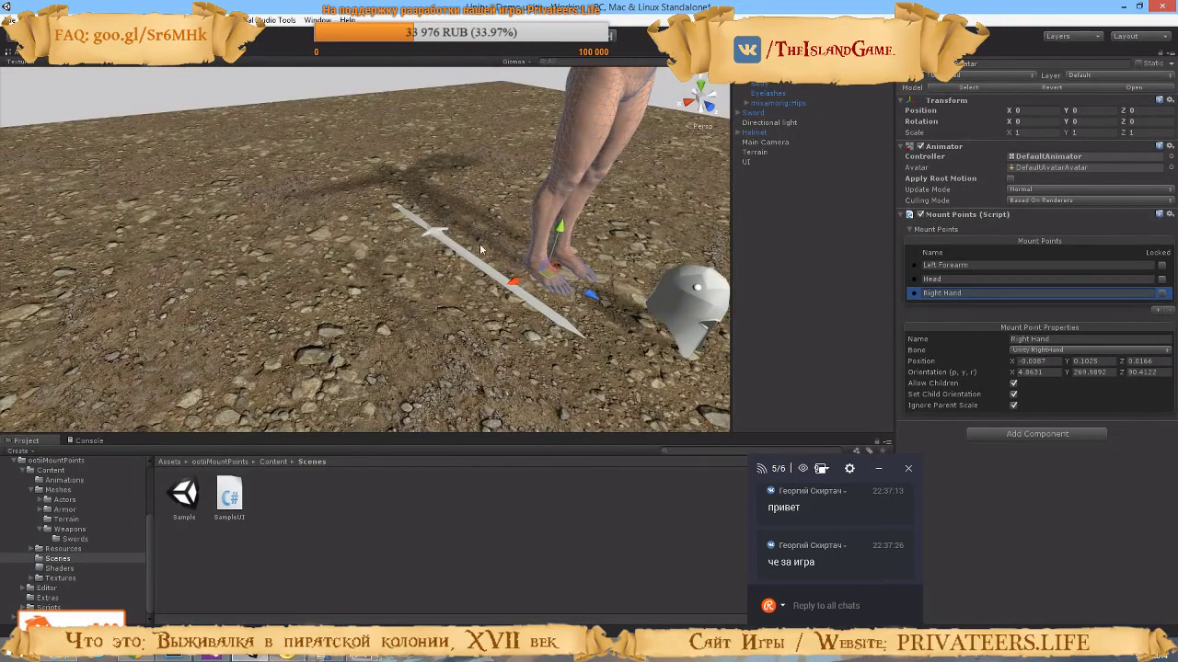
click(480, 282)
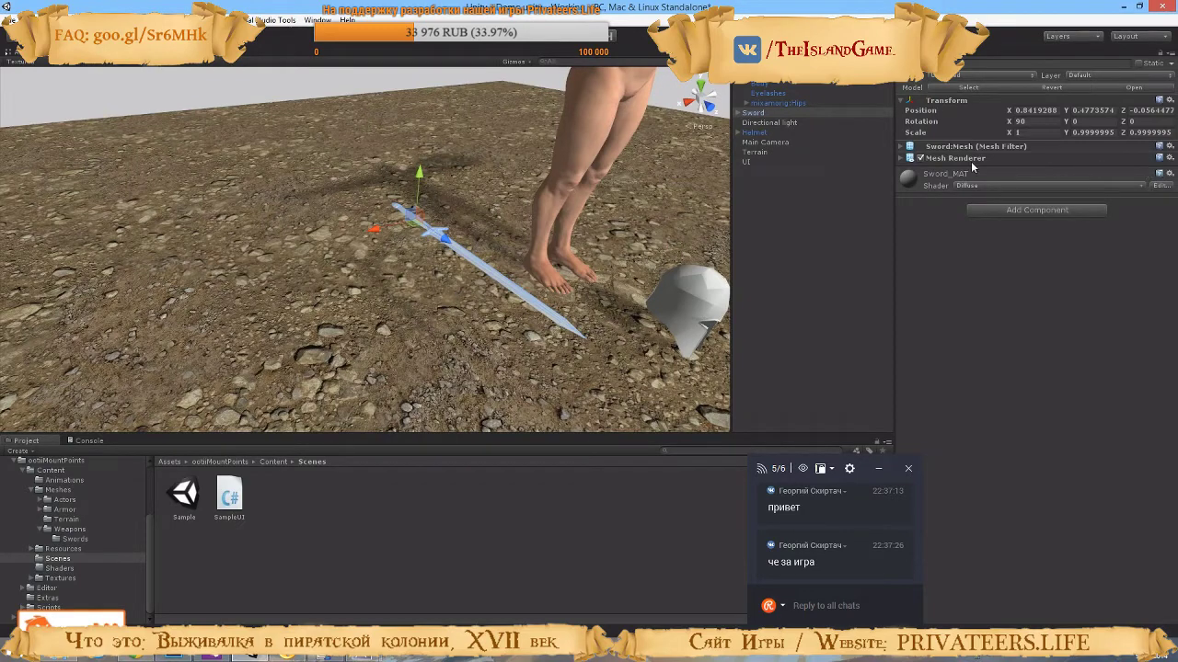
click(1041, 210)
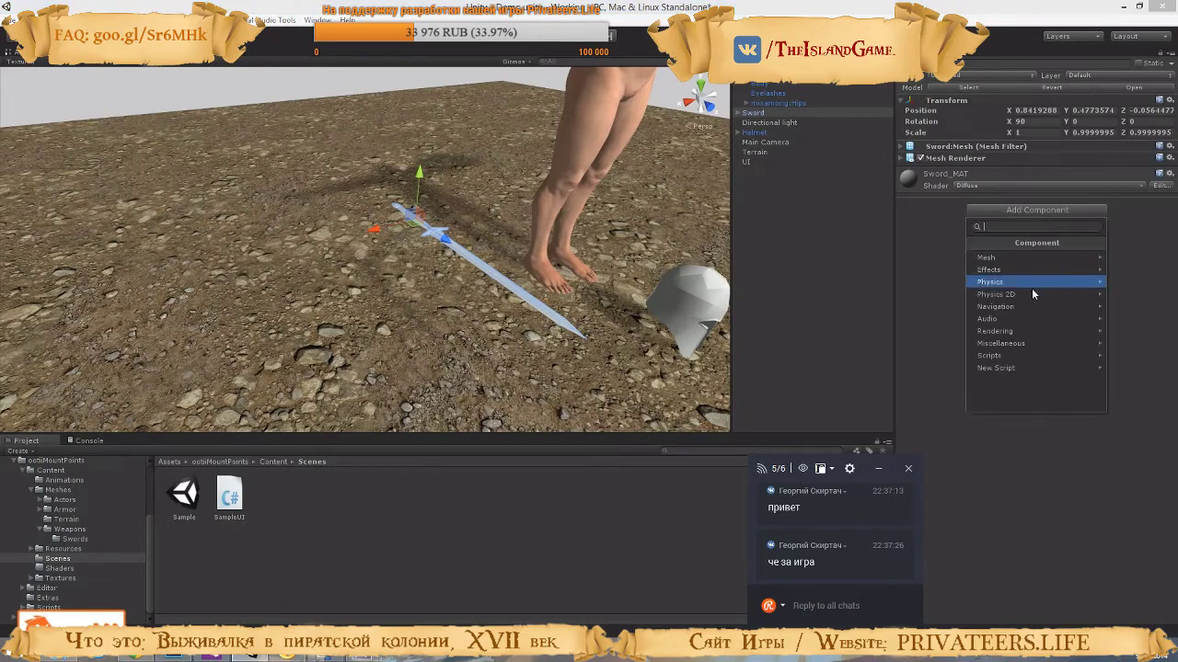
click(1021, 344)
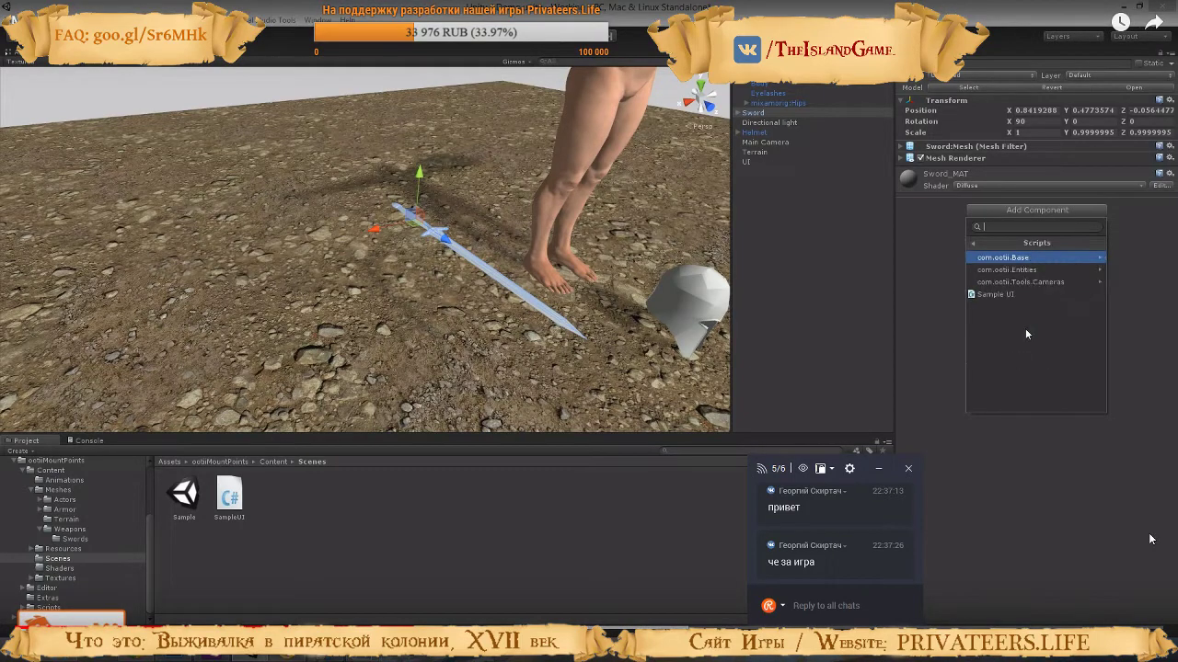
click(1022, 267)
click(1022, 259)
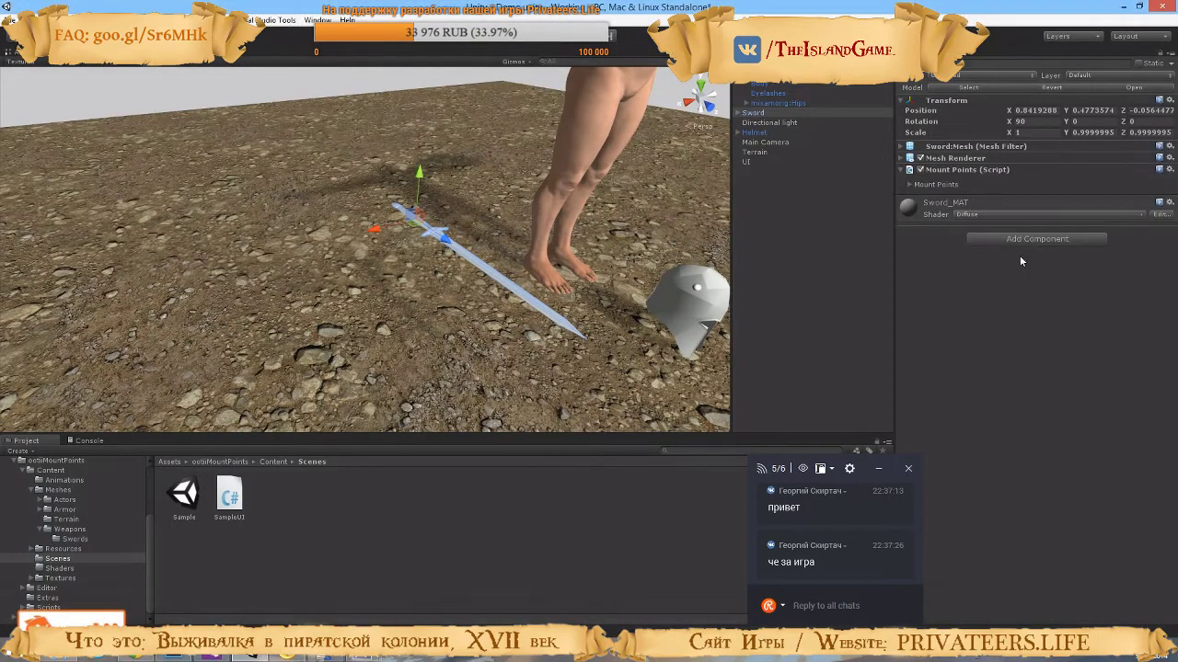
Add a mount point named Handle to the sword, set its orientation pitch to 270 and lock it
click(910, 184)
click(1160, 261)
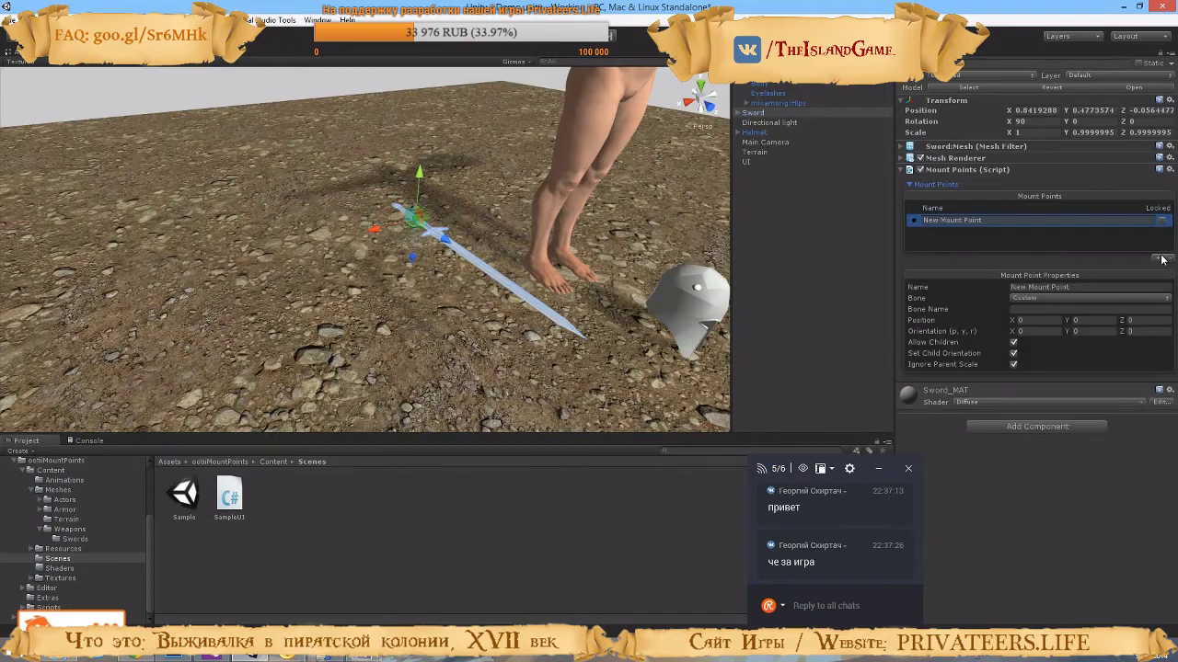
click(992, 221)
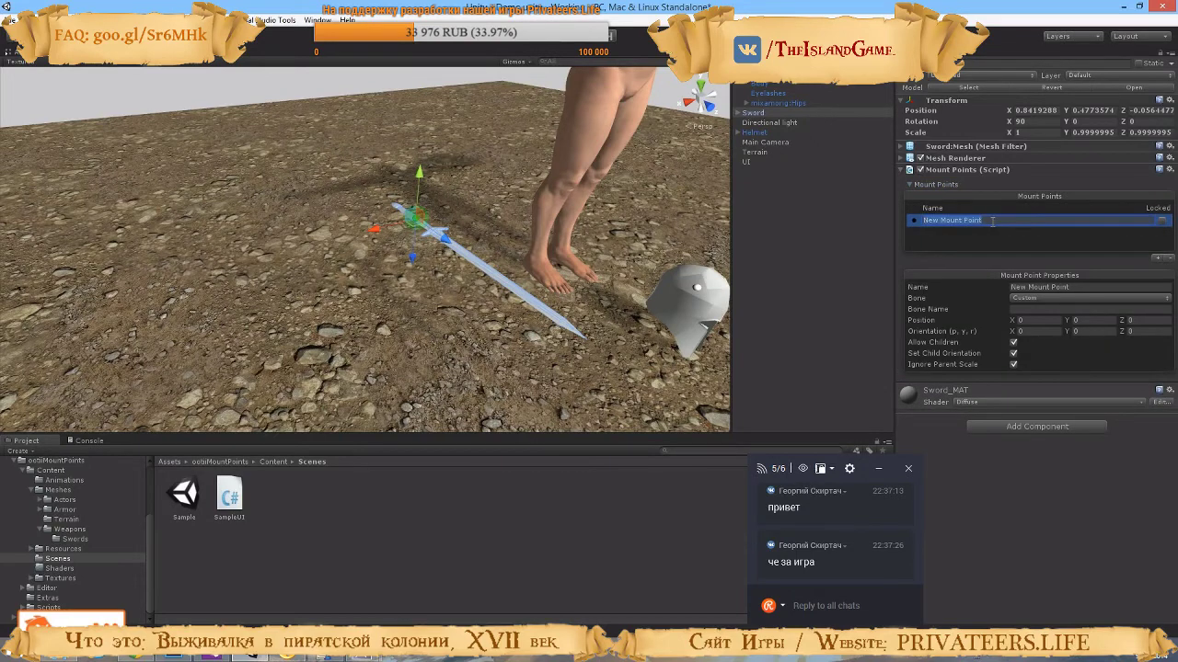
text(Handle)
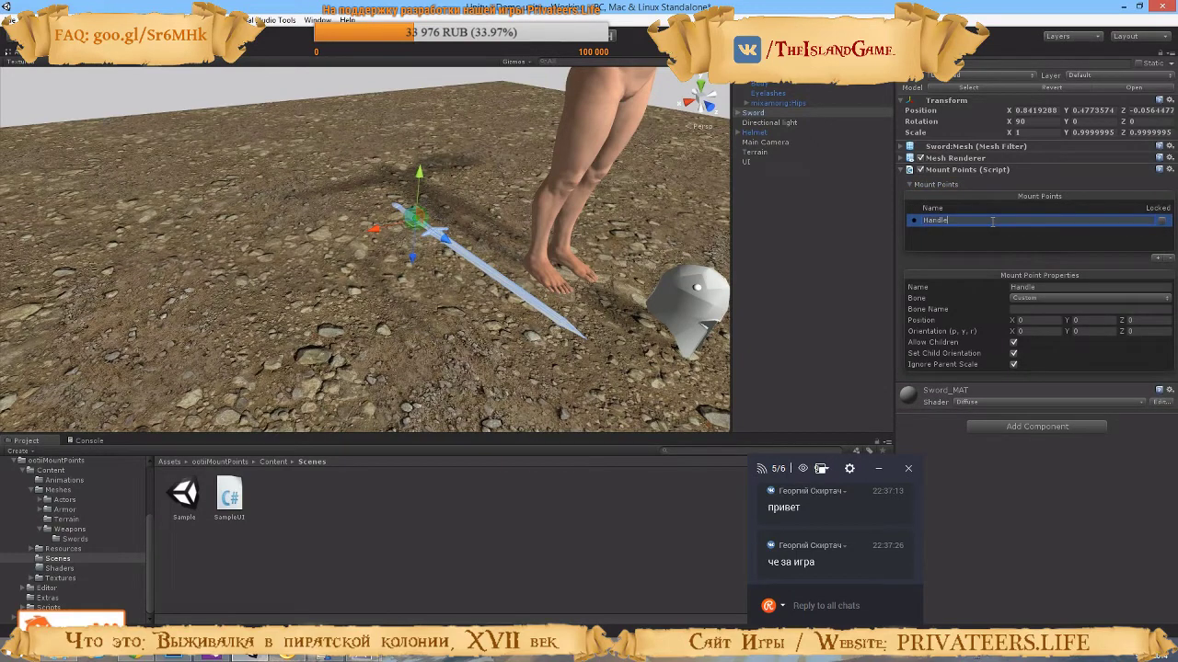
key(Return)
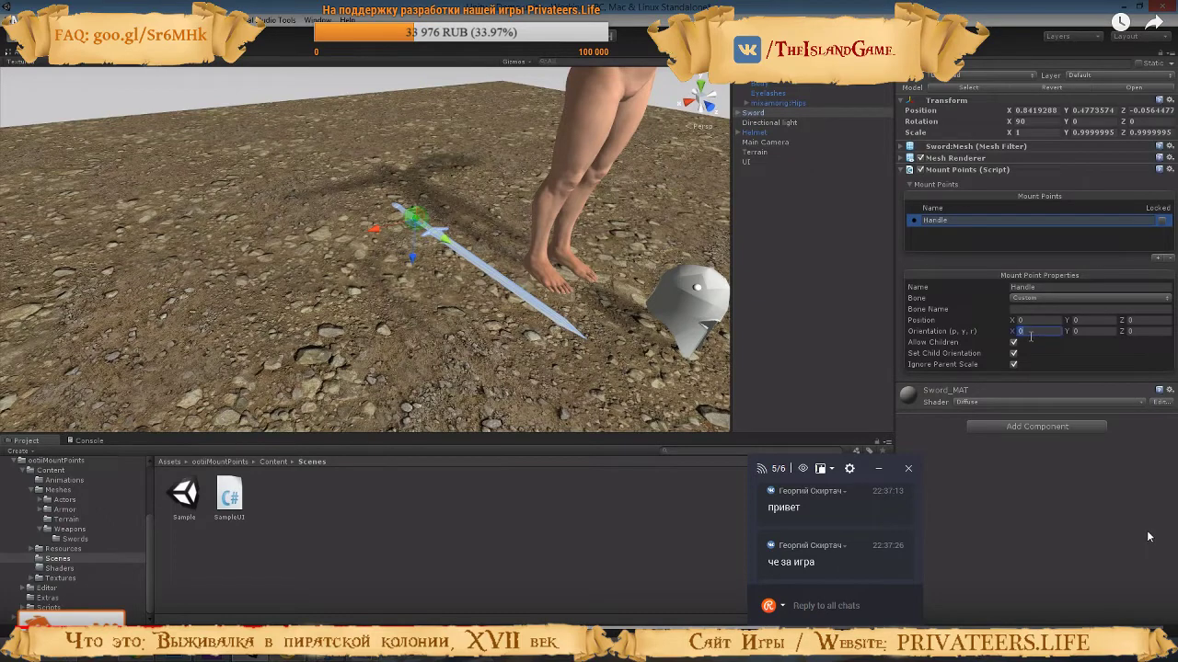
text(270)
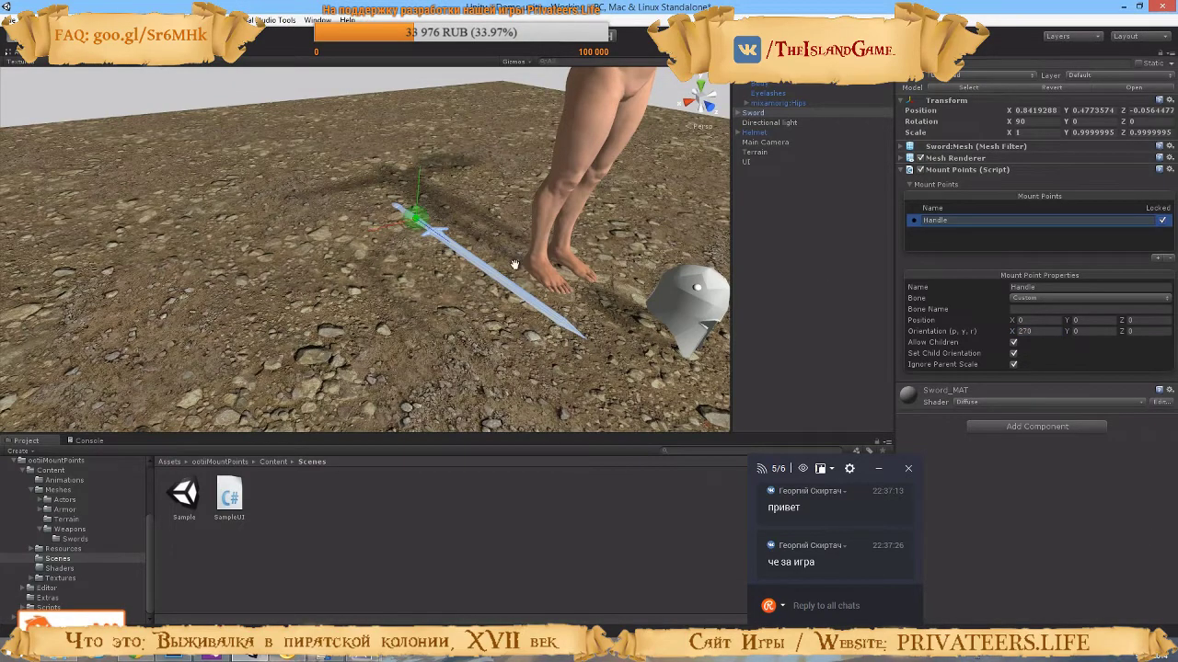
Raise the sword to the avatar's hand so its Handle snaps onto the Right Hand mount point
key(s)
right_drag(514, 265, 507, 234)
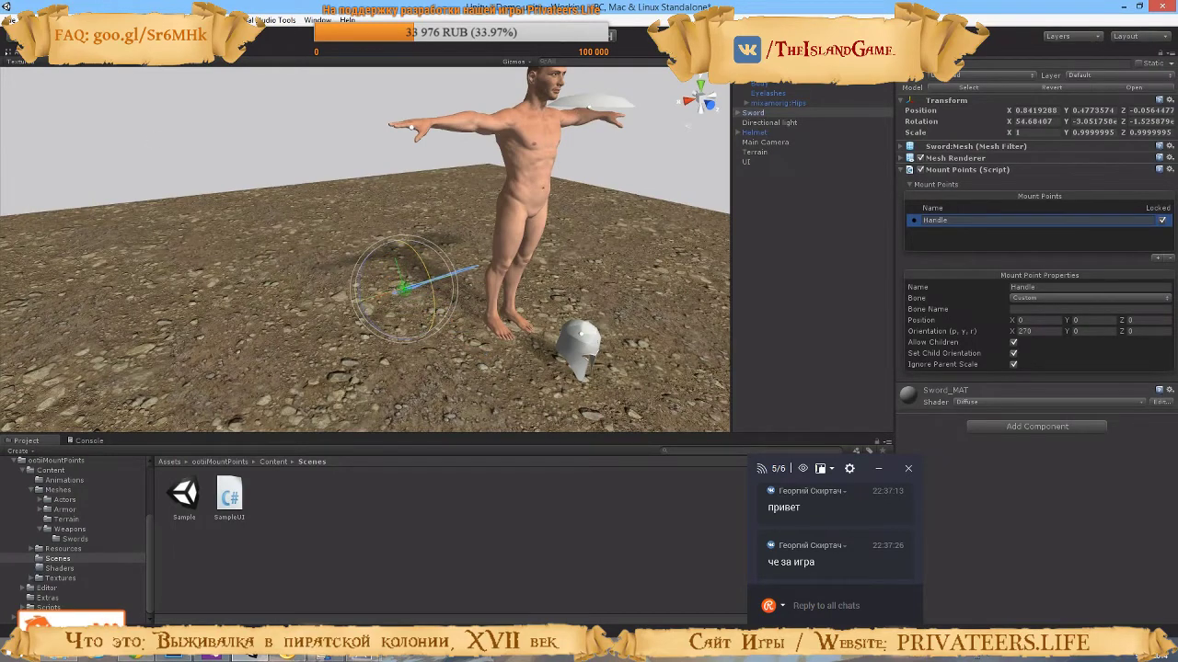
key(w)
key(x)
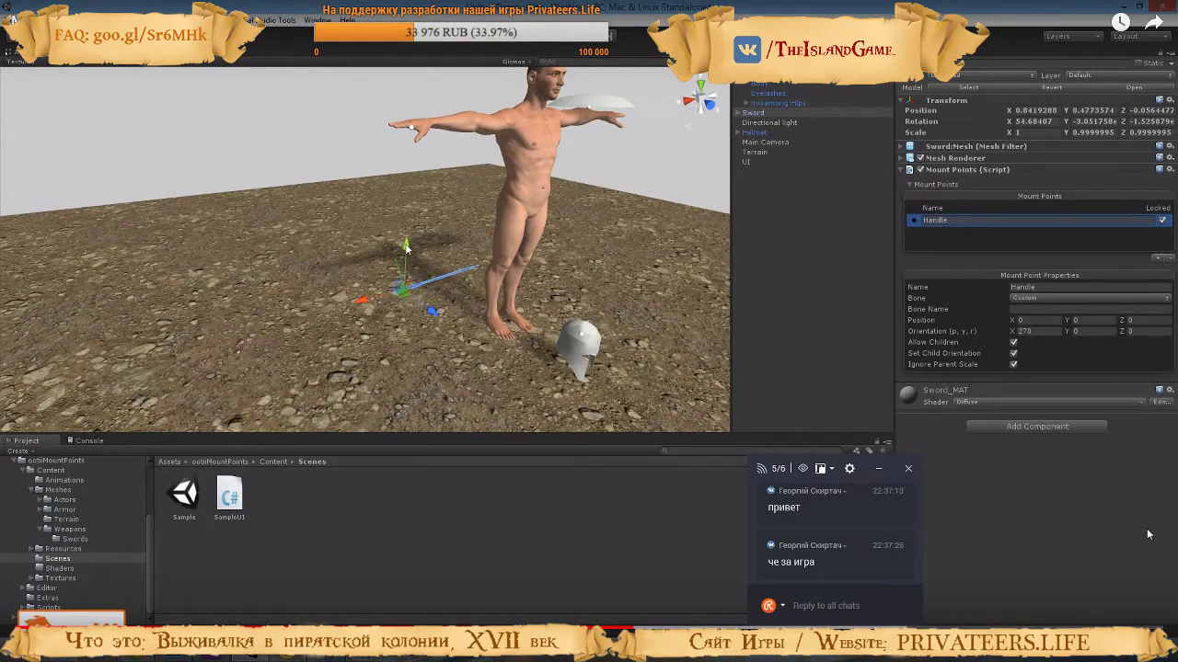
drag(405, 248, 400, 168)
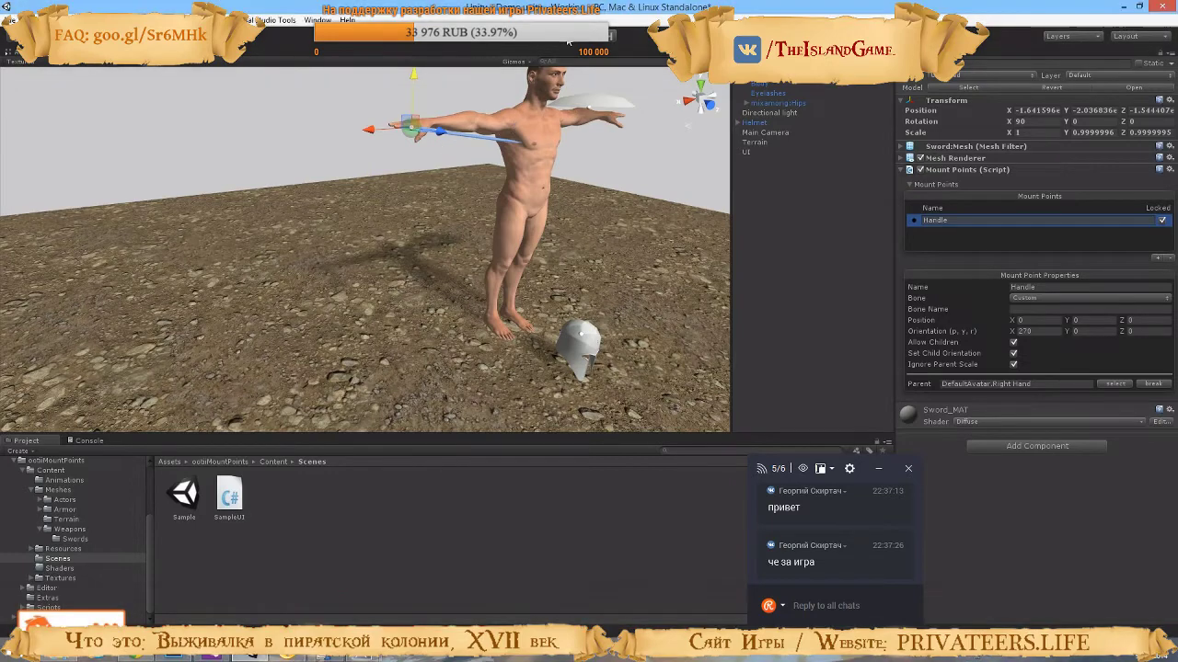
Play-test the mounted sword, then pull it off the hand and reattach it at runtime with Attach Sword
key(ctrl+p)
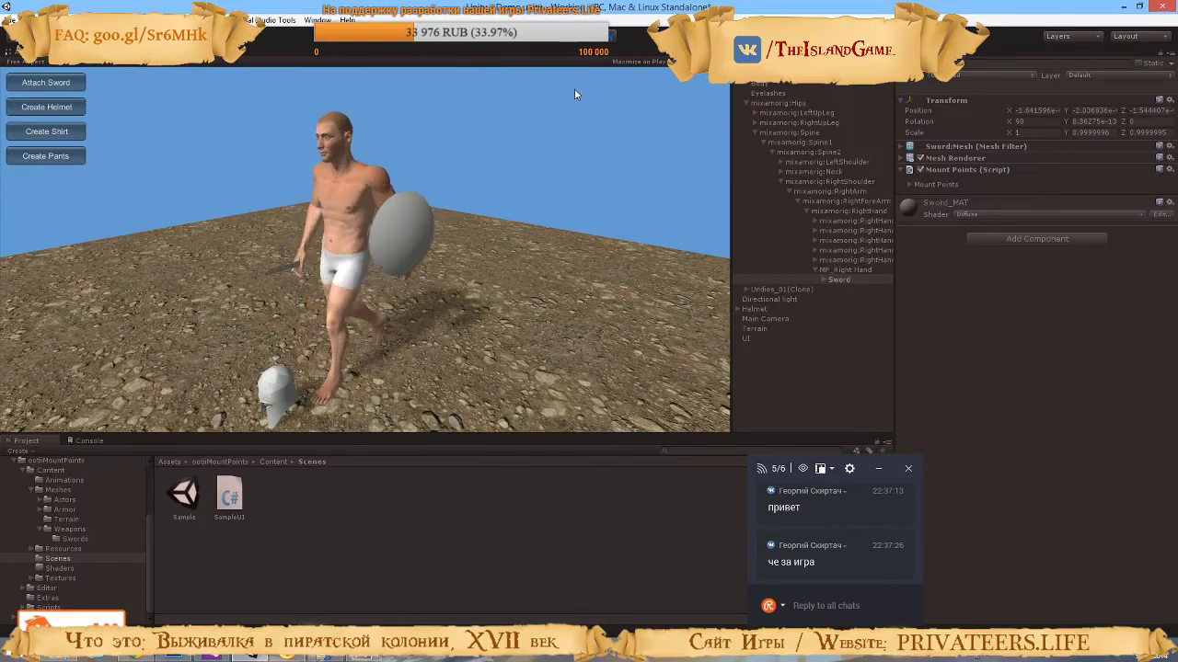
click(569, 41)
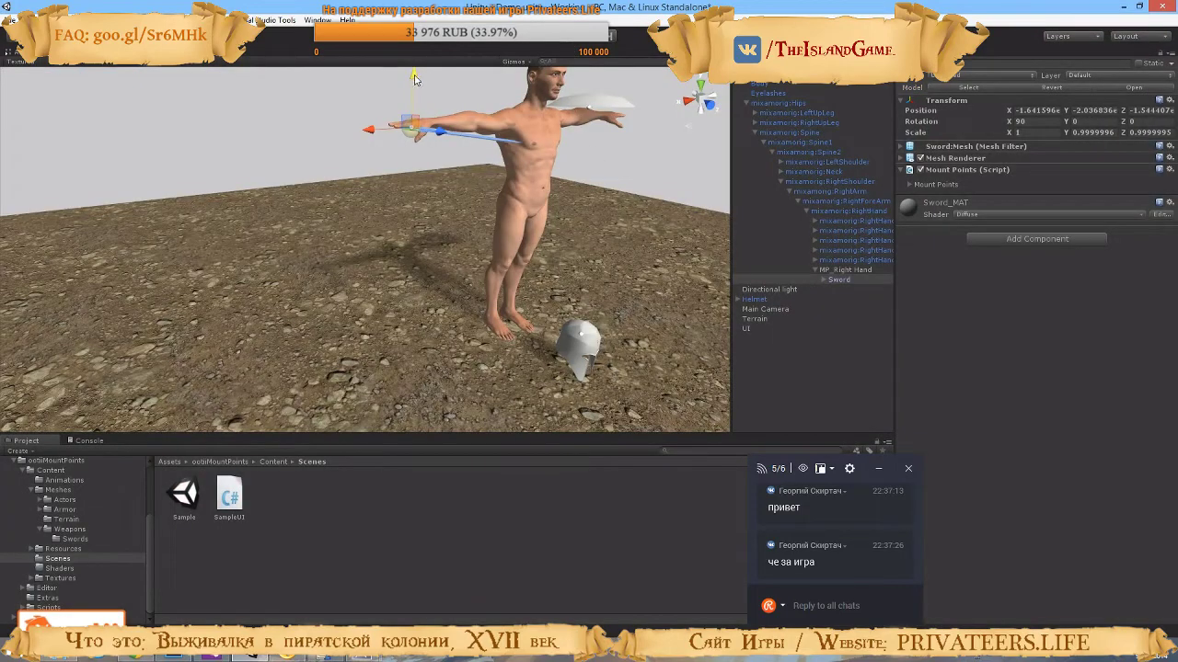
drag(414, 78, 412, 220)
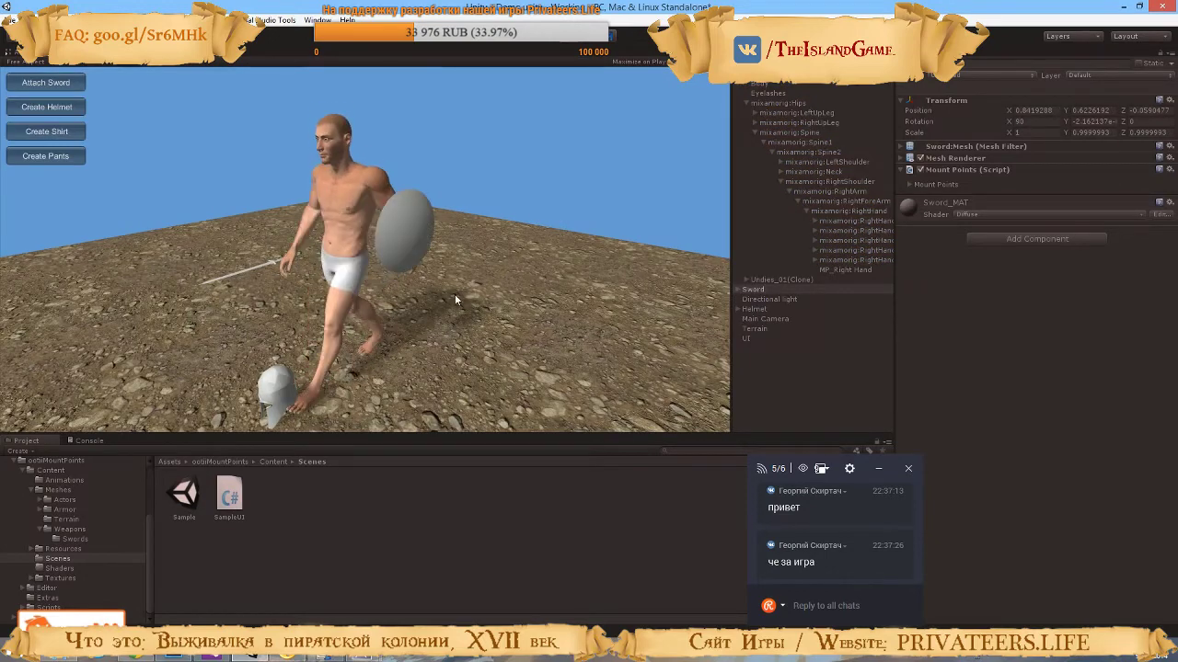
click(43, 83)
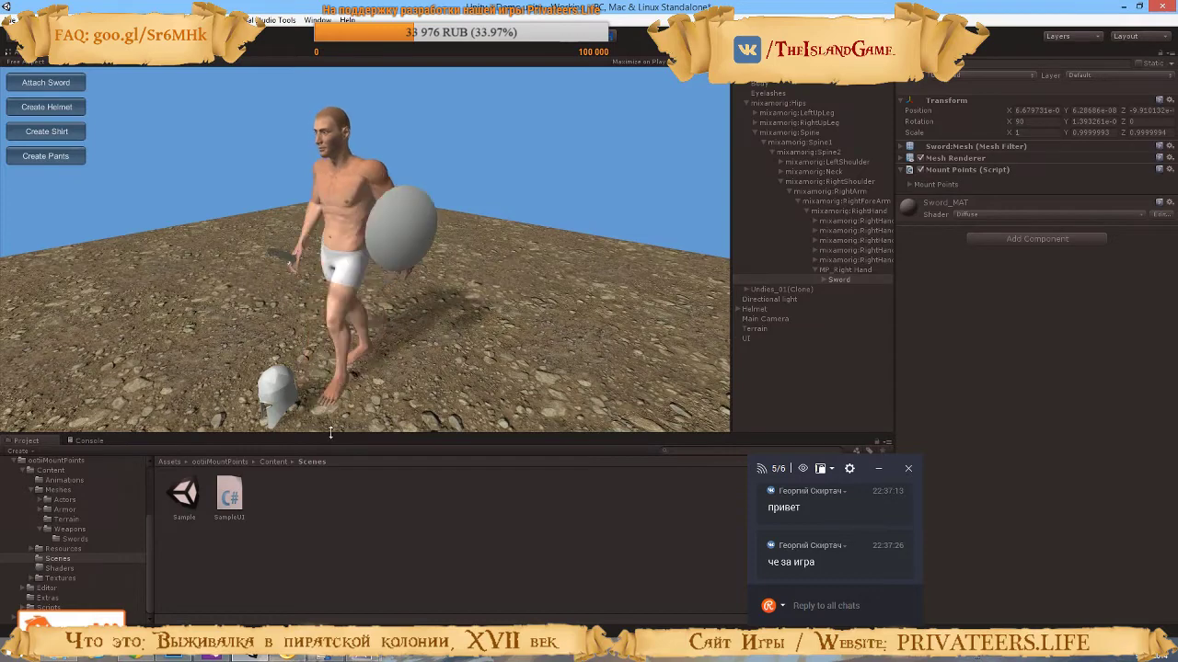
Switch to Visual Studio, highlight the MountPoints.ConnectPoints call for Attach Sword in SampleUI.cs, and return to Unity
key(alt+Tab)
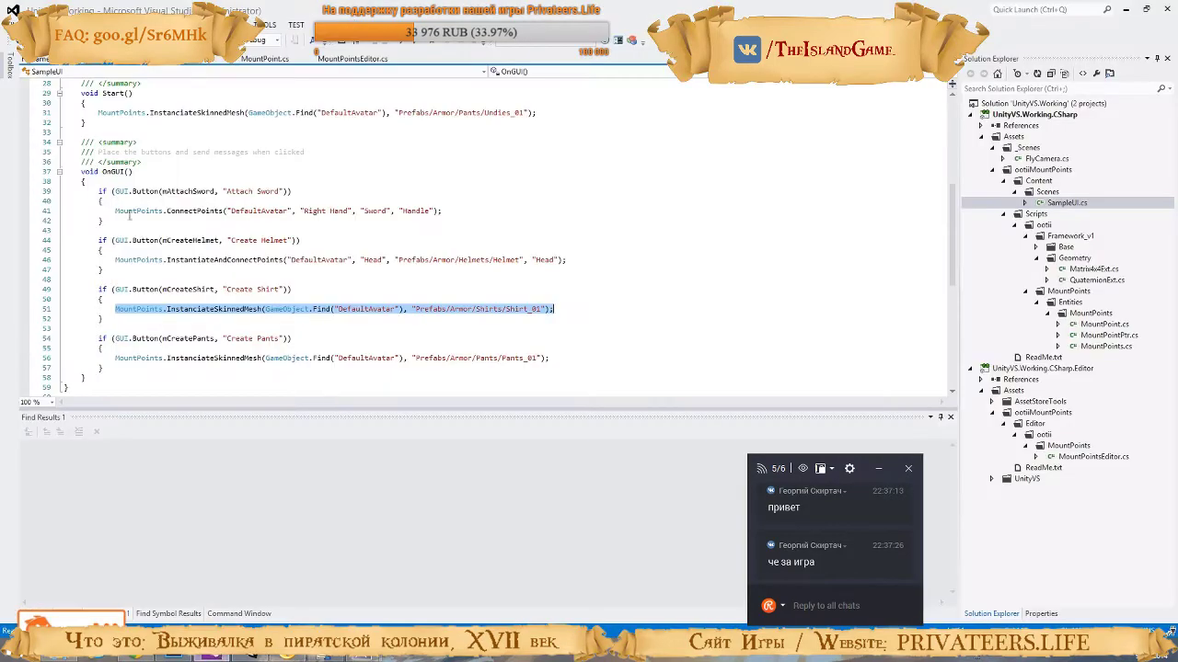
click(115, 211)
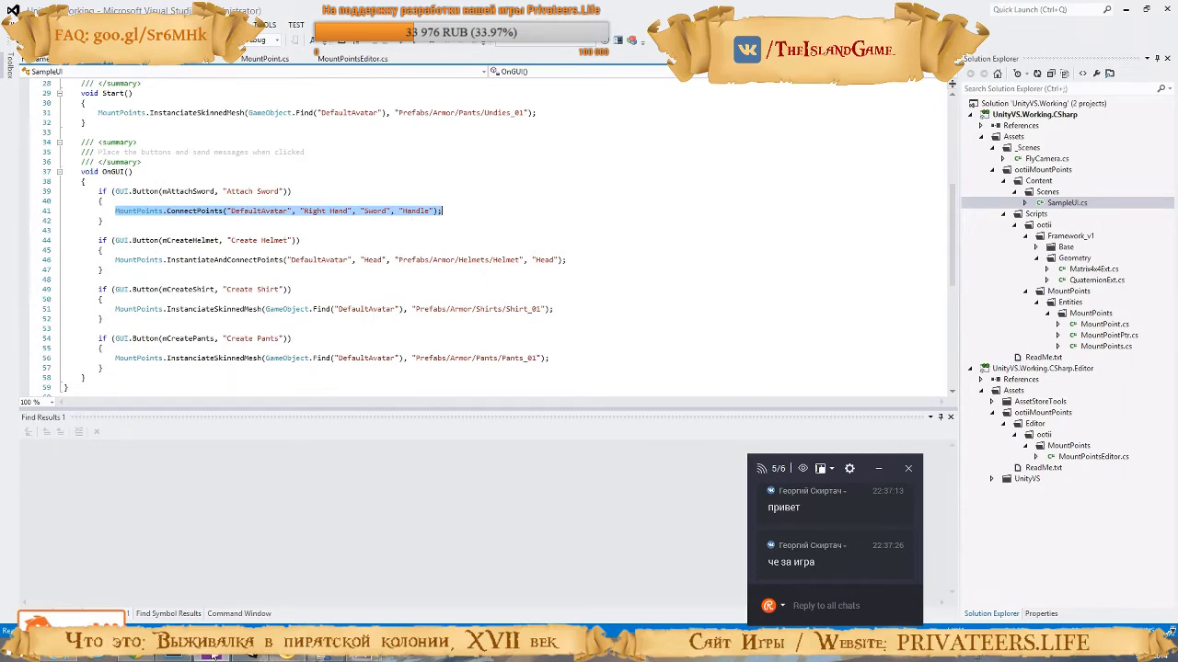
click(211, 657)
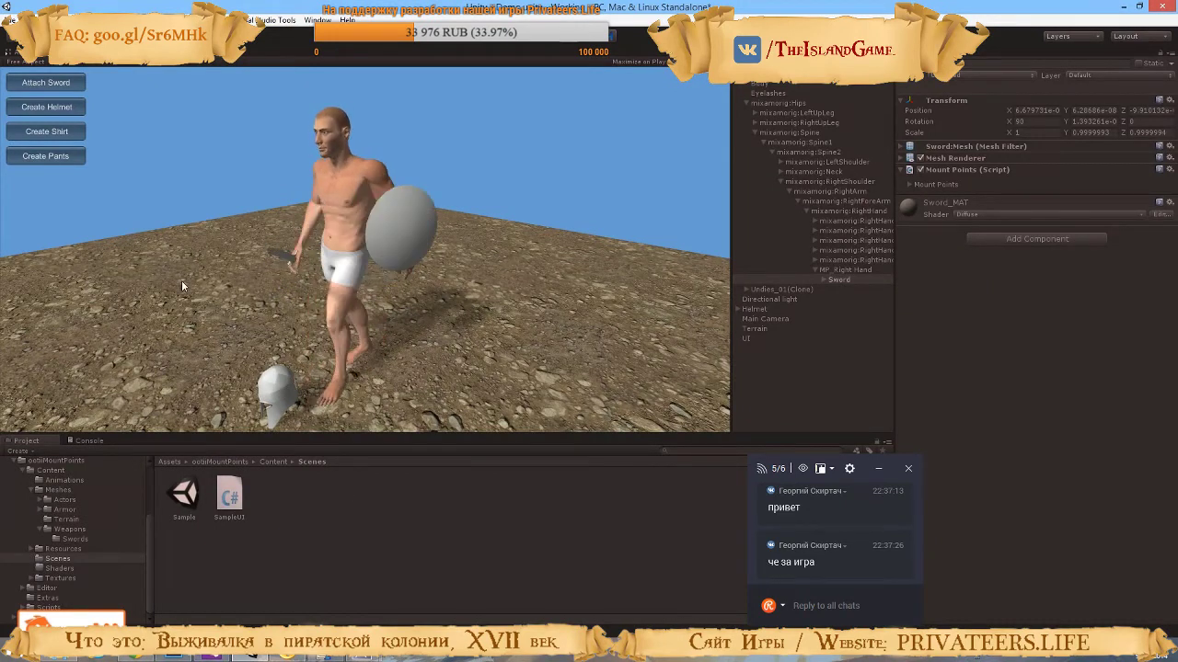
Create the avatar's pants, shirt and helmet at runtime, and highlight the shirt's InstanciateSkinnedMesh call in Visual Studio
click(47, 159)
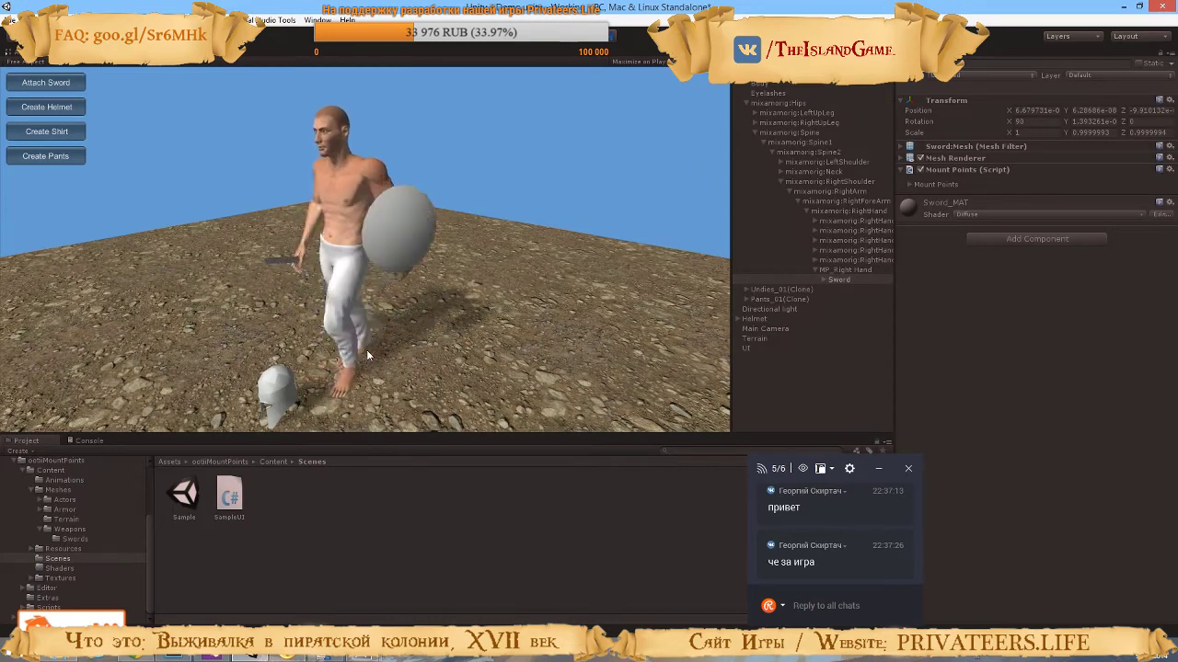
click(67, 132)
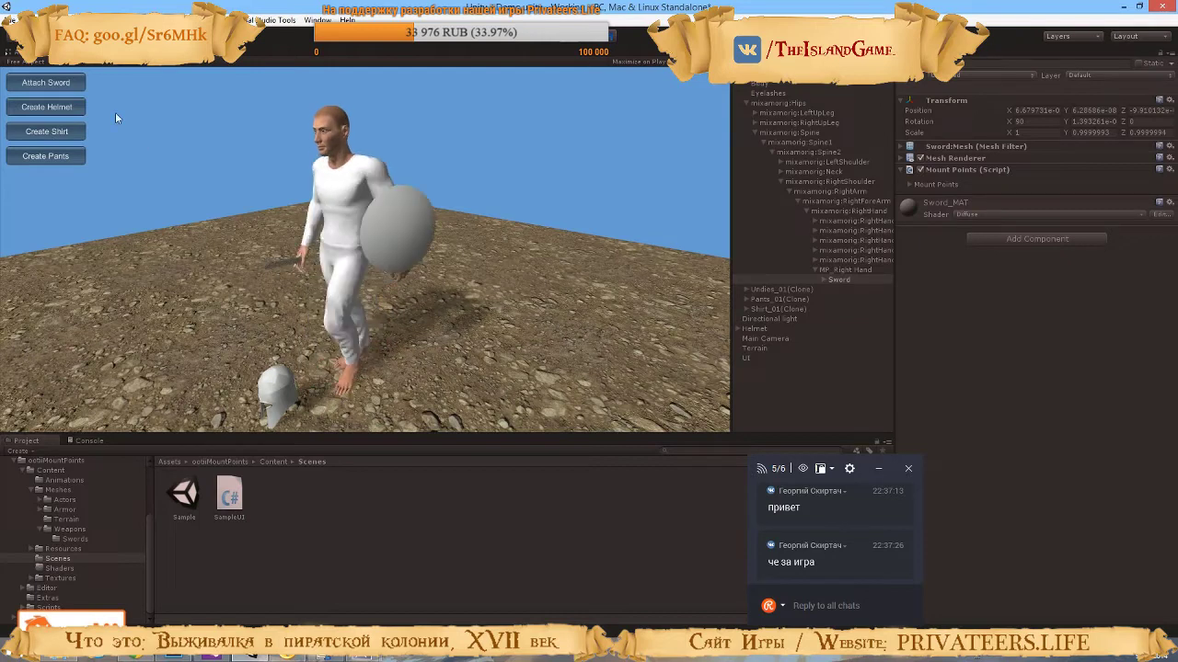
click(80, 107)
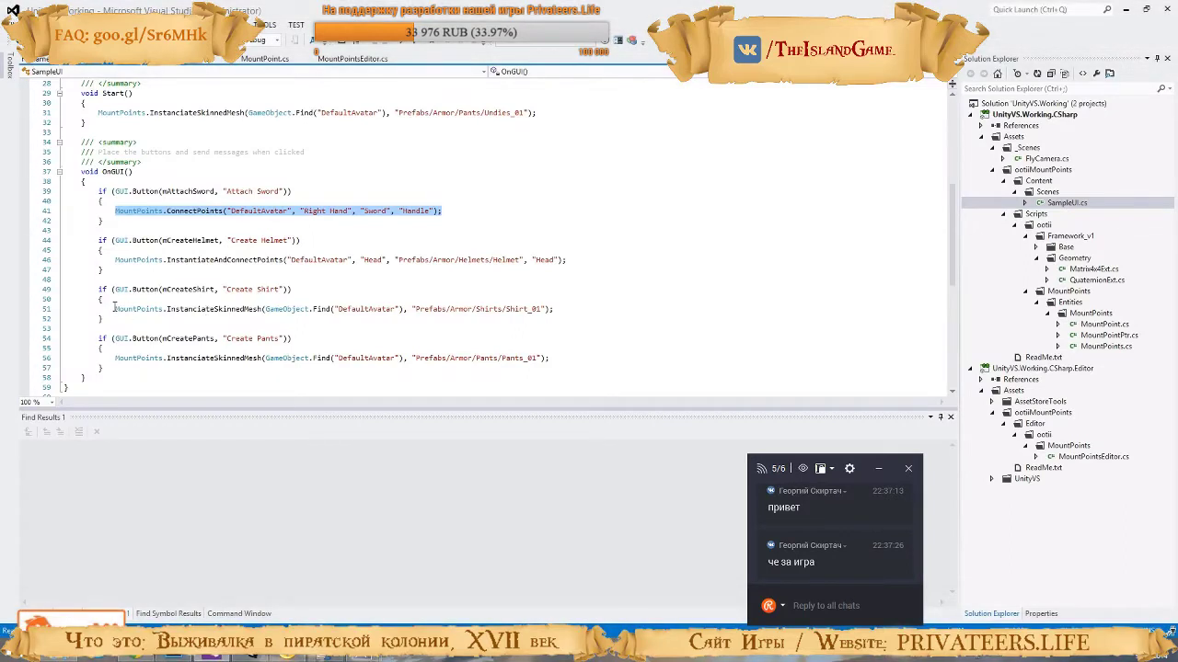
click(115, 309)
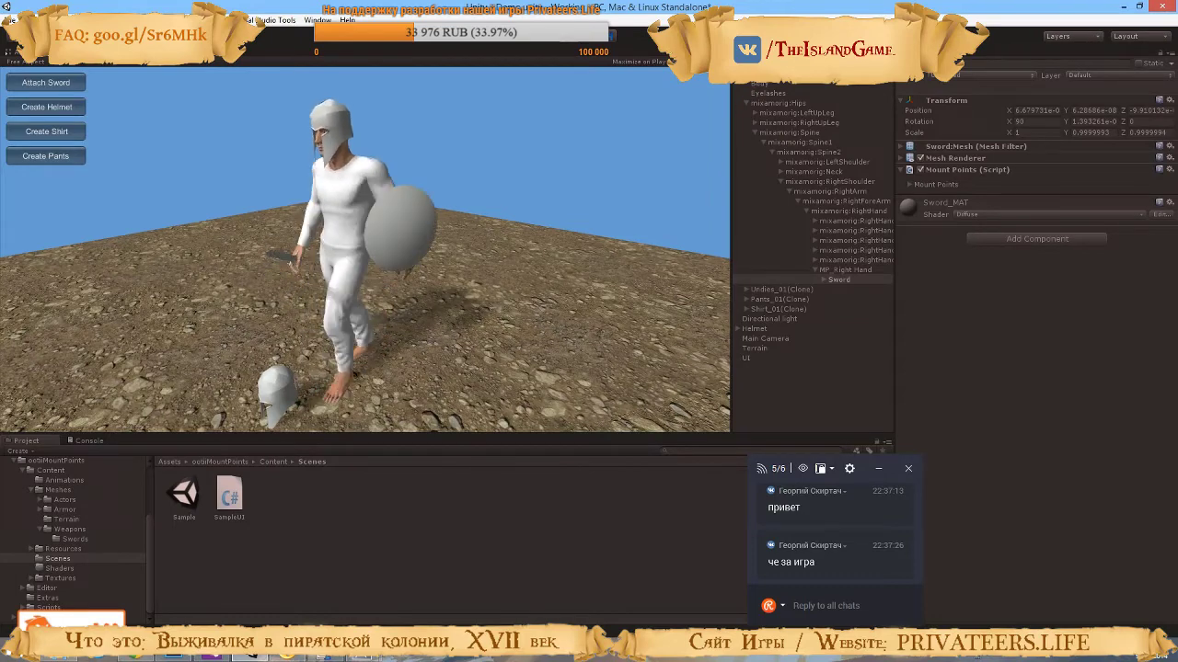
key(alt+Tab)
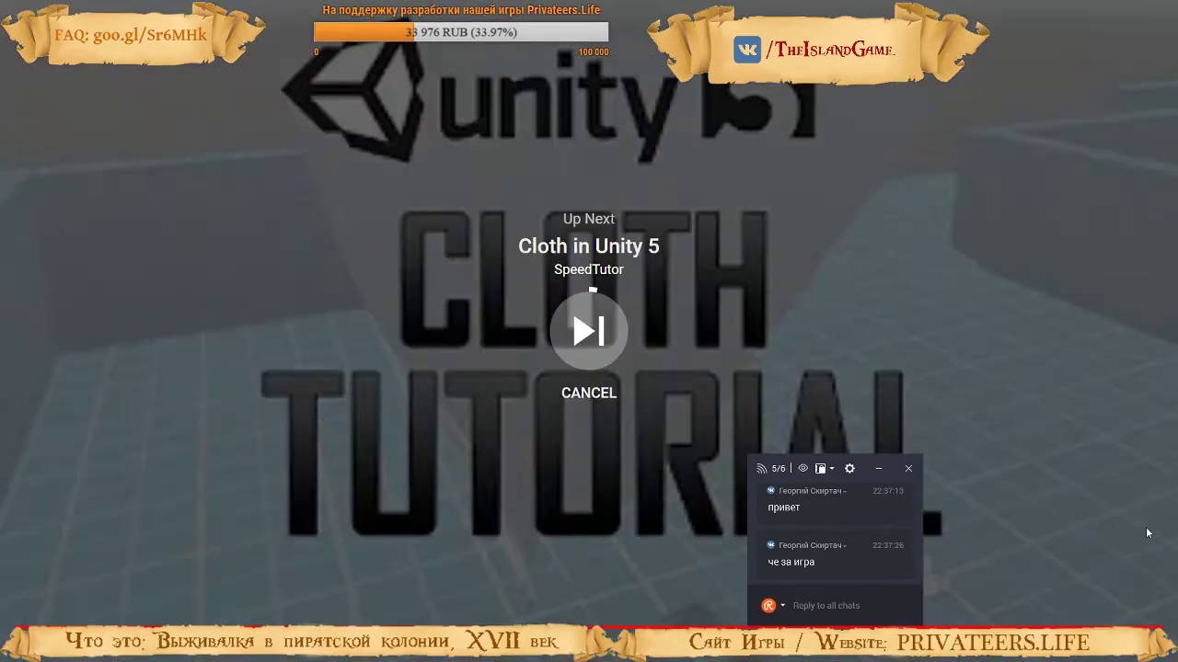
Leave full screen, play the suggested Cloth in Unity 5 video, and skim through it with the chat window minimized
key(Escape)
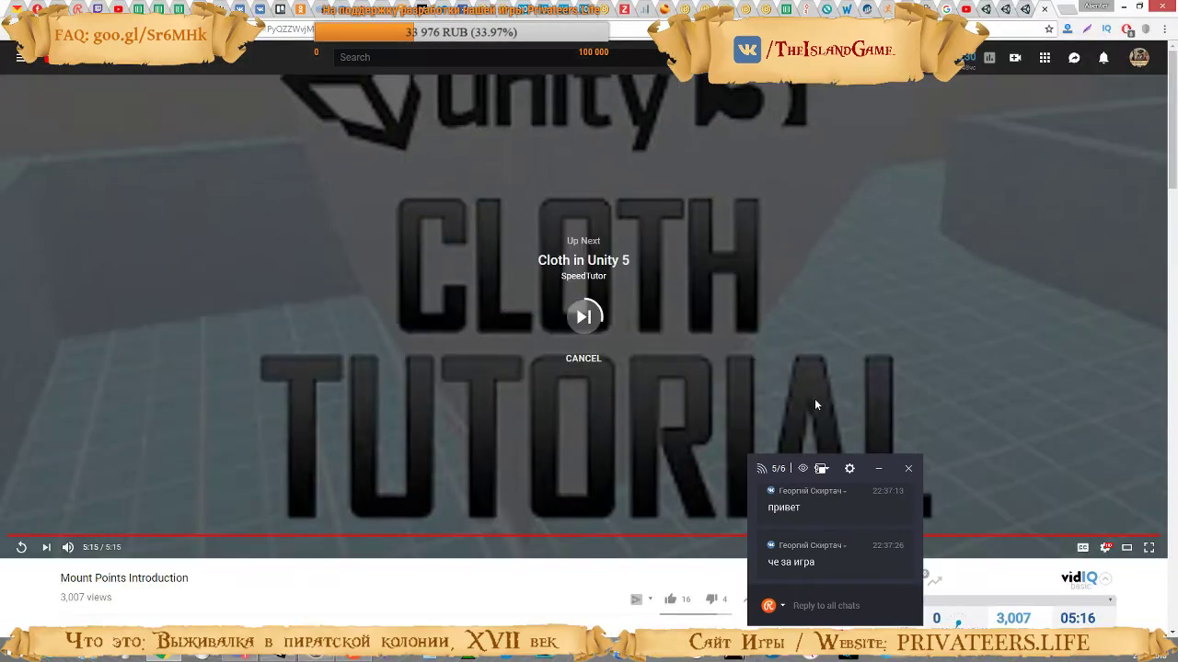
click(582, 319)
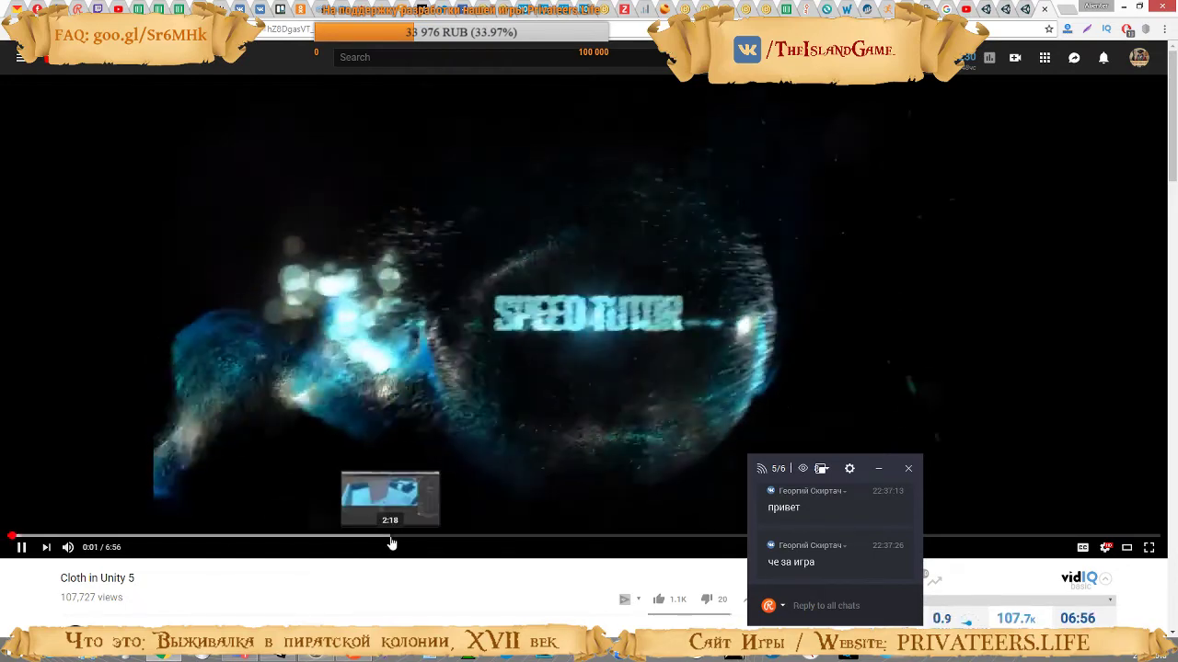
click(393, 543)
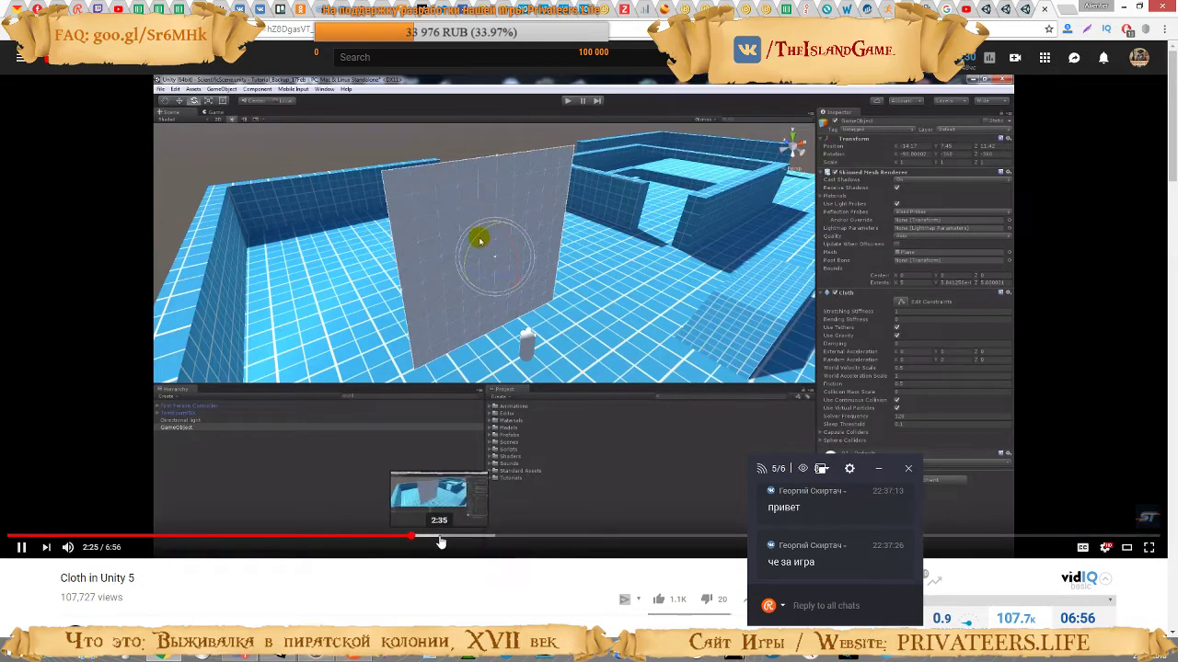
click(470, 533)
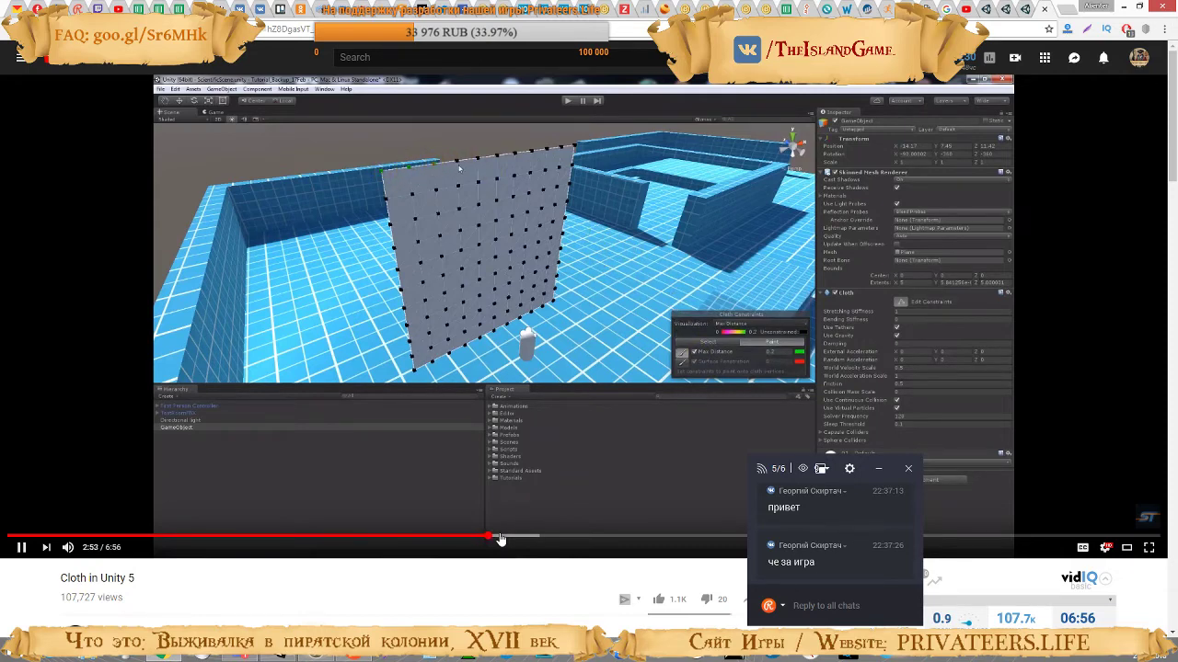
drag(499, 541, 546, 545)
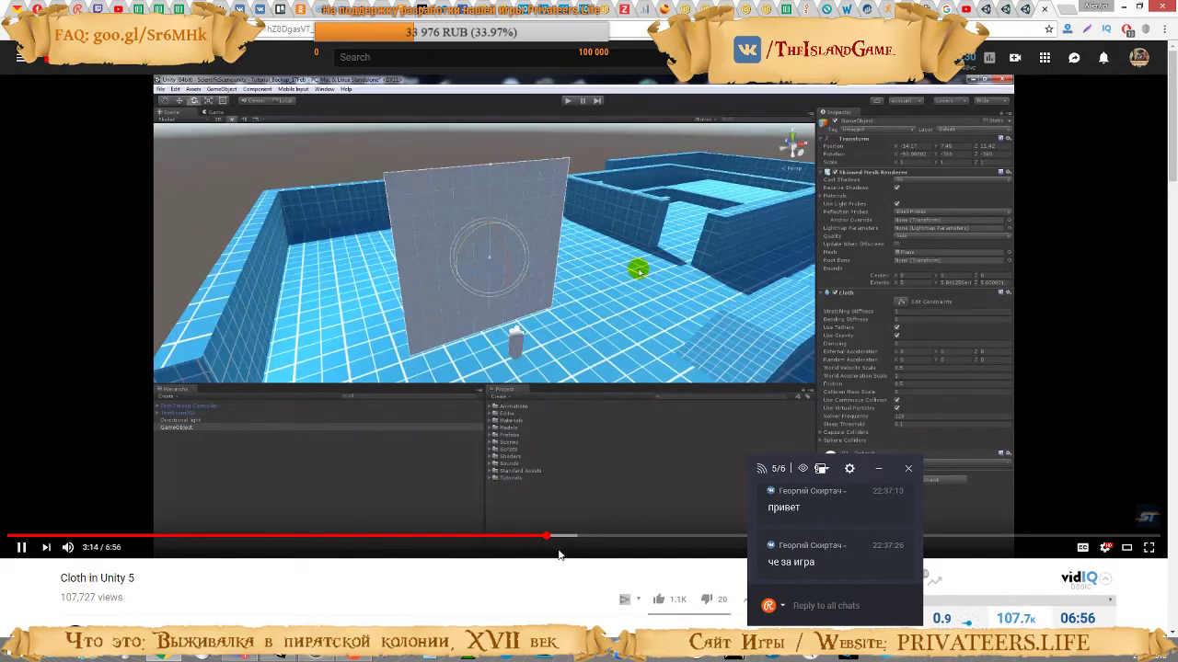
click(569, 541)
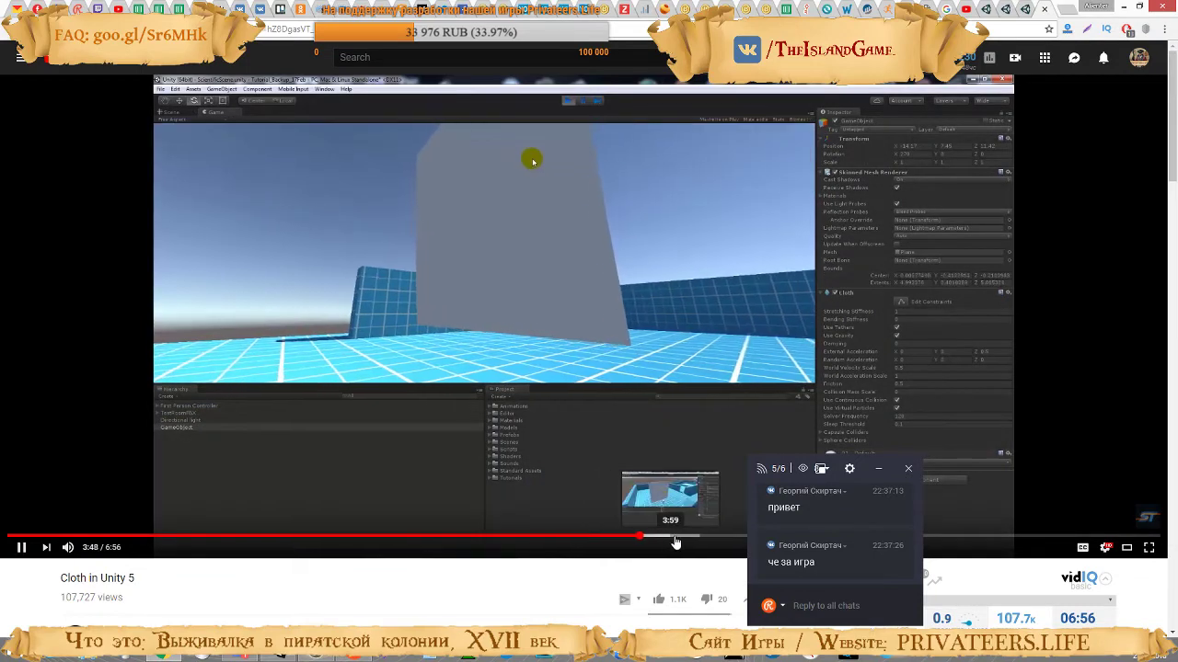
click(670, 536)
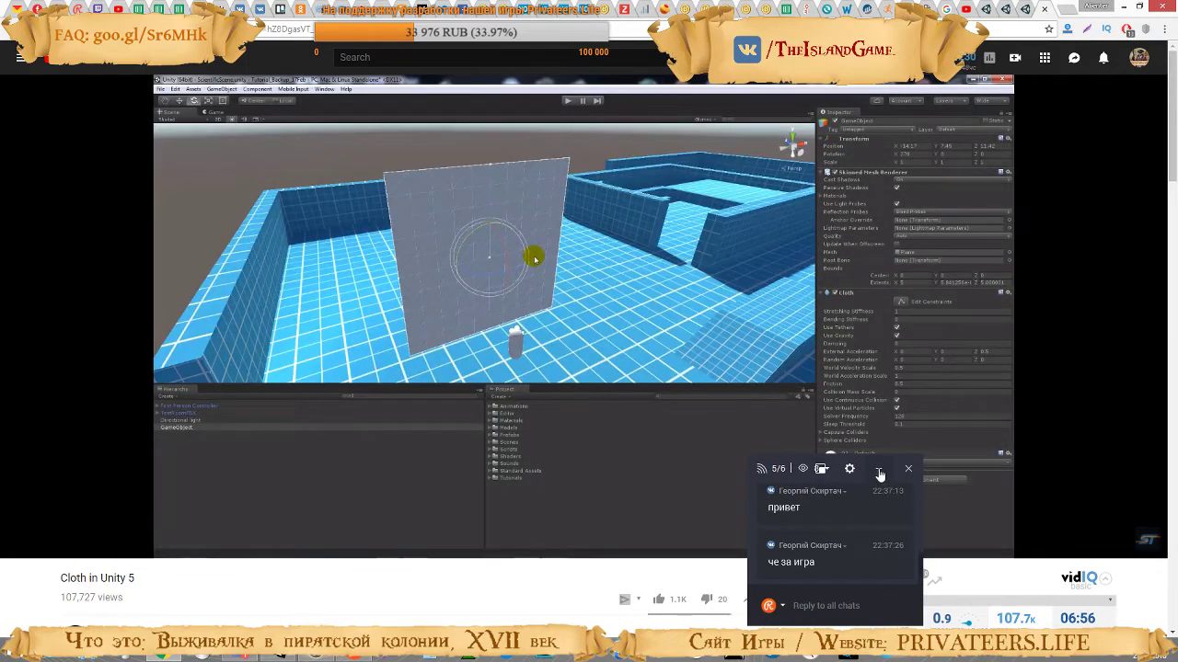
click(878, 469)
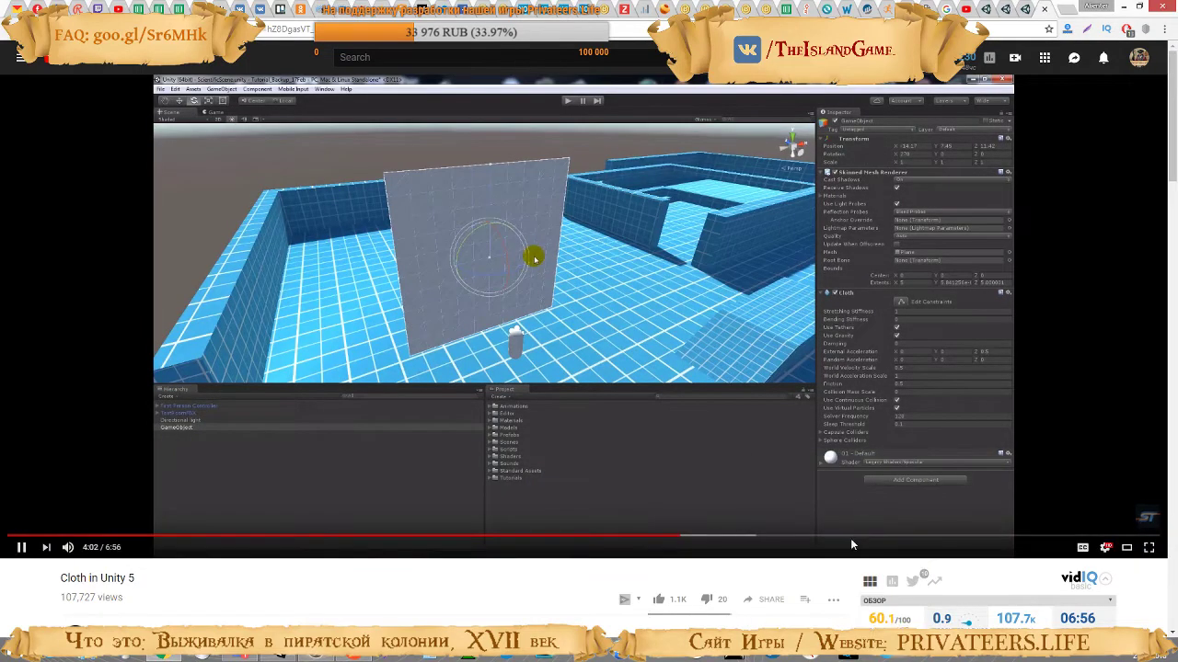
click(758, 537)
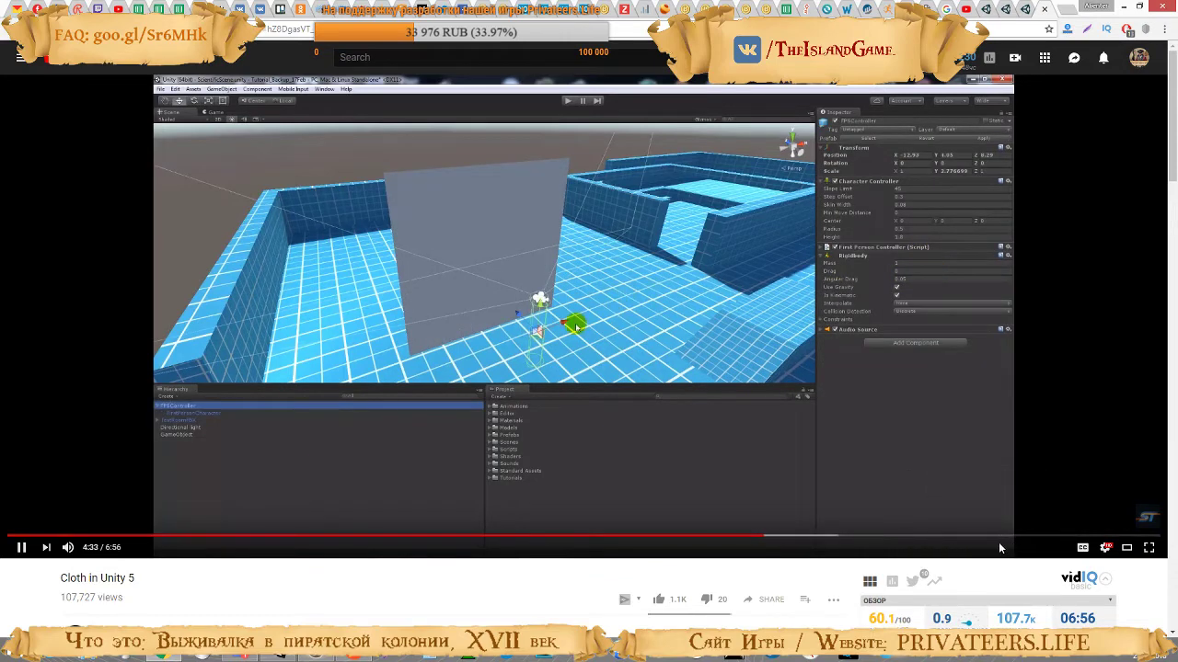
click(938, 538)
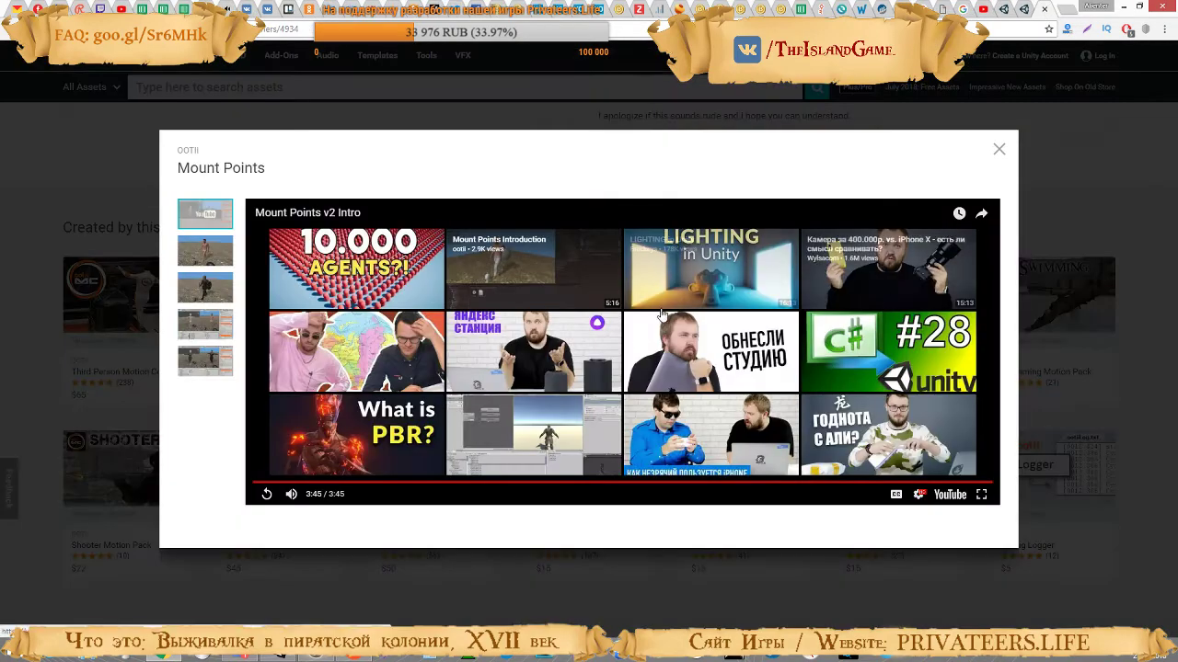
Close the Mount Points preview and look through the publisher's other assets and lists
click(1067, 172)
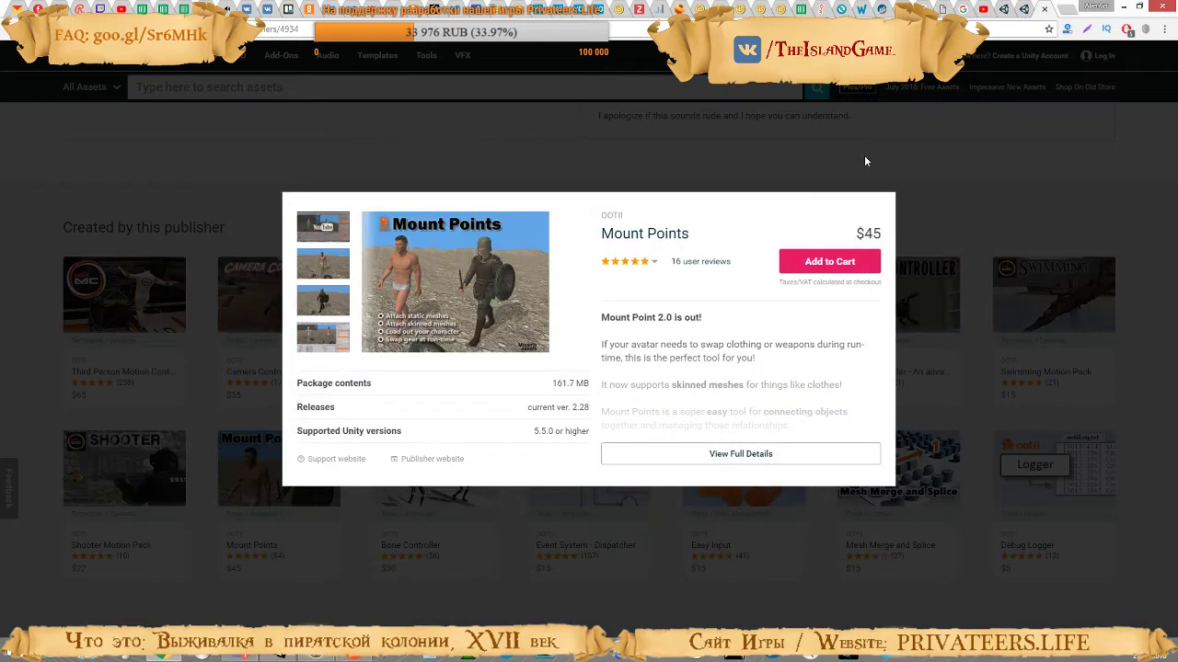
click(1017, 184)
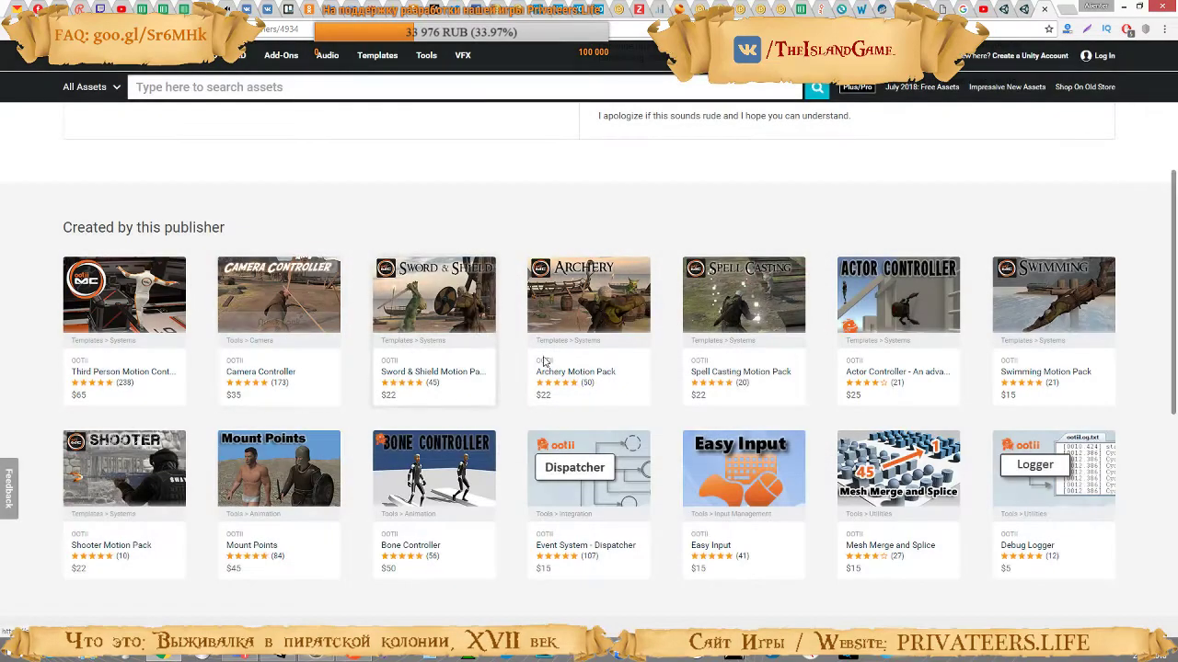
scroll(483, 512, down, 2)
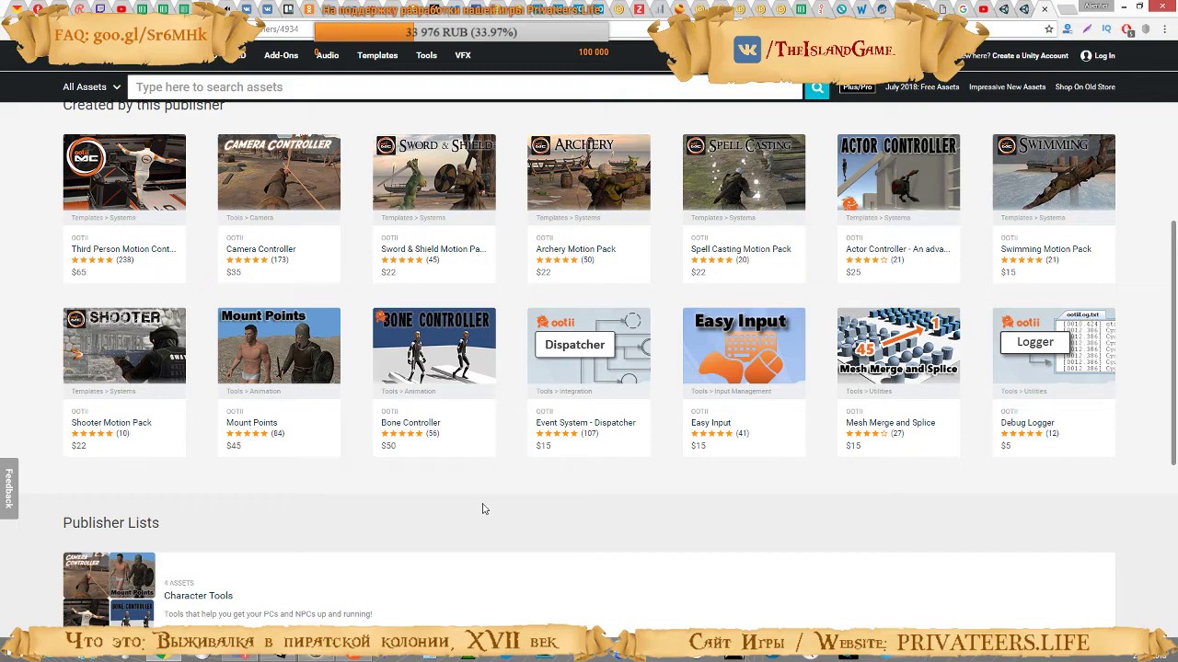
scroll(483, 509, down, 1)
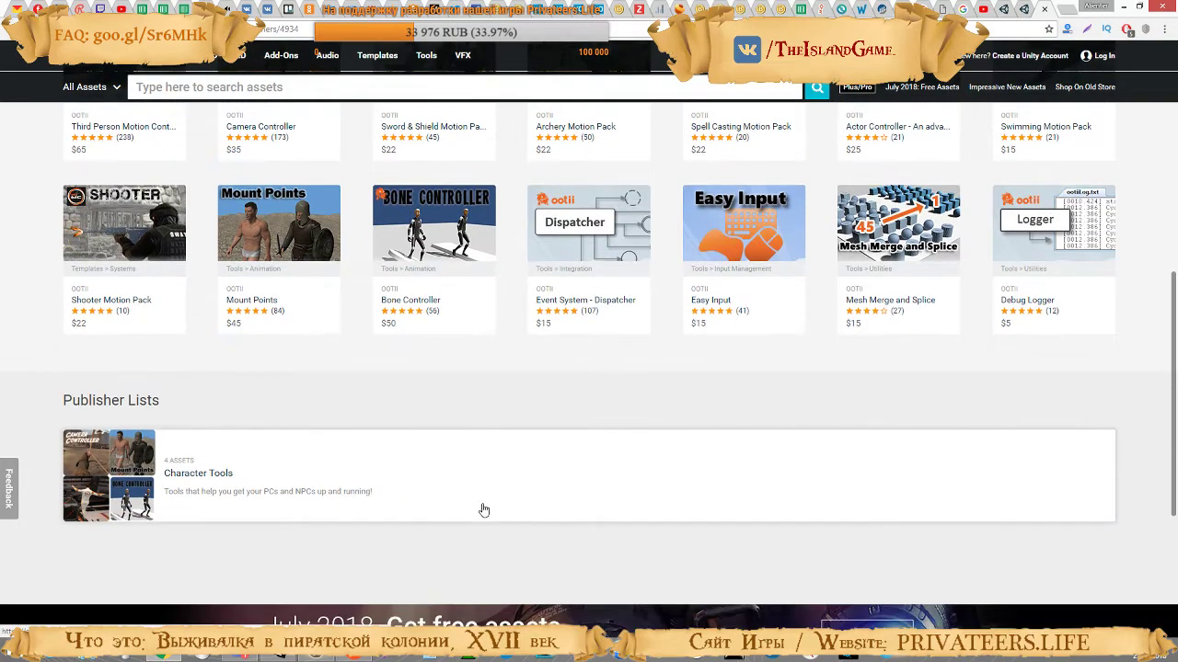
scroll(484, 509, up, 3)
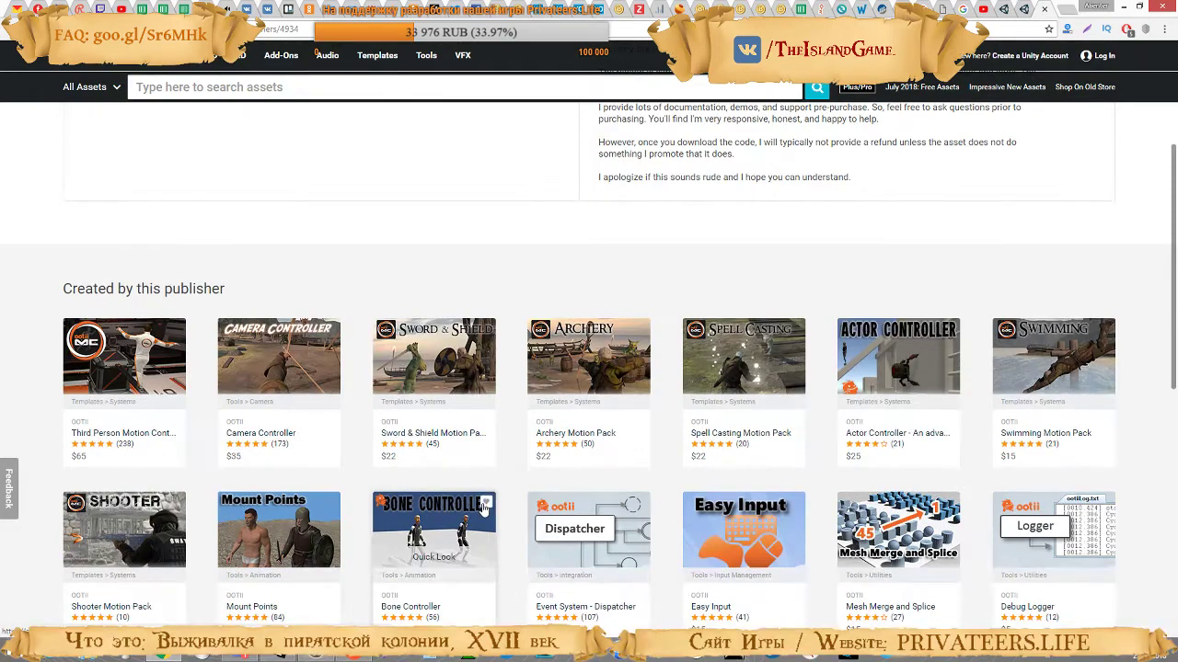
scroll(484, 509, down, 1)
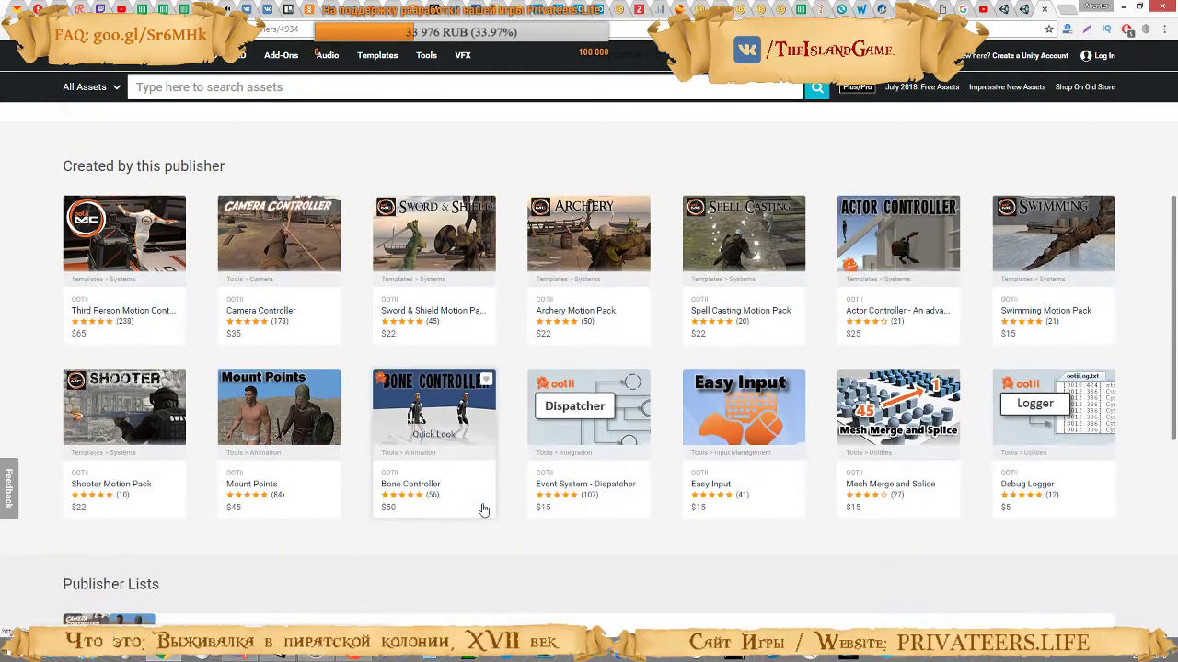
Open the Bone Controller quick look and play its intro video in full screen, pausing and resuming it
click(433, 432)
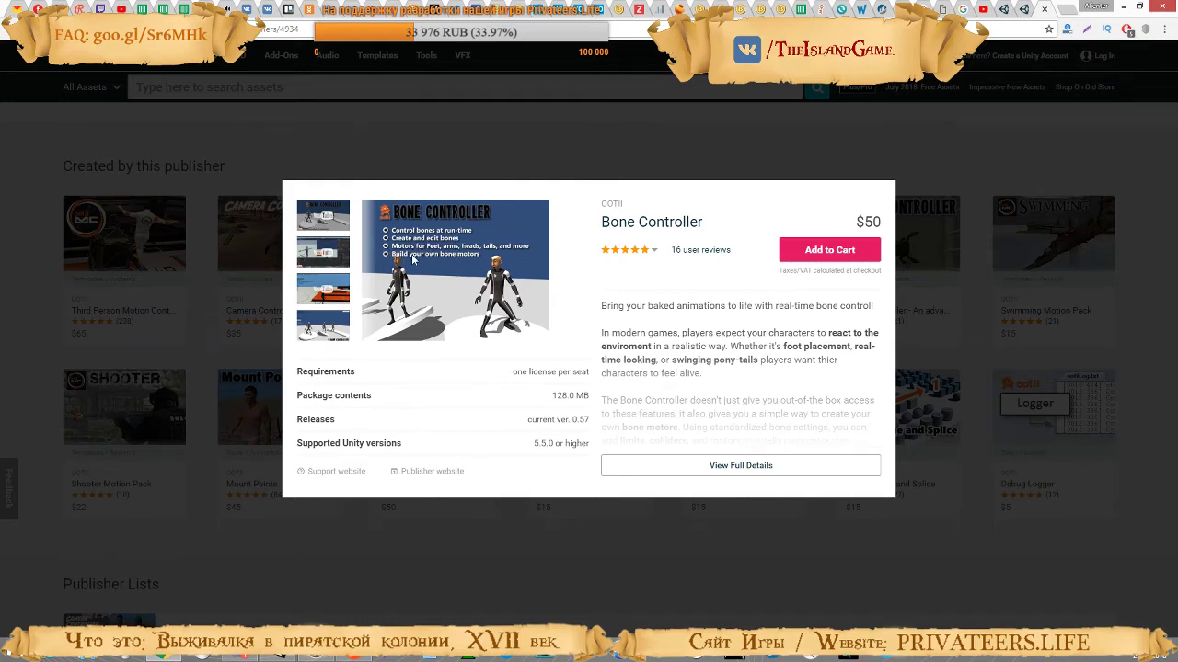
click(309, 212)
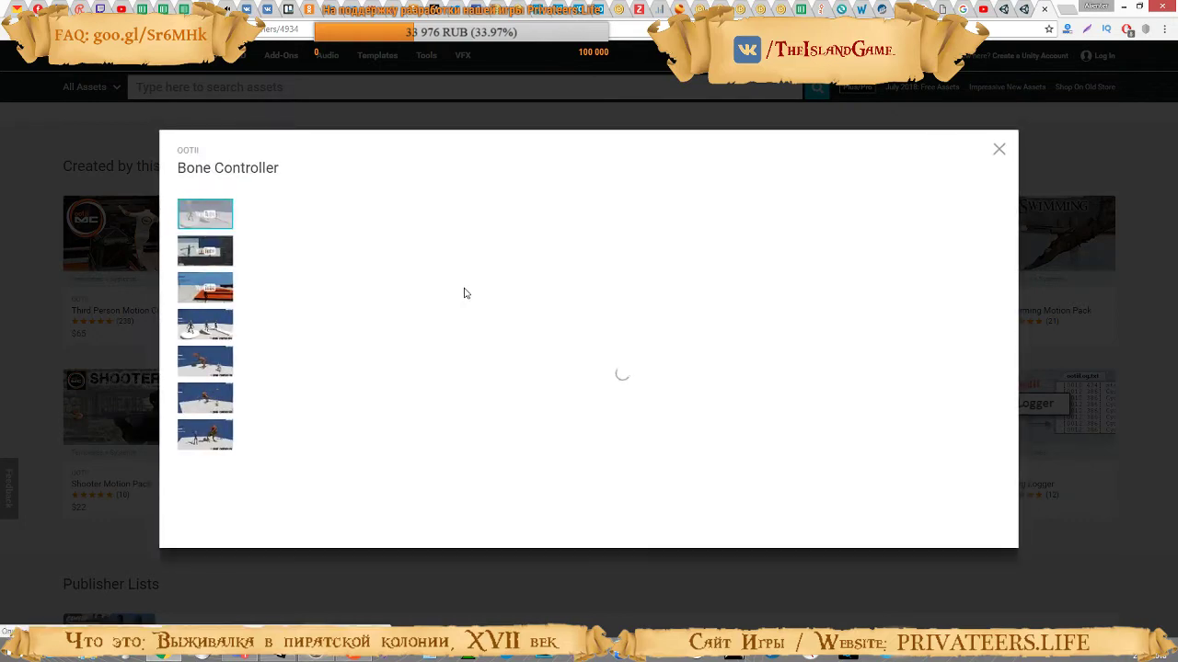
click(557, 436)
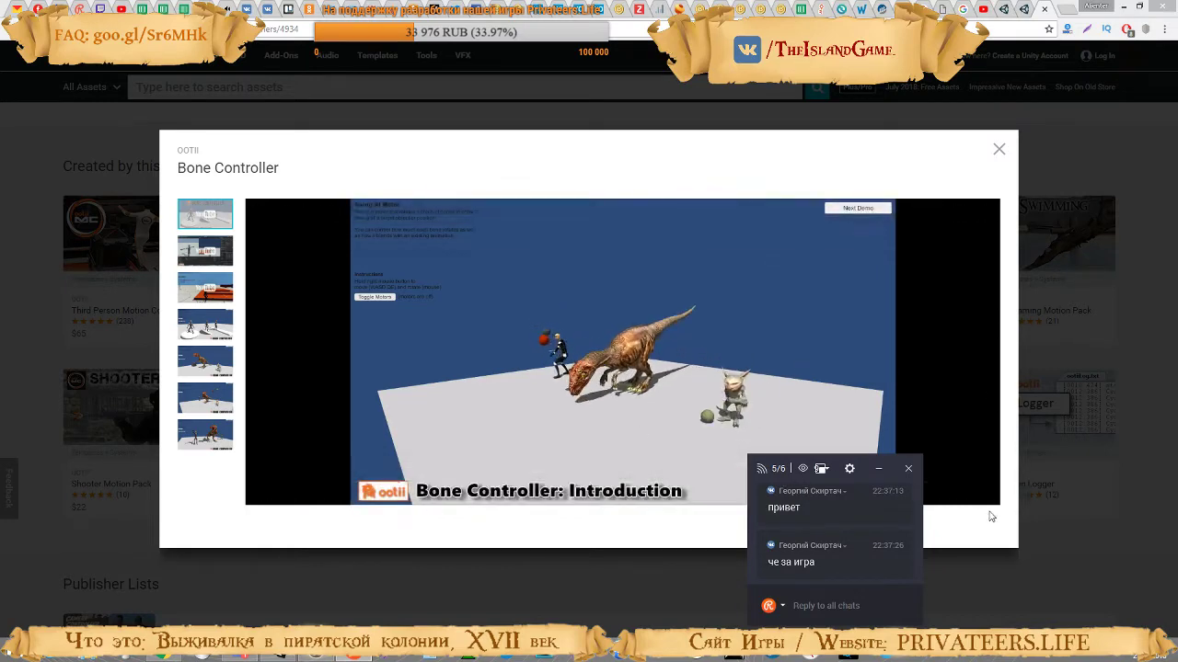
click(982, 495)
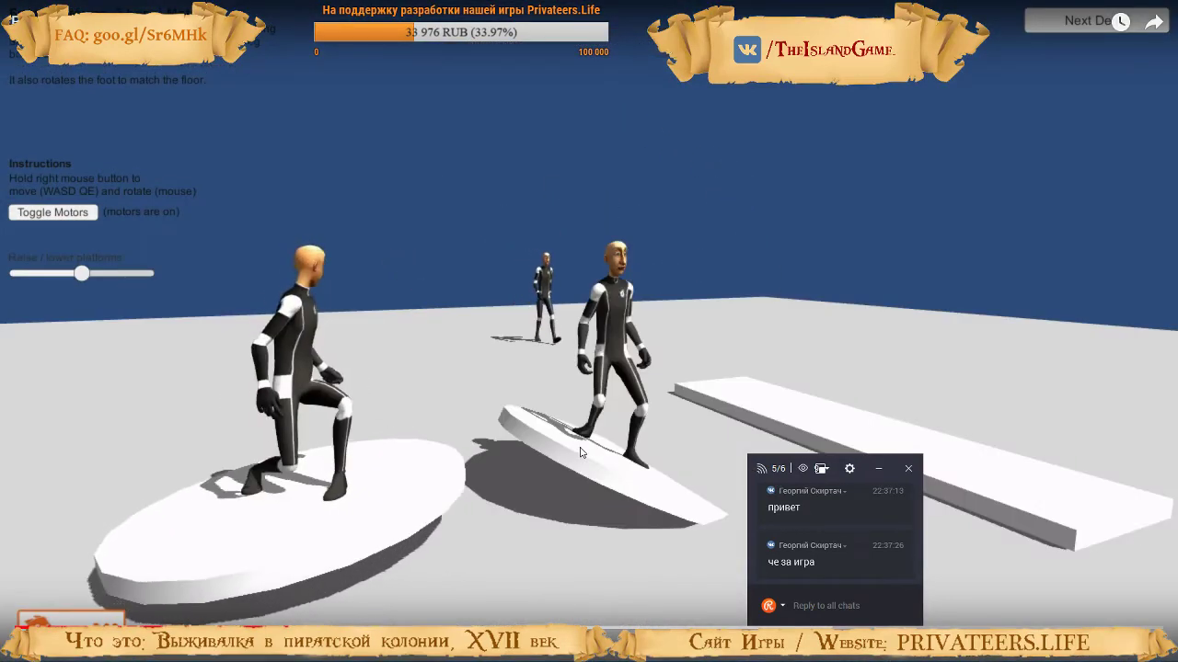
click(581, 452)
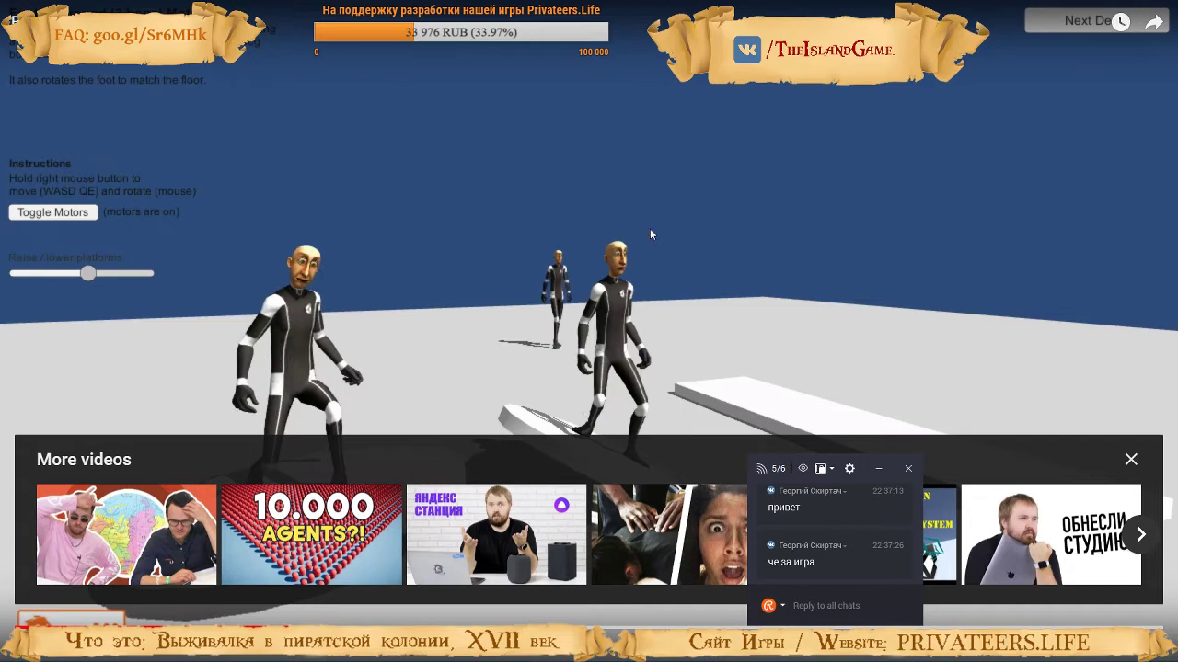
click(722, 224)
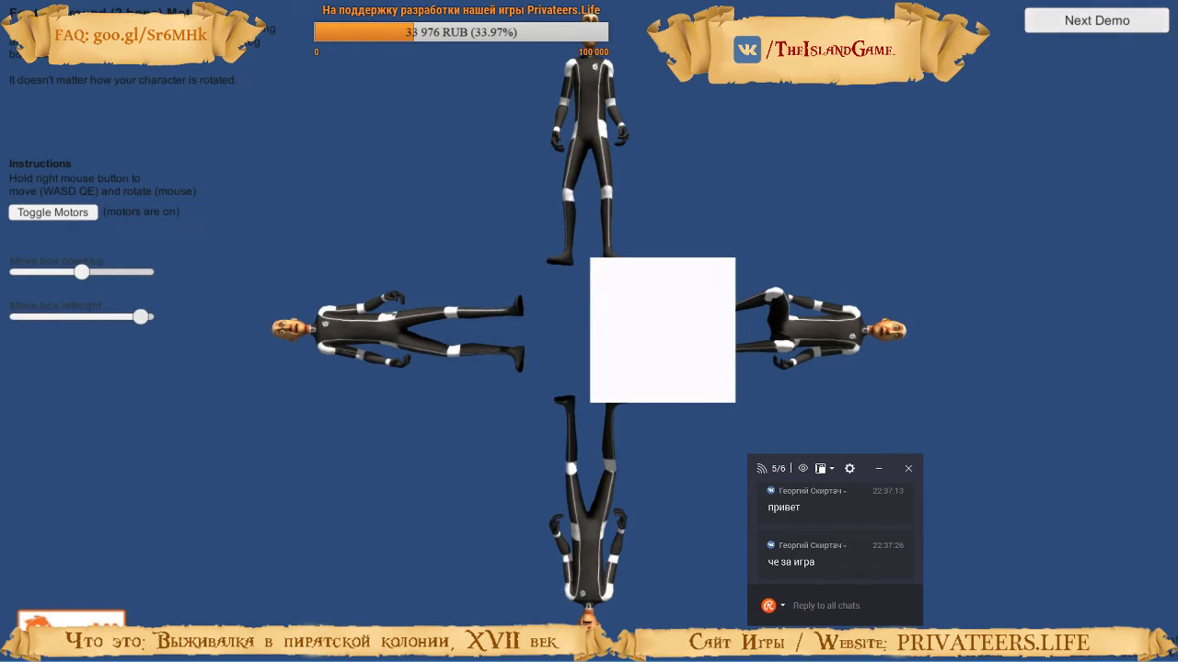
Advance through the Bone Controller motor demos and move the chat window clear of the characters
click(1097, 21)
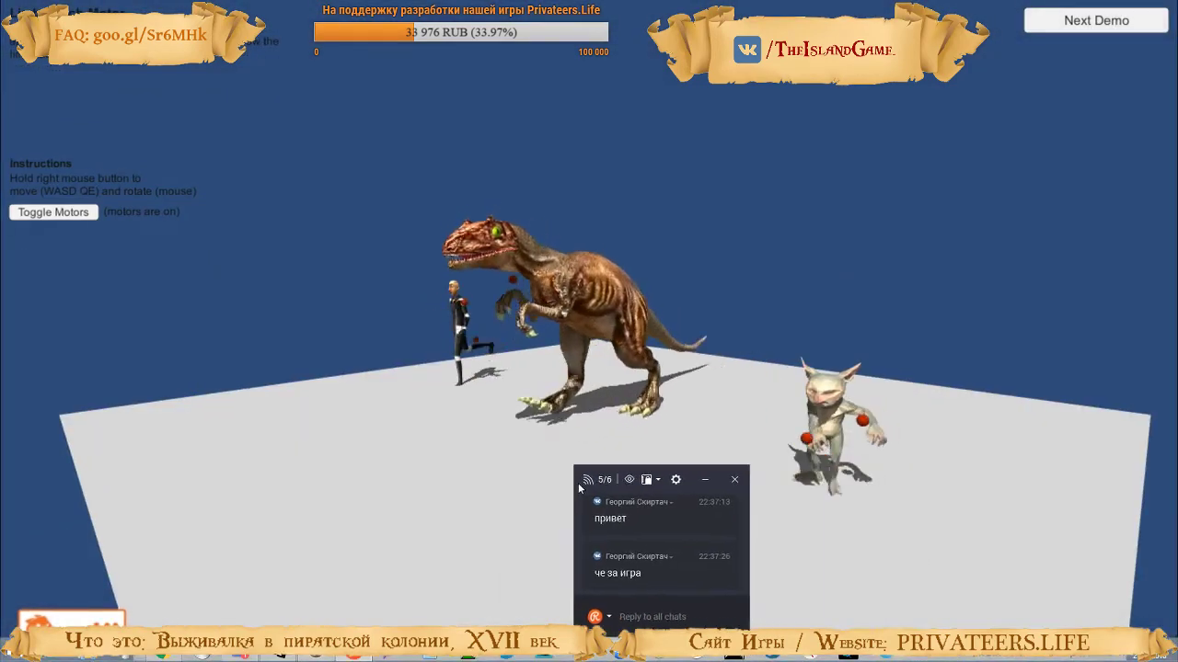
drag(579, 488, 175, 481)
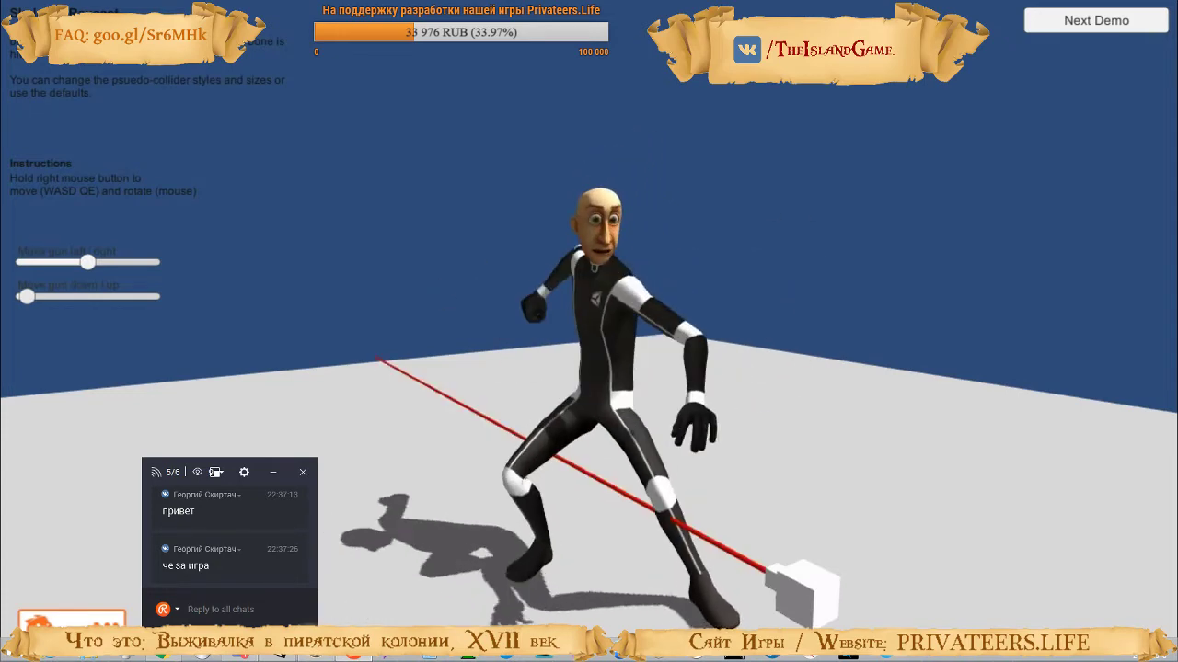
click(1096, 20)
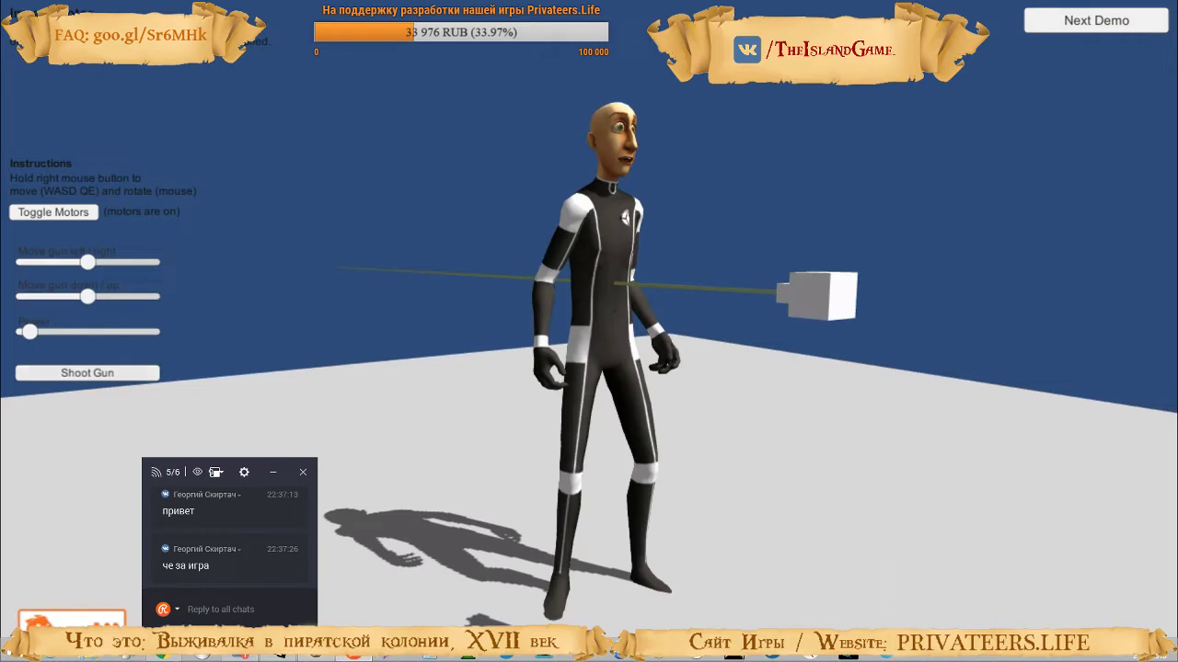
Shoot the gun at the character in the impact demo, raise it to head height, and shoot again repeatedly
click(88, 374)
drag(88, 296, 130, 297)
click(87, 373)
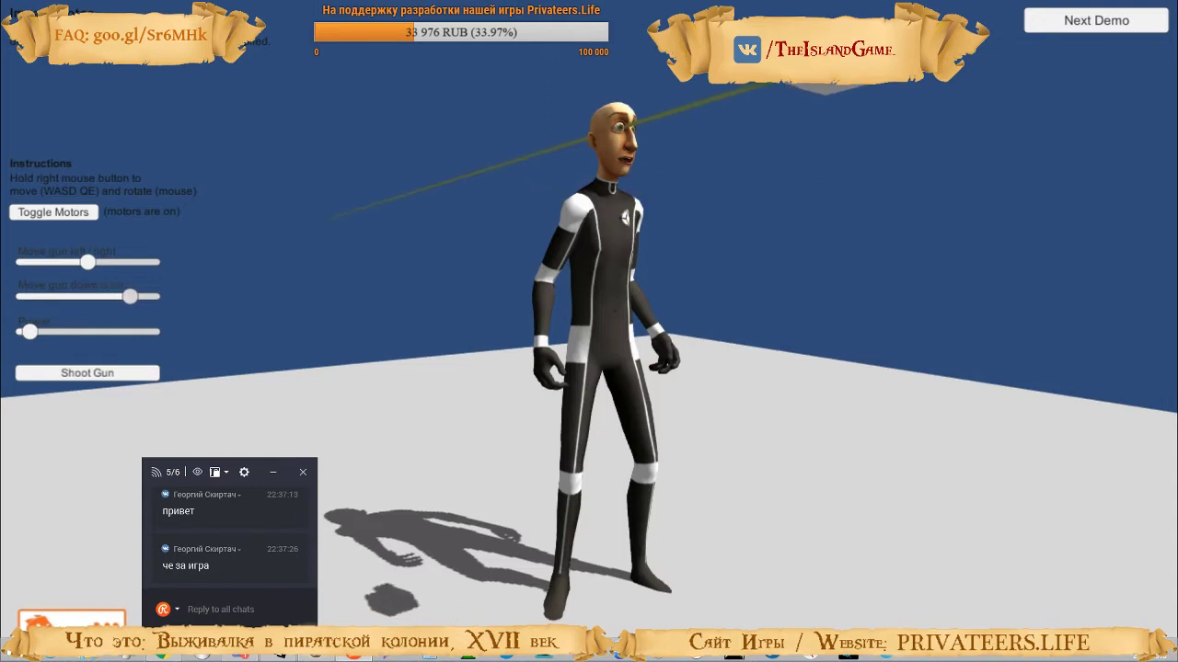
click(87, 373)
click(87, 372)
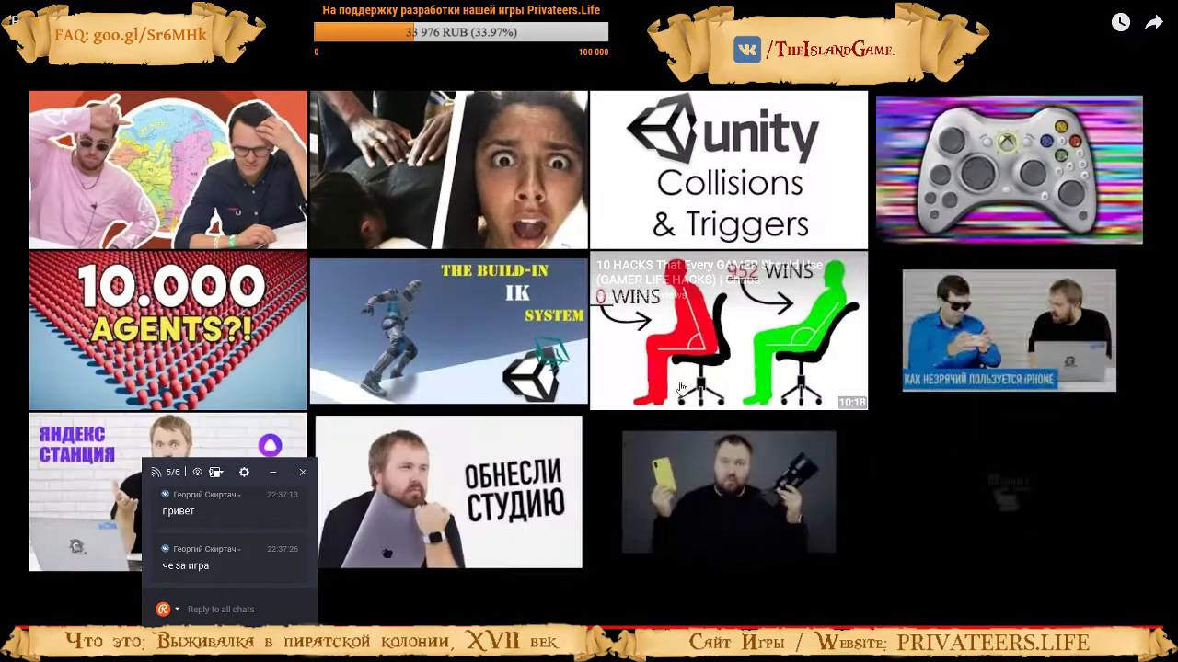
Leave the finished intro video and play the BC Setup: Finger Pose Motor video in full screen
key(Escape)
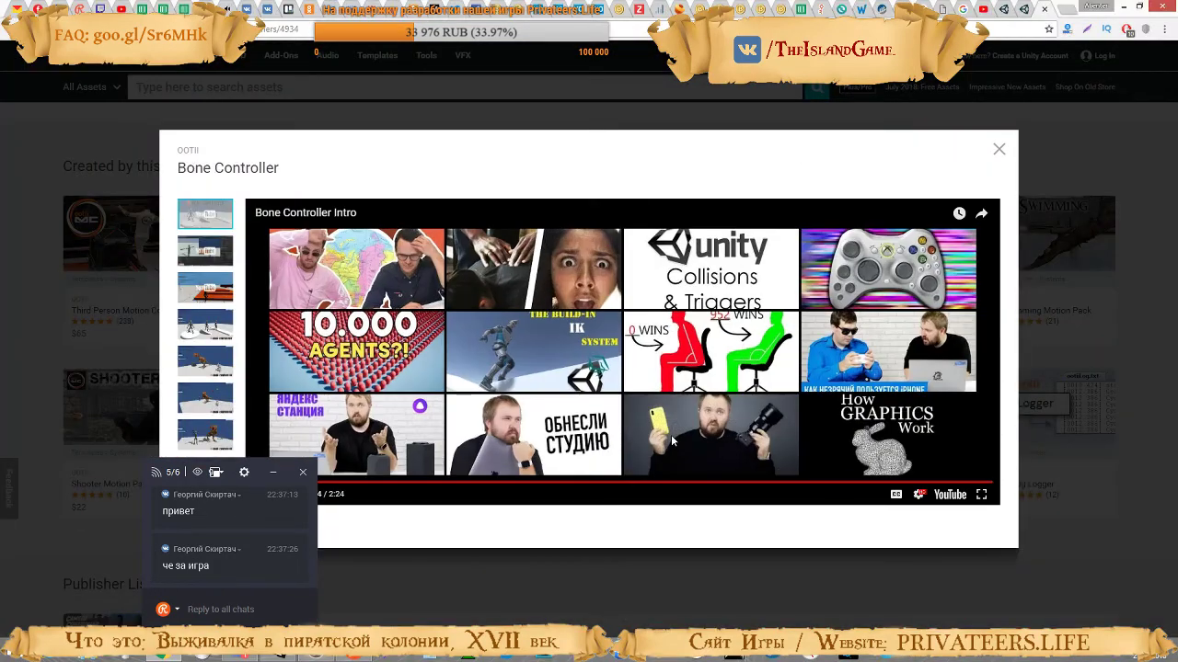
click(210, 251)
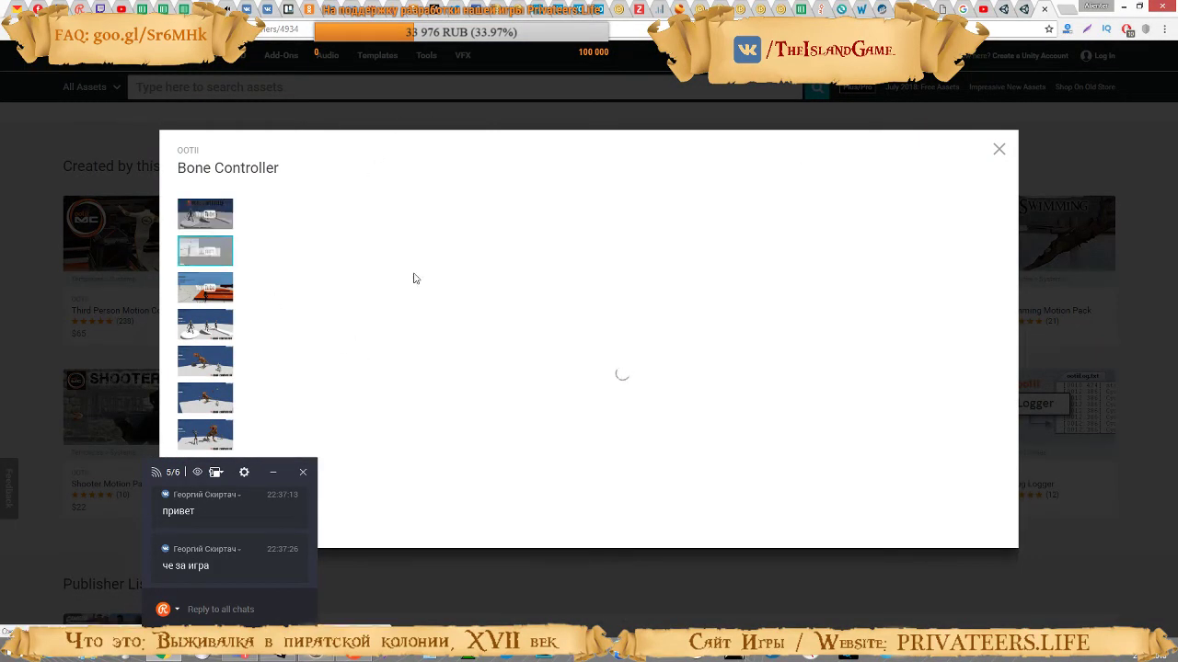
click(644, 347)
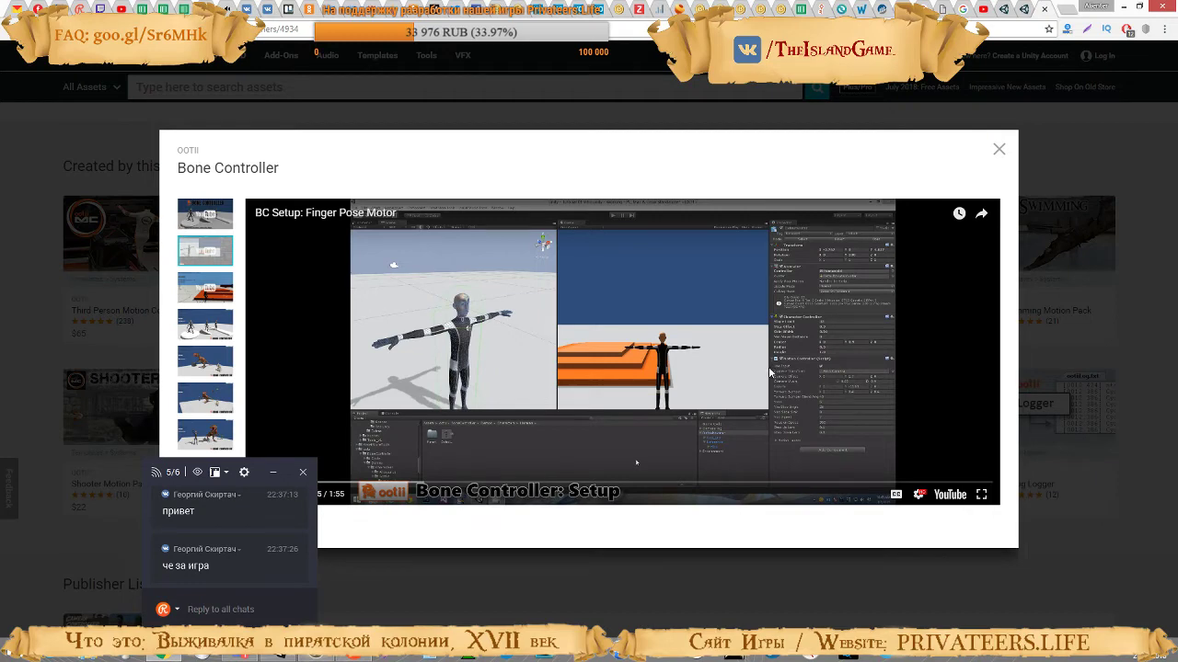
click(981, 497)
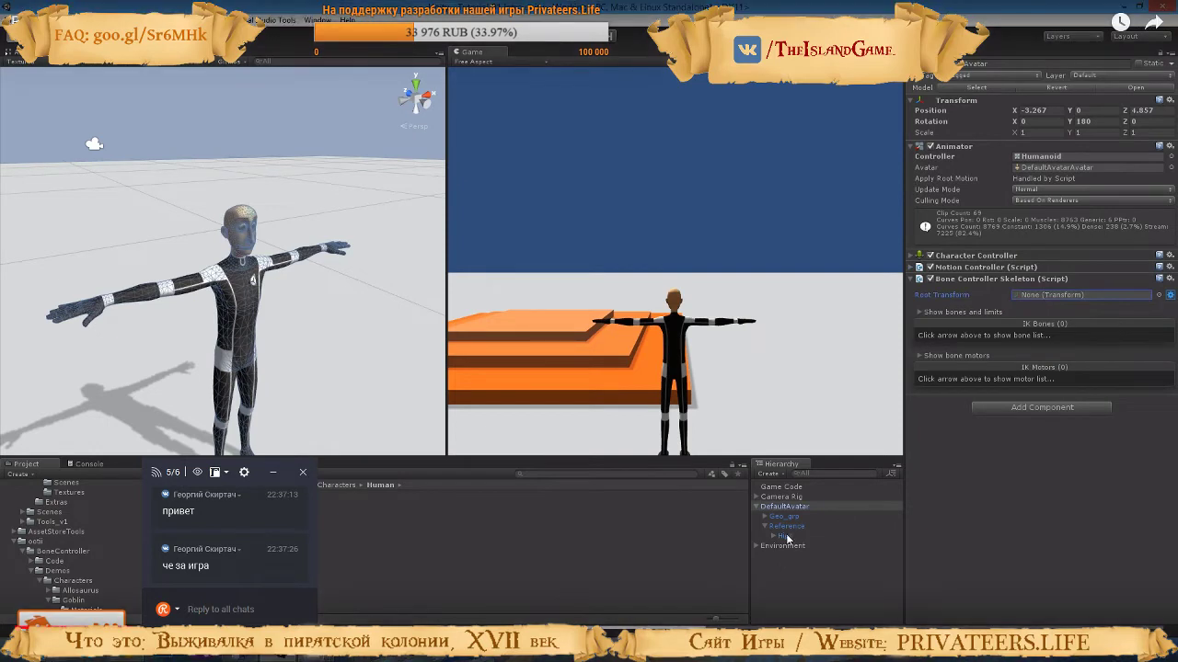
Assign Hips as the Bone Controller Skeleton's root transform and inspect the selected right forearm in the bones and limits list
drag(786, 539, 932, 423)
drag(1030, 311, 1040, 304)
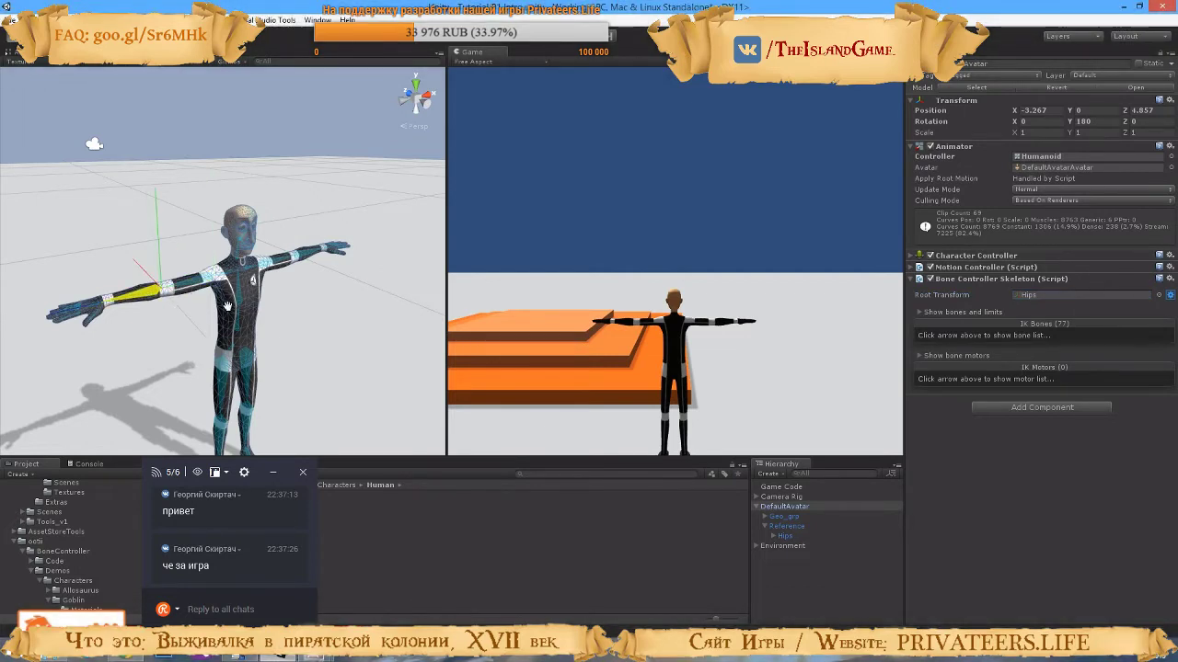
click(920, 313)
click(1019, 349)
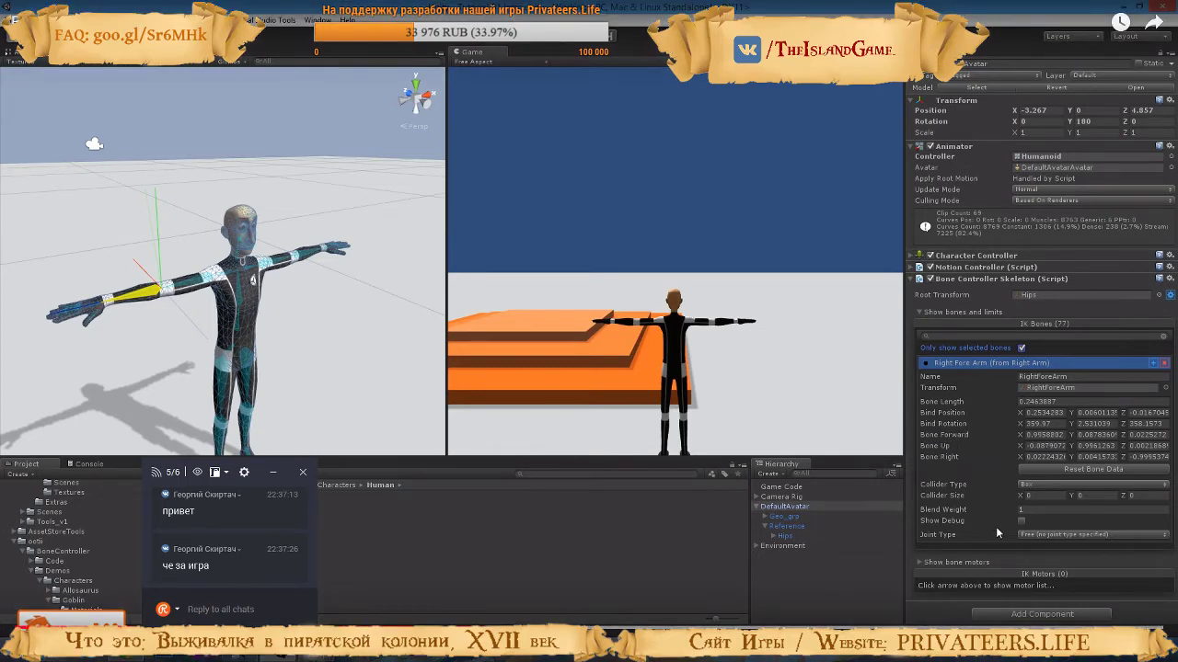
click(920, 313)
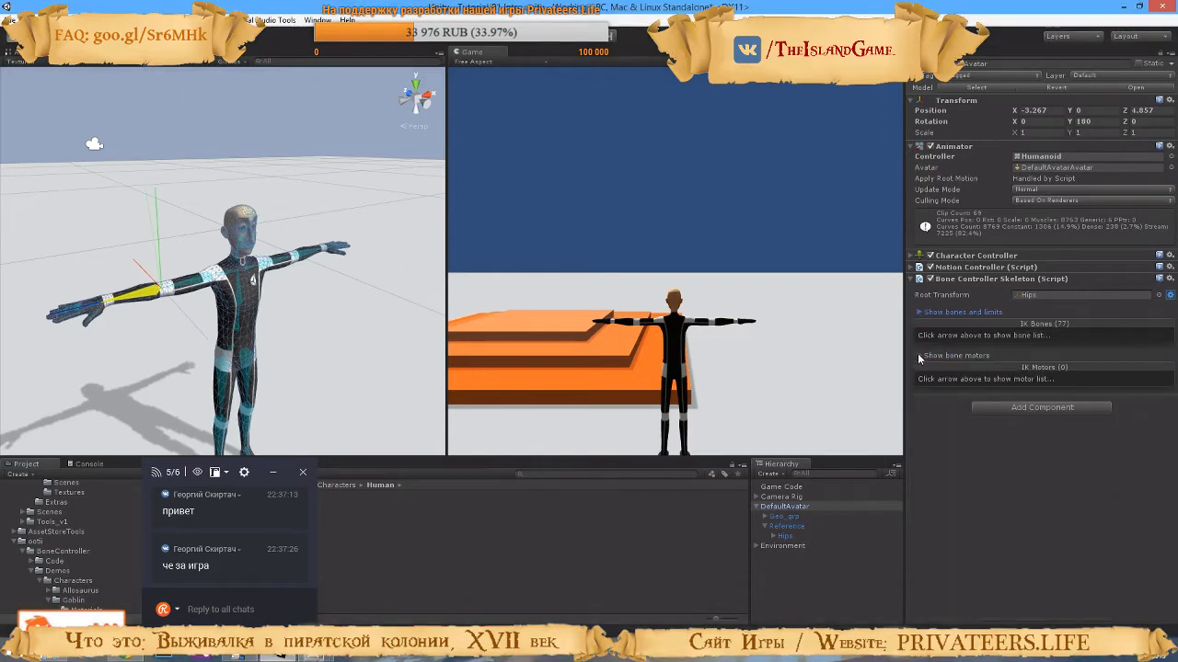
Show the bone motors and add a Finger Pose Motor to the skeleton
click(920, 356)
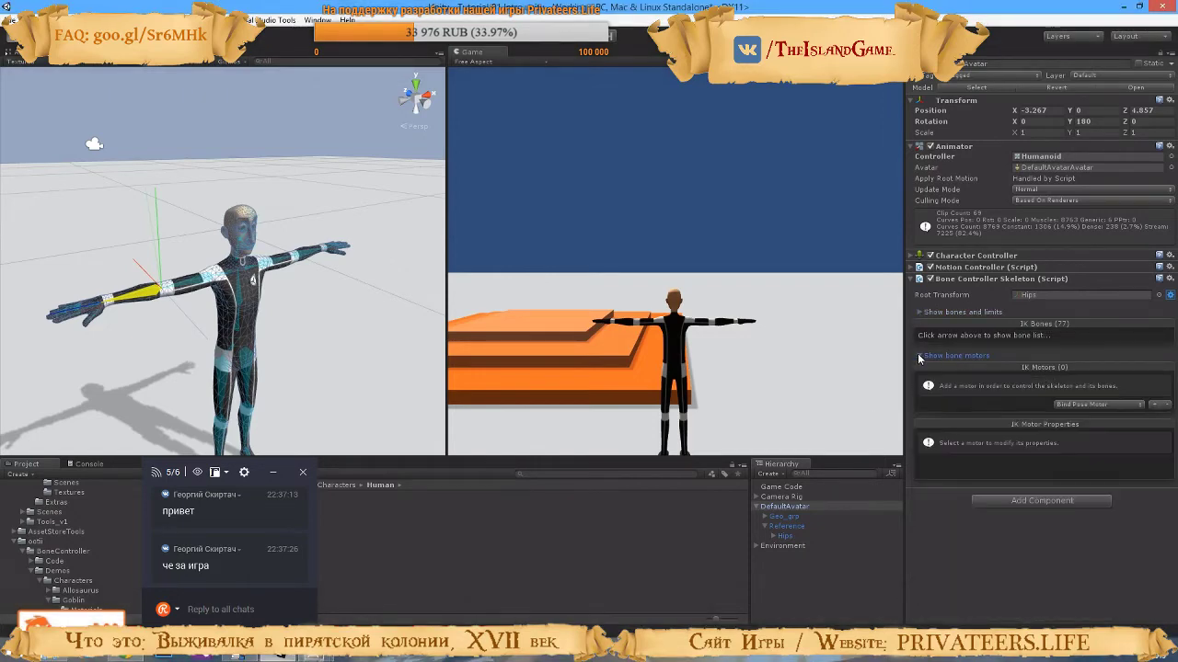
click(1138, 405)
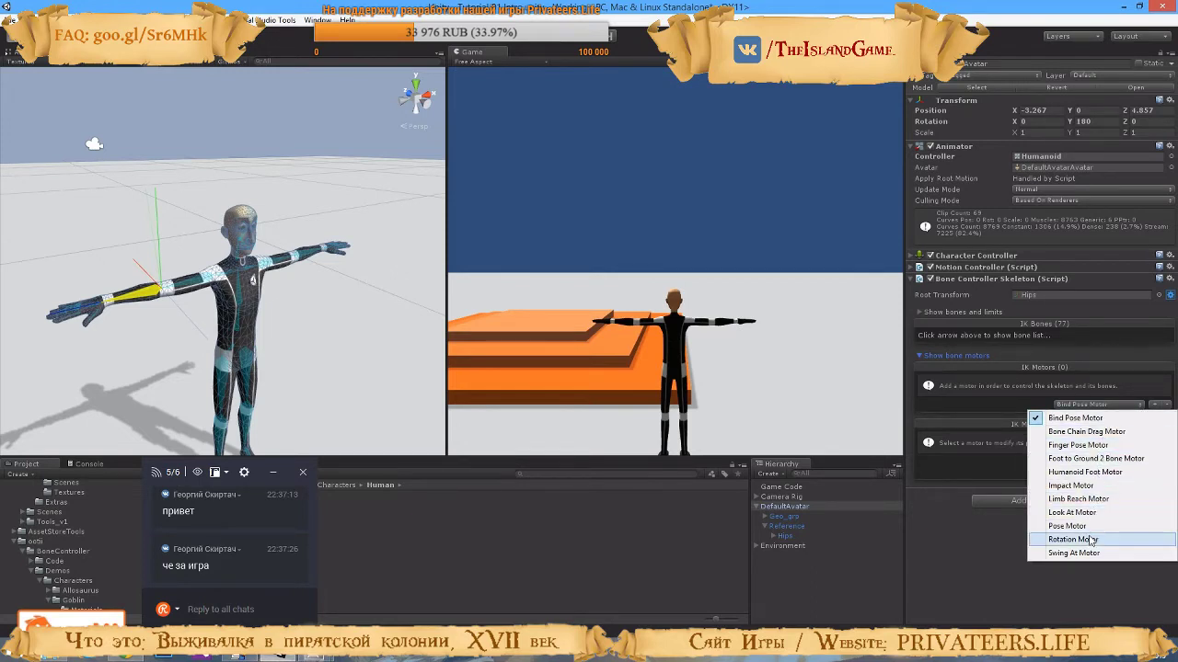
click(1078, 446)
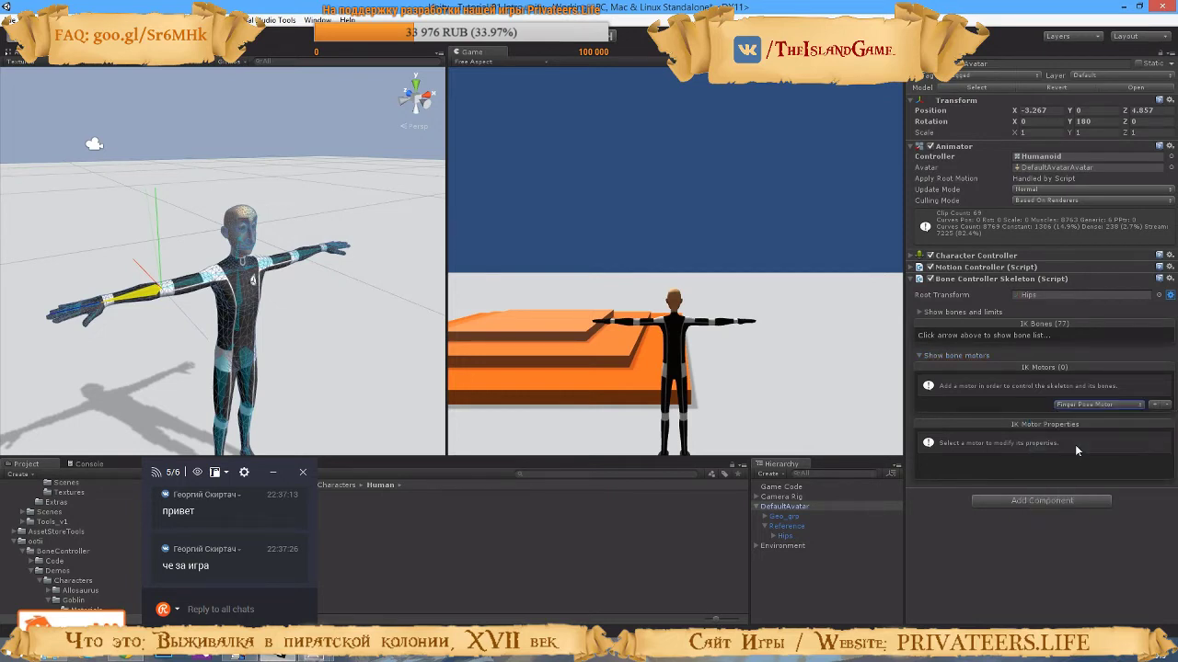
click(1156, 406)
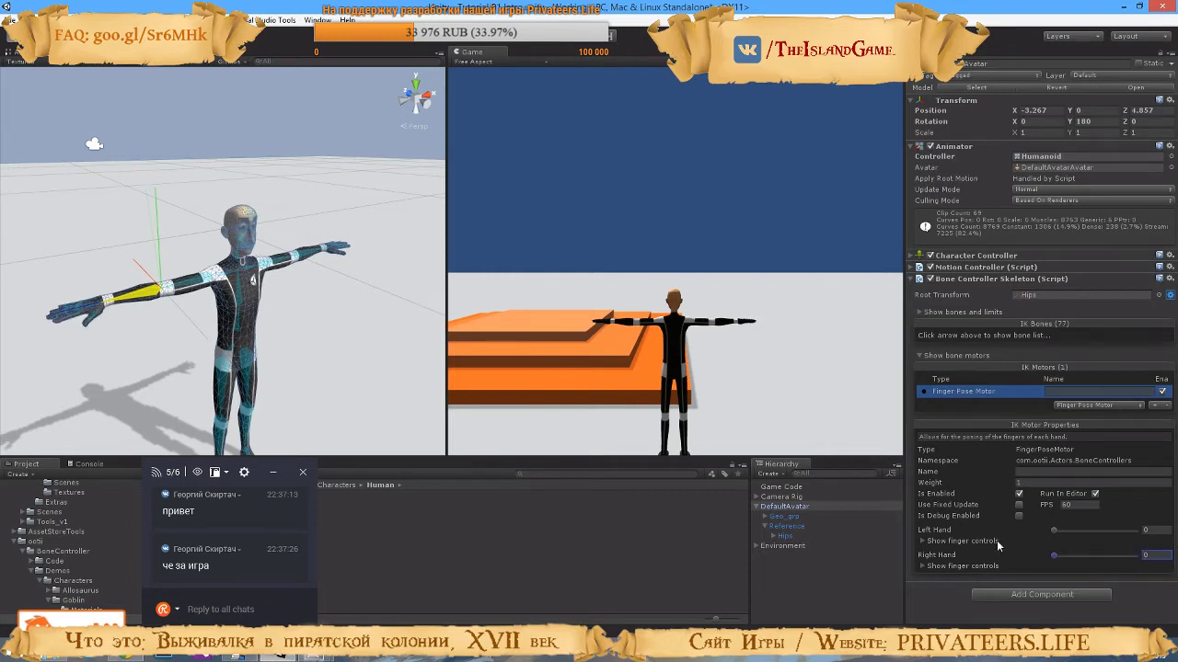
Test the right hand's individual finger controls up close, curling the fingers to 1 and returning them to 0
alt+drag(176, 353, 213, 358)
scroll(212, 358, up, 5)
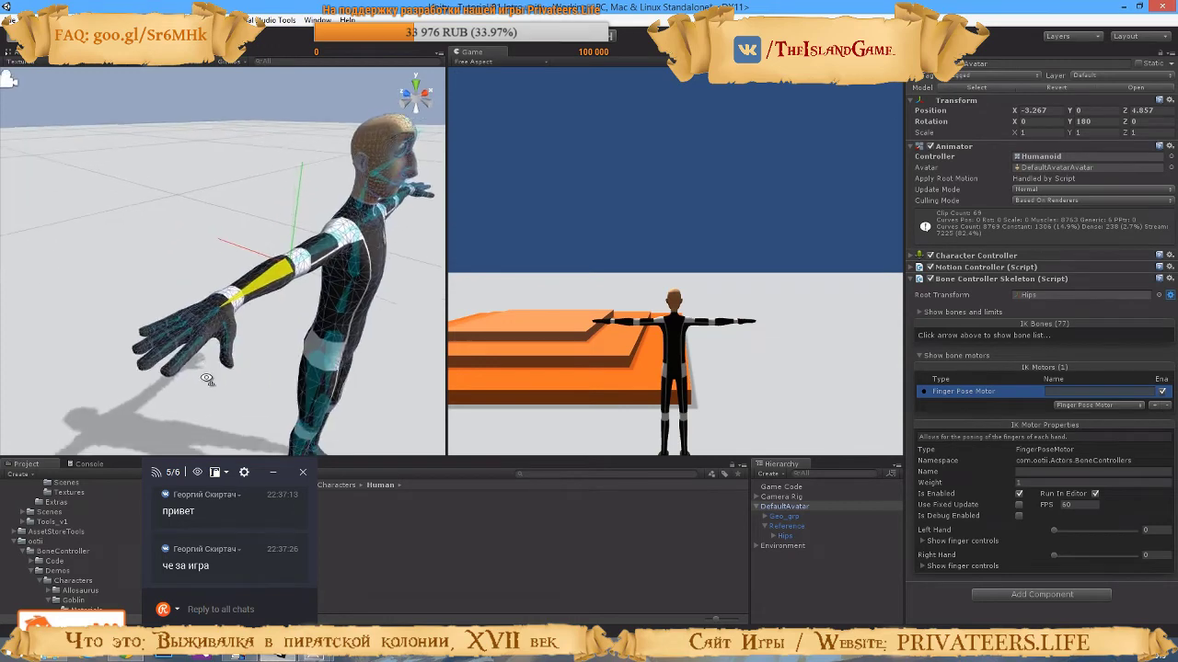
click(936, 567)
scroll(993, 558, down, 2)
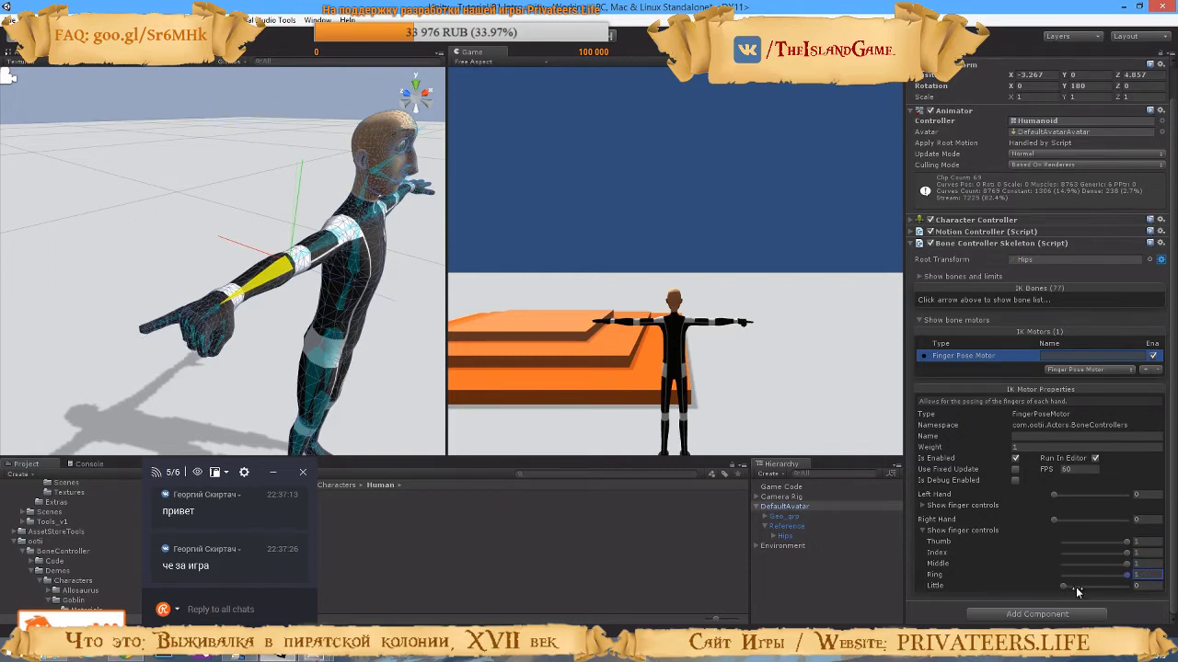
drag(1063, 585, 1102, 584)
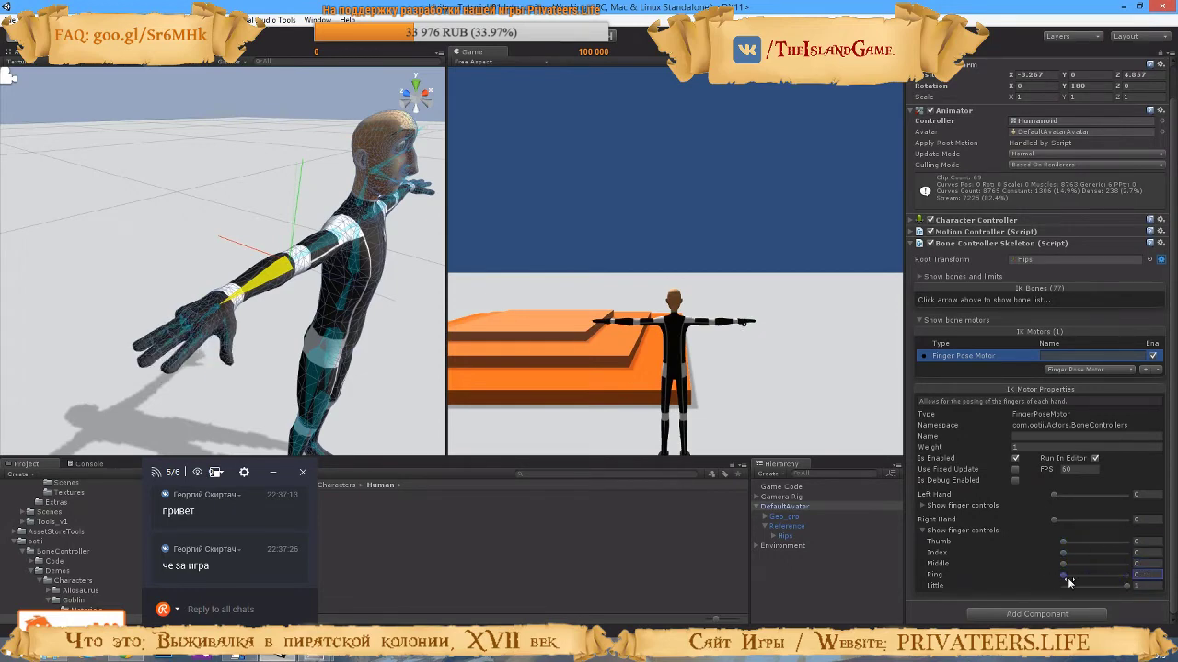
click(1124, 586)
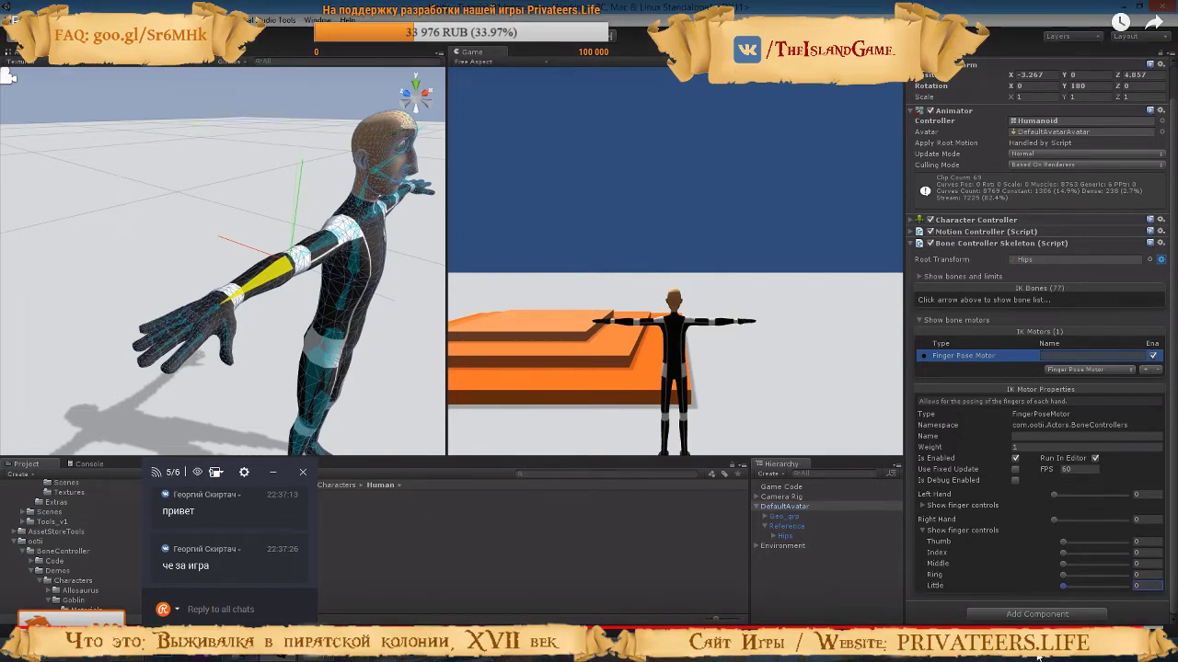
Leave full screen and play the Bone Controller Foot Motor video
click(1154, 642)
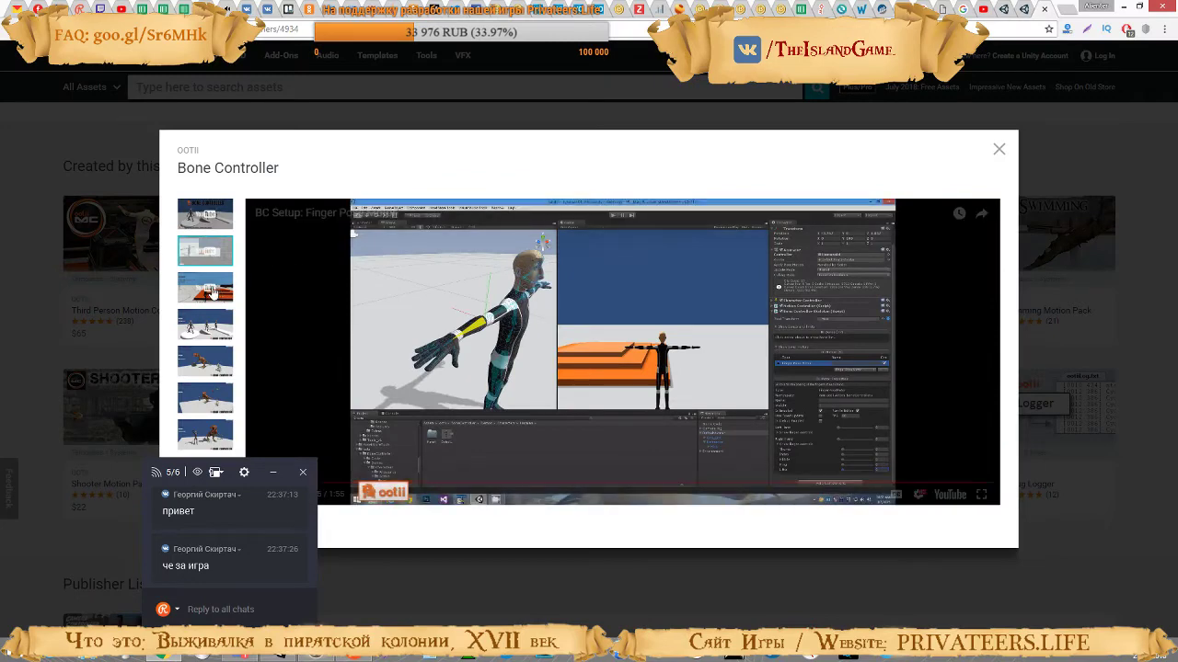
click(208, 288)
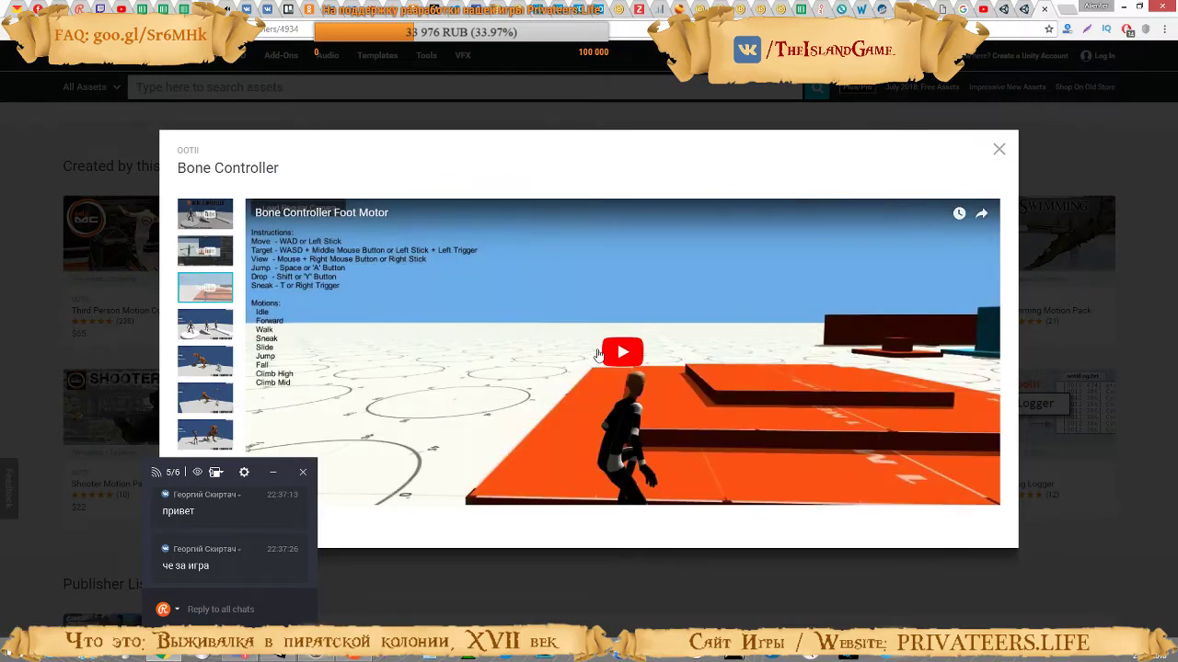
click(598, 354)
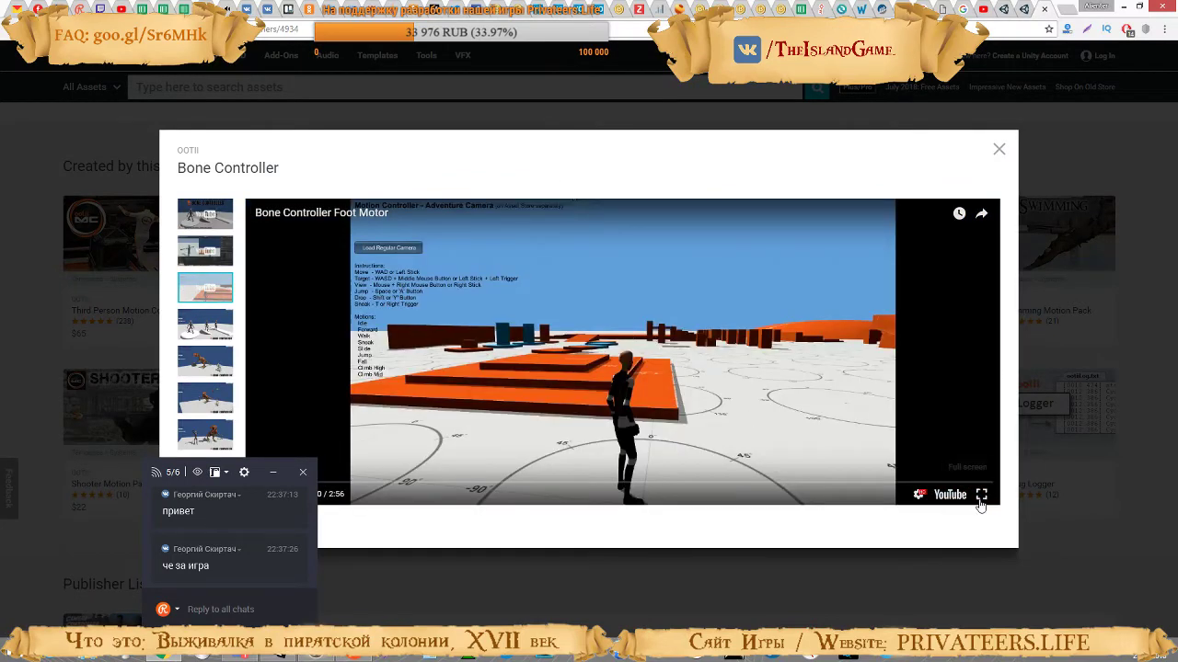
Watch the Bone Controller Foot Motor video in full screen and return to the normal view
click(981, 496)
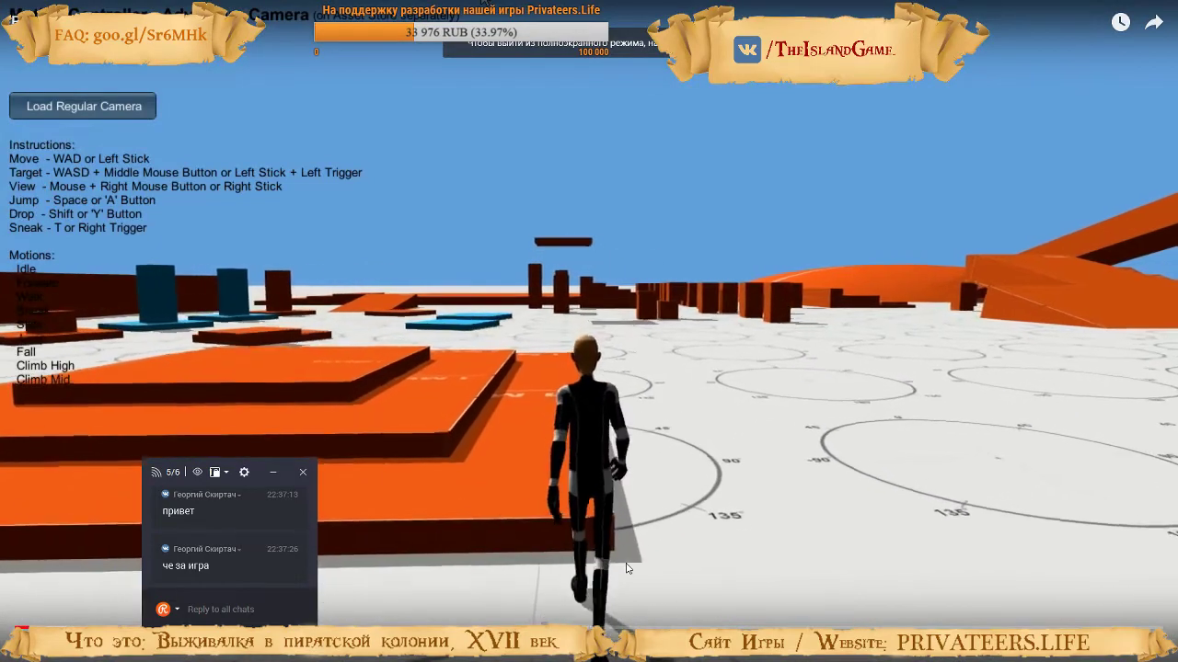
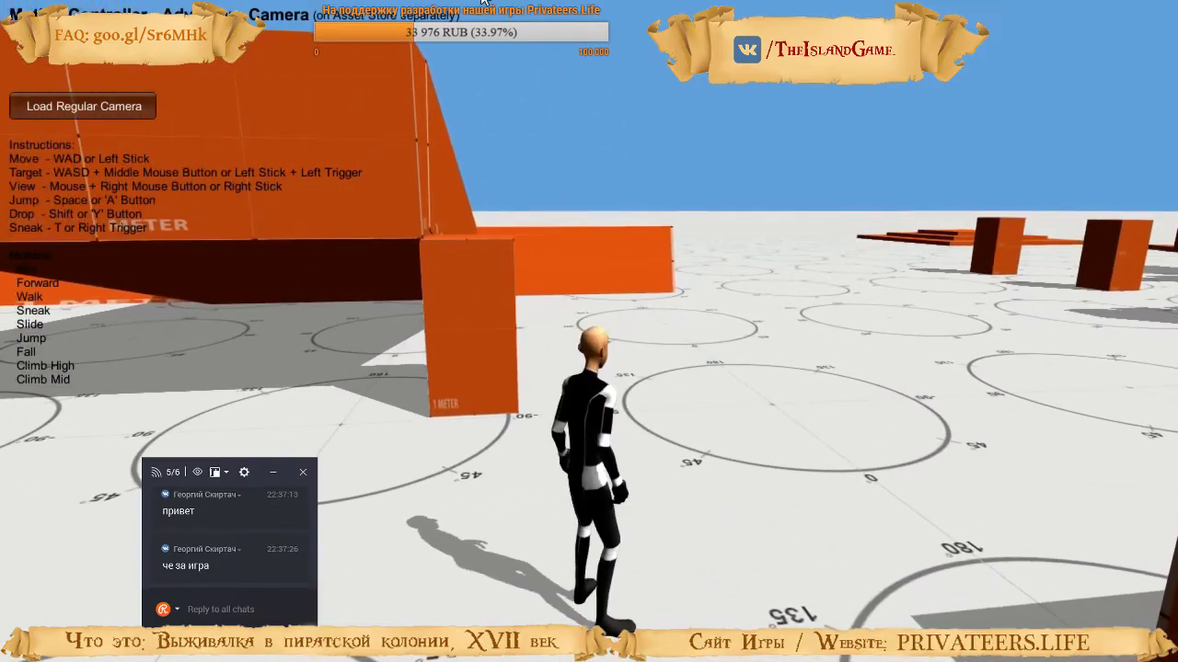
mouse_move(1025, 278)
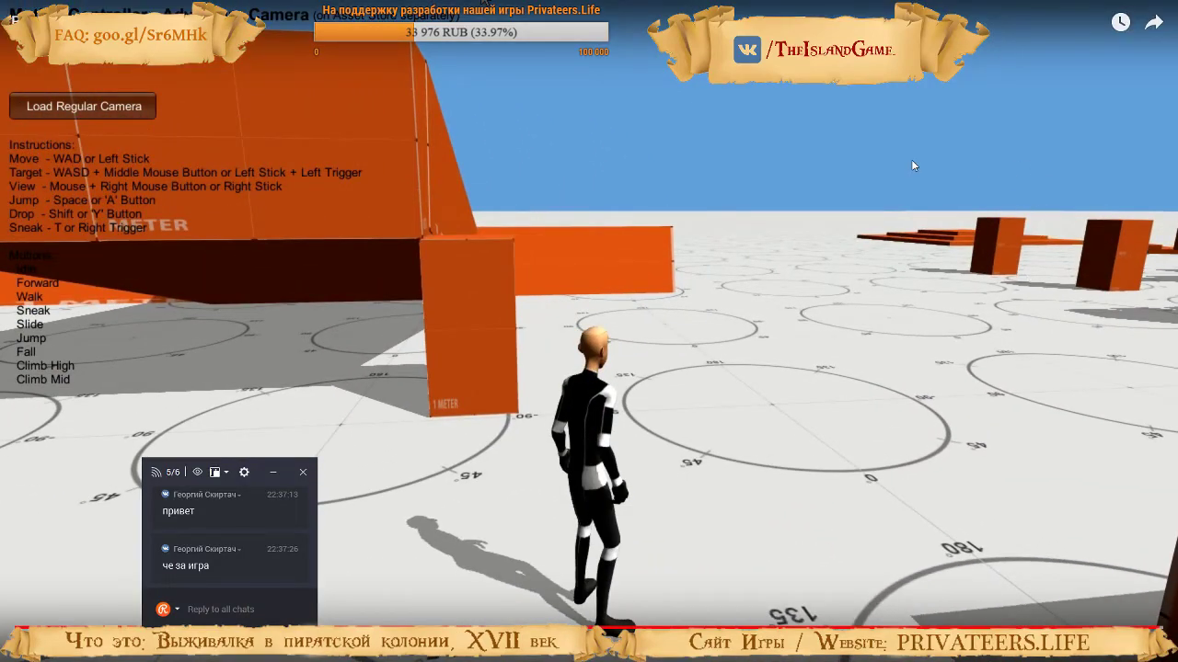
key(Escape)
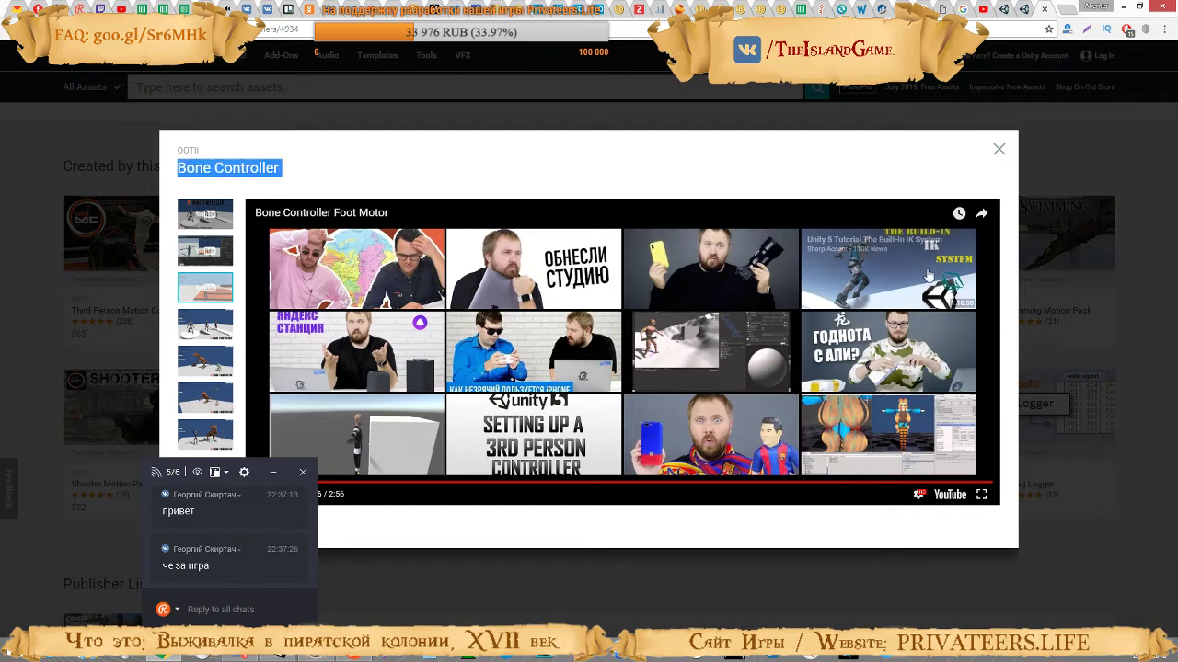
Open the suggested Unity 5 Tutorial The Built-In IK System video, skim through it and close it
click(882, 267)
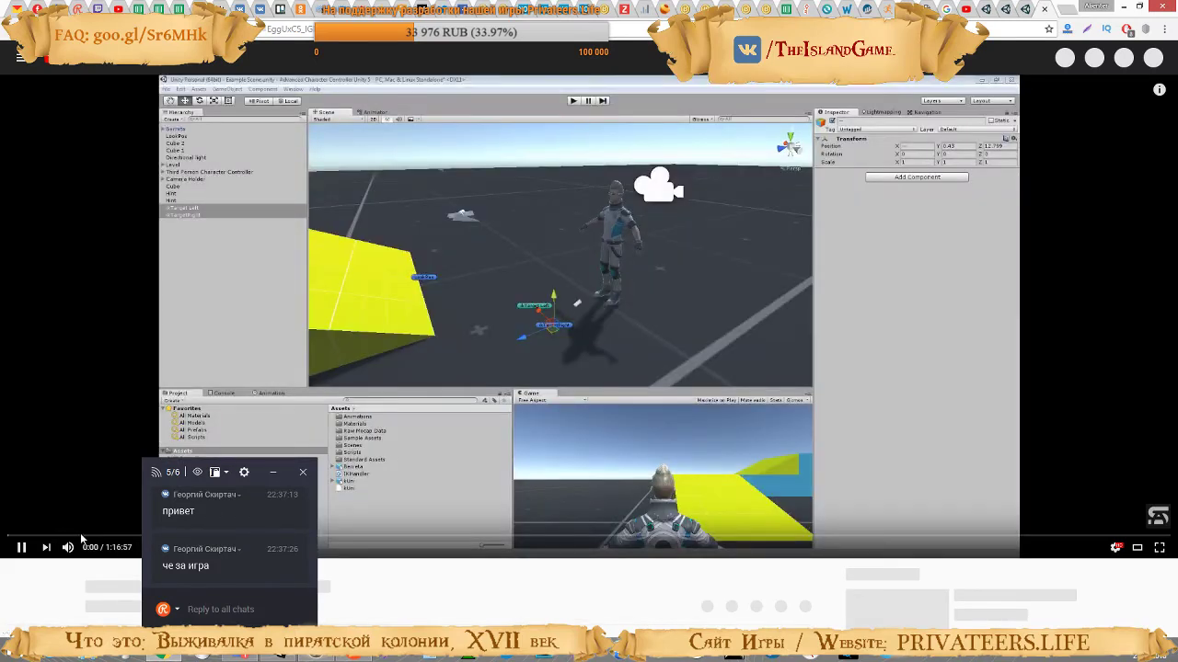
click(354, 538)
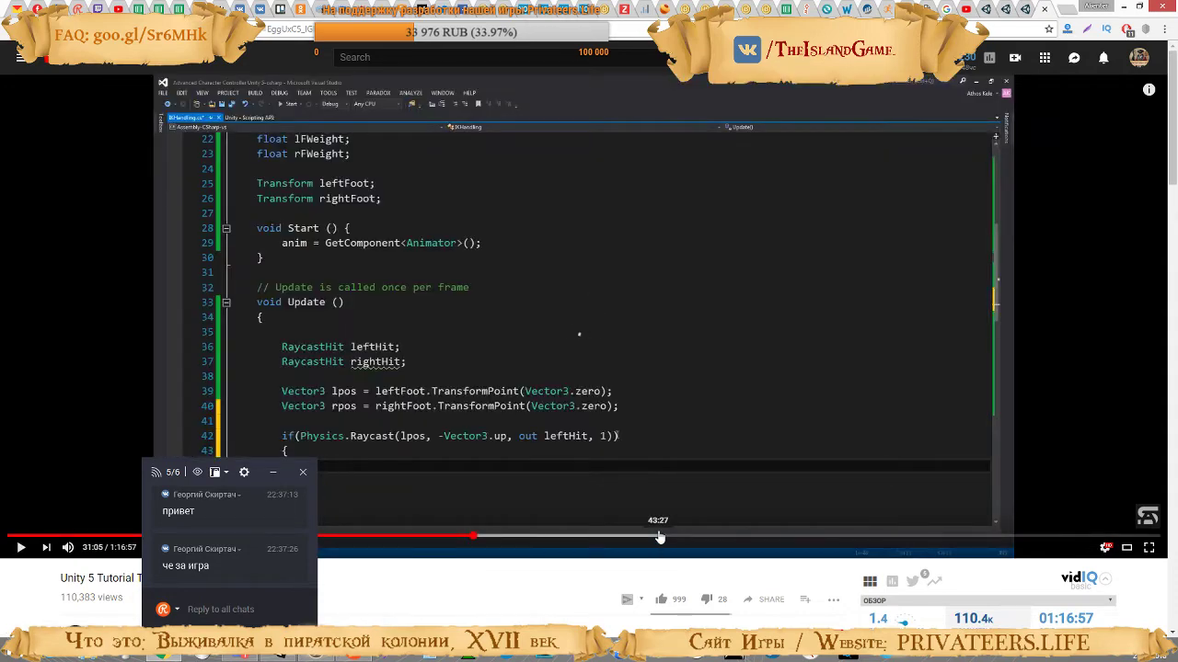
click(1044, 10)
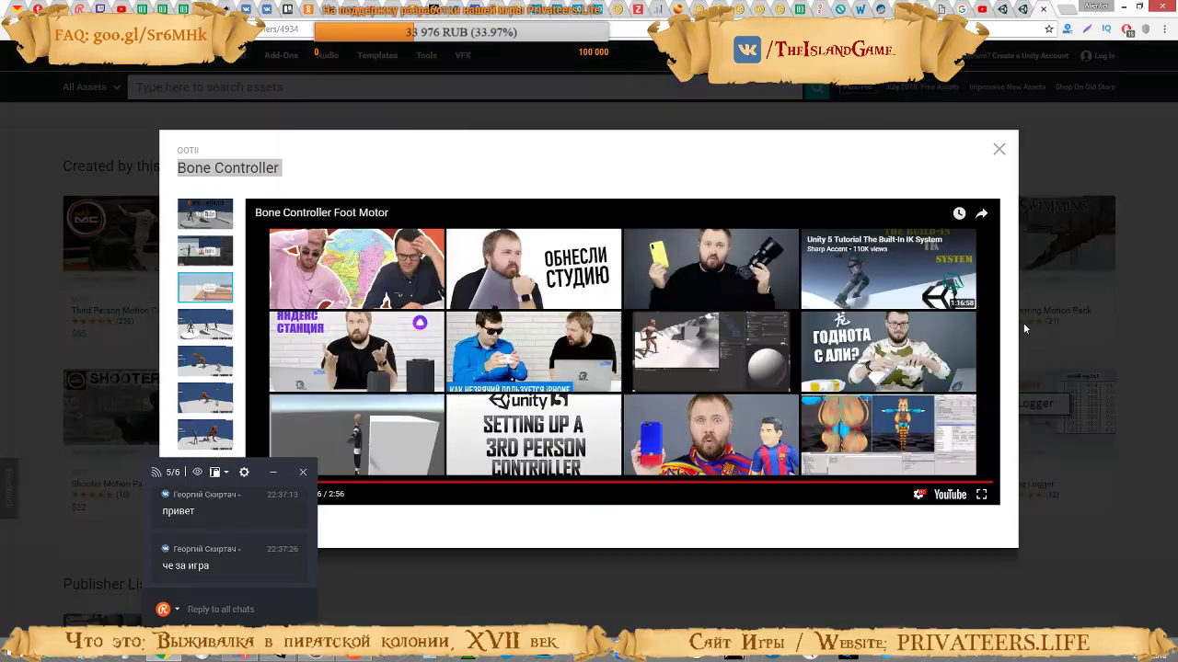
Leave the Bone Controller preview and play the Actor Controller Intro video, skipping ahead through it
click(894, 115)
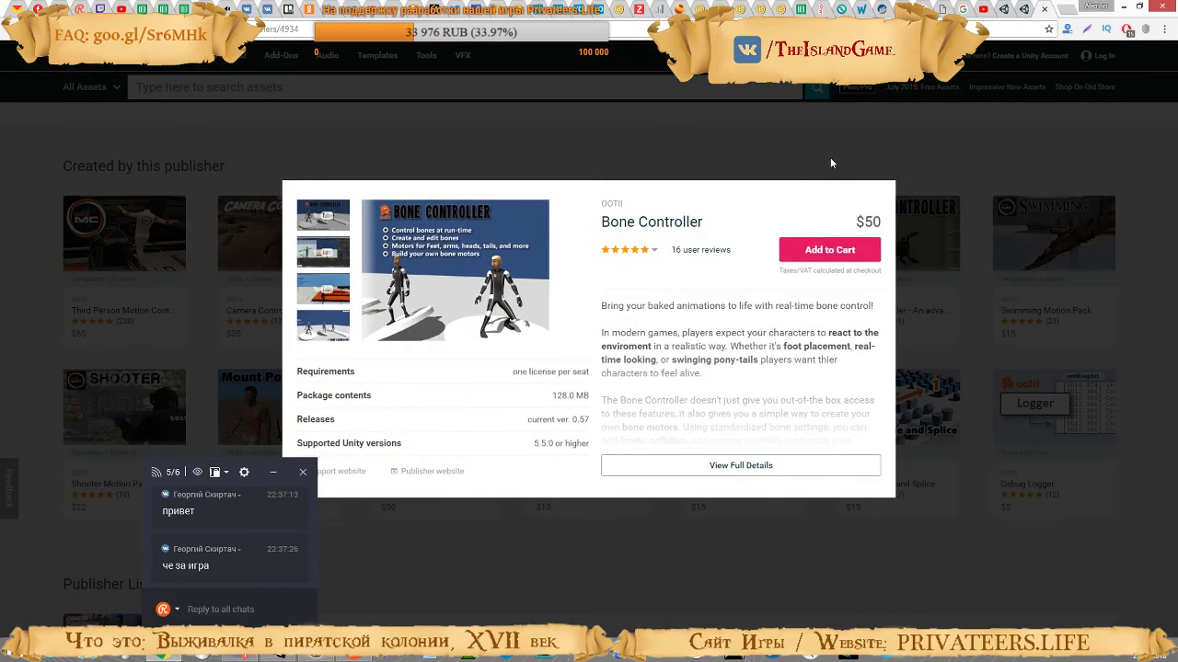
click(830, 157)
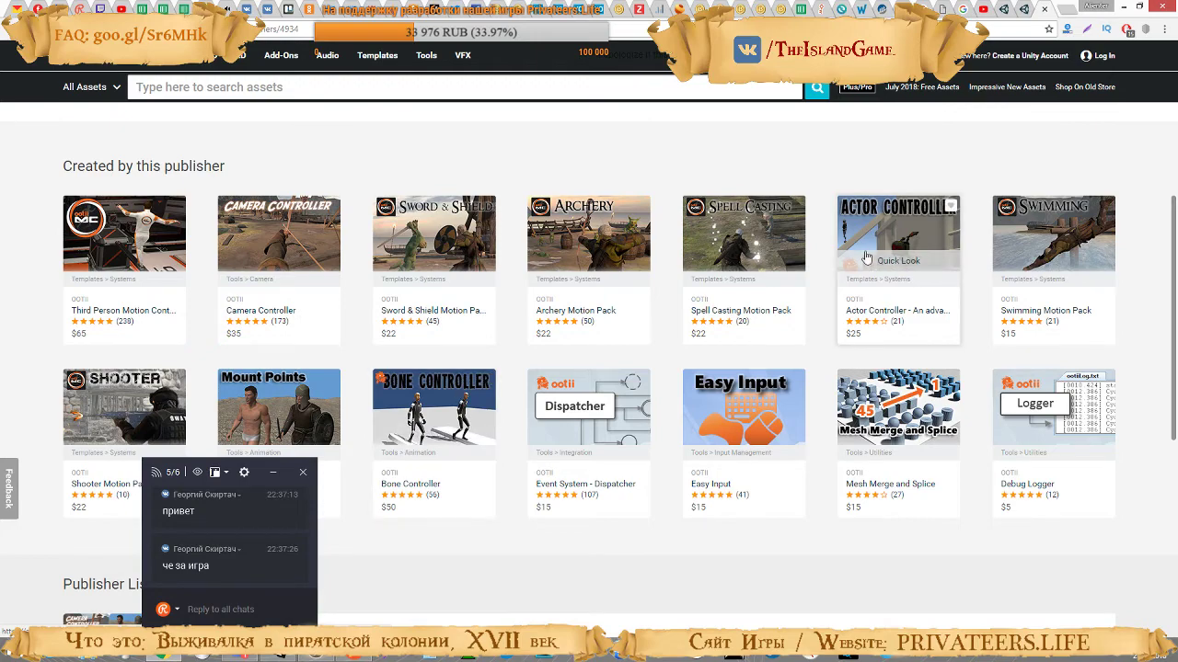
click(870, 258)
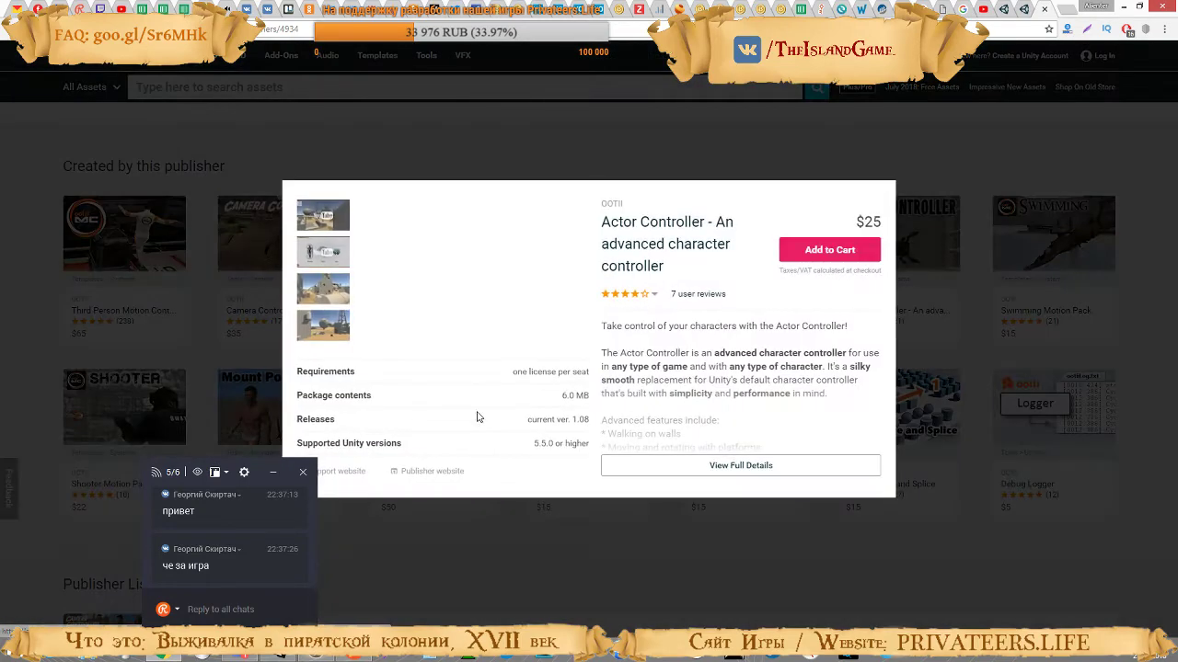
click(322, 212)
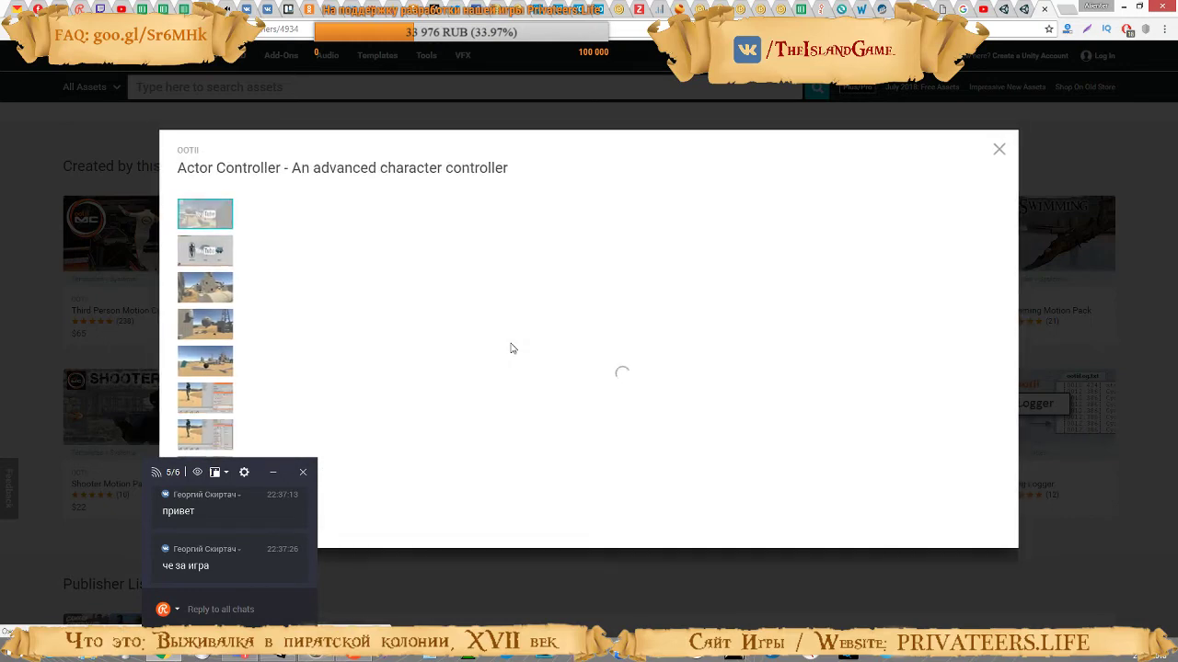
click(621, 351)
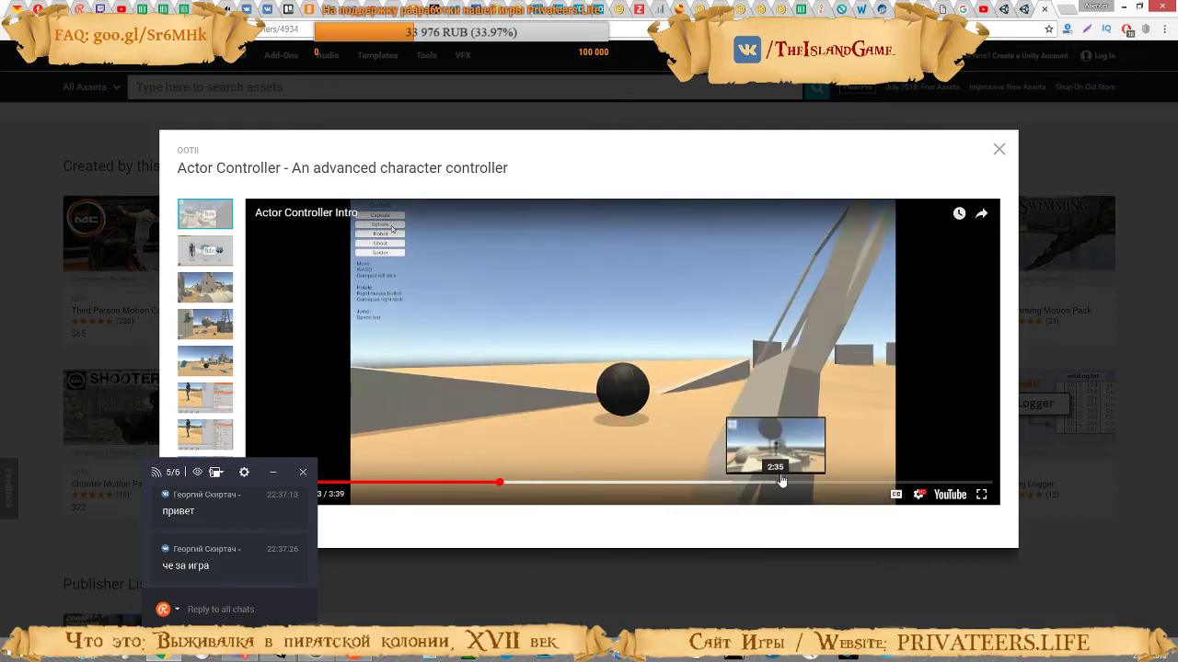
click(705, 482)
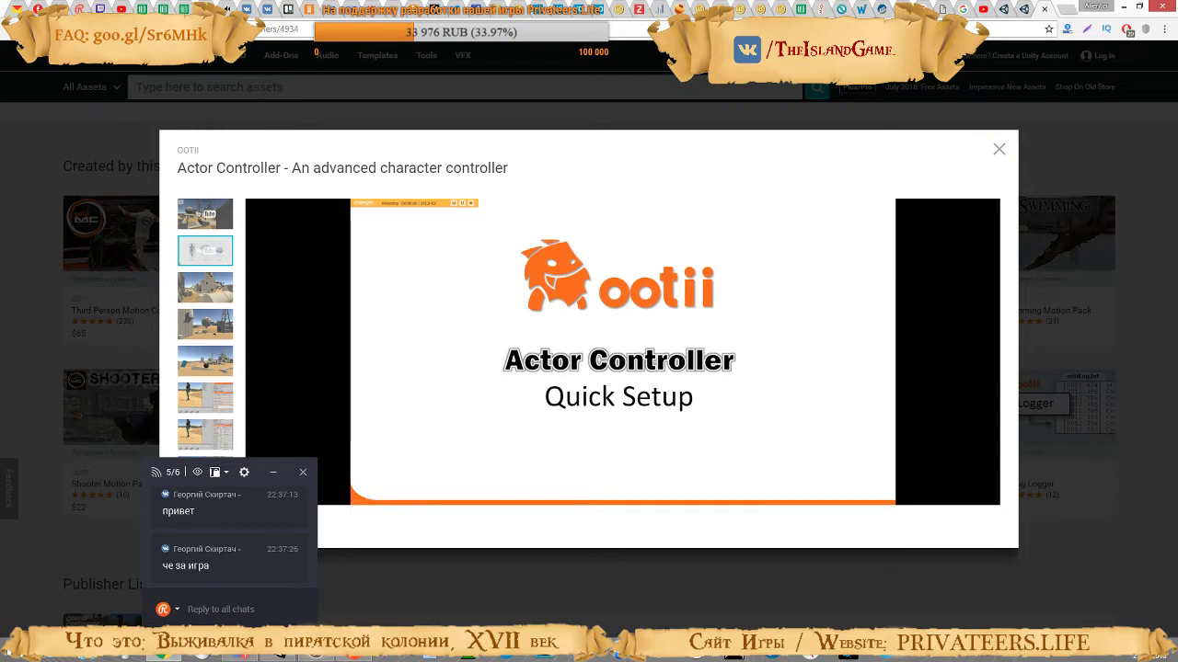
Skim the Actor Controller QuickSetup video, watch its Unity setup in full screen and close the asset preview
mouse_move(632, 372)
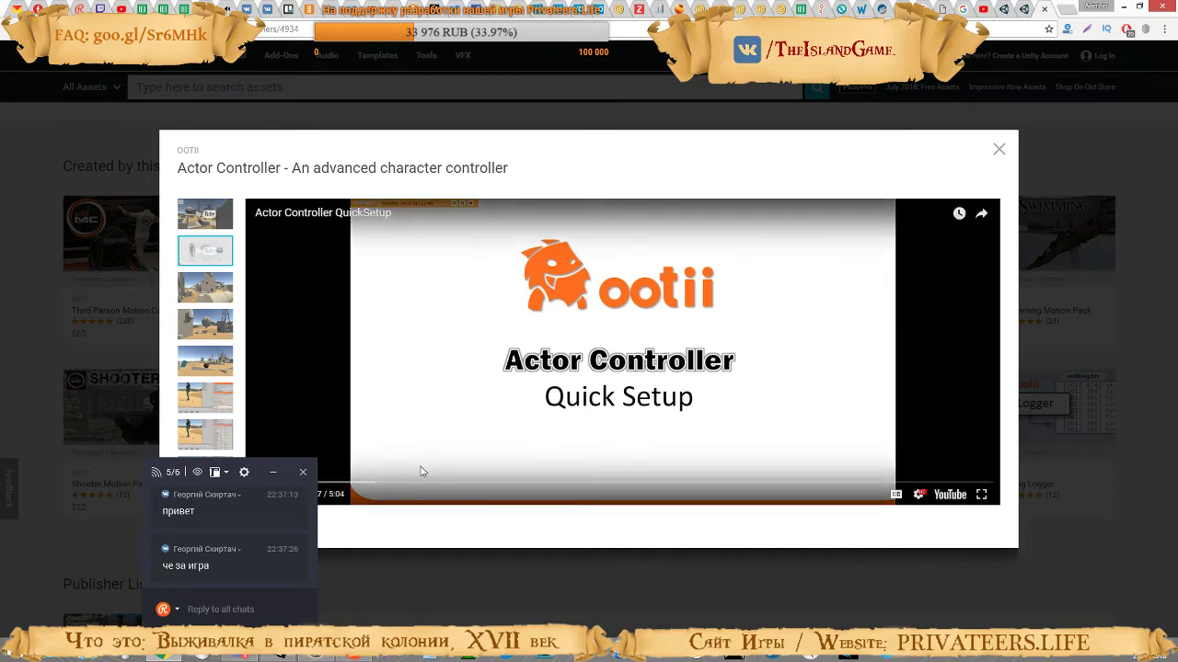
click(361, 485)
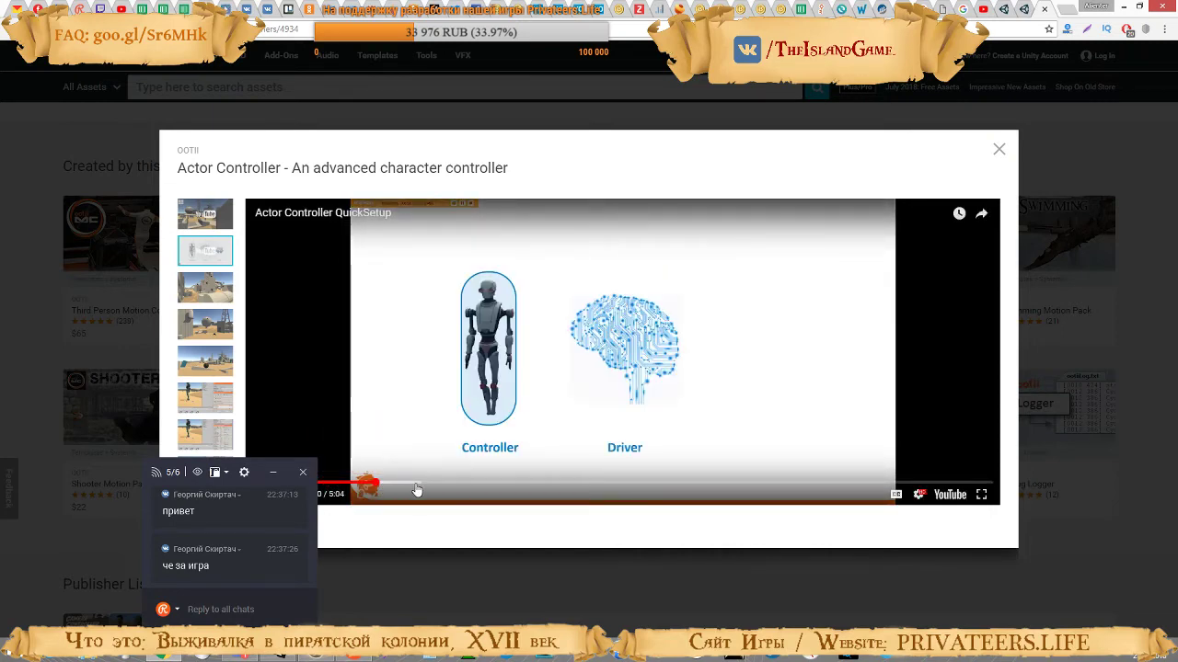
click(415, 486)
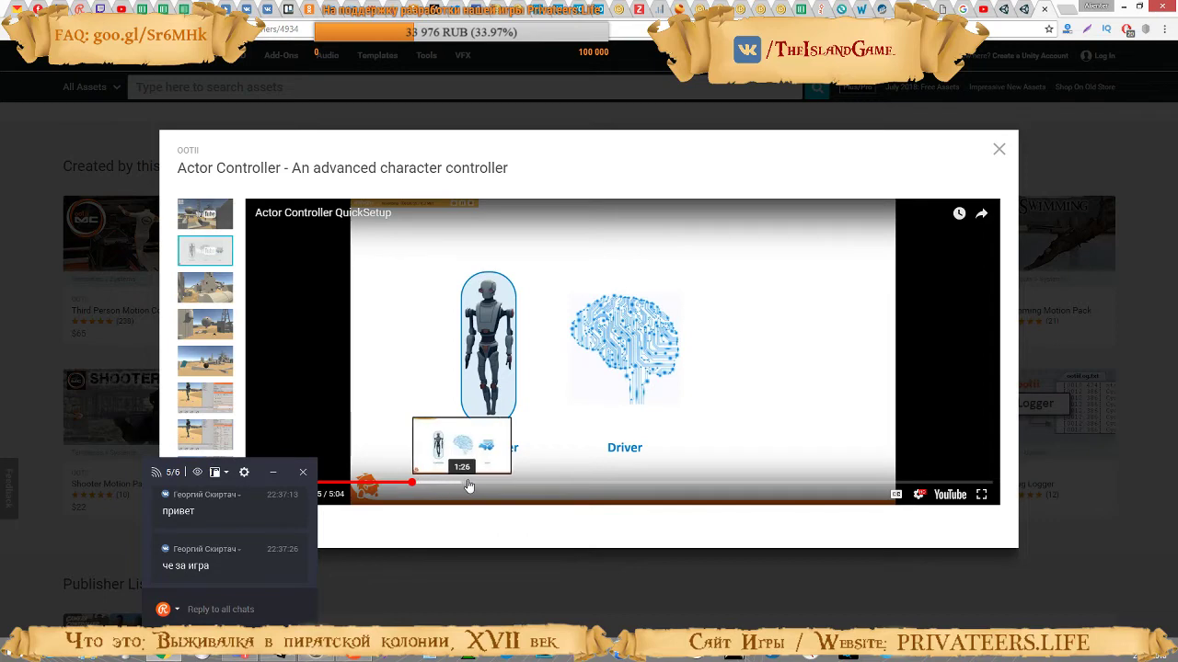
click(525, 486)
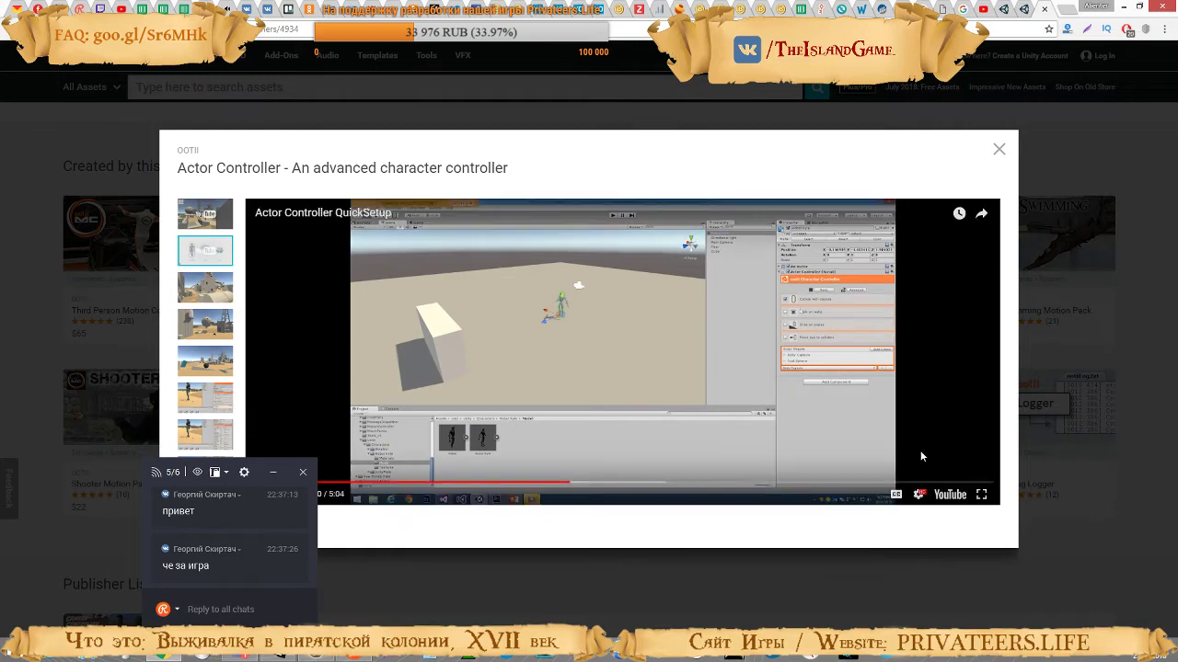
click(983, 493)
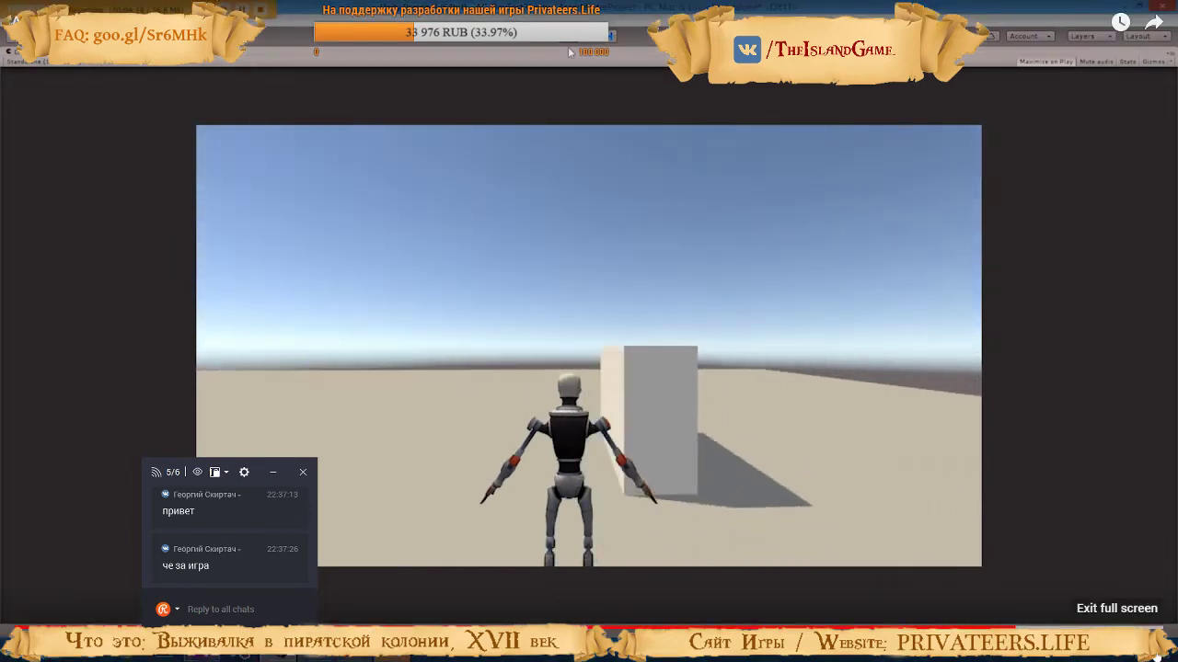
key(Escape)
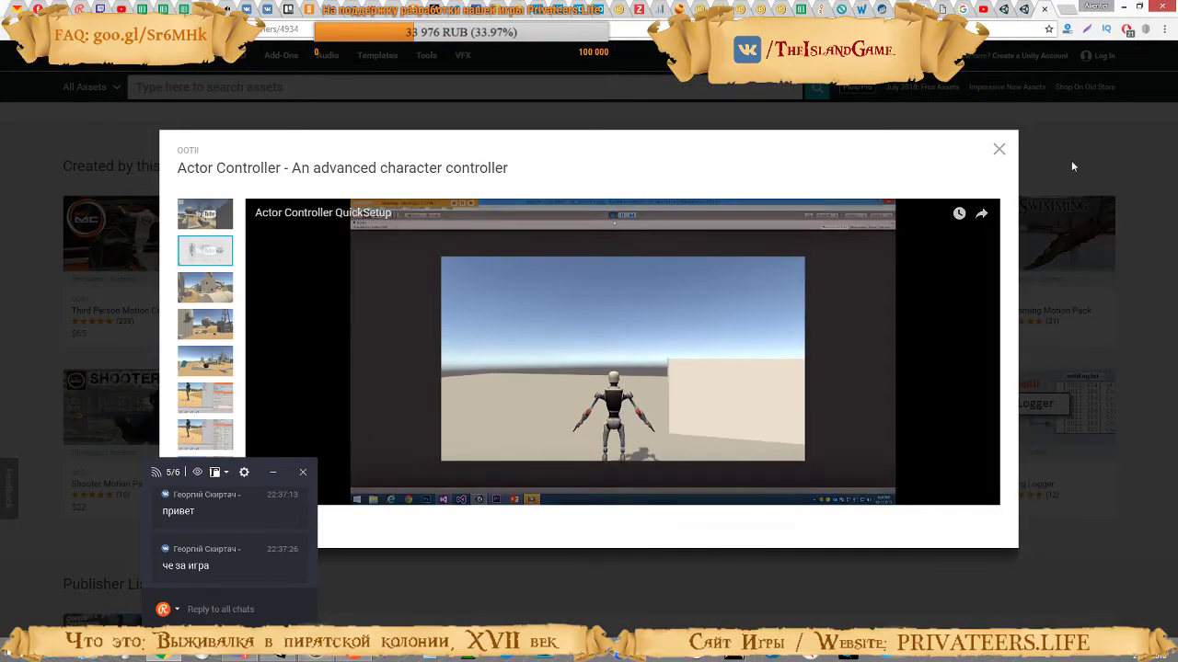
click(999, 149)
click(900, 141)
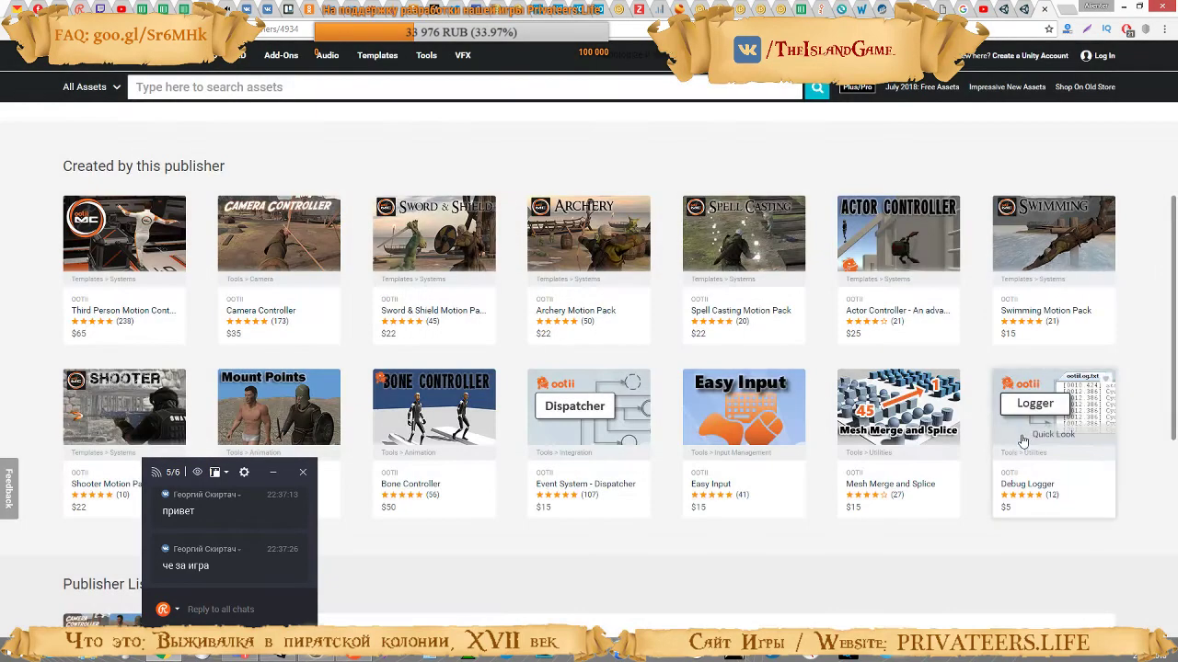
Open the Mesh Merge and Splice preview from the publisher's assets and play its introduction video in full screen
scroll(763, 496, down, 2)
scroll(763, 496, down, 1)
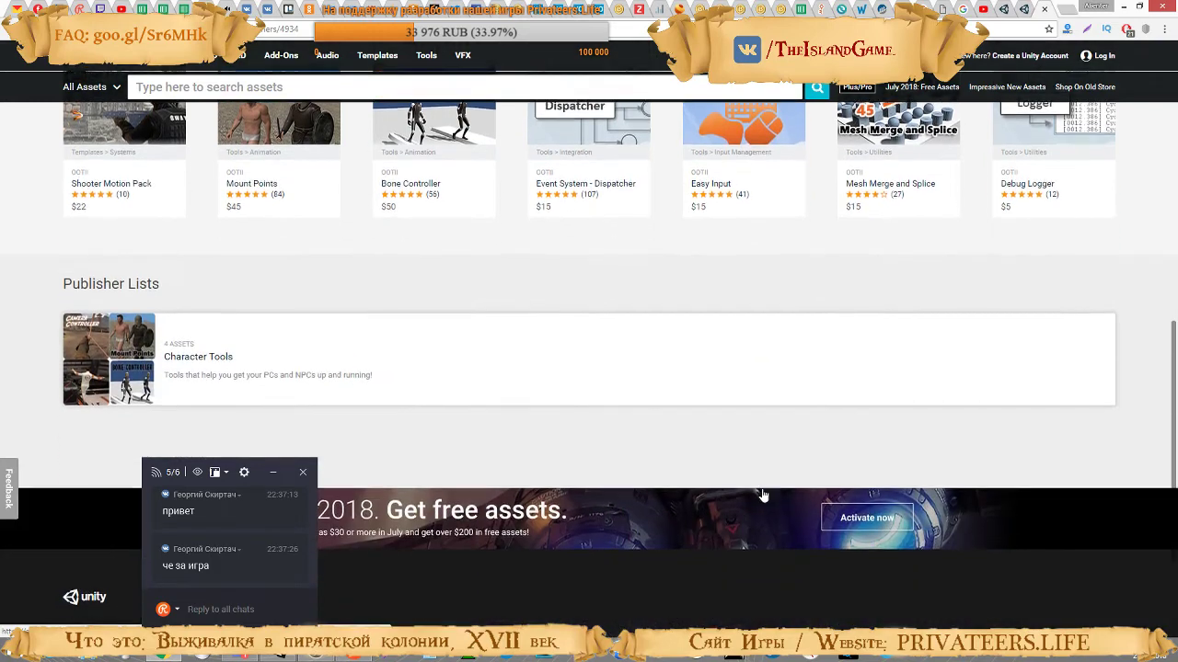
scroll(763, 496, up, 2)
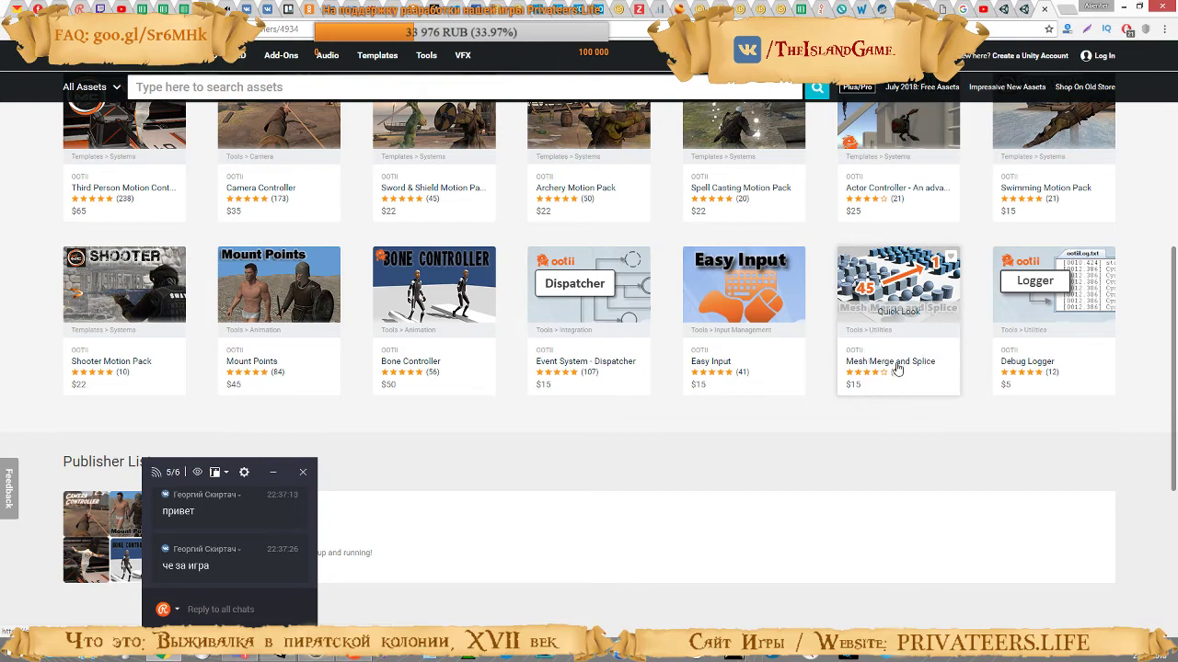
click(900, 312)
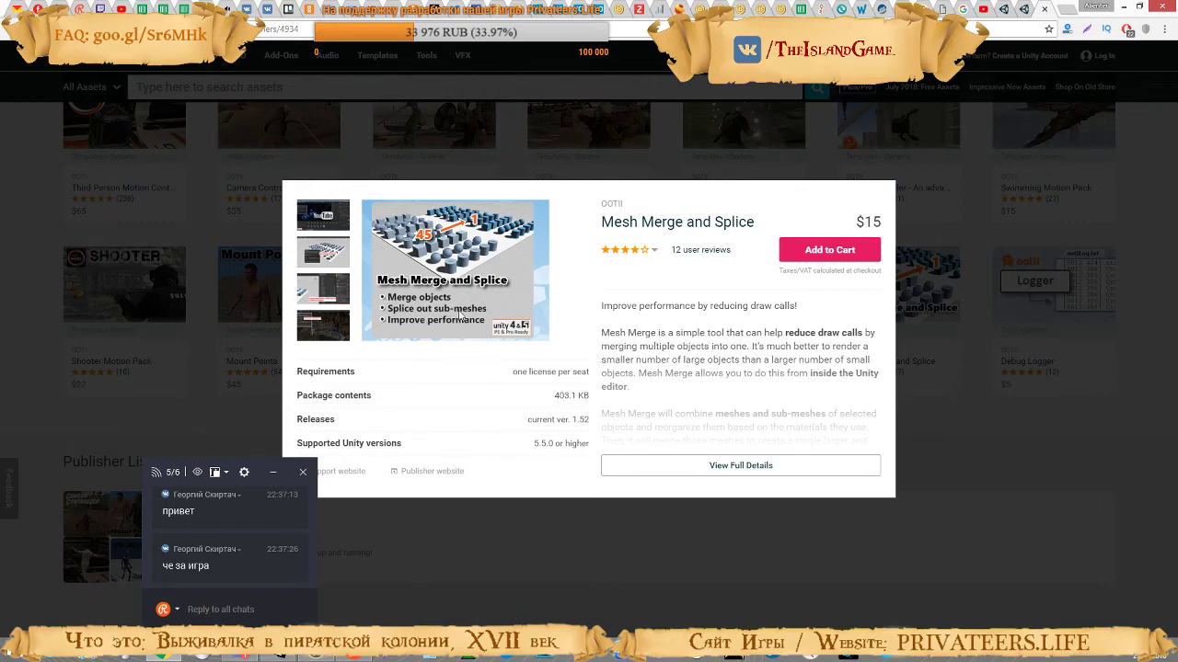
click(483, 235)
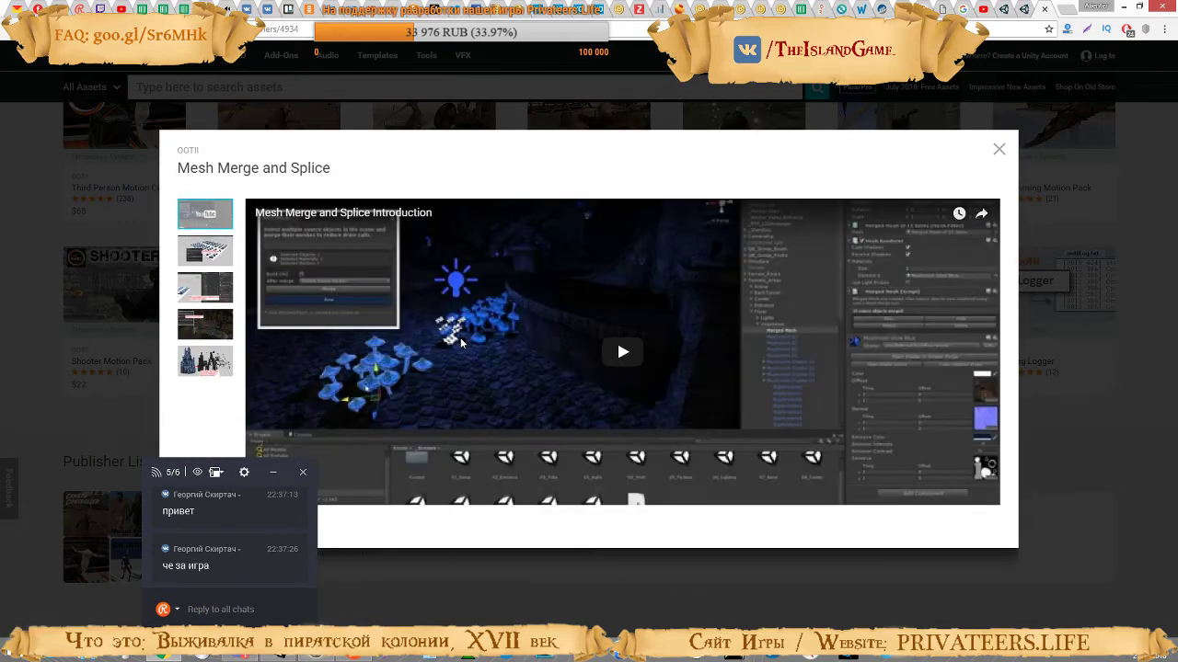
click(595, 357)
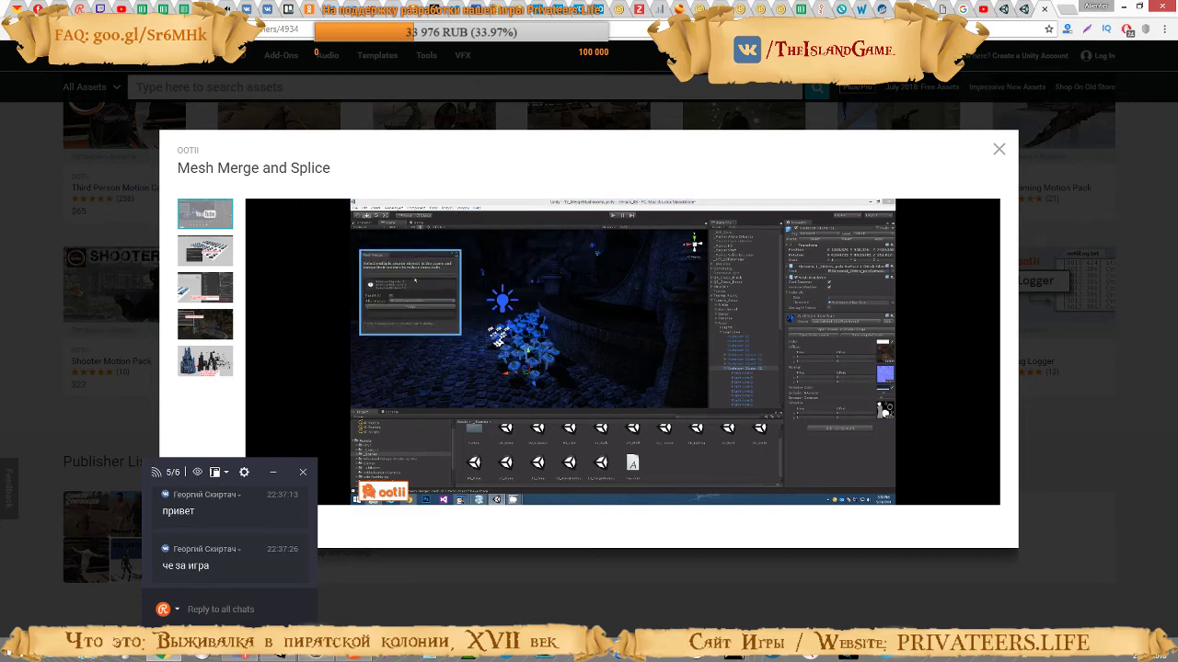
click(977, 497)
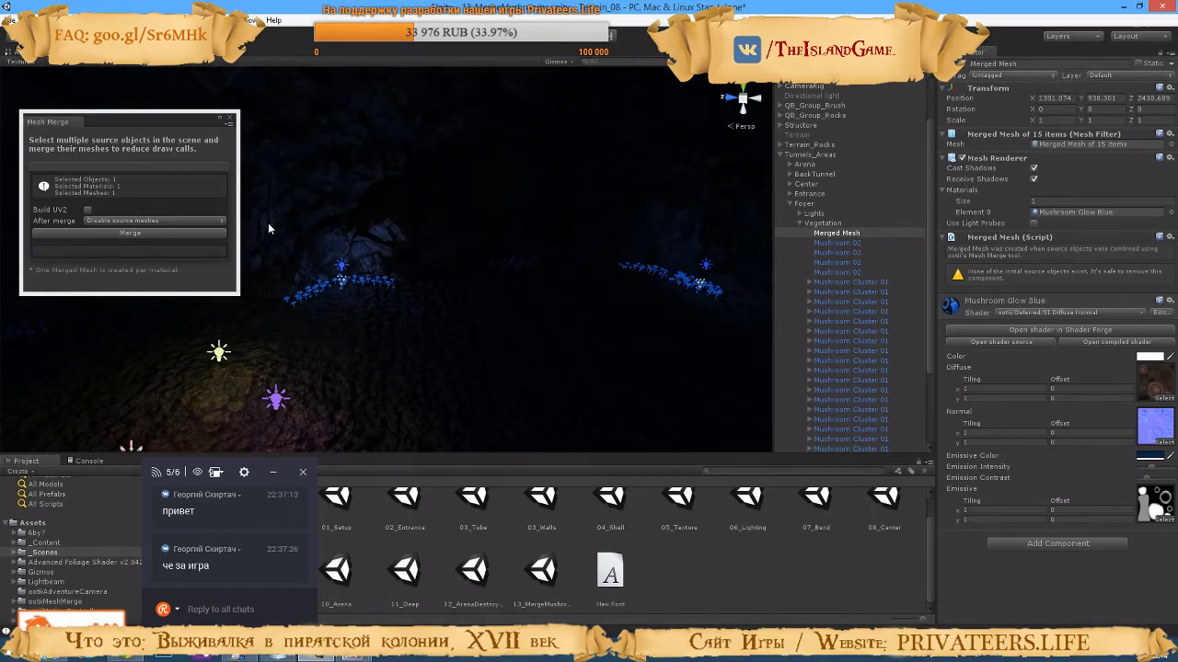
Merge the meshes of the box-selected cave mushrooms with source meshes disabled, and move the resulting merged meshes together
drag(268, 223, 738, 335)
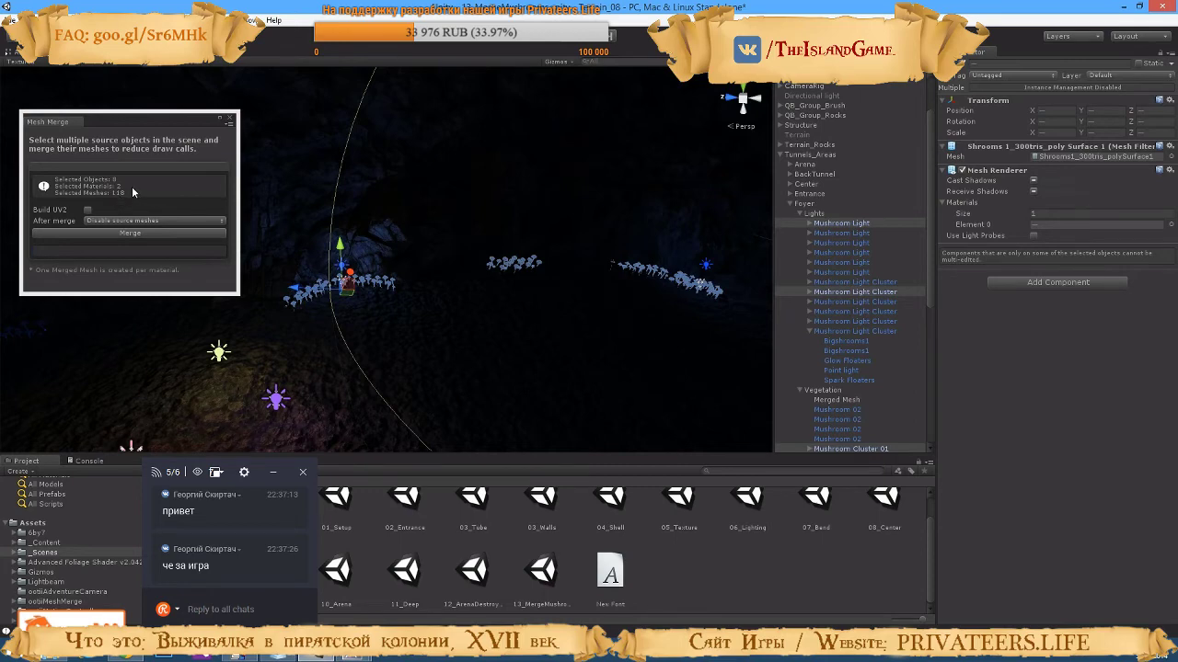
click(134, 235)
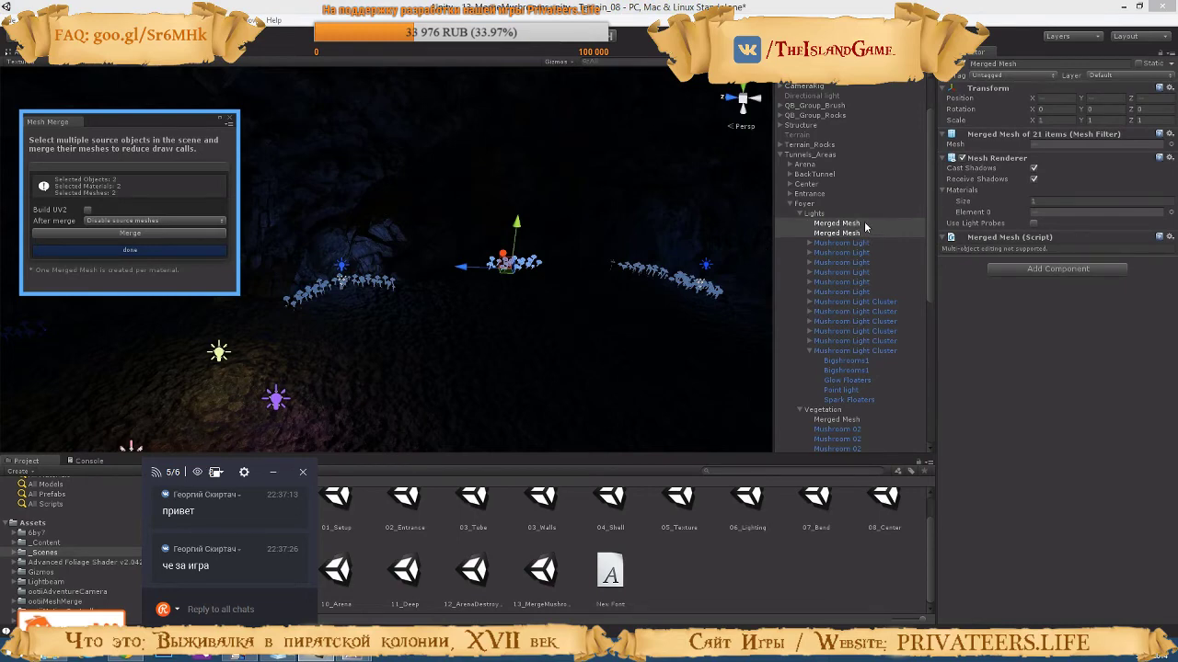
click(505, 255)
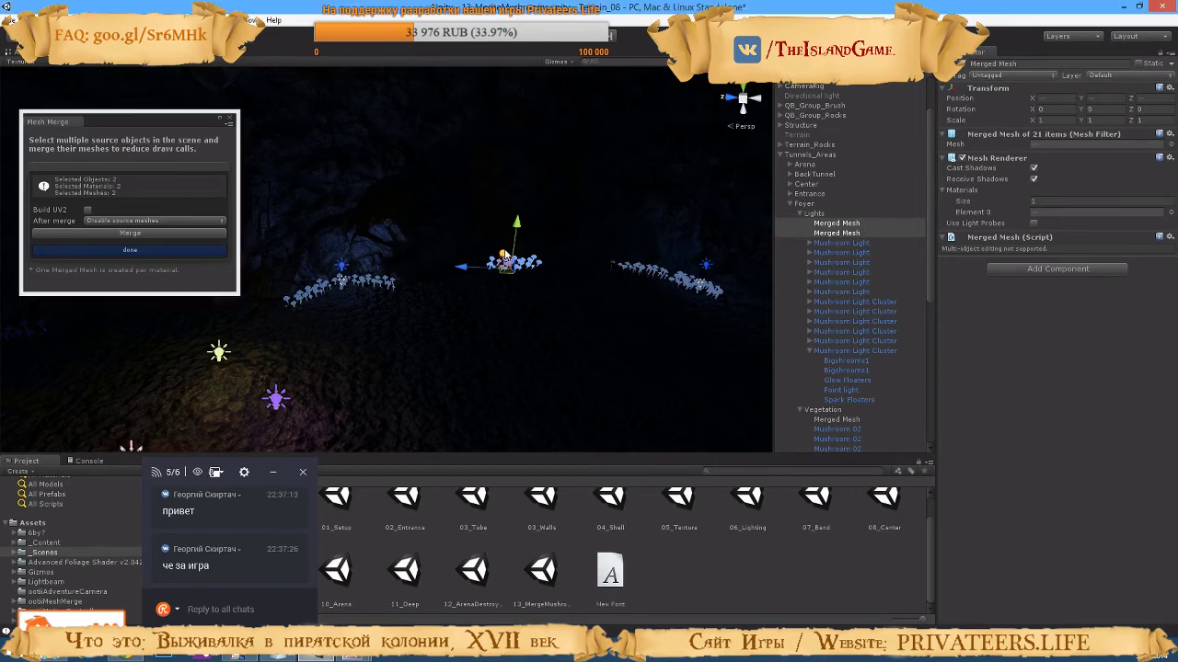
drag(505, 255, 521, 292)
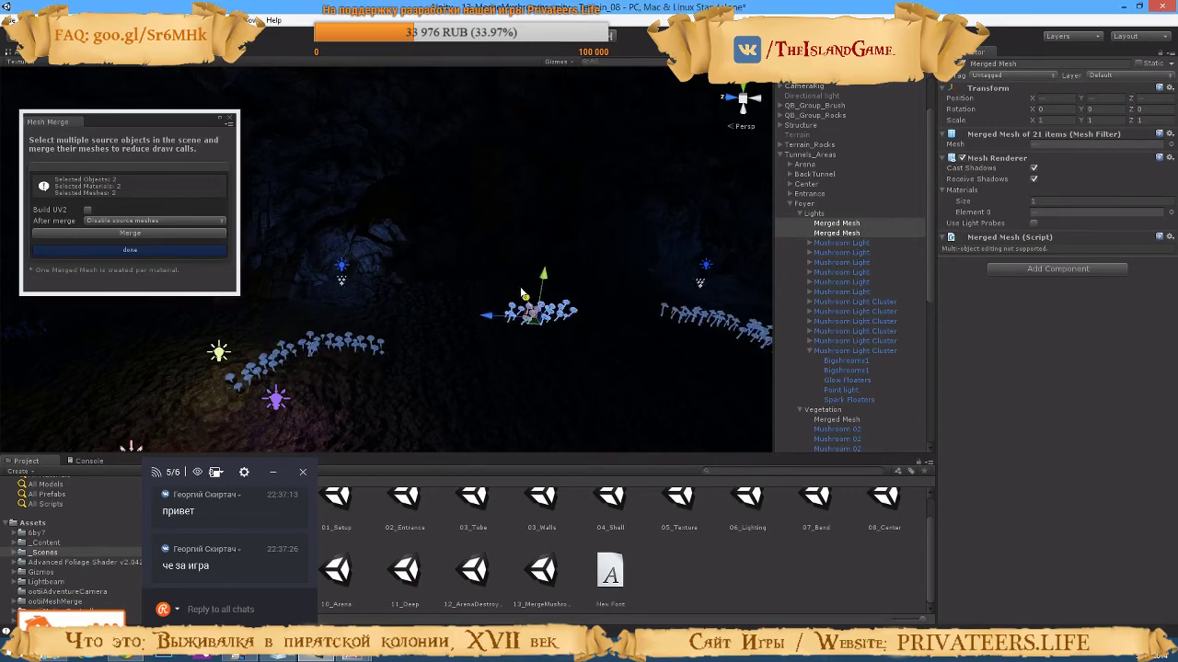
Move the Mushroom Glow Blue and Mushroom Blue merged meshes separately
click(828, 226)
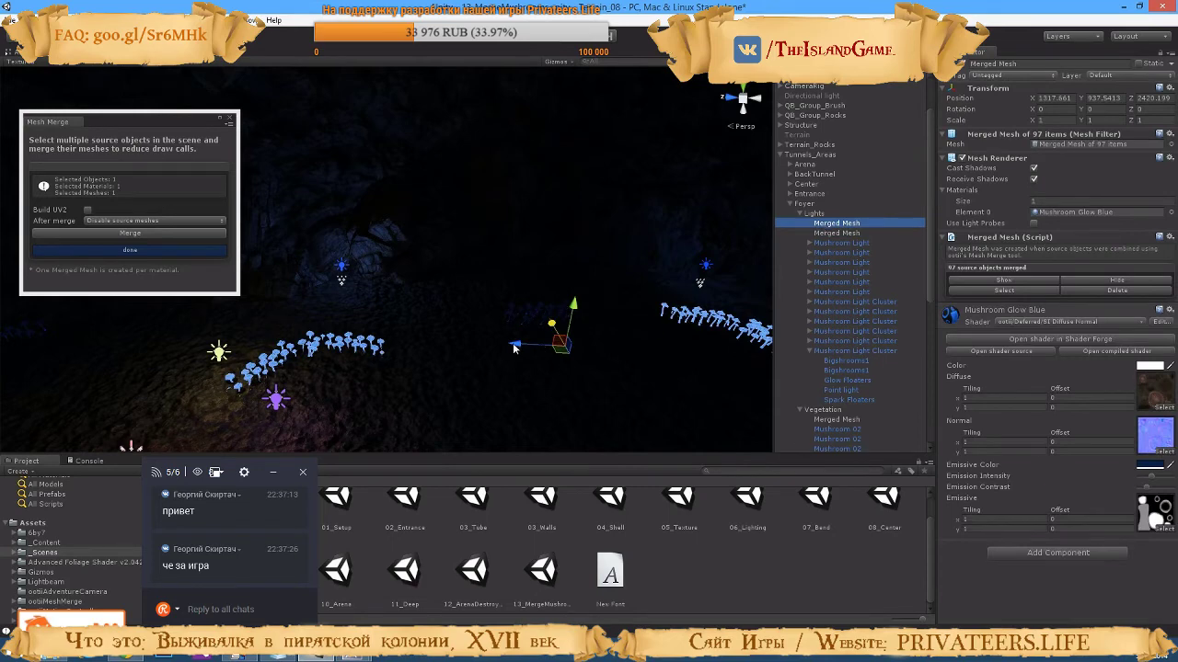
drag(515, 348, 483, 317)
click(836, 233)
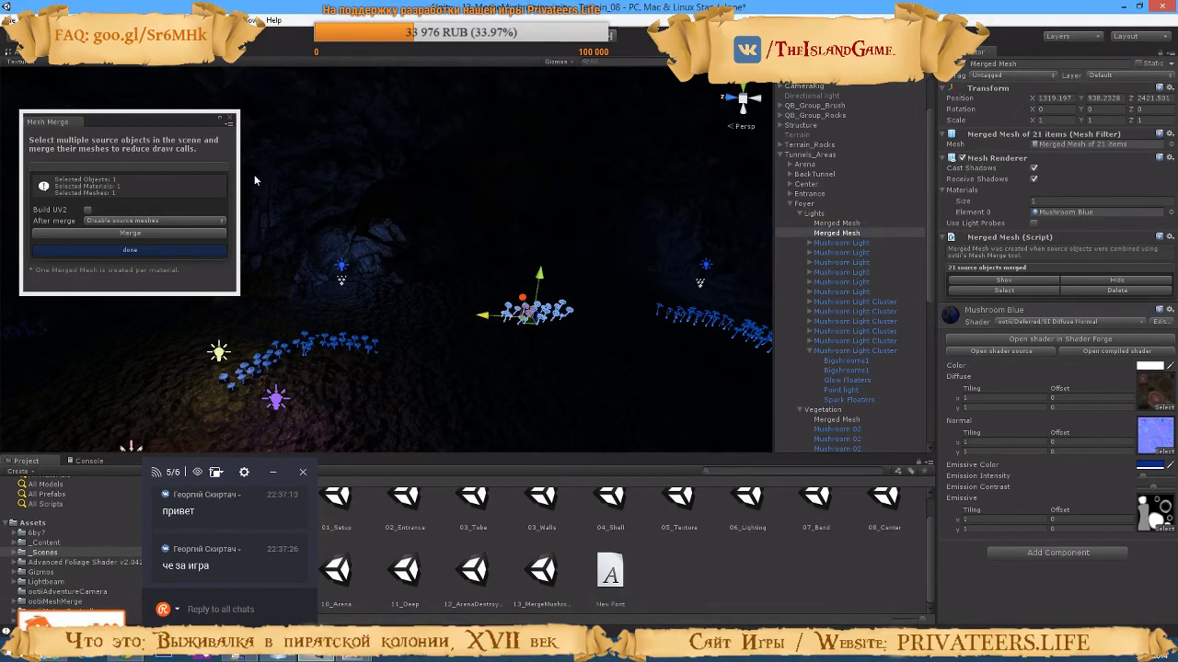
Turn off scene lighting in the Scene view and select the round stone paving cylinder under the fountain
right_drag(389, 305, 635, 341)
right_drag(541, 296, 274, 157)
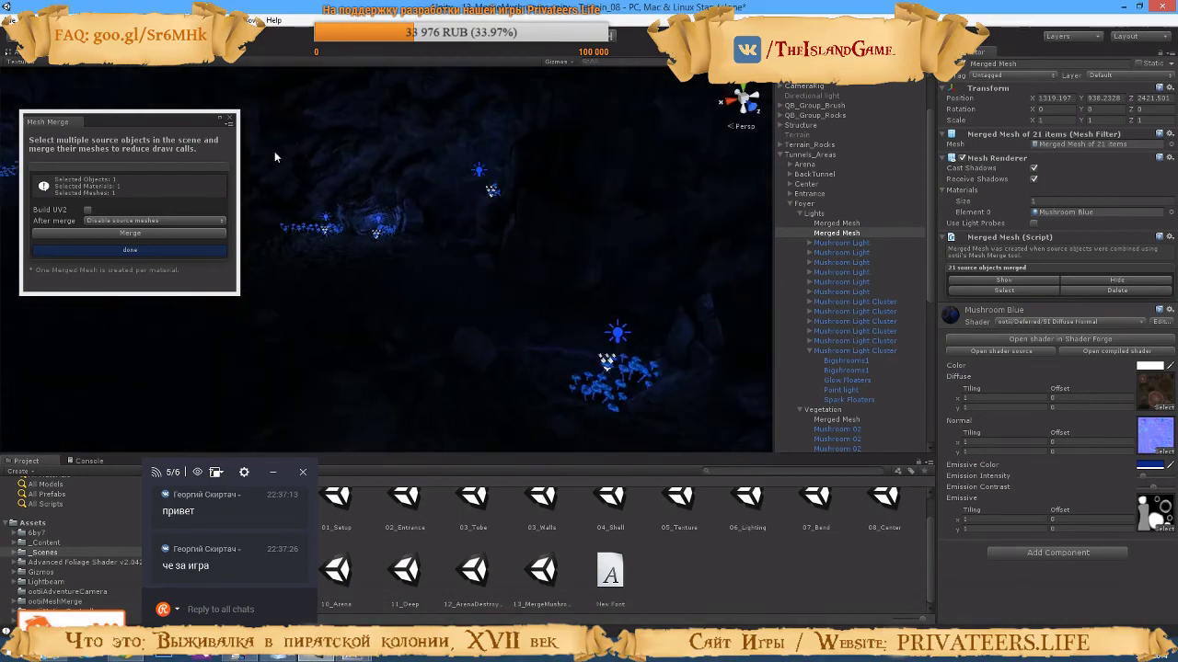
click(152, 66)
right_drag(398, 341, 541, 294)
mouse_move(663, 333)
right_down()
mouse_move(640, 344)
mouse_move(669, 340)
right_up()
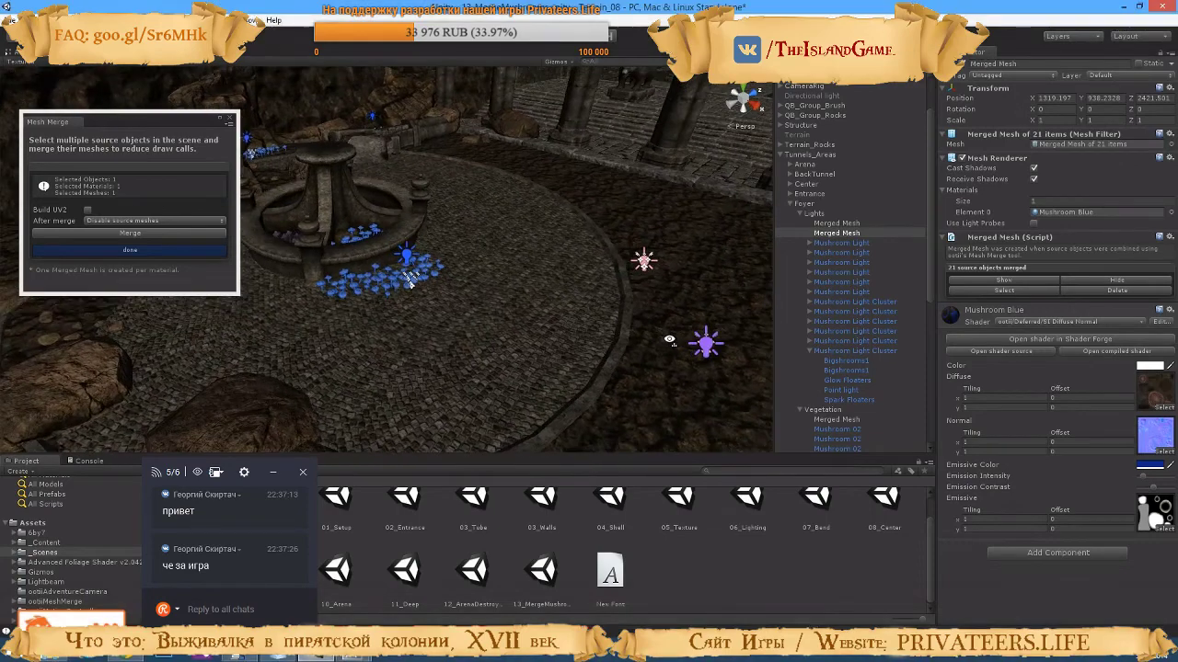
click(590, 319)
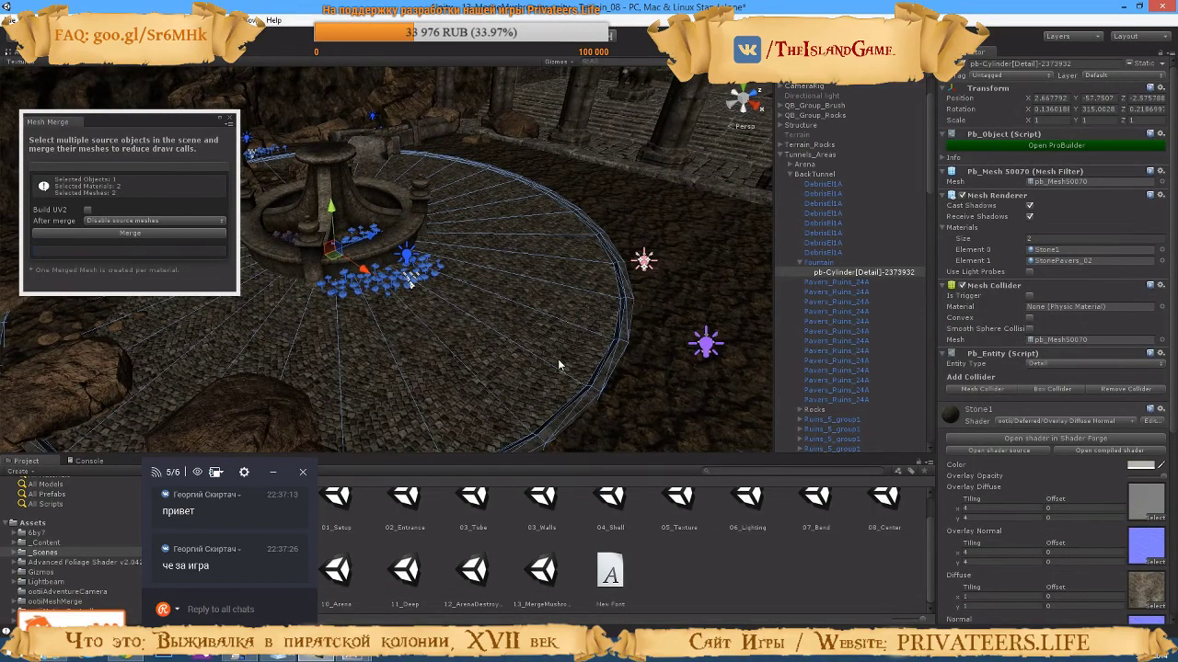
Raise the round stone paving cylinder above the ground and merge its meshes with source meshes disabled
right_drag(573, 339, 664, 331)
key(w)
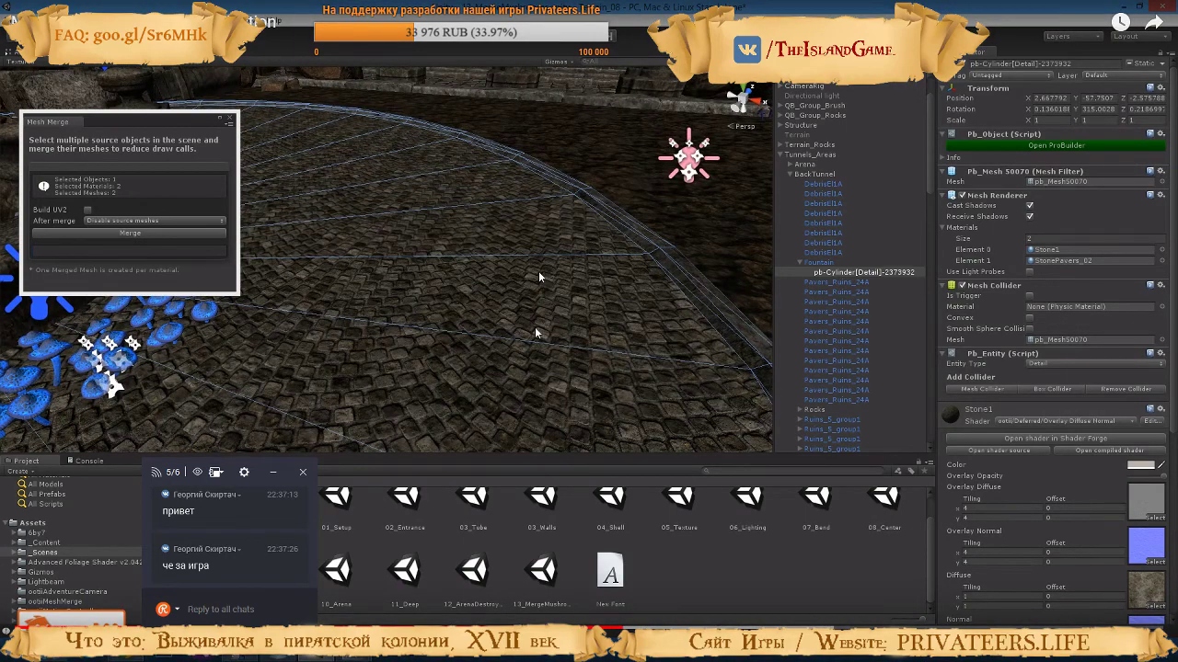
right_drag(536, 328, 422, 210)
key(s)
drag(415, 196, 423, 151)
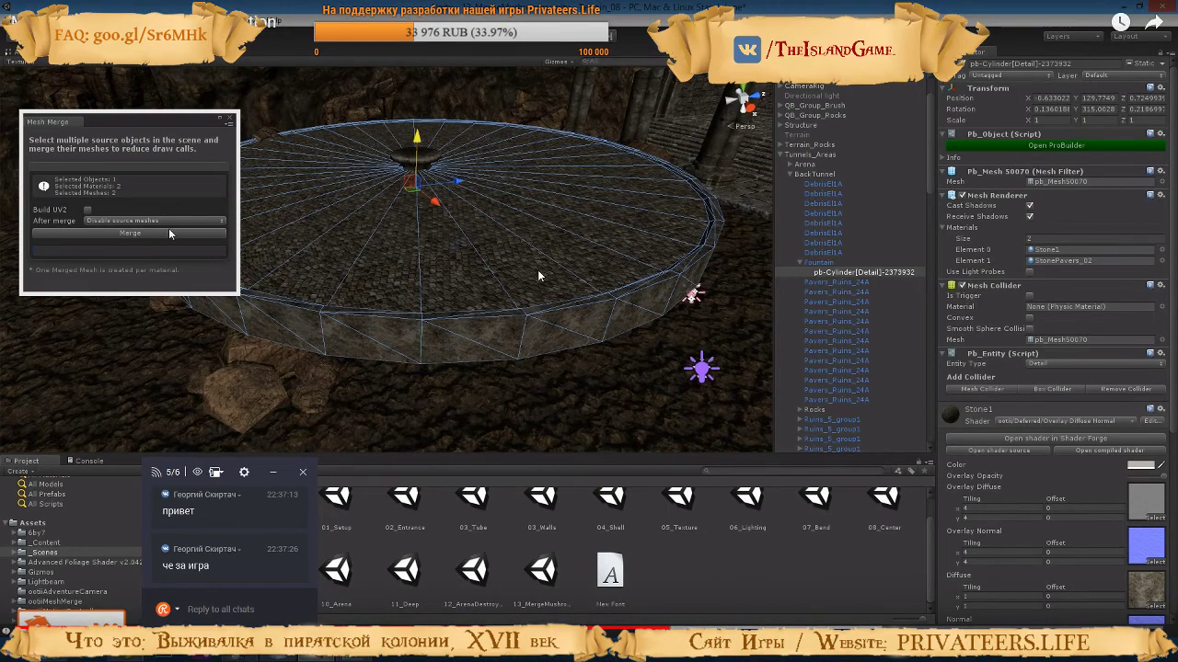
click(130, 233)
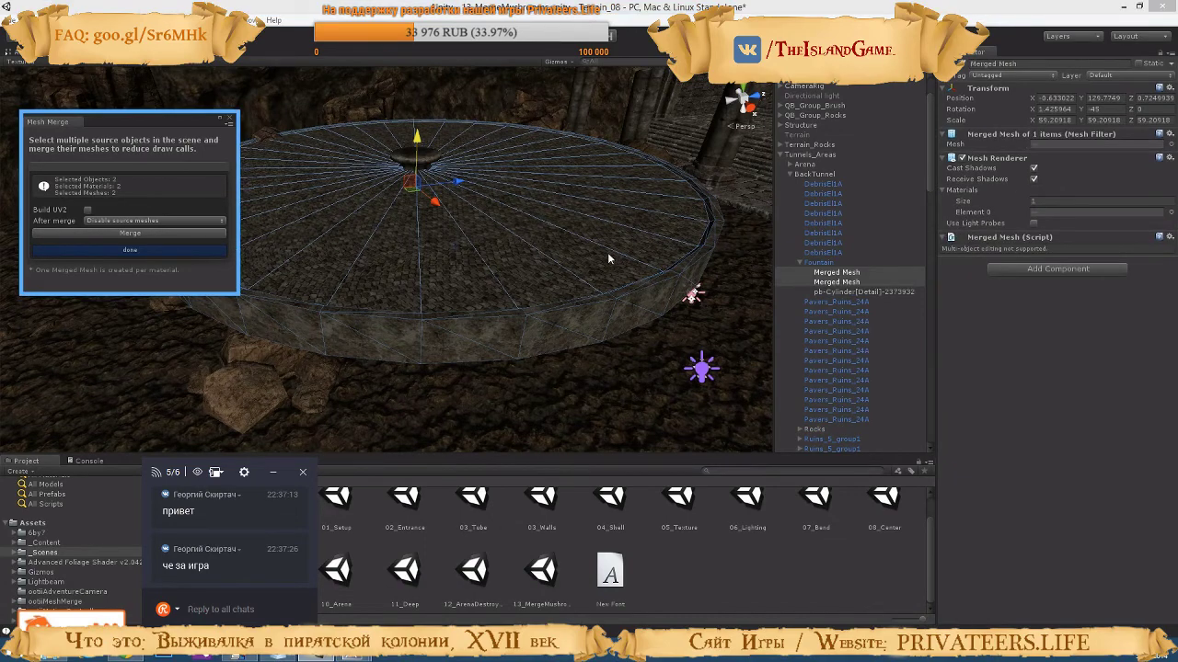
Select the cylinder's Stone1 and StonePavers_02 merged meshes in turn and shift the StonePavers_02 mesh
right_drag(611, 259, 737, 241)
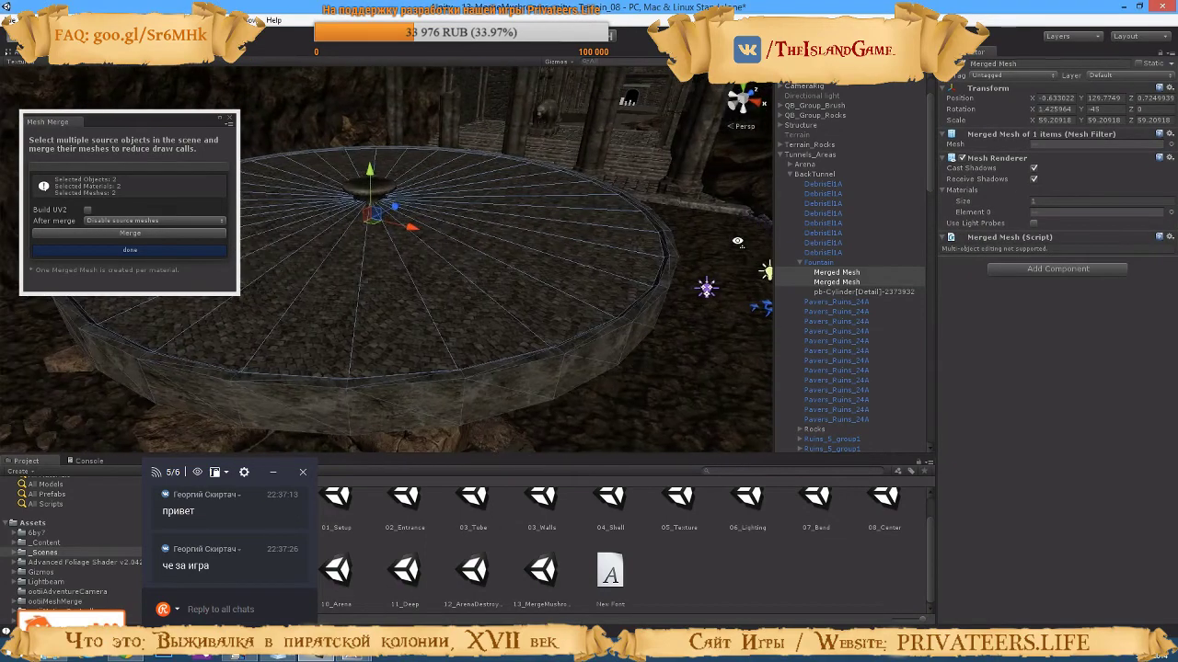
click(840, 275)
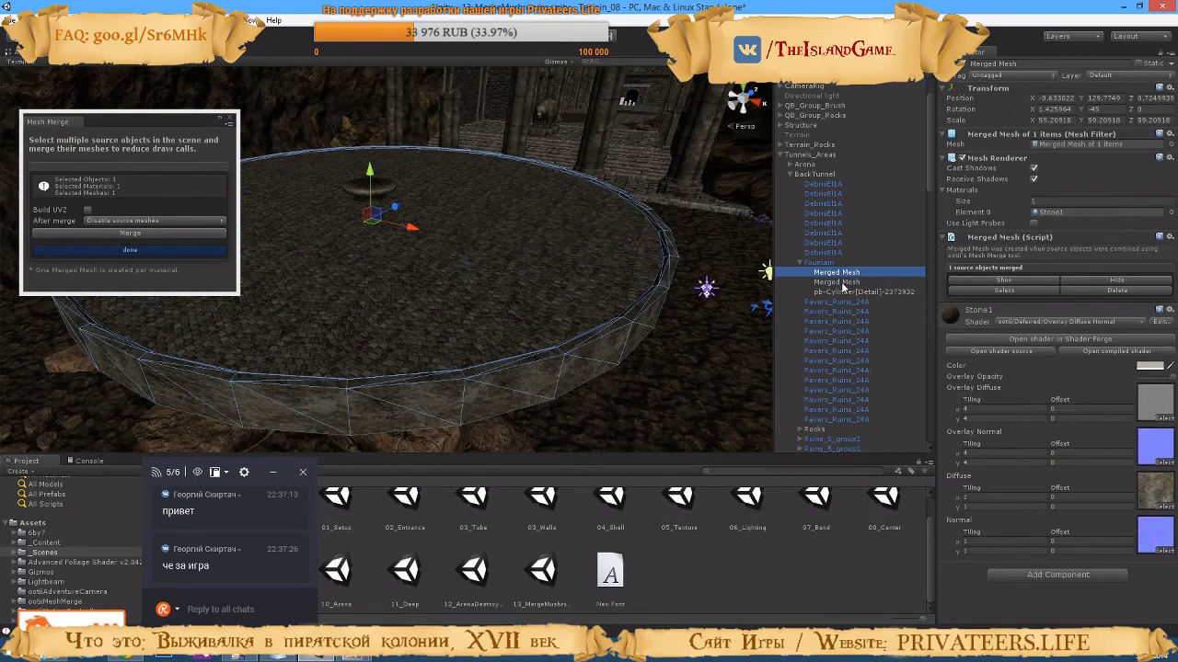
click(839, 282)
click(848, 273)
click(843, 282)
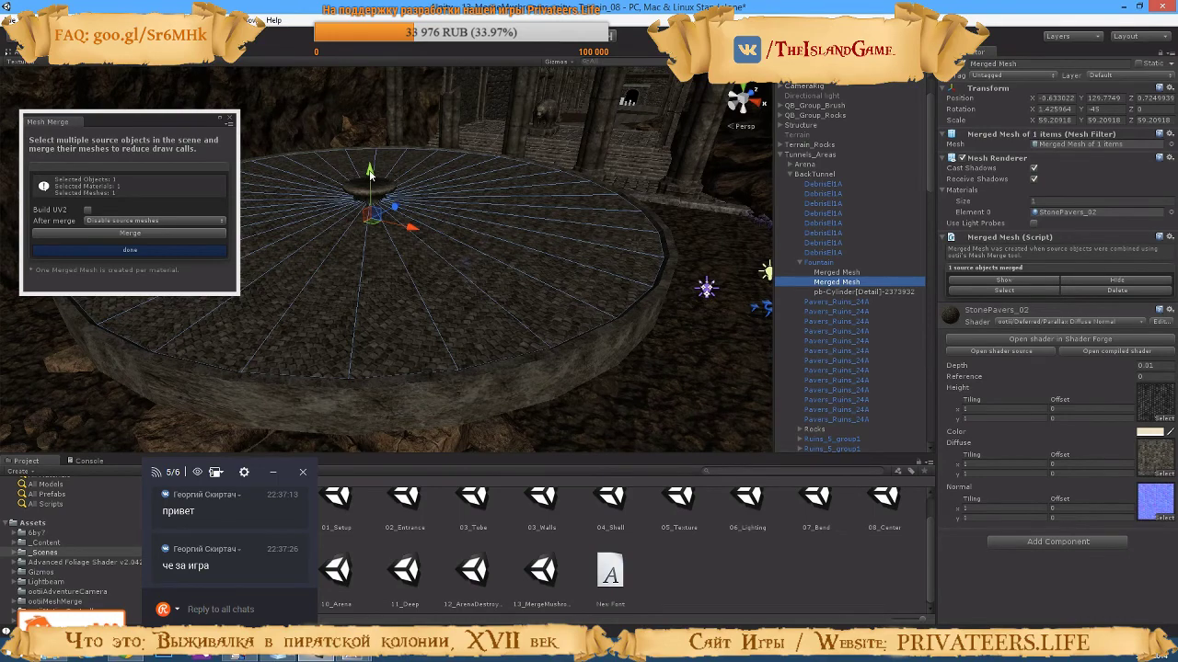
mouse_move(368, 171)
mouse_down()
mouse_move(369, 208)
mouse_move(386, 177)
mouse_up()
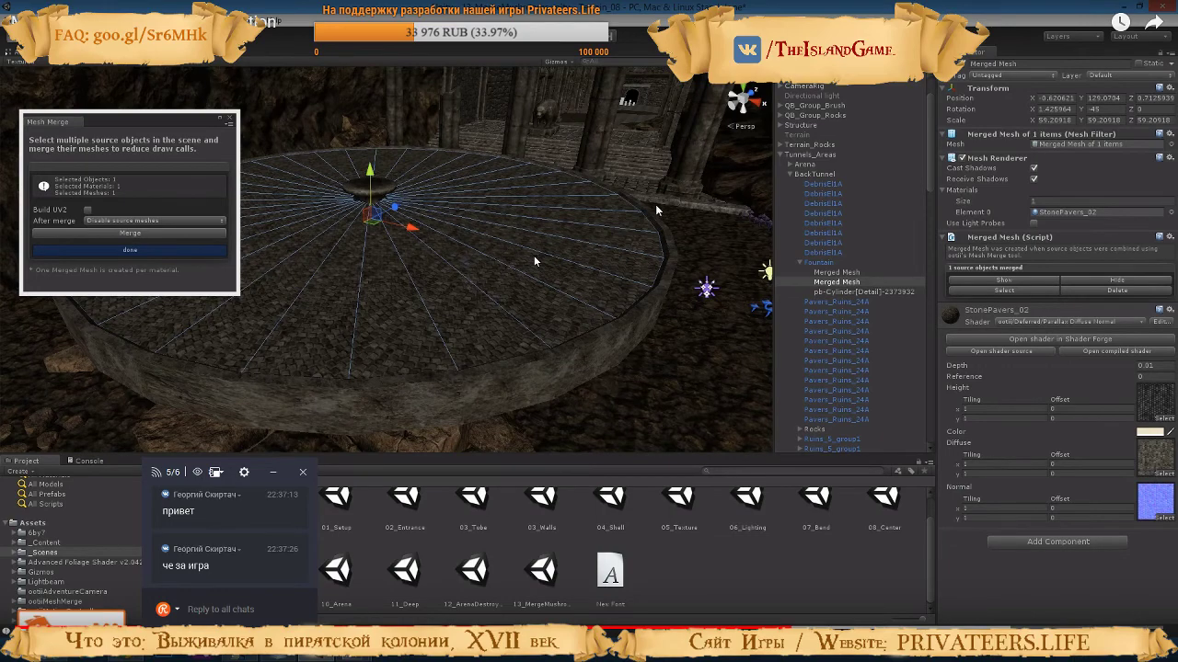
Select the fallen Ruins_15 column beside the round stone platform and raise it above the ground
right_drag(656, 211, 387, 278)
click(411, 296)
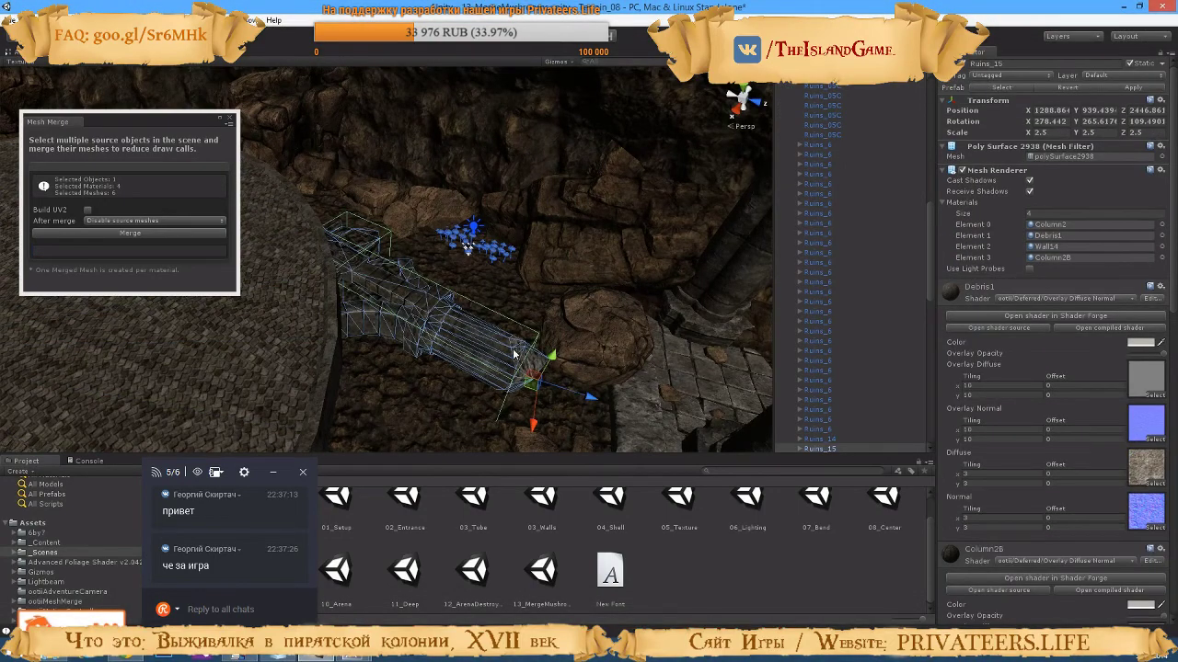
drag(555, 357, 568, 296)
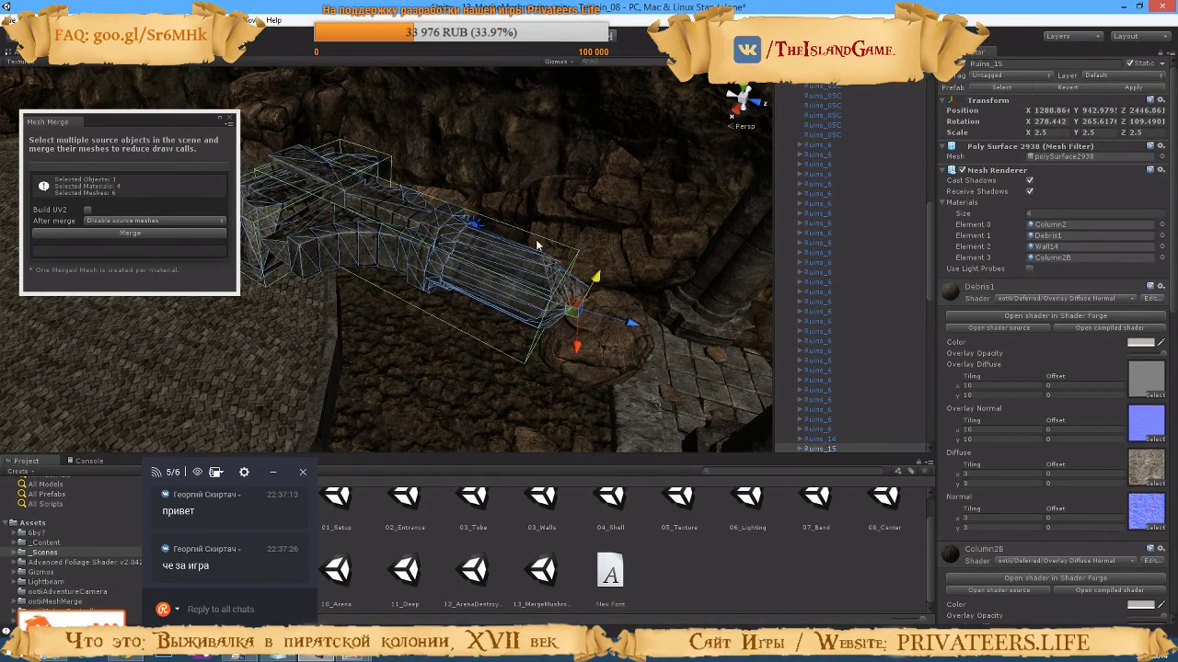
Check a child Cube of Ruins_15 in the hierarchy and merge the whole column with source meshes disabled
right_drag(538, 243, 369, 269)
drag(930, 298, 935, 327)
click(799, 299)
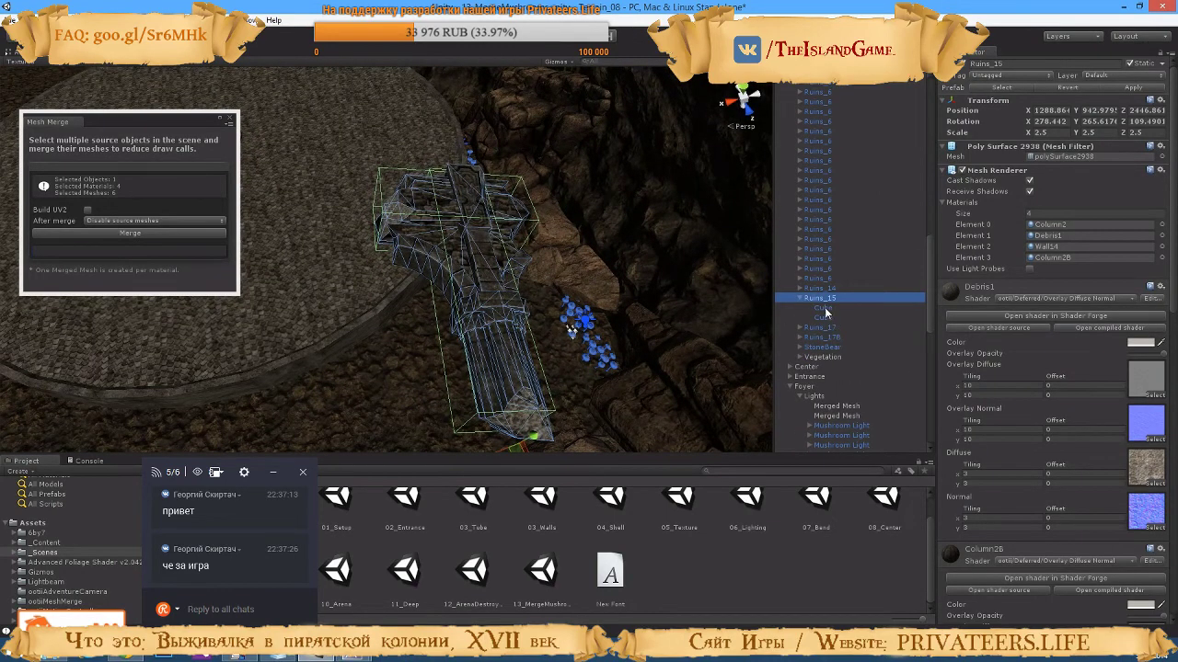
click(825, 307)
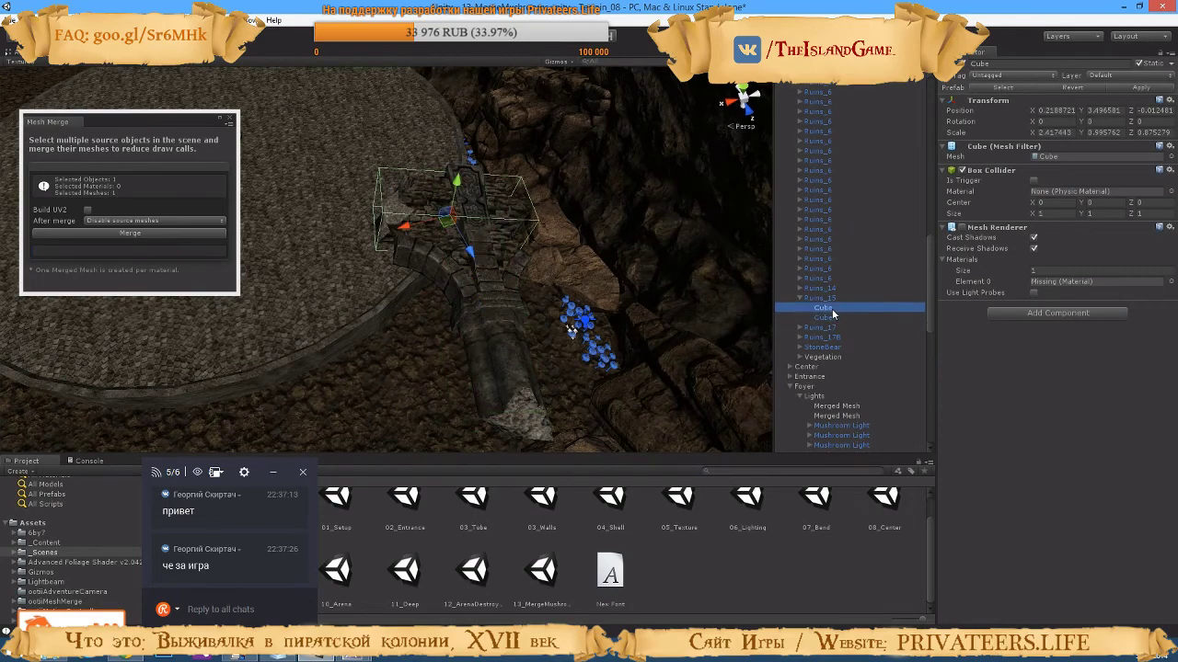
click(823, 298)
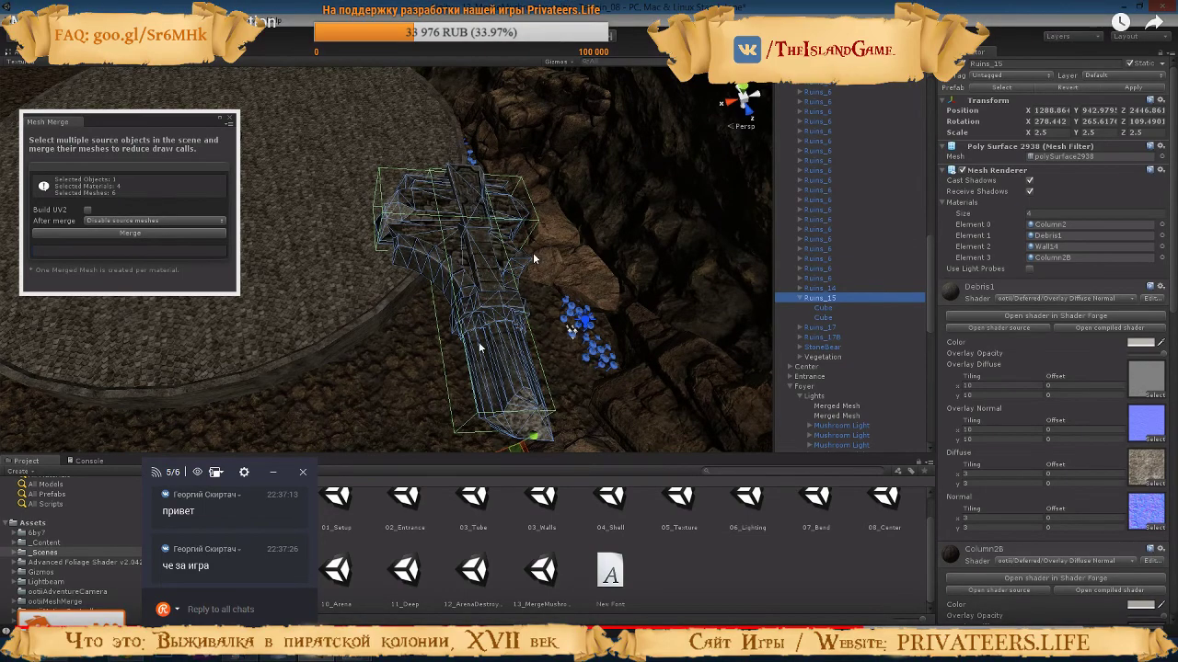
click(145, 230)
Move the column's Column2, Debris1 and Column2B merged meshes separately, leaving the Column2 mesh selected
alt+drag(327, 287, 565, 280)
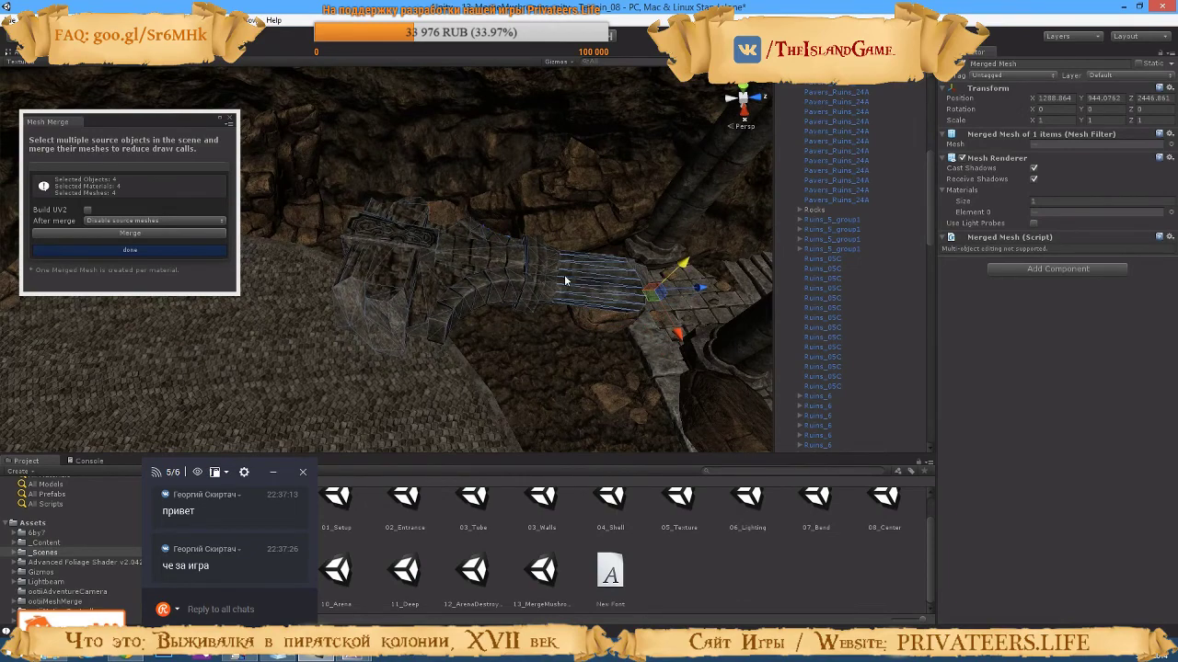
click(490, 260)
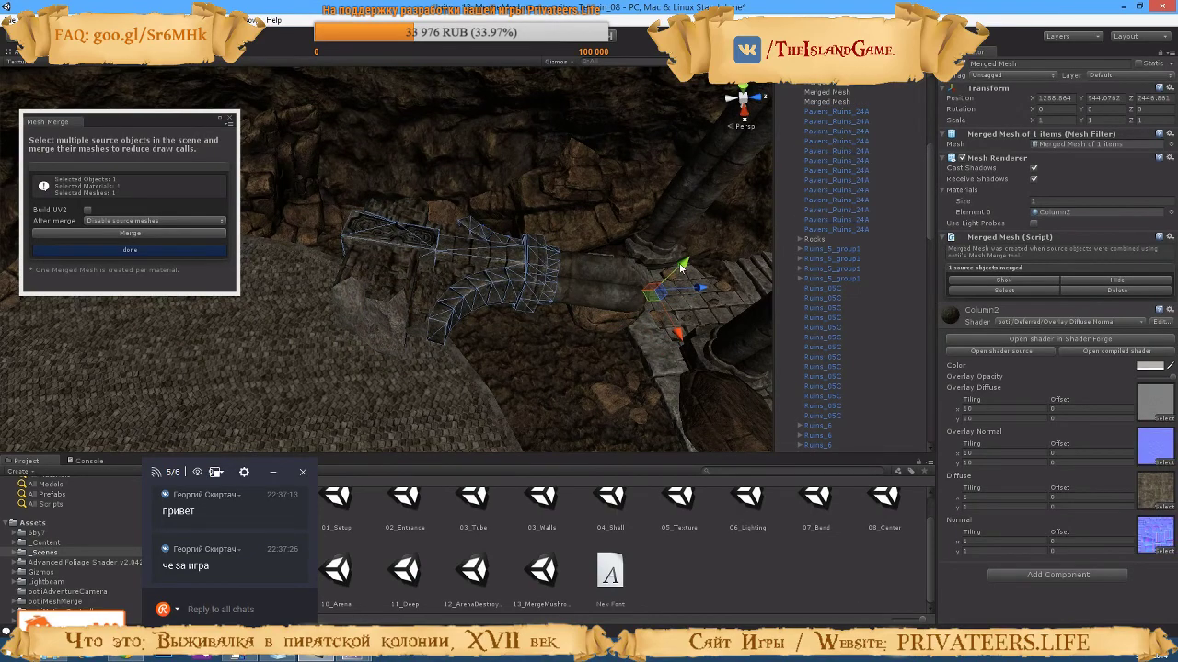
drag(682, 267, 716, 208)
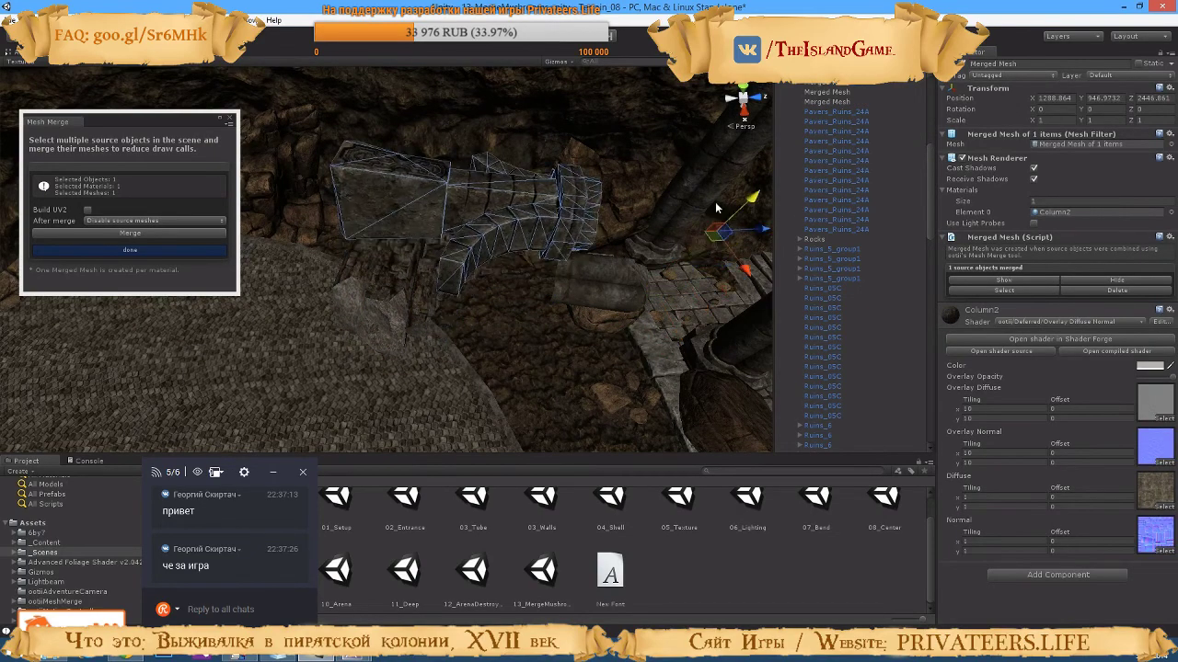
click(402, 320)
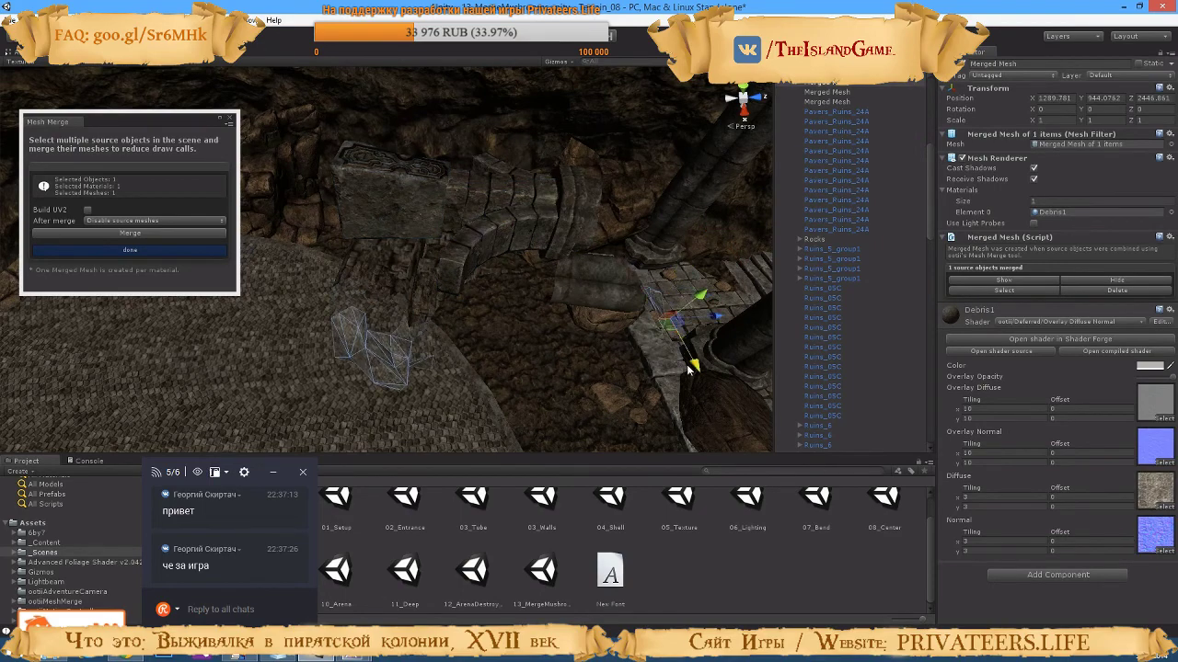
click(596, 287)
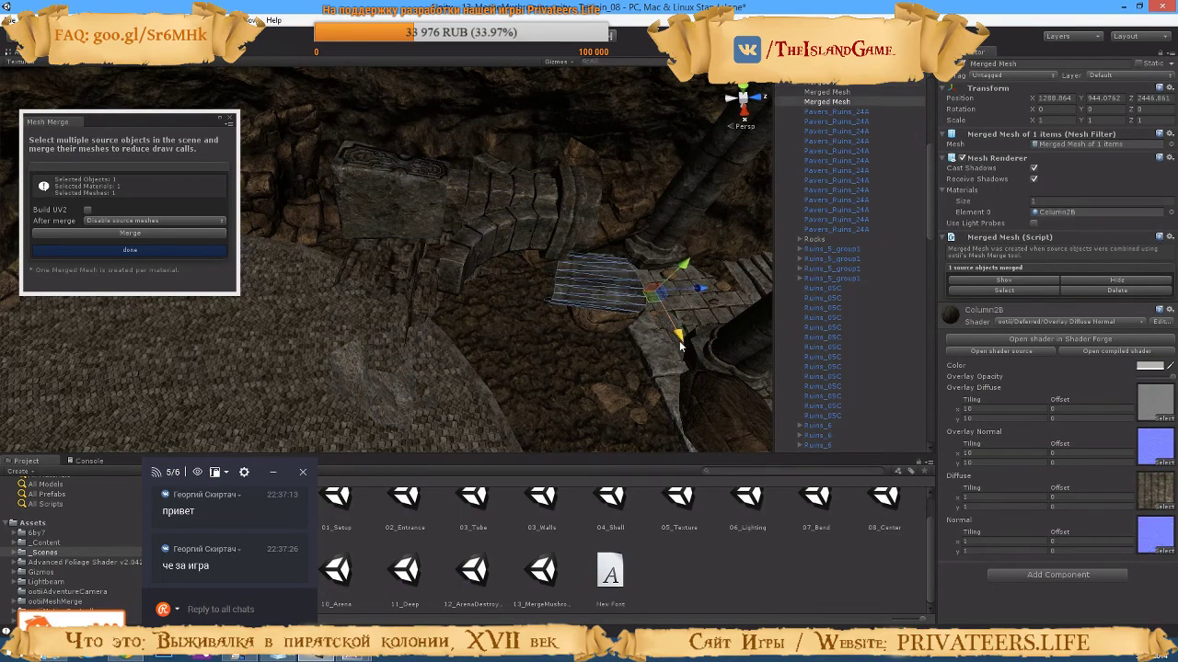
drag(681, 346, 688, 359)
click(447, 264)
click(519, 234)
Merge the box-selected rocks and blue mushrooms along the cave wall with source meshes disabled, and raise the merged meshes together
right_drag(587, 233, 498, 310)
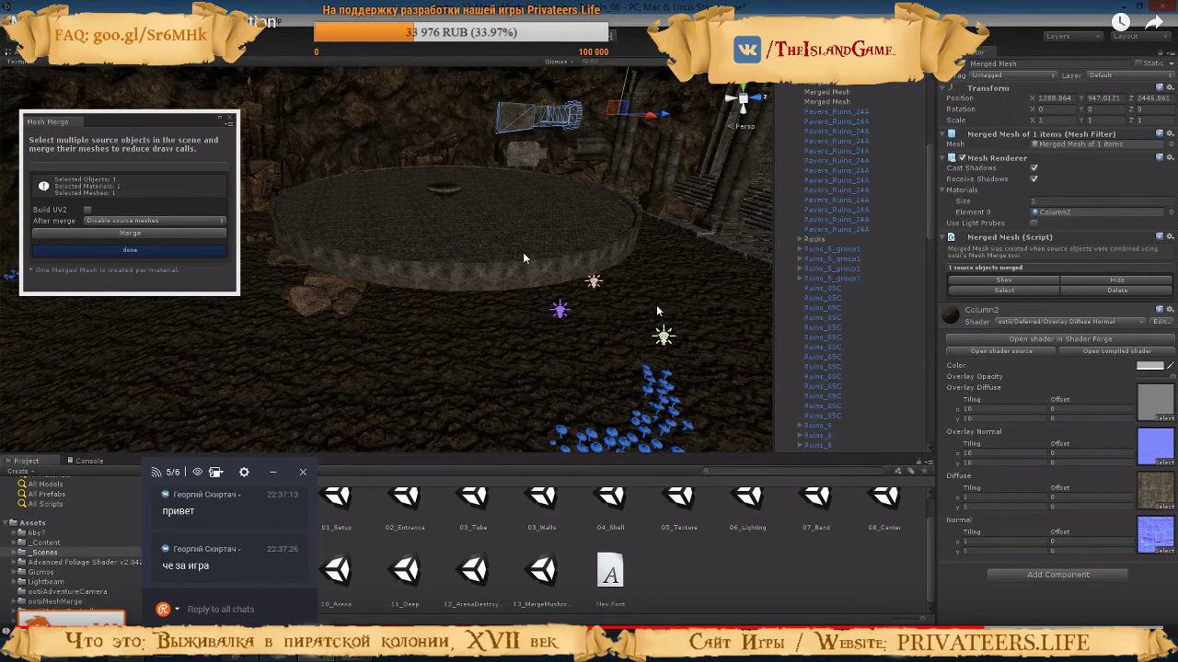
right_drag(523, 258, 548, 289)
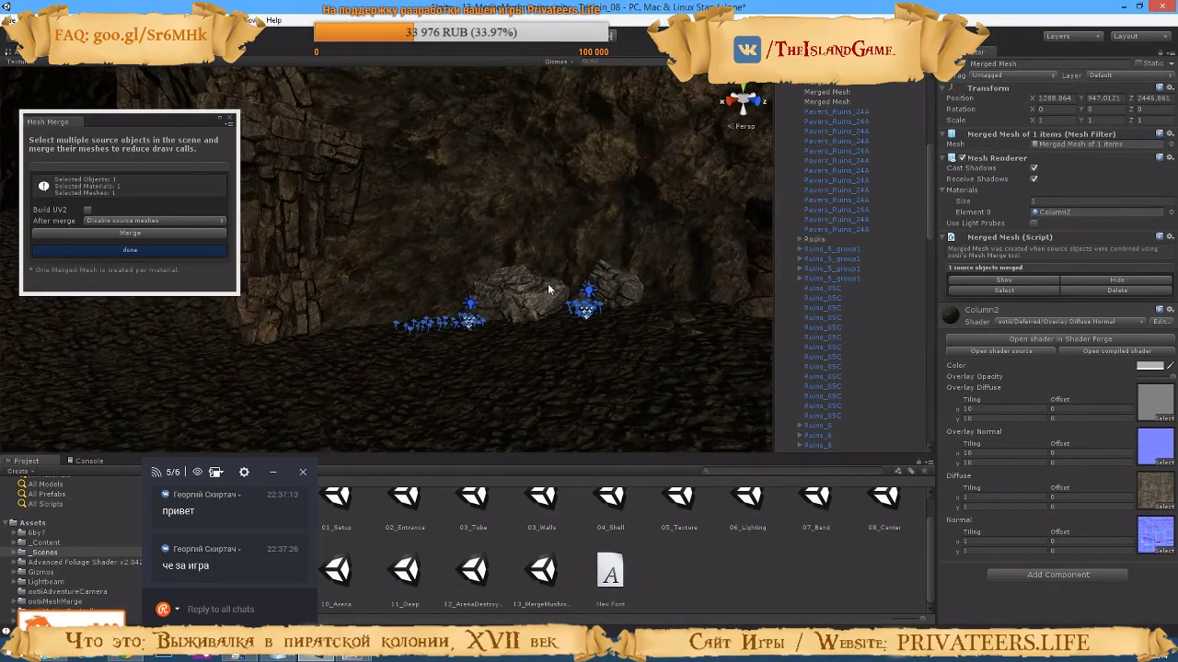
drag(323, 236, 730, 378)
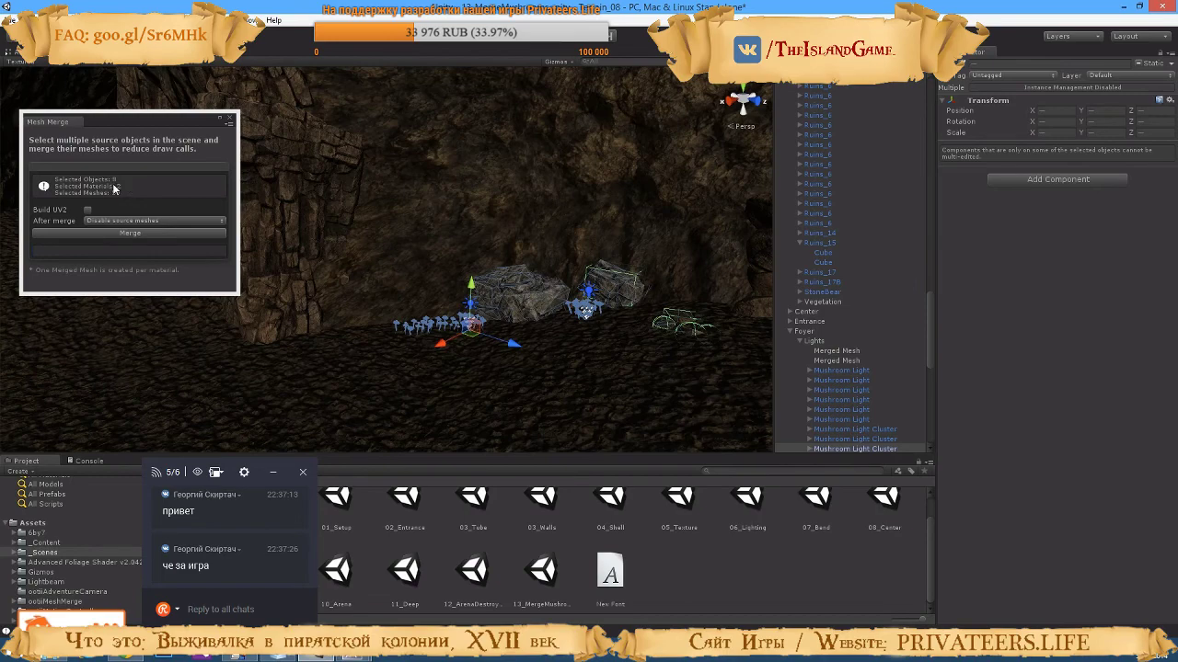
click(148, 233)
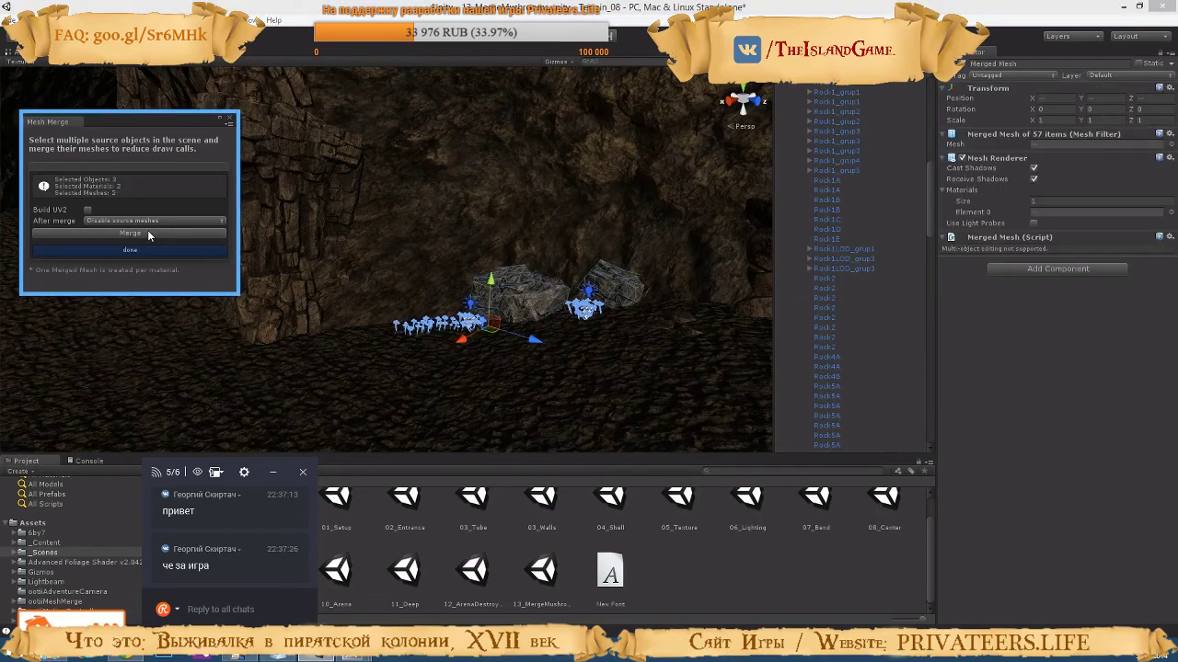
drag(487, 288, 497, 235)
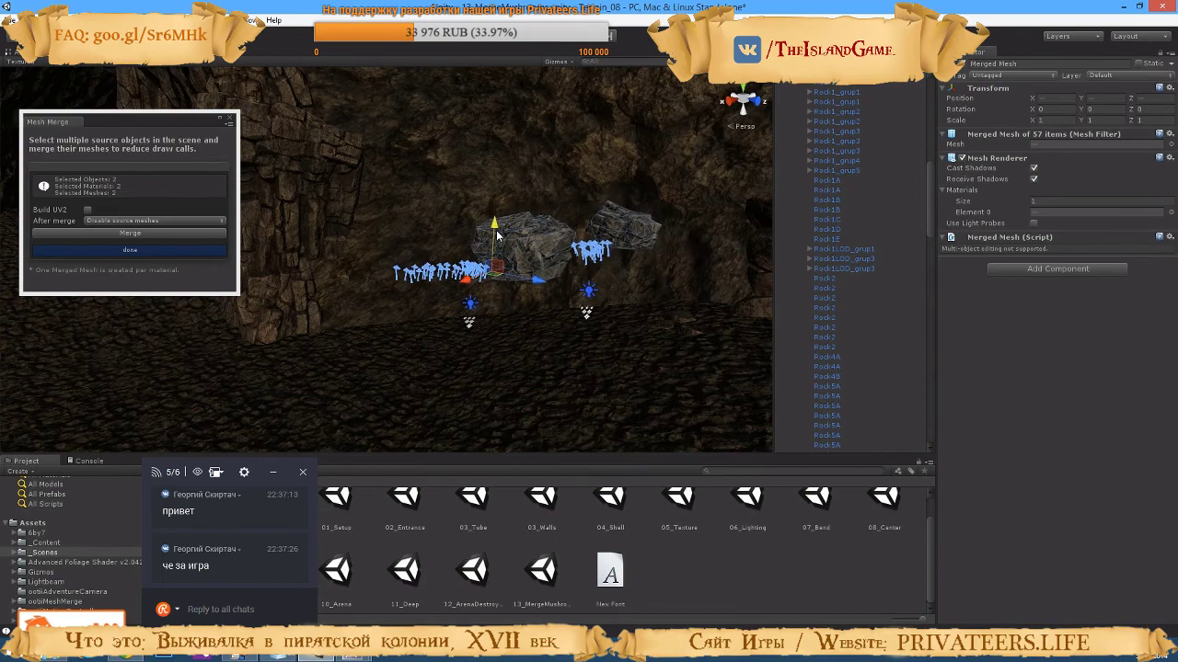
Select the Rock4 merged mesh and show its source objects
click(542, 264)
click(1020, 280)
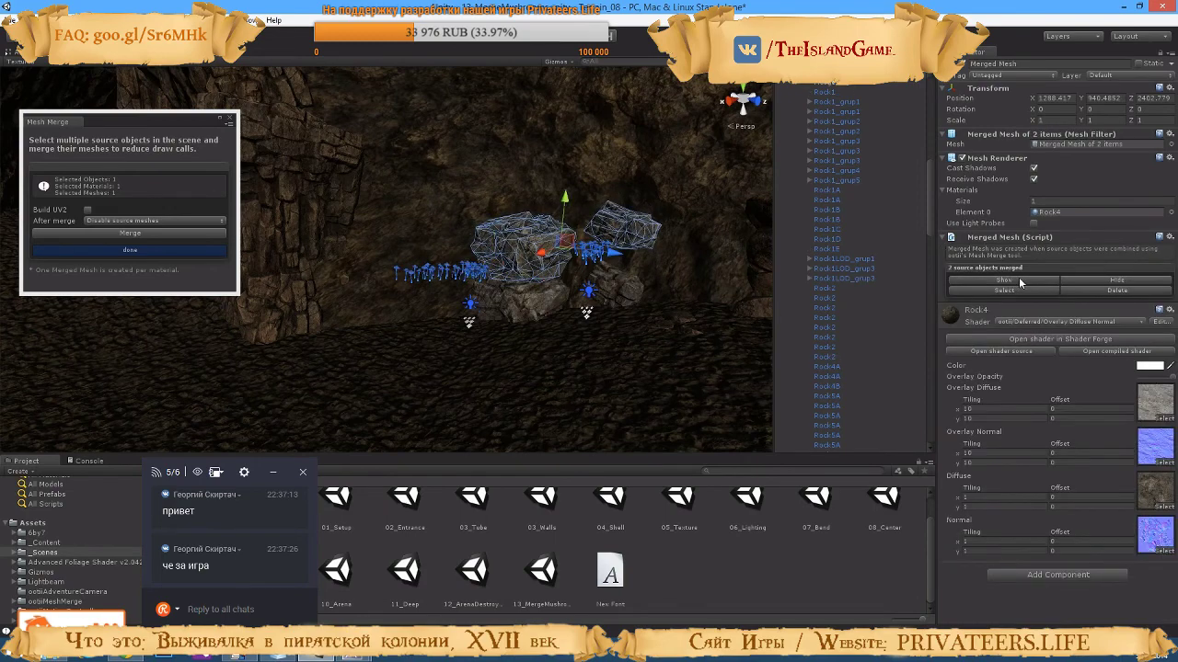
right_drag(383, 228, 507, 253)
right_drag(388, 387, 362, 405)
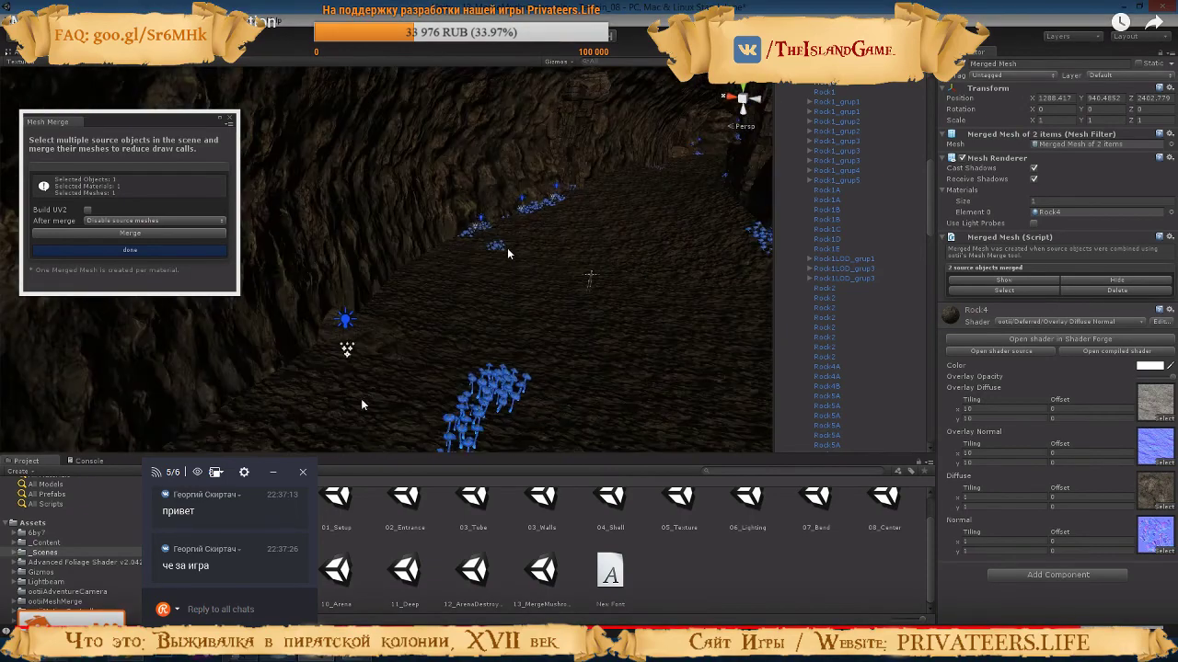
Exit the full-screen video and close the Mesh Merge and Splice preview to return to the publisher's asset list
key(Escape)
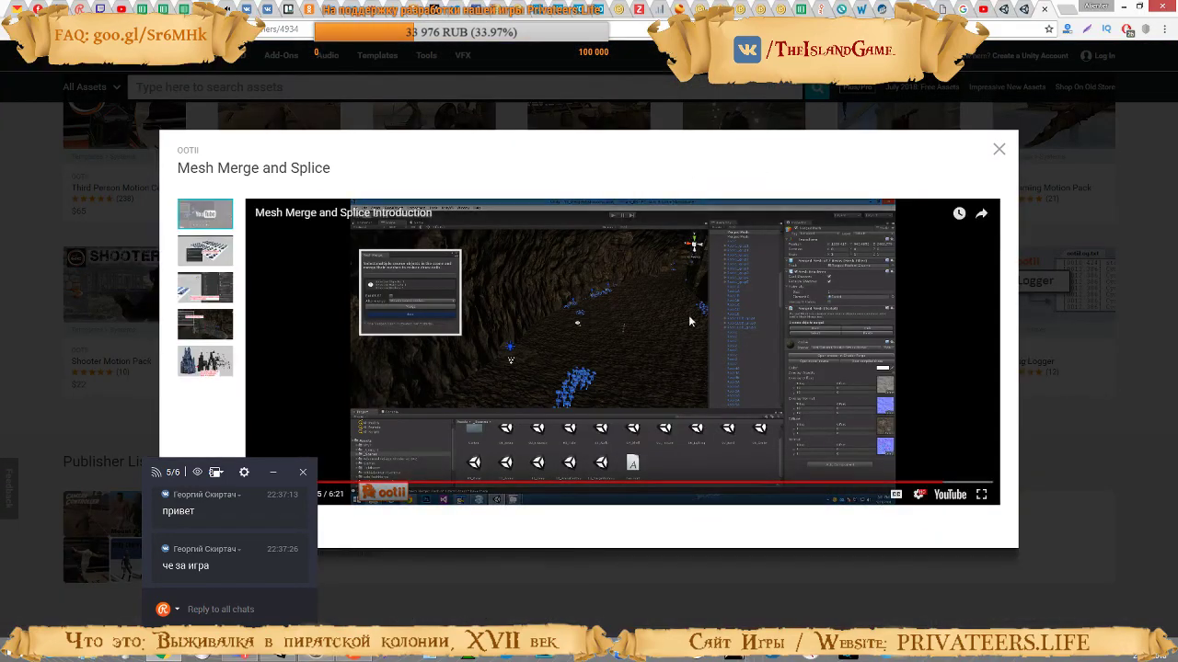
click(999, 149)
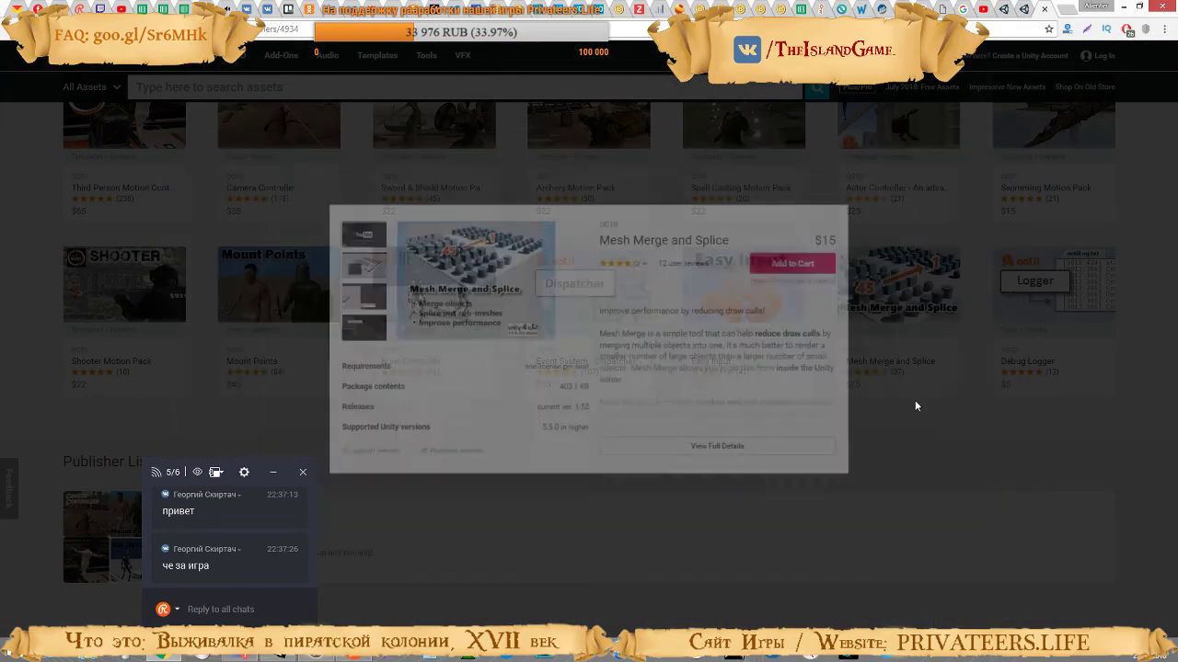
click(959, 221)
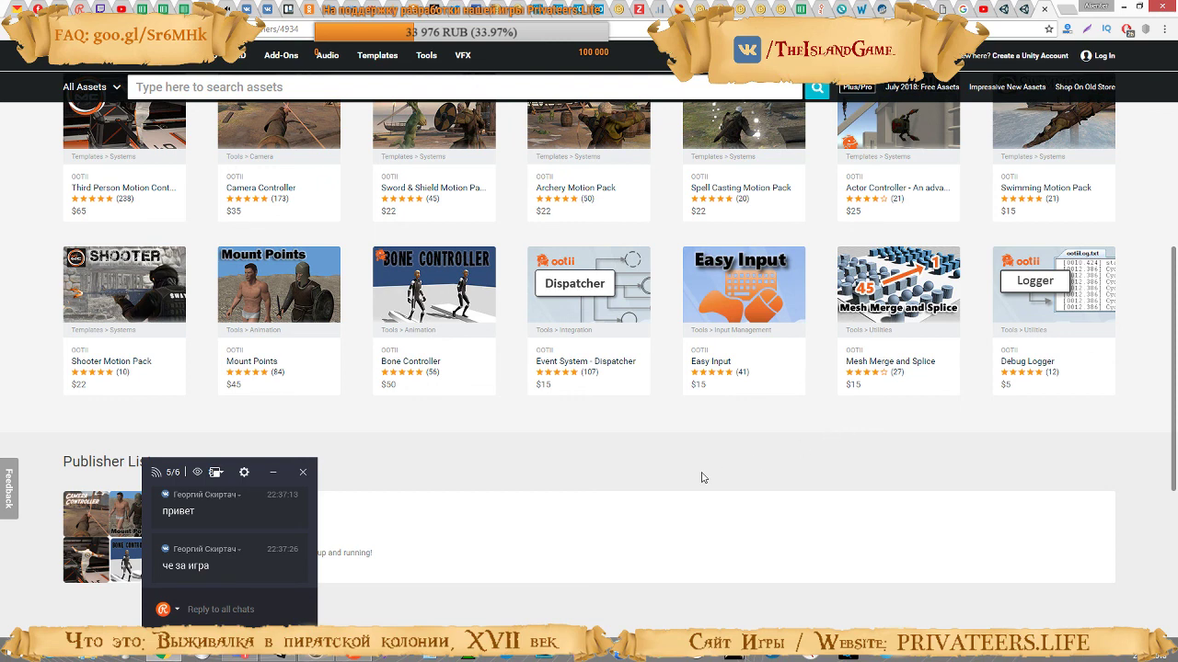
scroll(497, 446, up, 1)
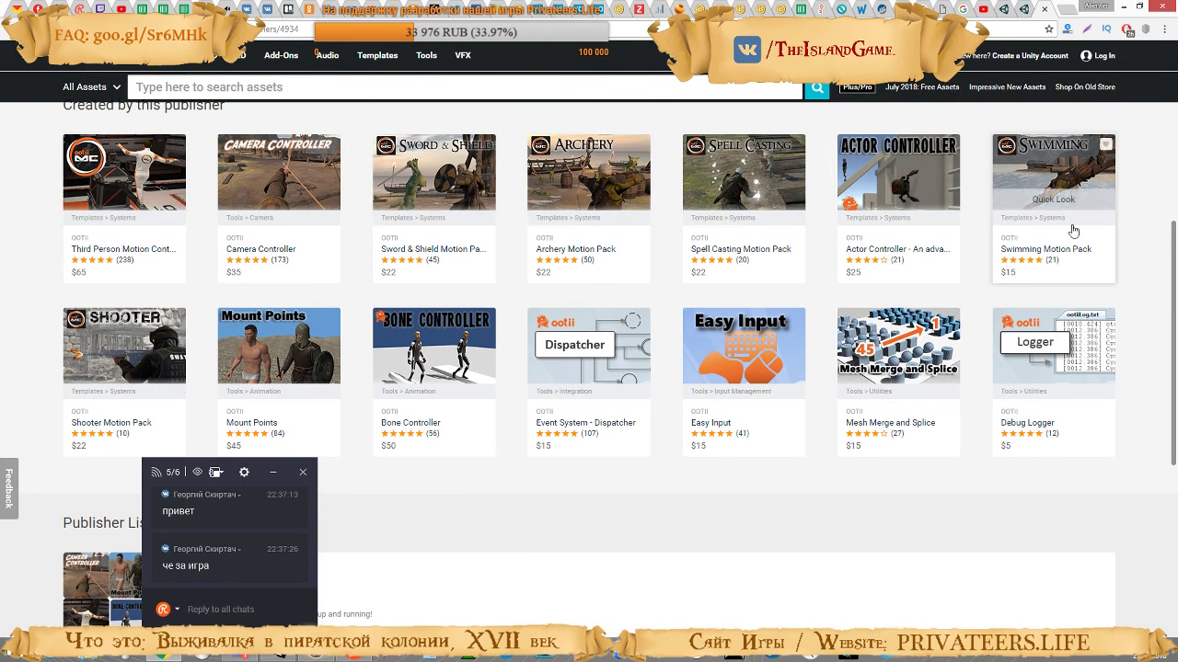